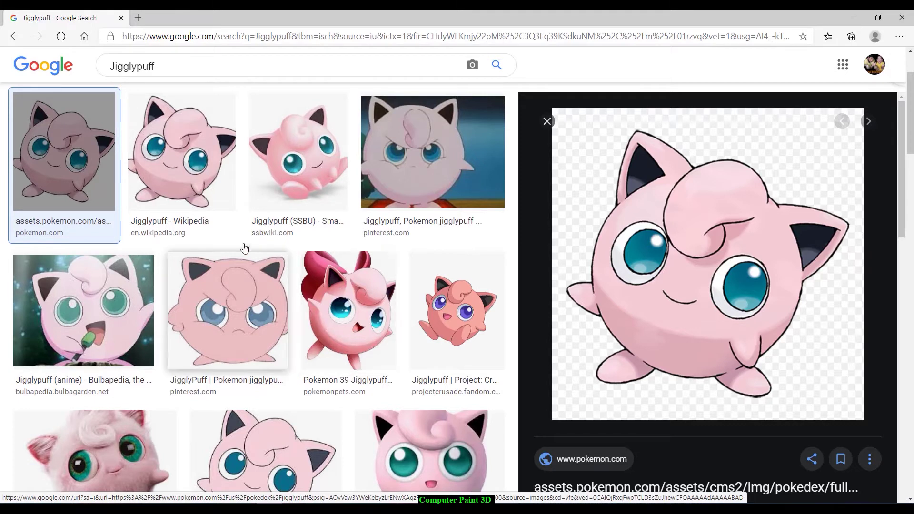
# Step: Look through the Jigglypuff image results and preview candidates for a suitable reference picture
pyautogui.click(214, 163)
pyautogui.click(110, 192)
pyautogui.scroll(-8, 332, 446)
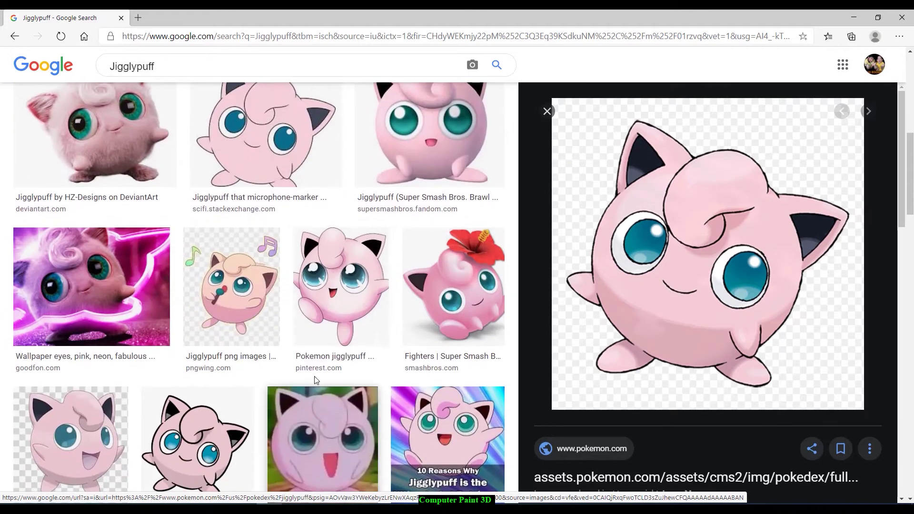
pyautogui.scroll(4, 38, 223)
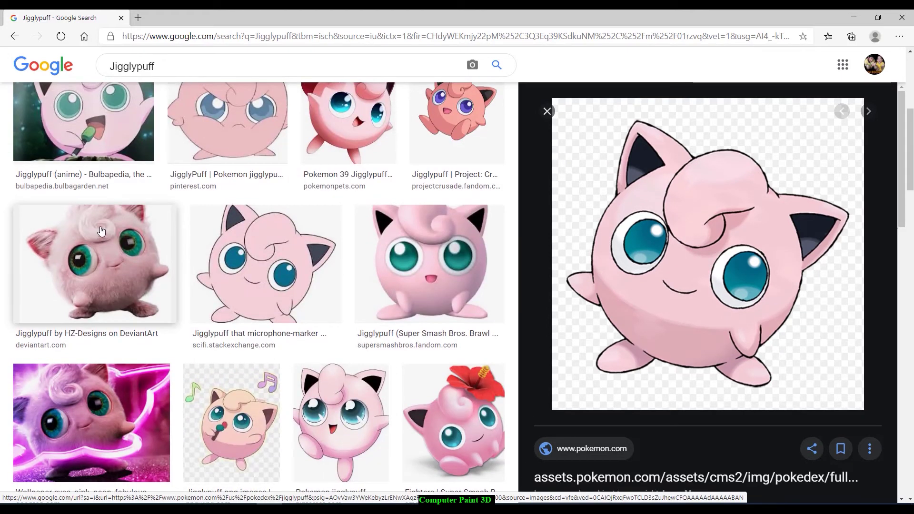
pyautogui.click(211, 228)
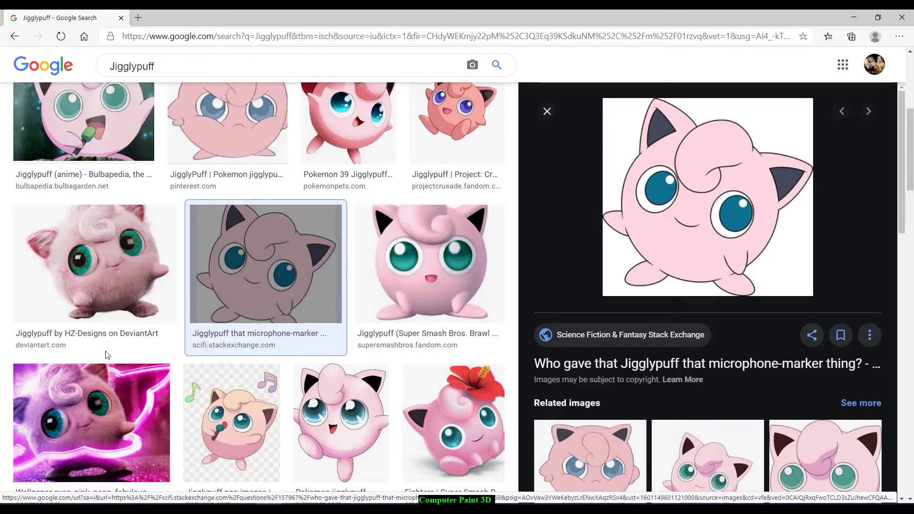
pyautogui.scroll(-5, 119, 324)
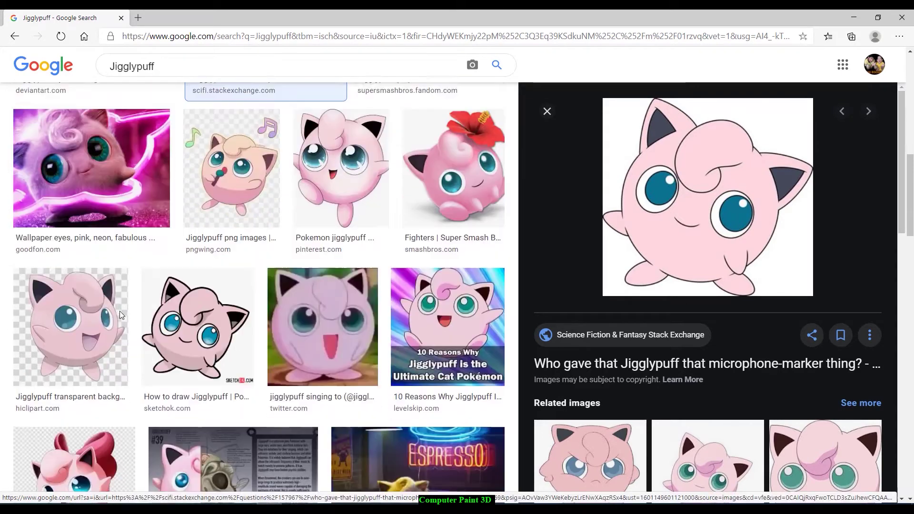
pyautogui.scroll(-2, 120, 314)
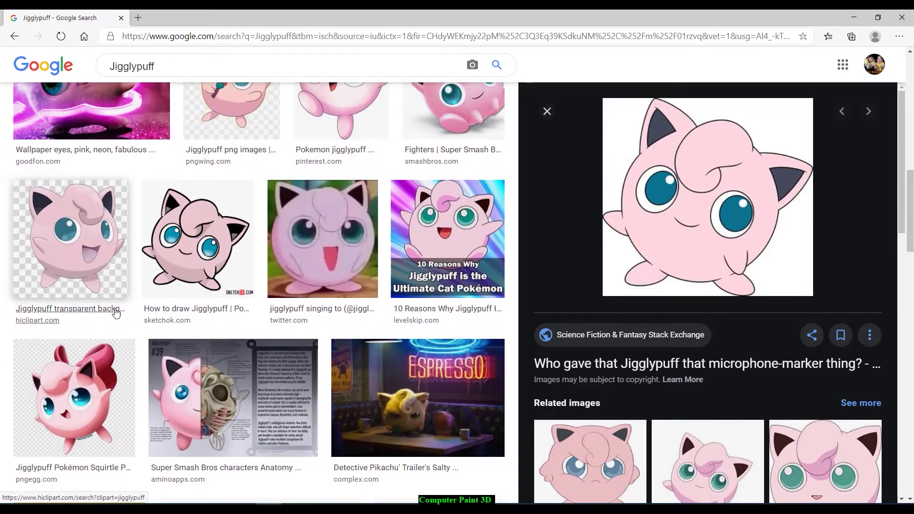
pyautogui.scroll(-3, 115, 313)
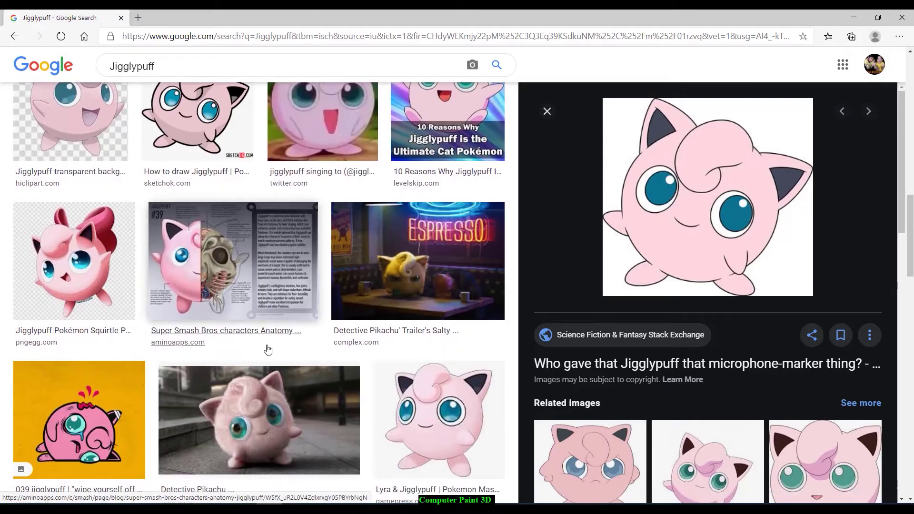
pyautogui.scroll(9, 342, 321)
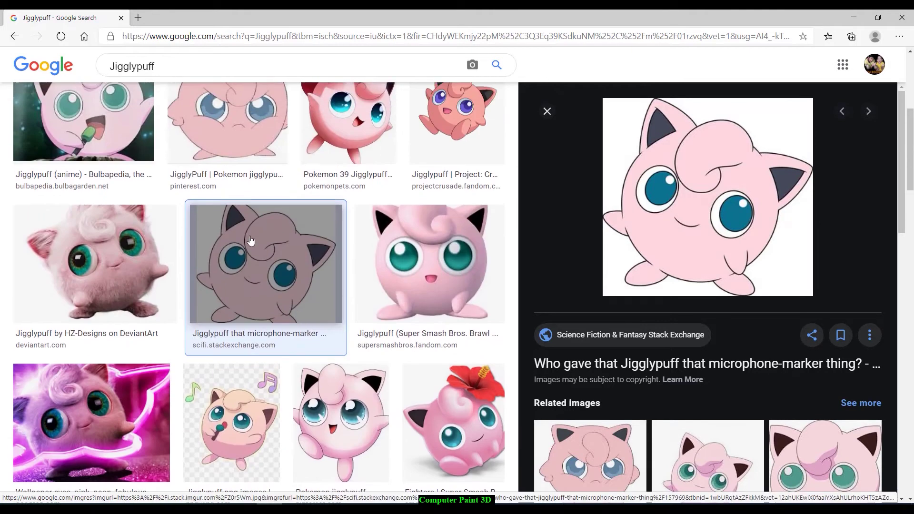
pyautogui.scroll(4, 199, 186)
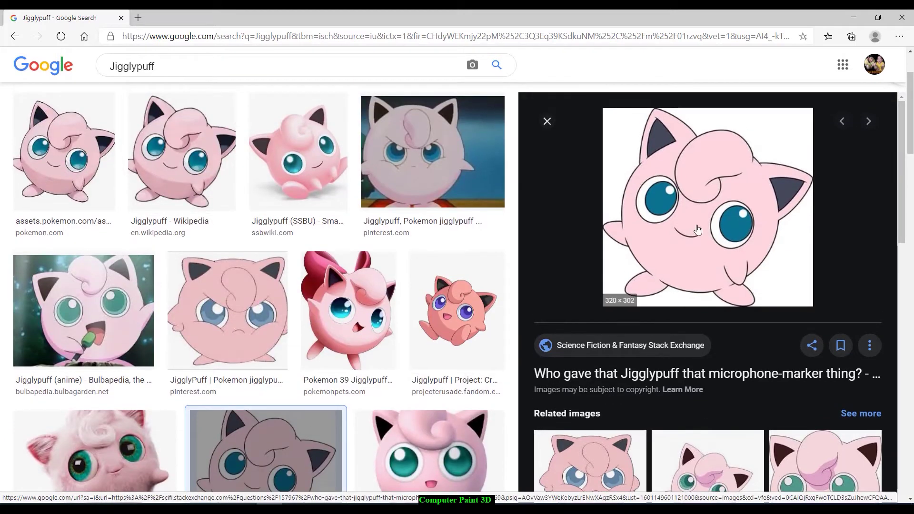
# Step: Return to the first Jigglypuff image from pokemon.com and save it to the Pictures folder as PNG file 039
pyautogui.scroll(3, 355, 323)
pyautogui.press('Left')
pyautogui.press('Left')
pyautogui.press('Left')
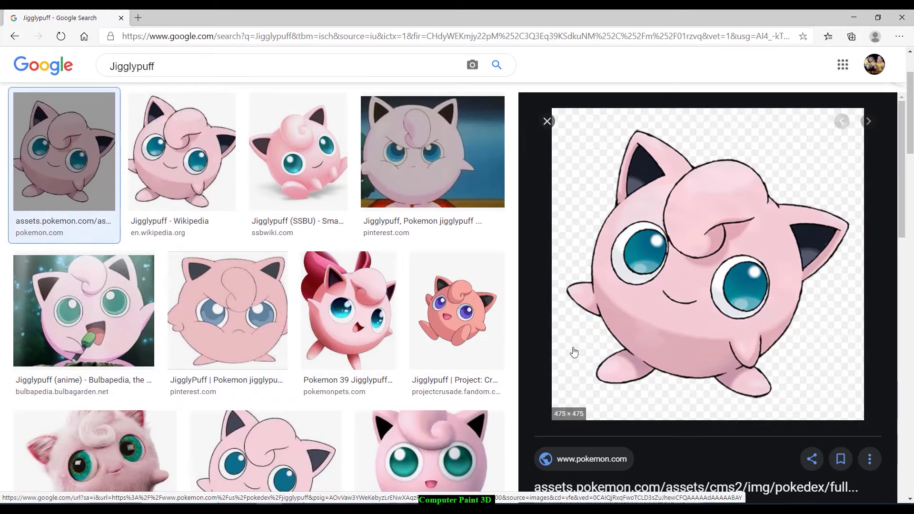
pyautogui.scroll(-2, 804, 232)
pyautogui.scroll(1, 766, 210)
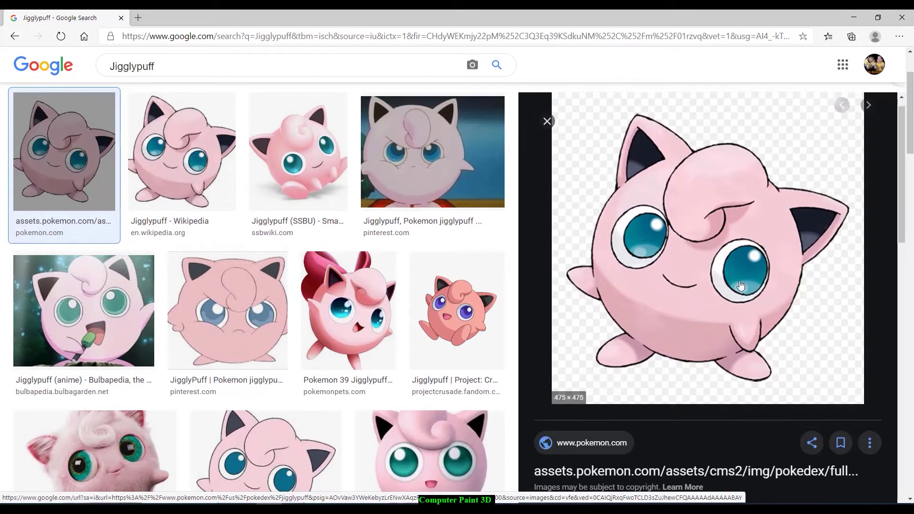
pyautogui.scroll(-4, 664, 310)
pyautogui.scroll(4, 713, 302)
pyautogui.rightClick(724, 302)
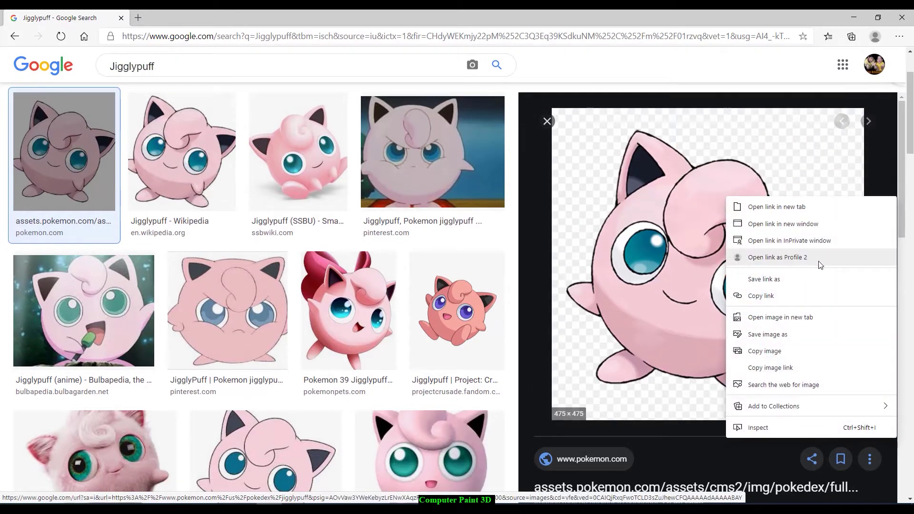
pyautogui.click(788, 341)
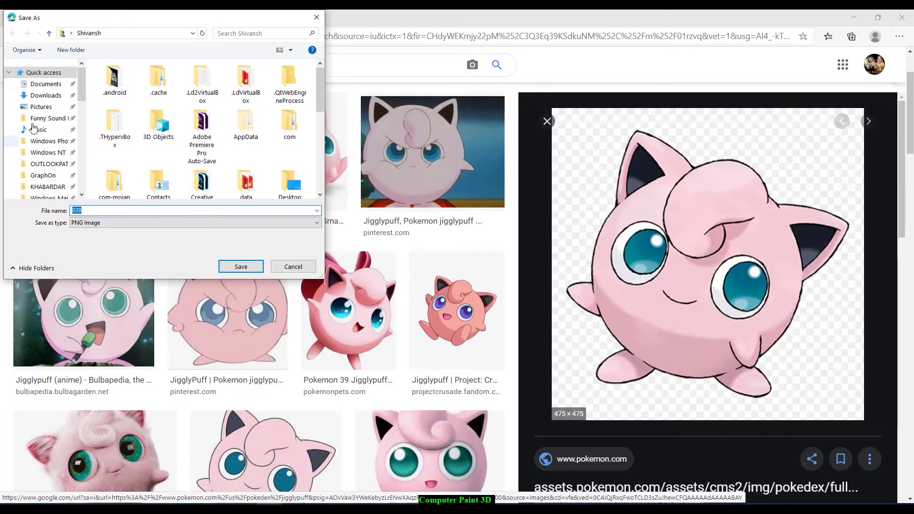
pyautogui.click(29, 105)
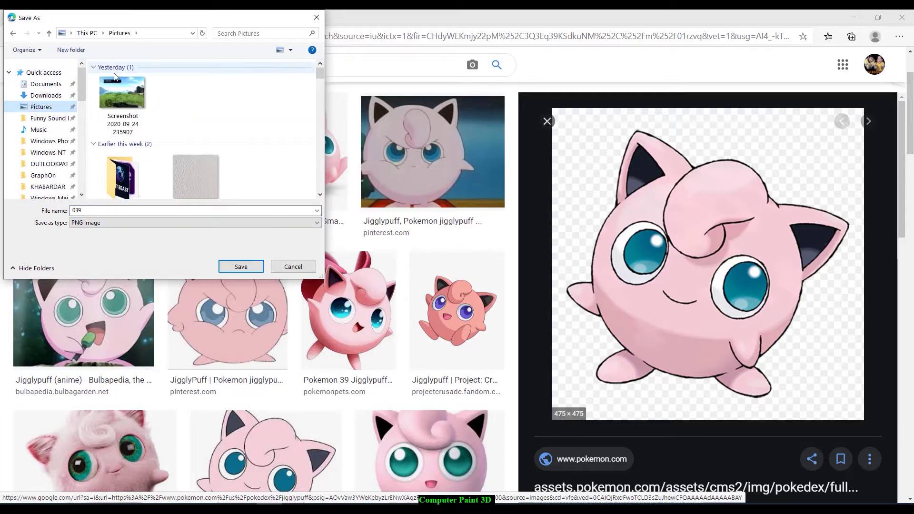
pyautogui.click(240, 267)
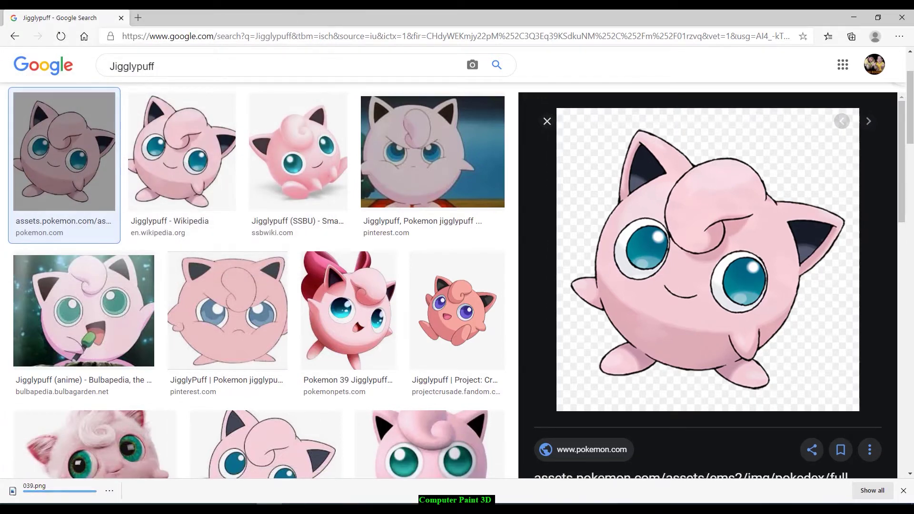
# Step: Switch to Paint 3D and try to insert the saved 039 image onto the canvas from File Explorer's recent files
pyautogui.hotkey('alt', 'Tab')
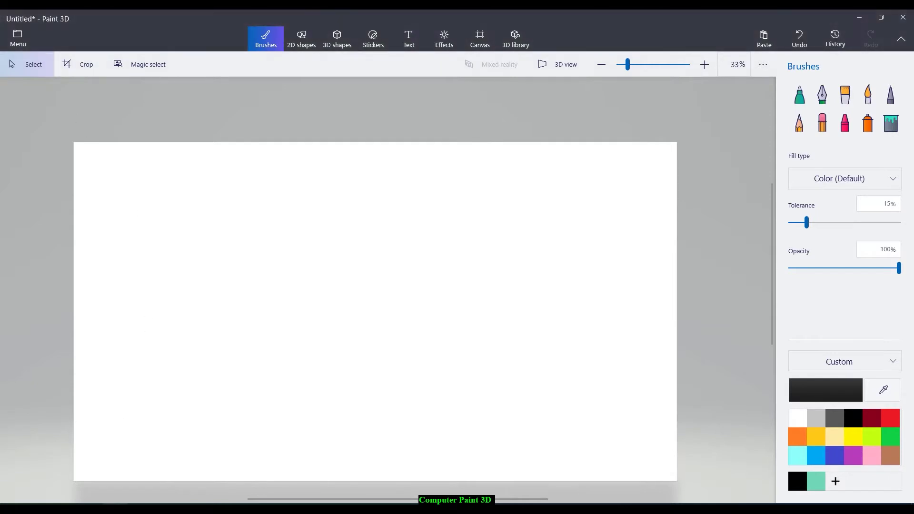
pyautogui.press('super+e')
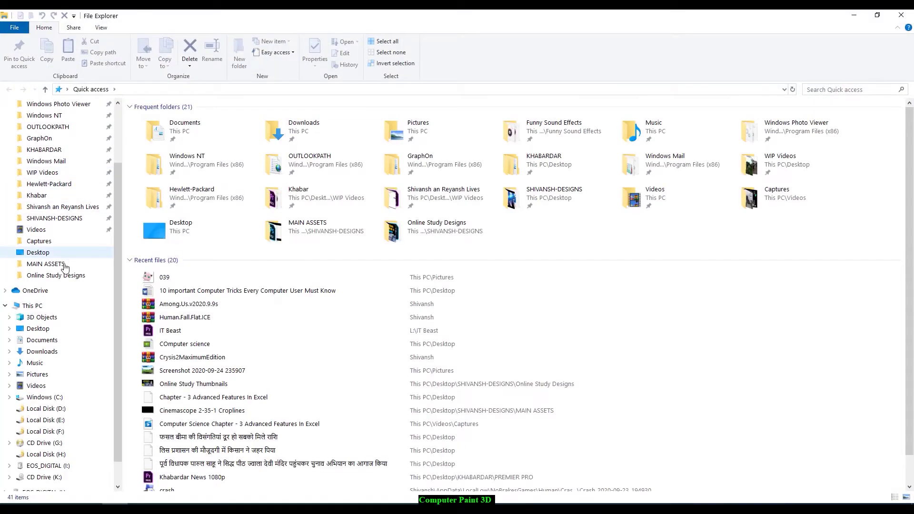
pyautogui.moveTo(184, 280)
pyautogui.mouseDown()
pyautogui.moveTo(211, 272)
pyautogui.moveTo(226, 381)
pyautogui.moveTo(275, 505)
pyautogui.moveTo(464, 506)
pyautogui.moveTo(414, 250)
pyautogui.moveTo(375, 214)
pyautogui.moveTo(344, 238)
pyautogui.mouseUp()
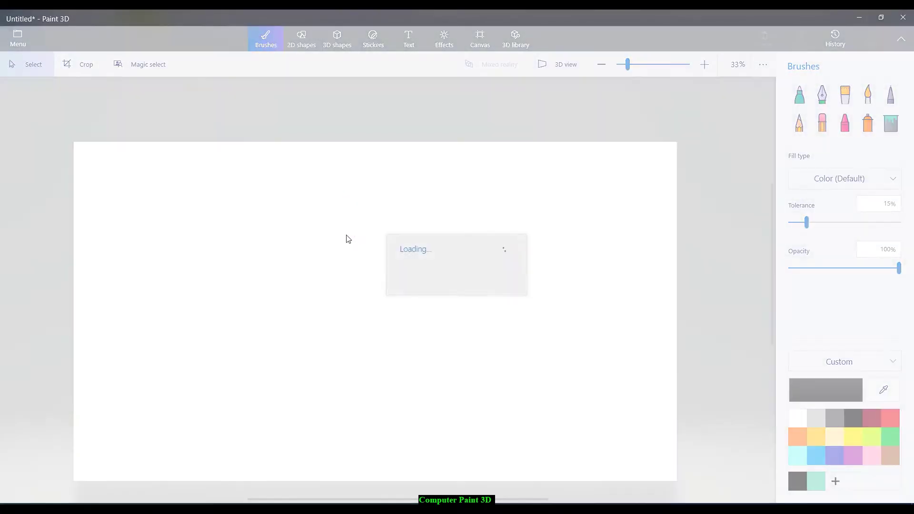
pyautogui.moveTo(352, 326); pyautogui.dragTo(304, 367)
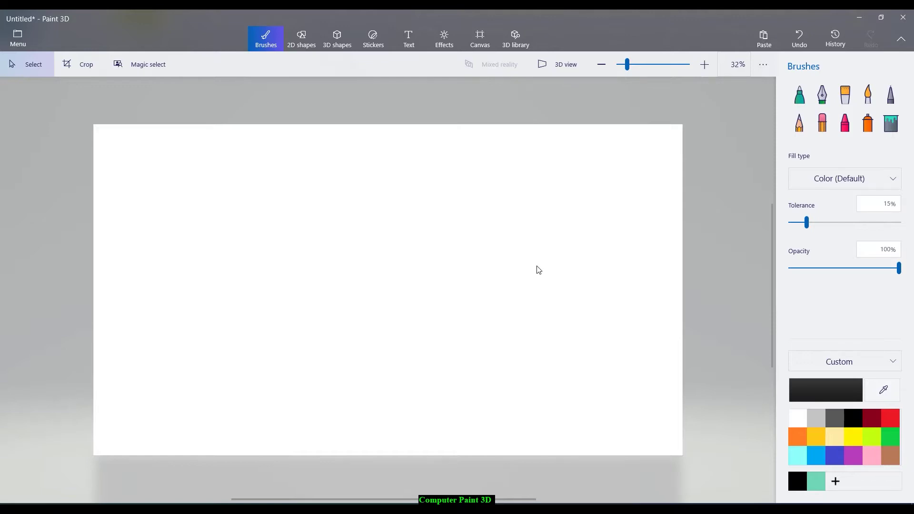
# Step: Insert the 039 image from File Explorer onto the canvas and scale it to about 1142 × 1142 px near the middle
pyautogui.click(86, 502)
pyautogui.moveTo(159, 277)
pyautogui.mouseDown()
pyautogui.moveTo(259, 487)
pyautogui.moveTo(460, 479)
pyautogui.moveTo(435, 484)
pyautogui.moveTo(409, 267)
pyautogui.moveTo(482, 257)
pyautogui.mouseUp()
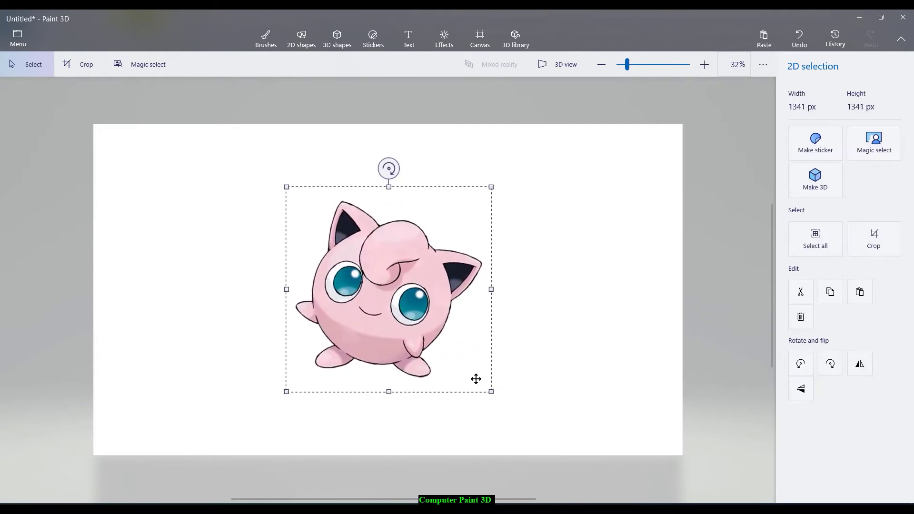
pyautogui.moveTo(495, 390); pyautogui.dragTo(468, 375)
pyautogui.moveTo(405, 326); pyautogui.dragTo(414, 324)
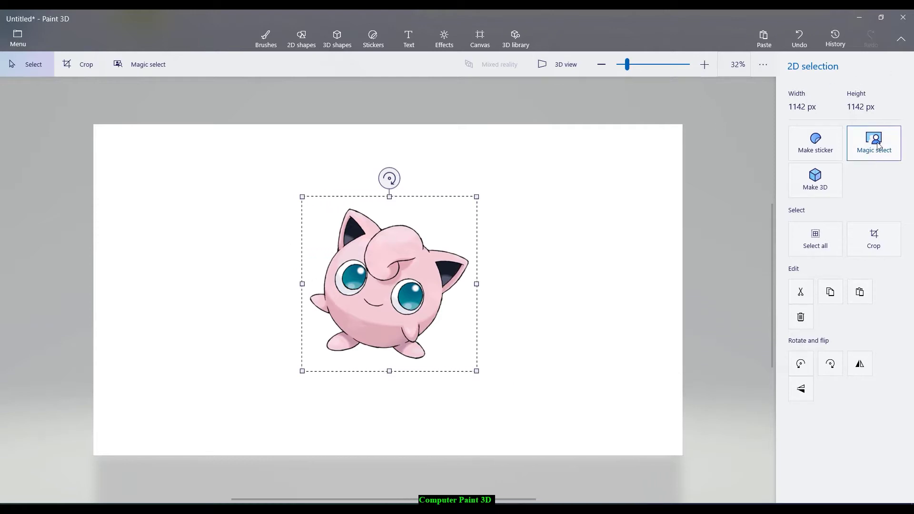
# Step: Sample the pink of Jigglypuff's lower body with the eyedropper as the current colour
pyautogui.click(280, 36)
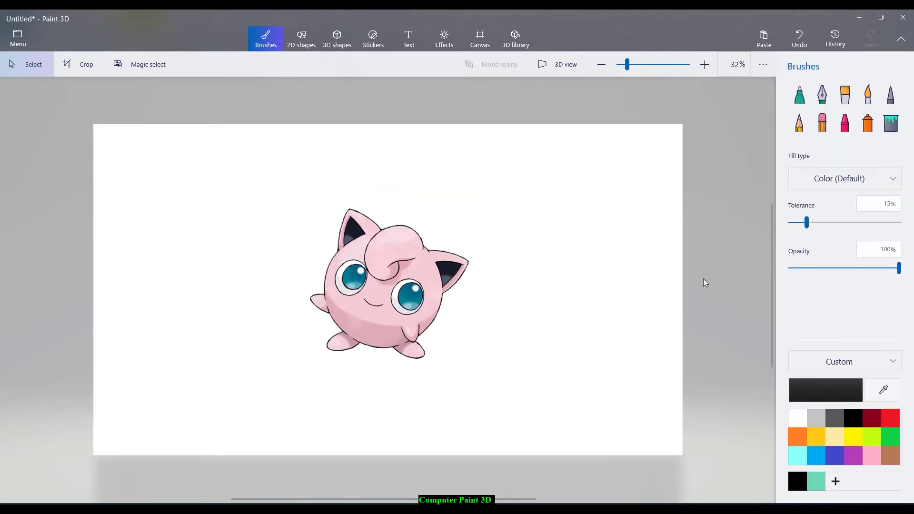
pyautogui.click(884, 391)
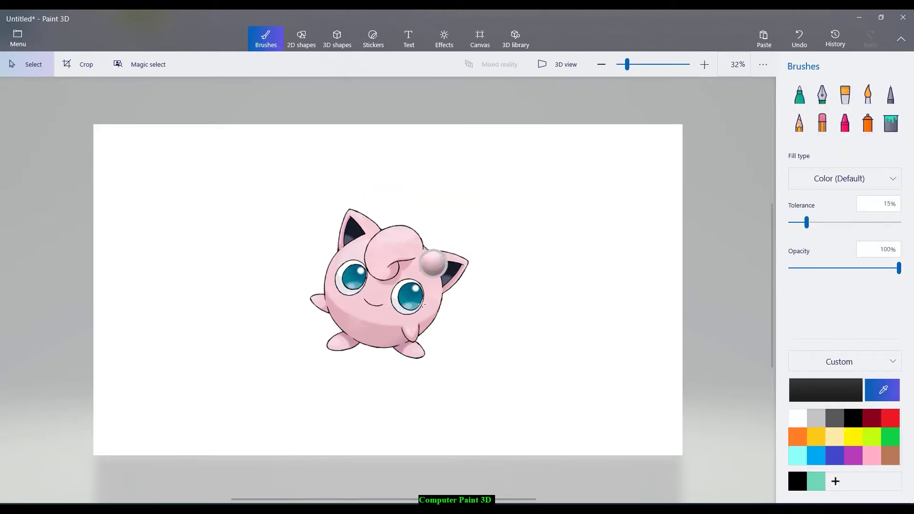
pyautogui.click(384, 316)
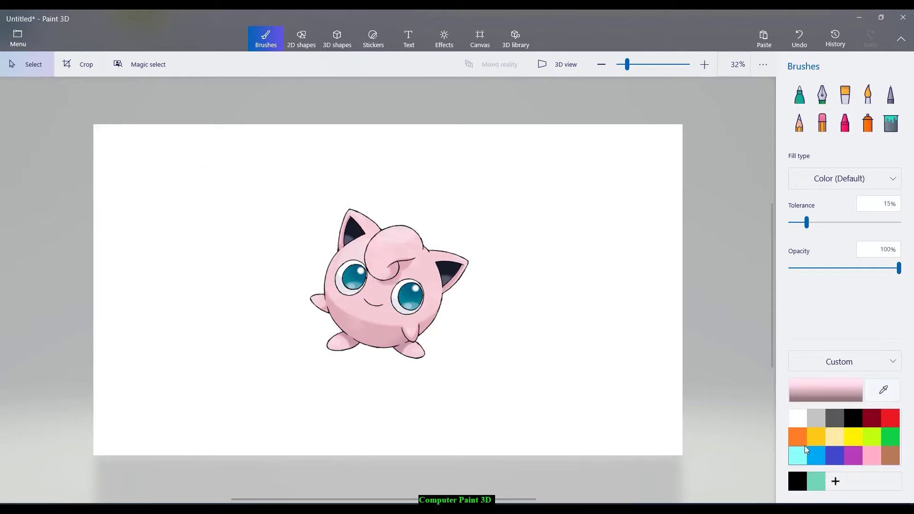
pyautogui.click(882, 389)
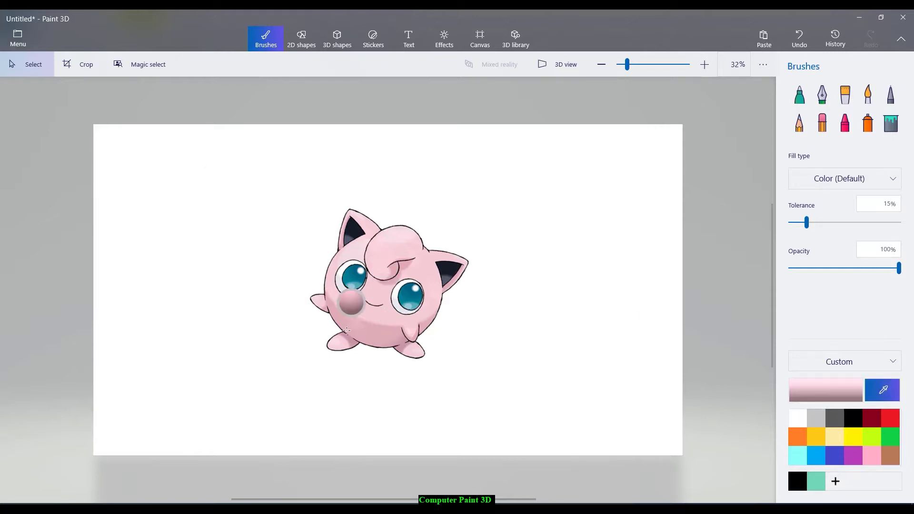
pyautogui.click(384, 315)
# Step: Try to fit a pink 3D sphere directly over Jigglypuff's body, and undo the attempt
pyautogui.click(337, 38)
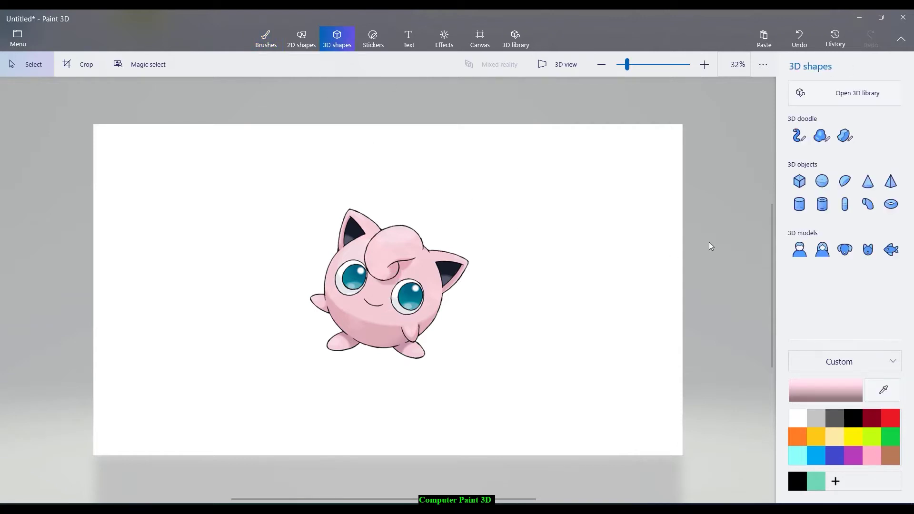
pyautogui.click(822, 182)
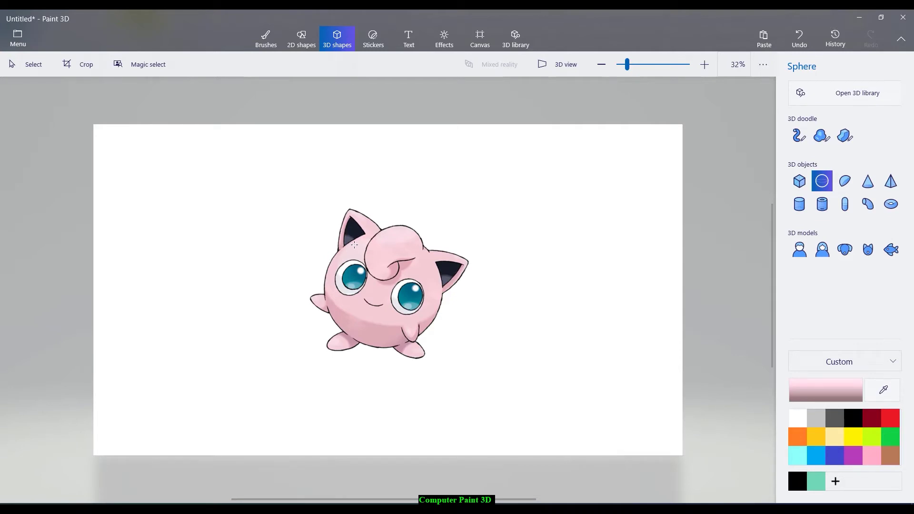
pyautogui.moveTo(353, 247); pyautogui.dragTo(468, 341)
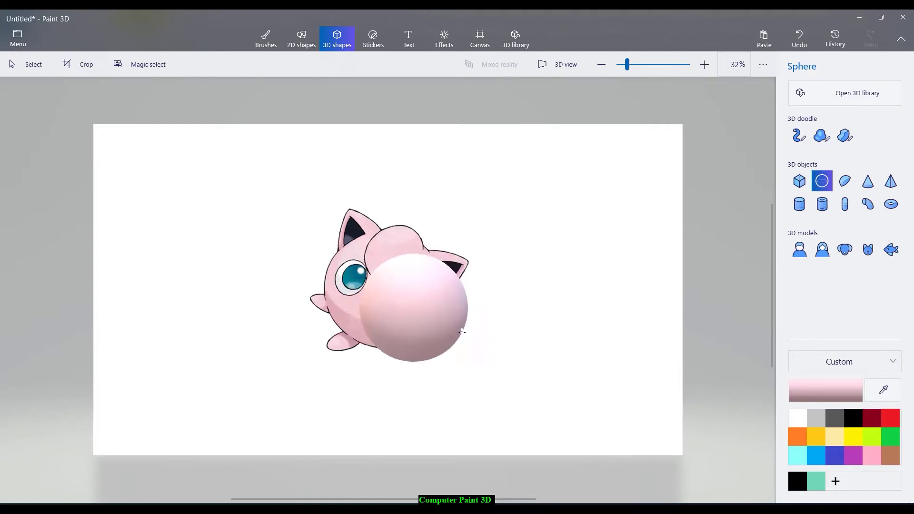
pyautogui.moveTo(404, 269); pyautogui.dragTo(381, 270)
pyautogui.moveTo(468, 290); pyautogui.dragTo(437, 317)
pyautogui.hotkey('ctrl', 'z')
pyautogui.hotkey('ctrl', 'z')
pyautogui.hotkey('ctrl', 'z')
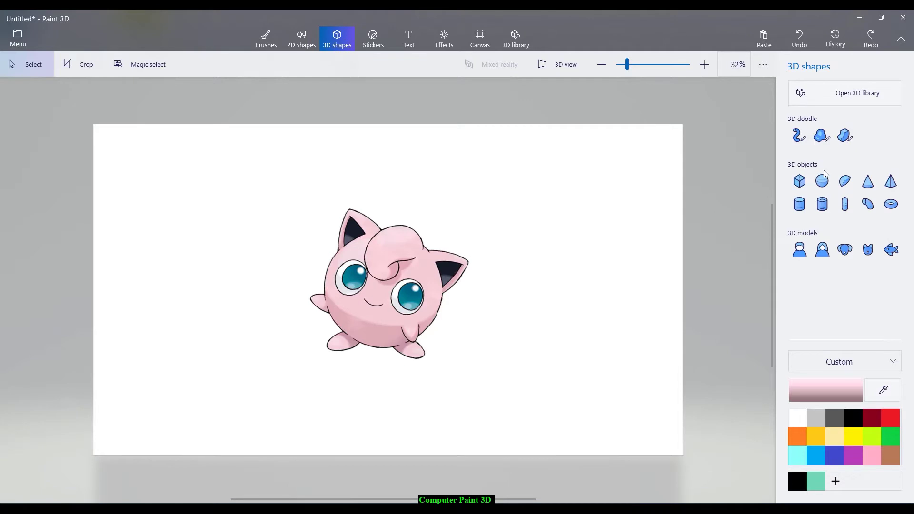
# Step: Create a pink 3D sphere sized to match Jigglypuff's round body and place it on the blank canvas to the right of the picture
pyautogui.moveTo(222, 183); pyautogui.dragTo(324, 306)
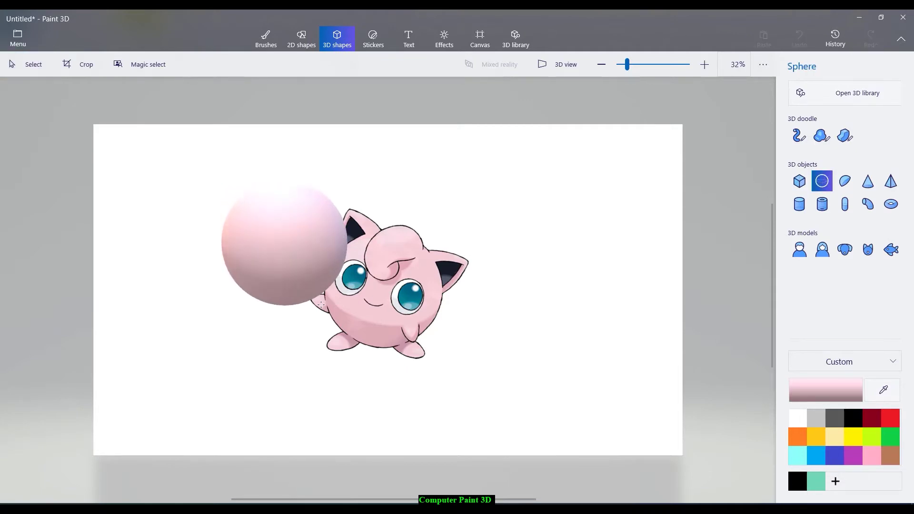
pyautogui.moveTo(280, 239); pyautogui.dragTo(383, 288)
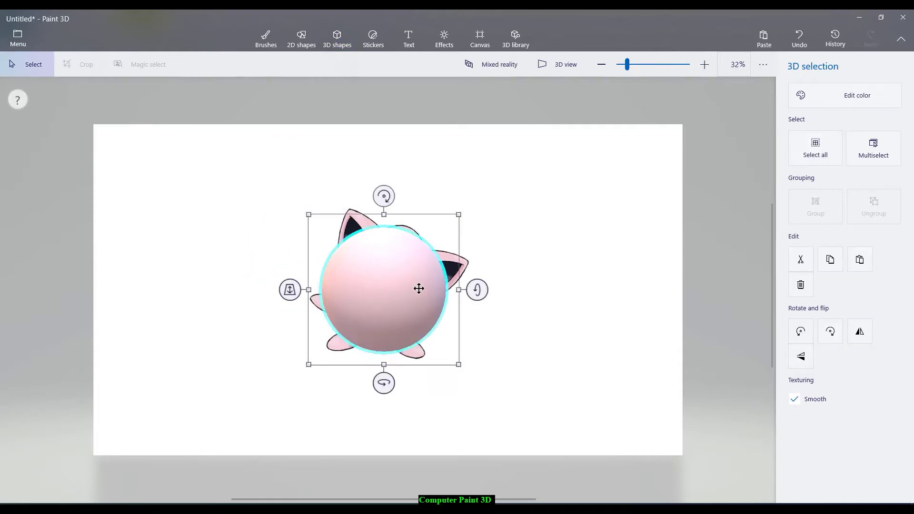
pyautogui.keyDown('ctrl'); pyautogui.click(456, 368); pyautogui.keyUp('ctrl')
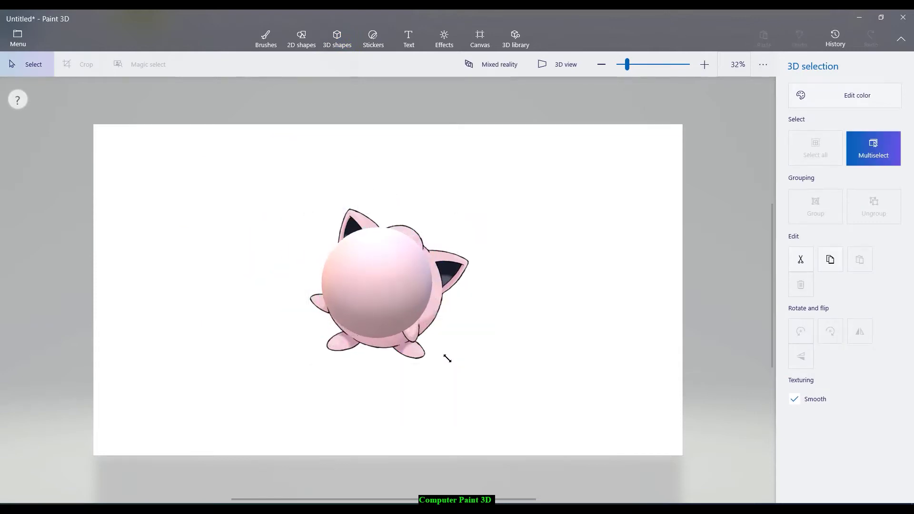
pyautogui.click(369, 310)
pyautogui.moveTo(369, 310)
pyautogui.mouseDown()
pyautogui.moveTo(383, 314)
pyautogui.moveTo(374, 306)
pyautogui.mouseUp()
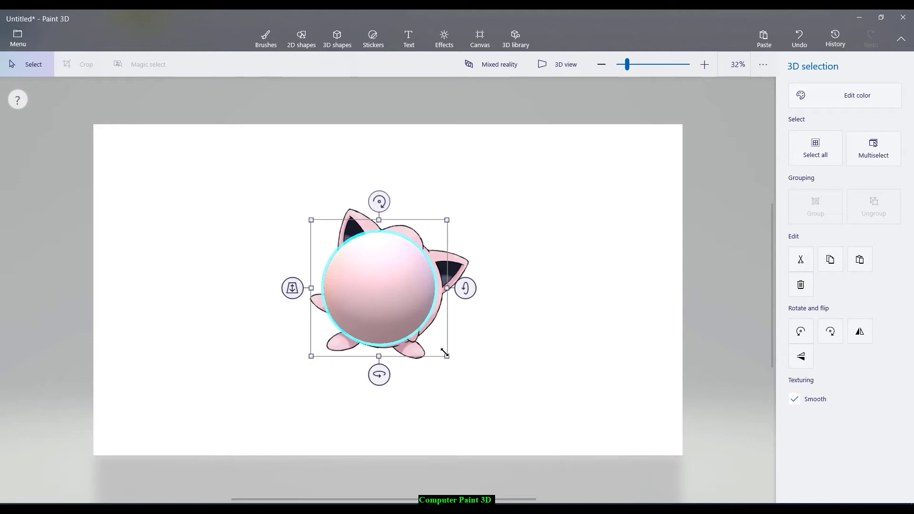
pyautogui.keyDown('ctrl'); pyautogui.moveTo(450, 357); pyautogui.dragTo(463, 360); pyautogui.keyUp('ctrl')
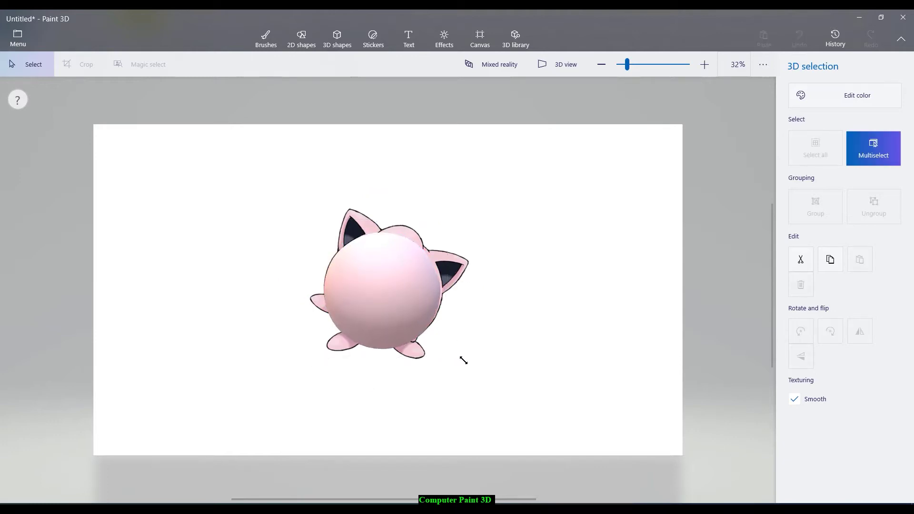
pyautogui.click(419, 328)
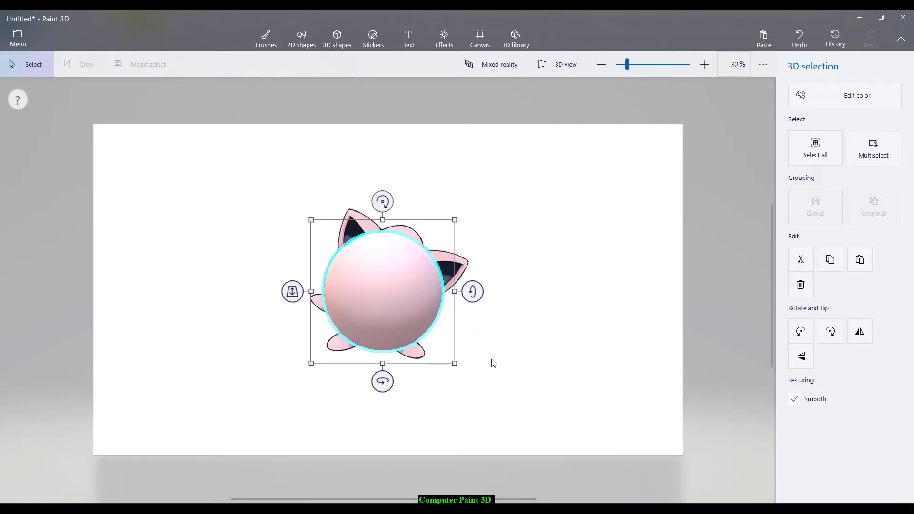
pyautogui.moveTo(399, 292); pyautogui.dragTo(599, 295)
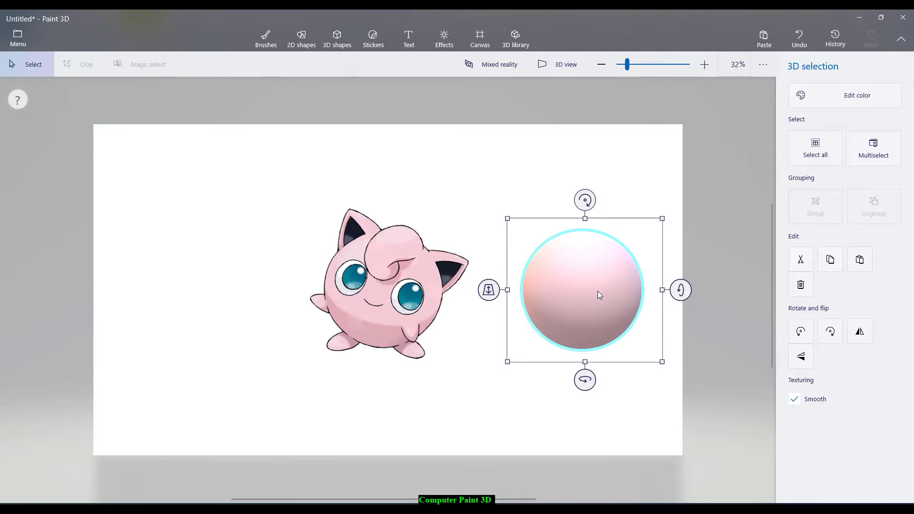
# Step: Move the pink sphere beyond the canvas's right edge and outline the base of Jigglypuff's upright ear with the Soft edge 3D doodle
pyautogui.moveTo(605, 297); pyautogui.dragTo(758, 310)
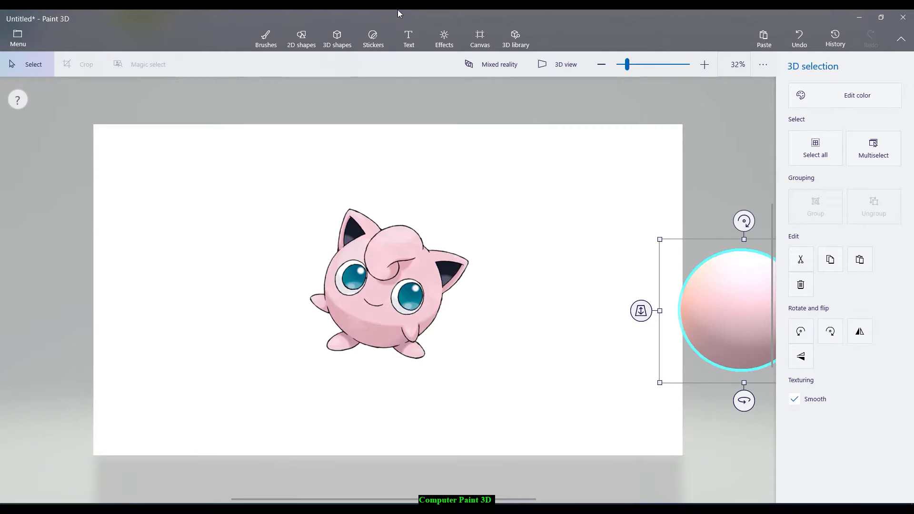
pyautogui.scroll(5, 292, 230)
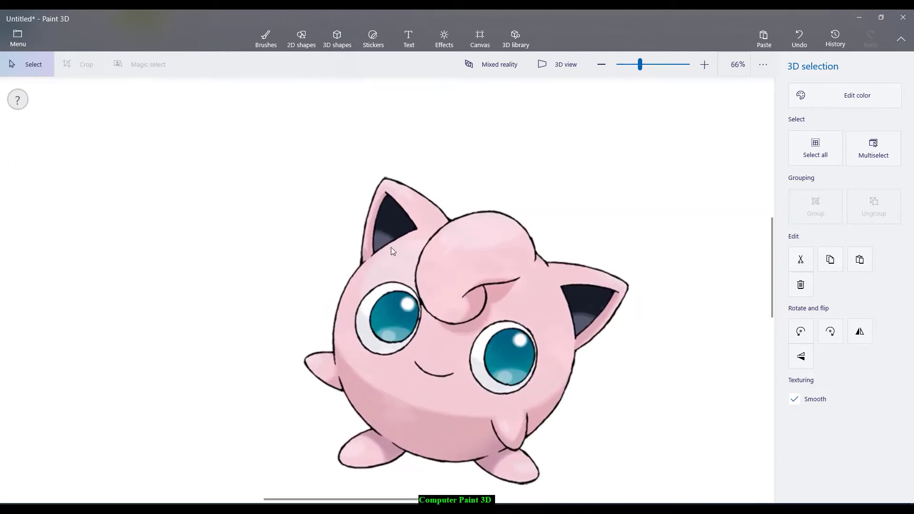
pyautogui.scroll(3, 399, 131)
pyautogui.click(344, 39)
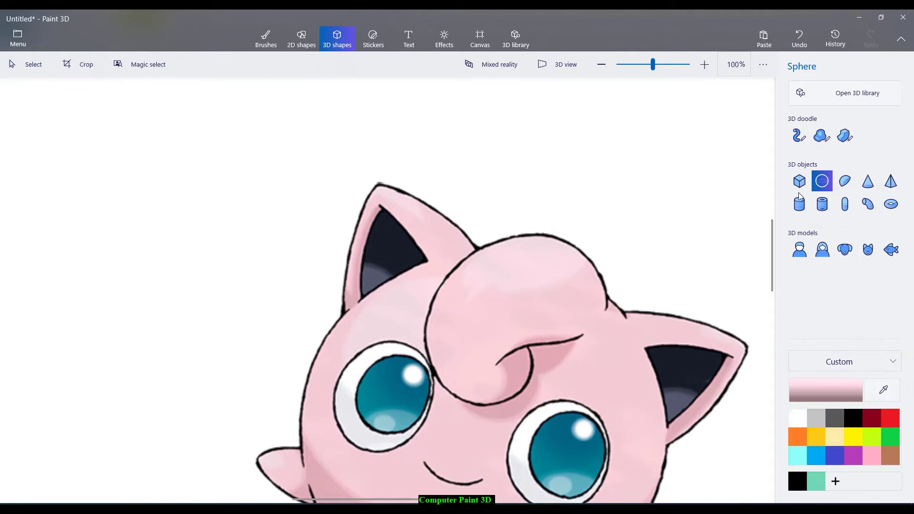
pyautogui.click(821, 136)
pyautogui.scroll(6, 453, 278)
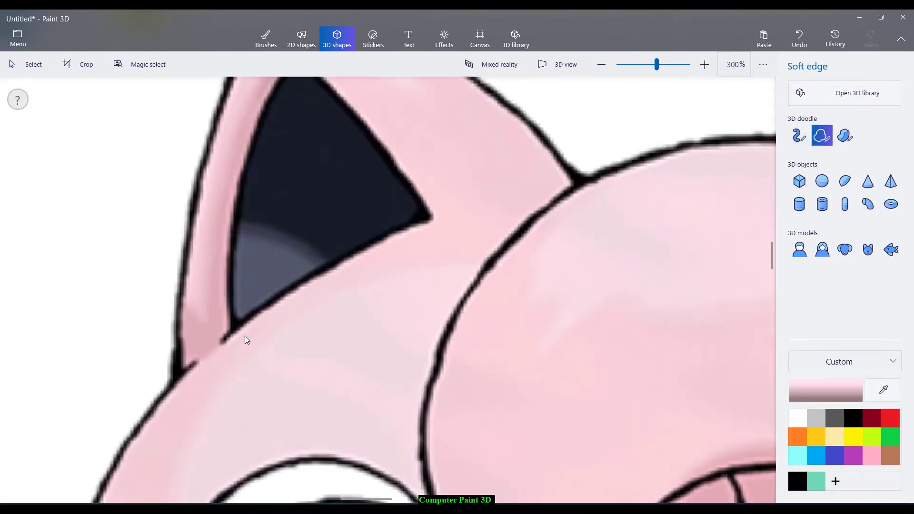
pyautogui.press('alt')
pyautogui.click(179, 377)
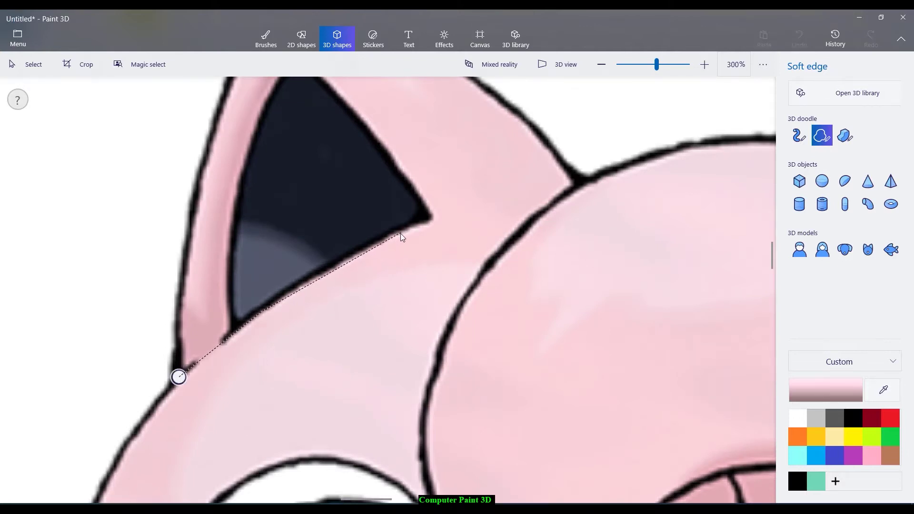
pyautogui.click(344, 261)
pyautogui.click(431, 219)
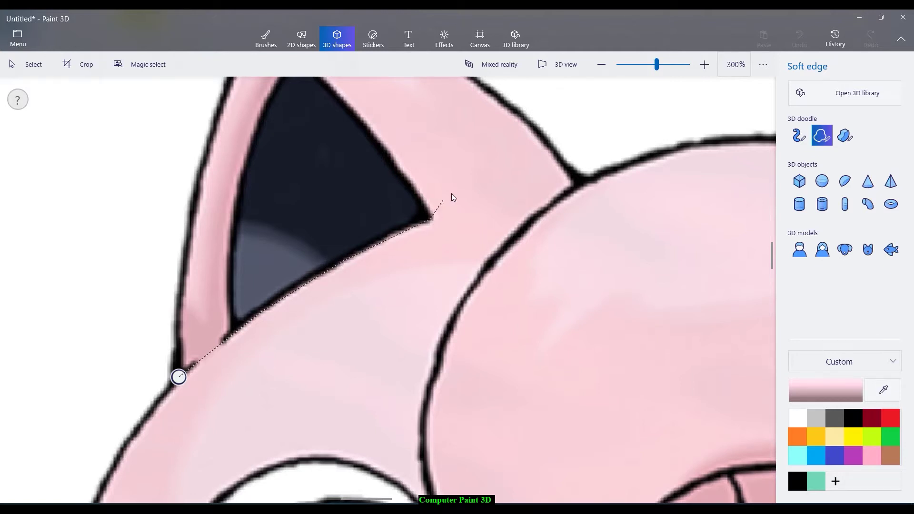
pyautogui.click(561, 167)
pyautogui.click(504, 96)
# Step: Trace the upright ear's outer edges around its tip and back to the starting point to close the soft-edge shape
pyautogui.moveTo(772, 256)
pyautogui.mouseDown()
pyautogui.moveTo(773, 224)
pyautogui.moveTo(774, 251)
pyautogui.moveTo(774, 242)
pyautogui.mouseUp()
pyautogui.moveTo(503, 294); pyautogui.dragTo(392, 222)
pyautogui.moveTo(304, 180)
pyautogui.mouseDown()
pyautogui.moveTo(210, 326)
pyautogui.moveTo(223, 245)
pyautogui.moveTo(251, 221)
pyautogui.moveTo(235, 268)
pyautogui.mouseUp()
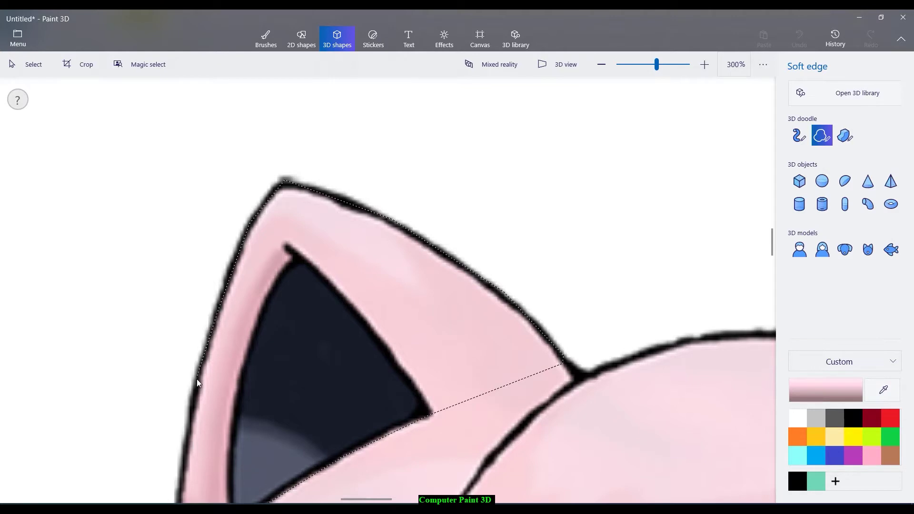
pyautogui.moveTo(196, 386); pyautogui.dragTo(197, 384)
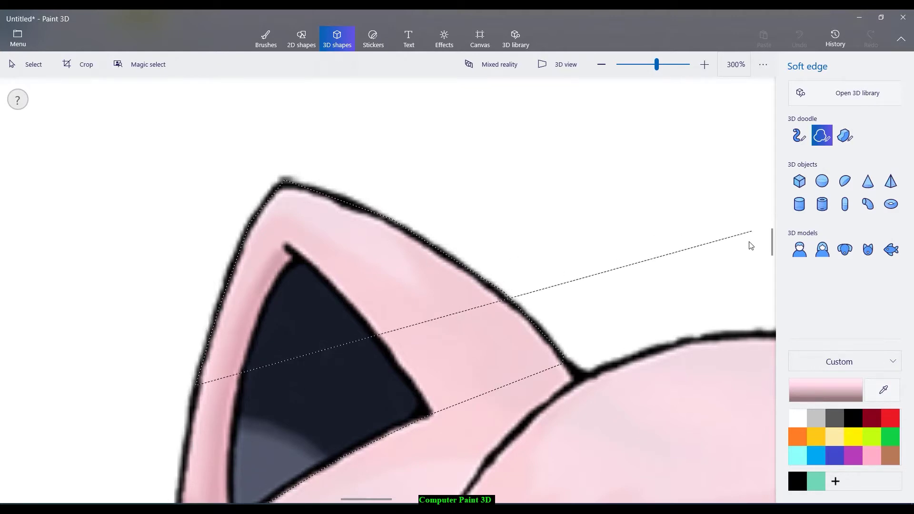
pyautogui.moveTo(771, 243); pyautogui.dragTo(771, 257)
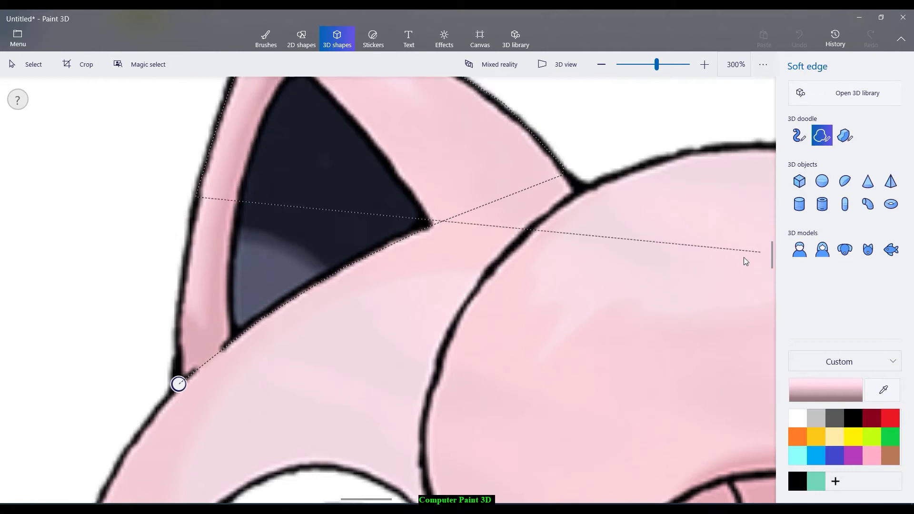
pyautogui.moveTo(197, 195); pyautogui.dragTo(177, 335)
pyautogui.moveTo(179, 376); pyautogui.dragTo(179, 383)
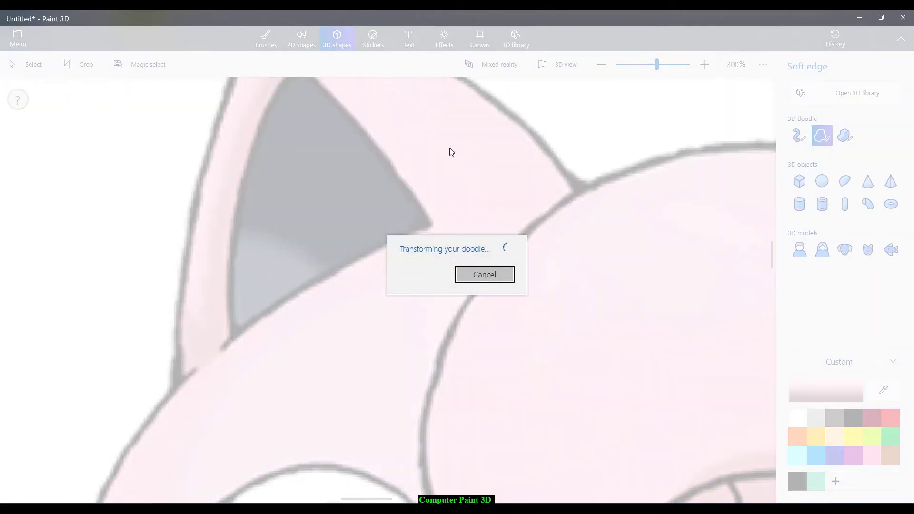
# Step: Move the pink sphere from beside the canvas onto Jigglypuff's round body in the picture
pyautogui.scroll(-3, 415, 176)
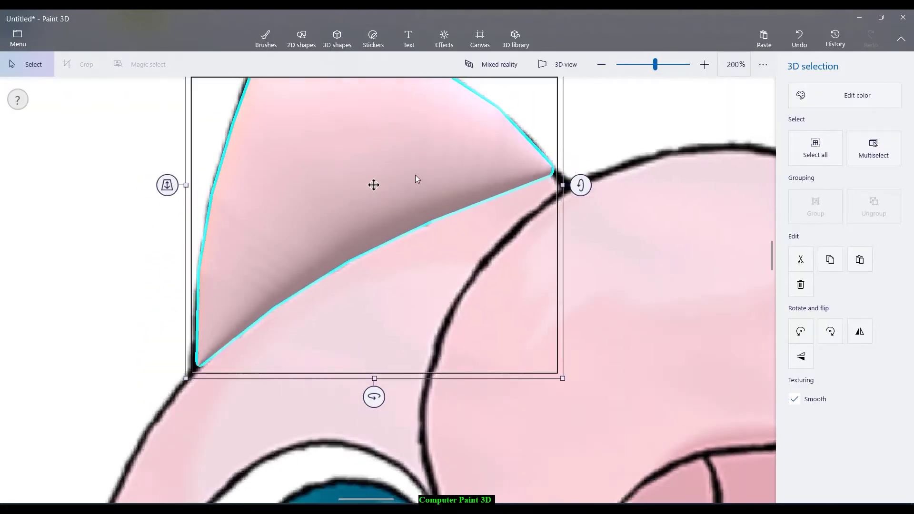
pyautogui.scroll(-2, 416, 176)
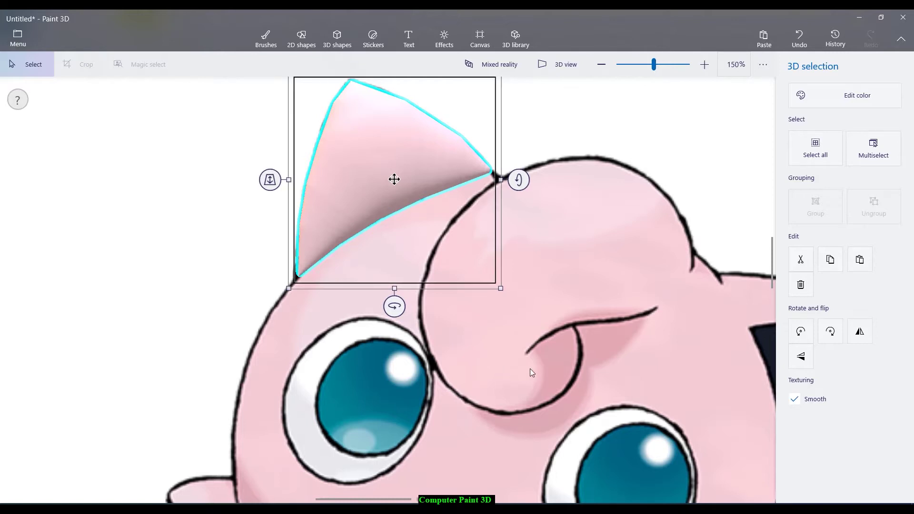
pyautogui.scroll(-5, 529, 368)
pyautogui.scroll(-5, 619, 302)
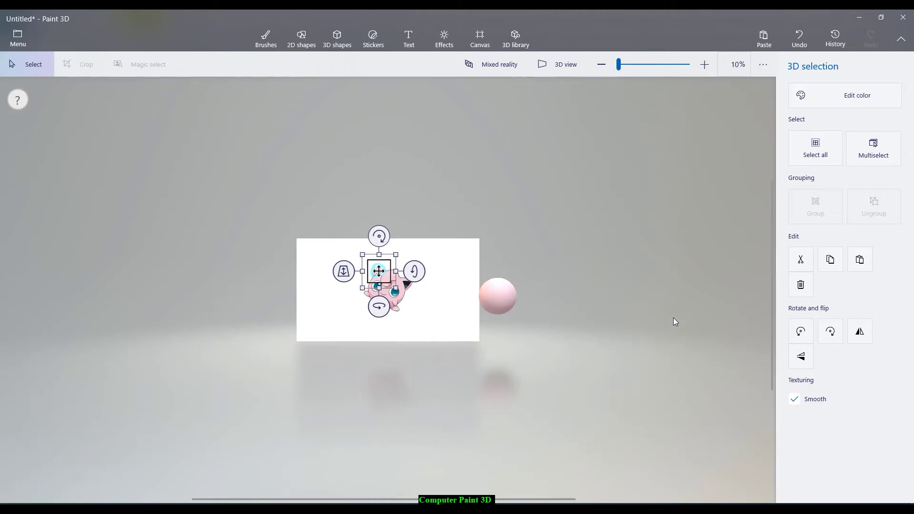
pyautogui.press('alt')
pyautogui.scroll(1, 428, 295)
pyautogui.click(681, 287)
pyautogui.moveTo(698, 298); pyautogui.dragTo(329, 272)
pyautogui.scroll(3, 301, 273)
# Step: Adjust the 3D ear's depth relative to the body sphere
pyautogui.click(282, 170)
pyautogui.moveTo(235, 171); pyautogui.dragTo(236, 193)
pyautogui.click(549, 229)
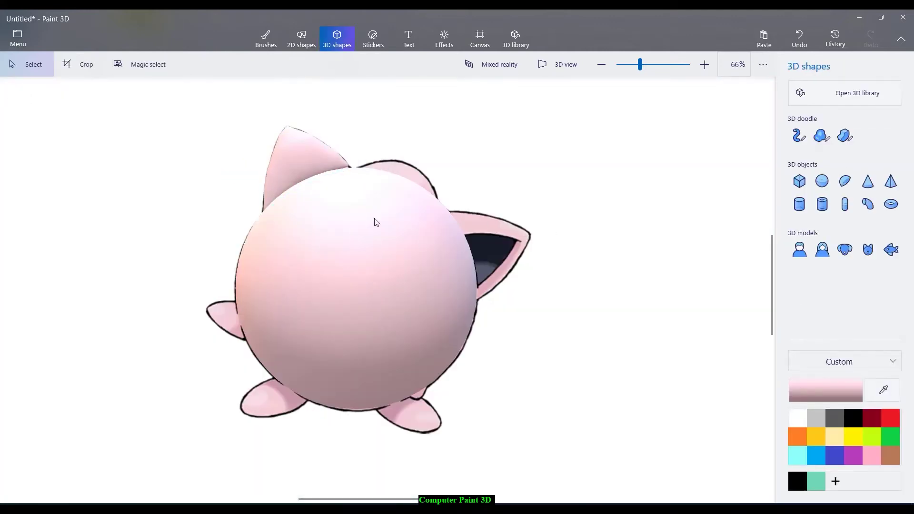
# Step: Group the ear with the body sphere, try moving them together, and ungroup them
pyautogui.click(300, 166)
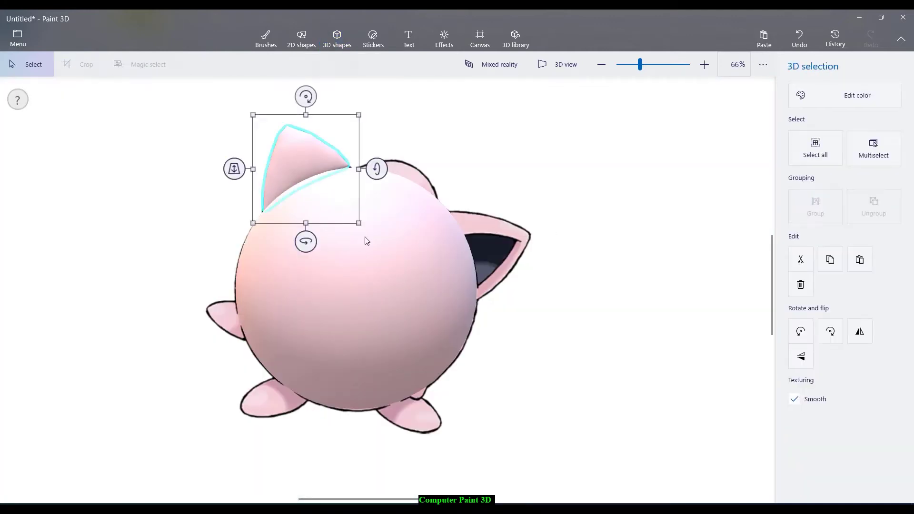
pyautogui.keyDown('ctrl'); pyautogui.click(372, 262); pyautogui.keyUp('ctrl')
pyautogui.click(815, 207)
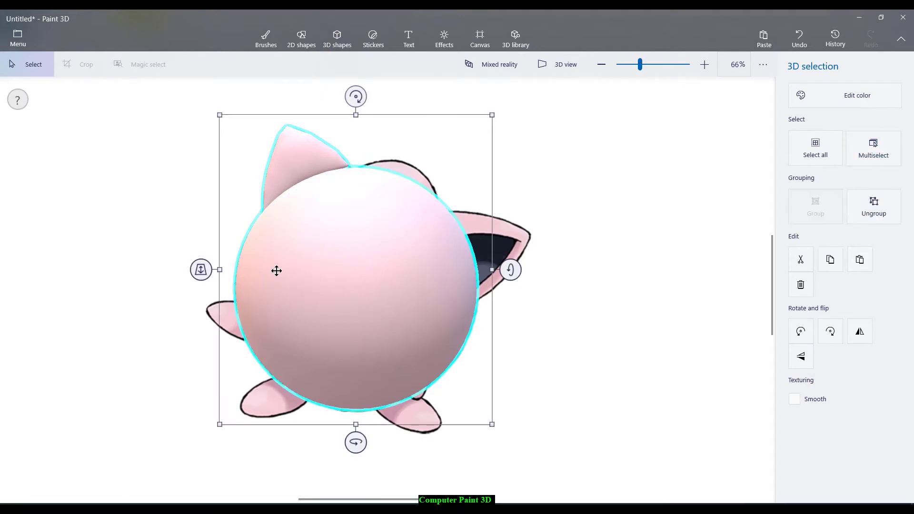
pyautogui.click(621, 264)
pyautogui.click(307, 272)
pyautogui.moveTo(314, 269); pyautogui.dragTo(412, 265)
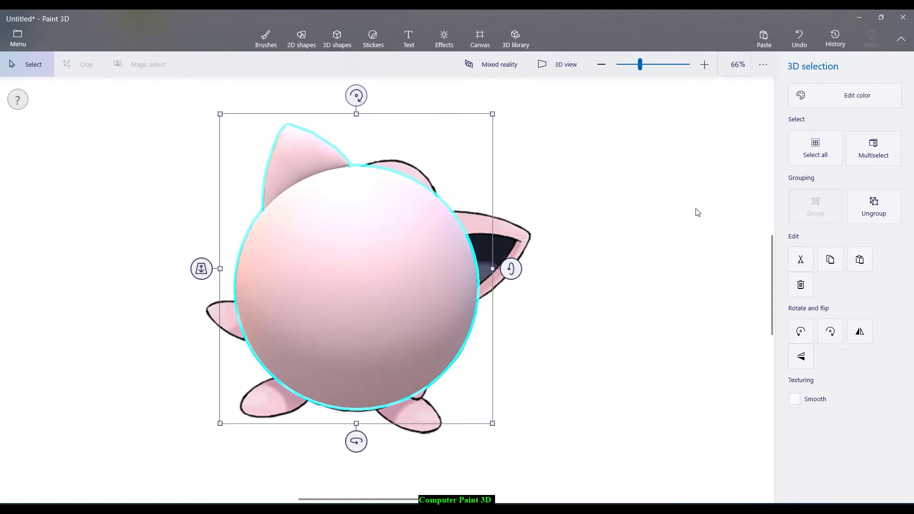
pyautogui.click(874, 208)
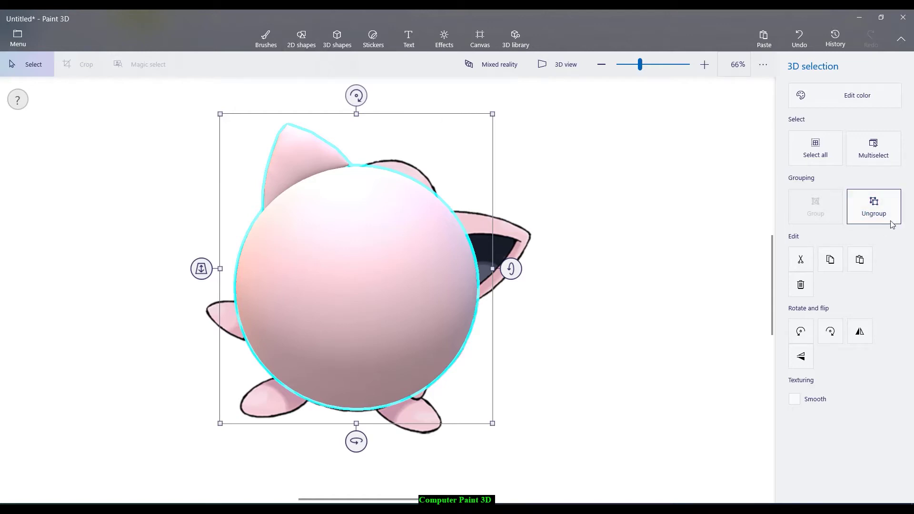
# Step: Duplicate the 3D ear, move the copy beside the pictured right-hand ear, and flip it vertically and horizontally
pyautogui.click(322, 144)
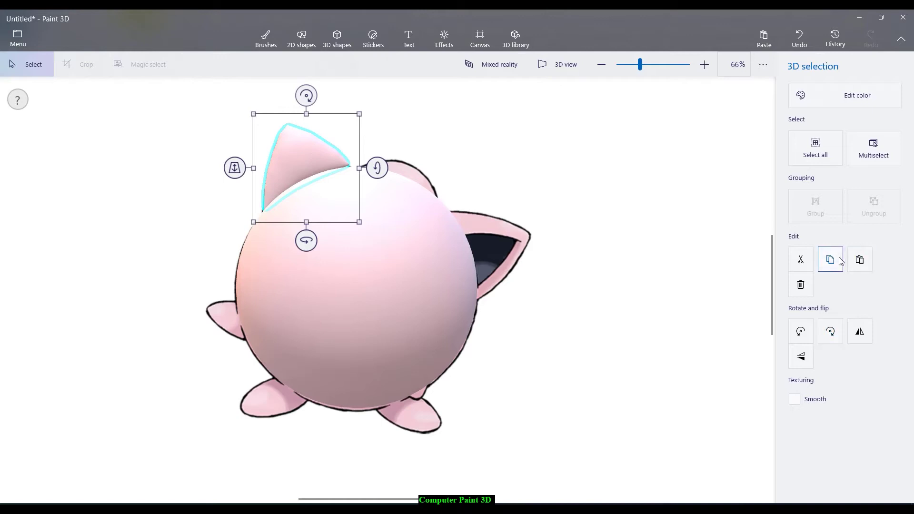
pyautogui.click(867, 268)
pyautogui.moveTo(312, 156); pyautogui.dragTo(538, 241)
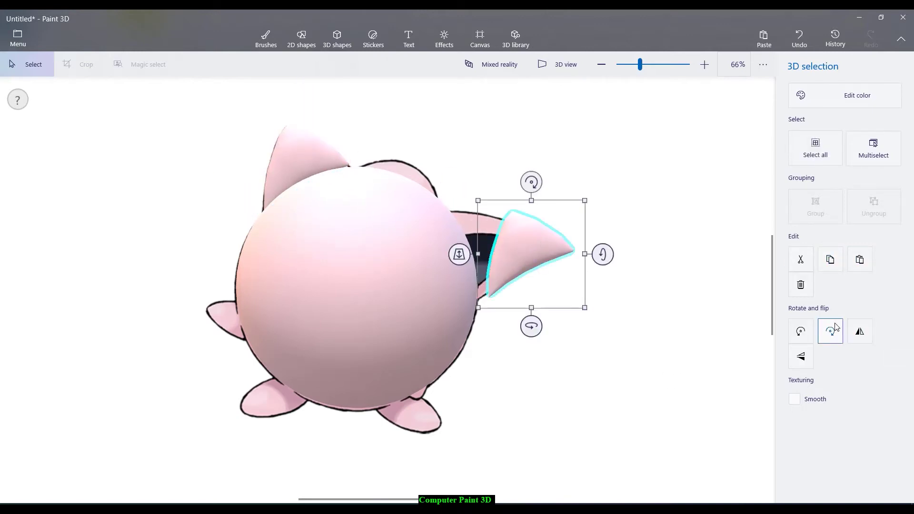
pyautogui.click(801, 358)
pyautogui.click(860, 332)
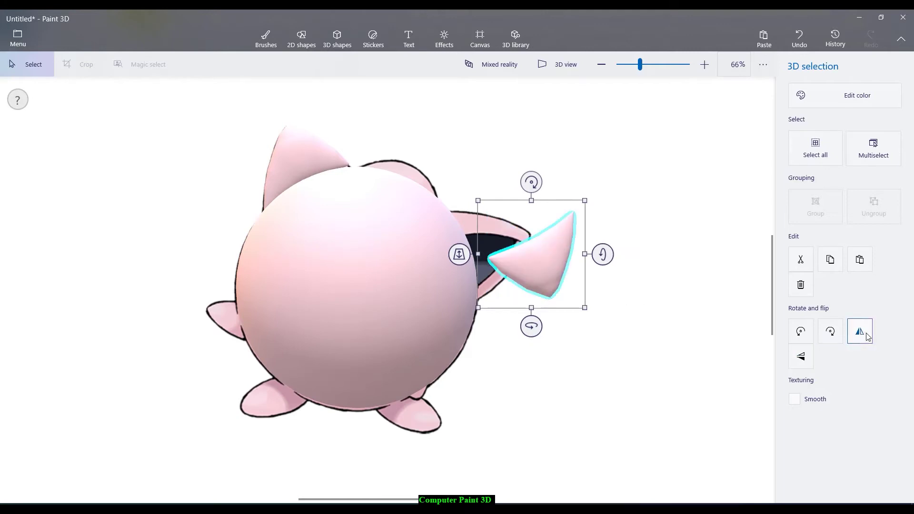
# Step: Position, rotate and resize the copied ear to match the outline of the pictured right-hand ear
pyautogui.moveTo(556, 252); pyautogui.dragTo(515, 206)
pyautogui.moveTo(493, 148); pyautogui.dragTo(553, 149)
pyautogui.moveTo(494, 133); pyautogui.dragTo(471, 304)
pyautogui.moveTo(510, 249); pyautogui.dragTo(509, 238)
pyautogui.moveTo(502, 160); pyautogui.dragTo(489, 251)
pyautogui.moveTo(543, 305); pyautogui.dragTo(551, 306)
pyautogui.moveTo(510, 265); pyautogui.dragTo(513, 258)
pyautogui.moveTo(495, 183); pyautogui.dragTo(511, 192)
pyautogui.moveTo(490, 266); pyautogui.dragTo(483, 270)
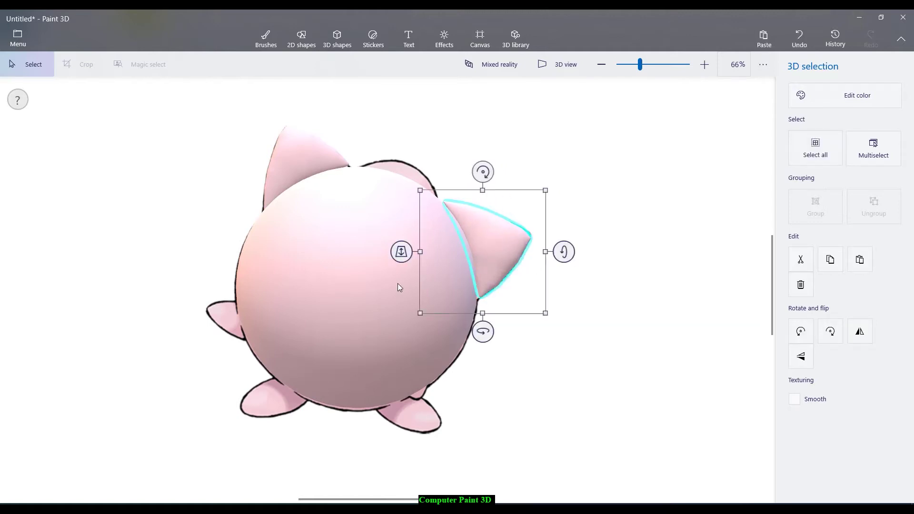
# Step: Adjust the right-hand ear's depth against the body sphere and enlarge it slightly to cover the pictured ear
pyautogui.moveTo(405, 255); pyautogui.dragTo(408, 260)
pyautogui.click(646, 241)
pyautogui.click(498, 245)
pyautogui.moveTo(545, 190); pyautogui.dragTo(548, 189)
pyautogui.click(563, 206)
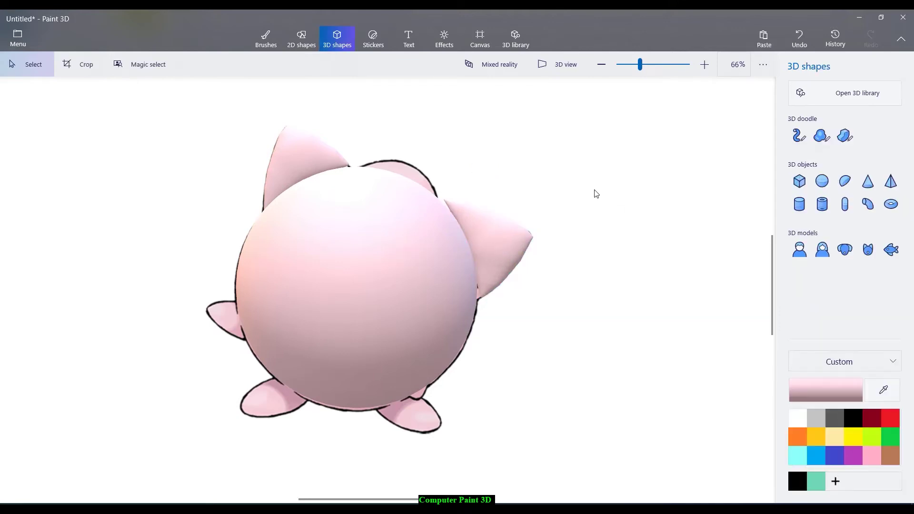
pyautogui.moveTo(572, 172); pyautogui.dragTo(68, 390)
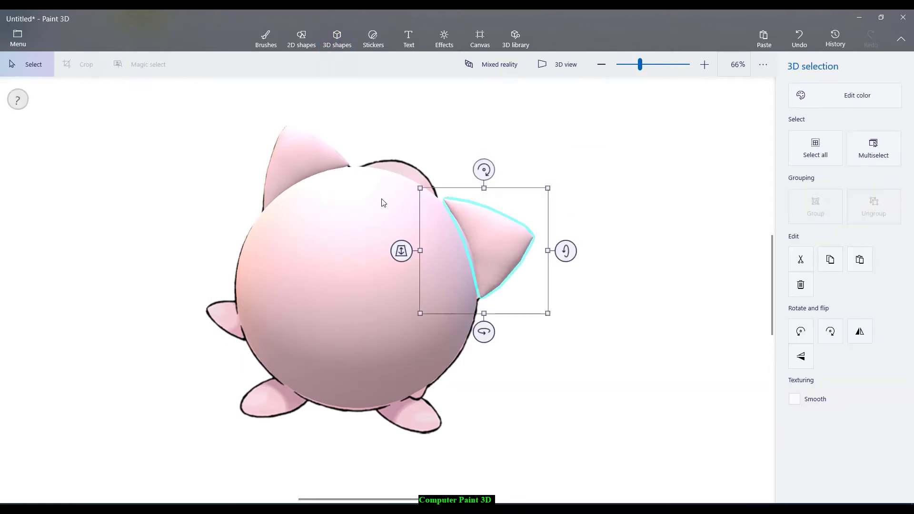
pyautogui.click(563, 127)
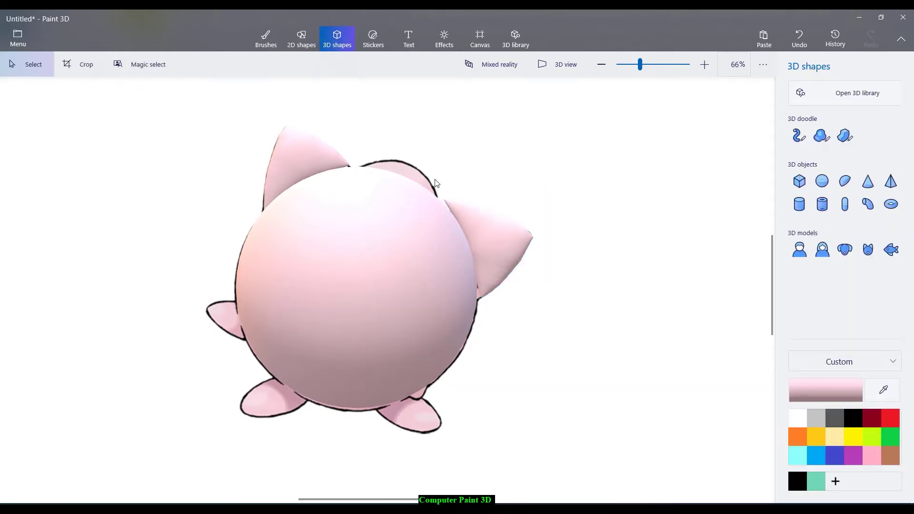
pyautogui.moveTo(557, 148); pyautogui.dragTo(83, 428)
pyautogui.click(661, 164)
# Step: Choose the Soft edge 3D doodle for tracing the arm on the left of Jigglypuff's body
pyautogui.scroll(10, 233, 373)
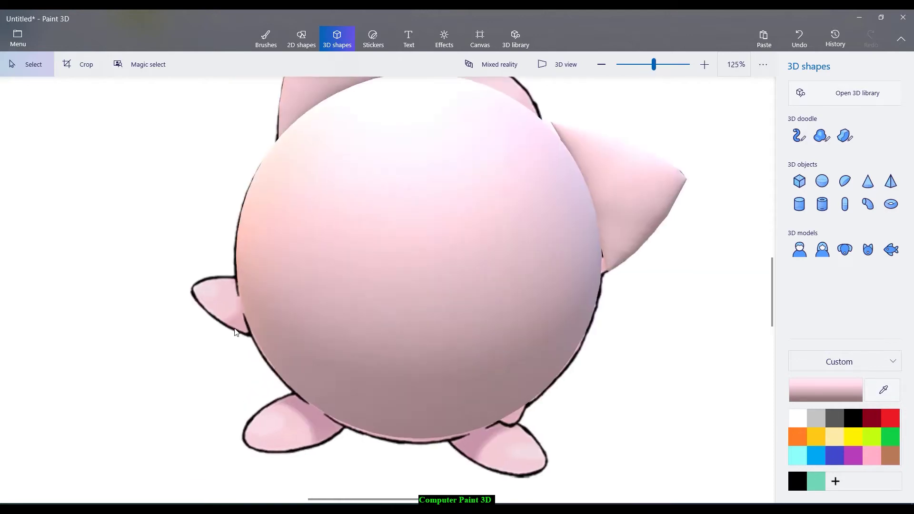
pyautogui.scroll(3, 231, 286)
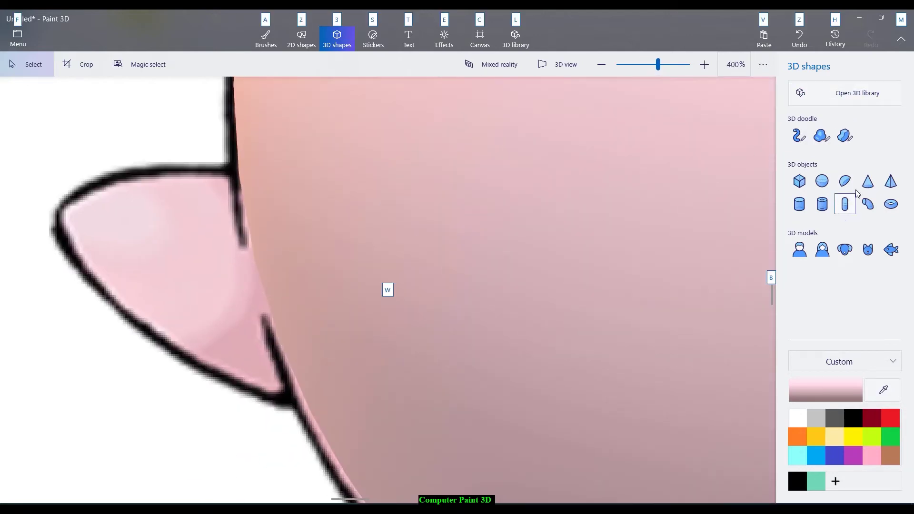
pyautogui.click(822, 136)
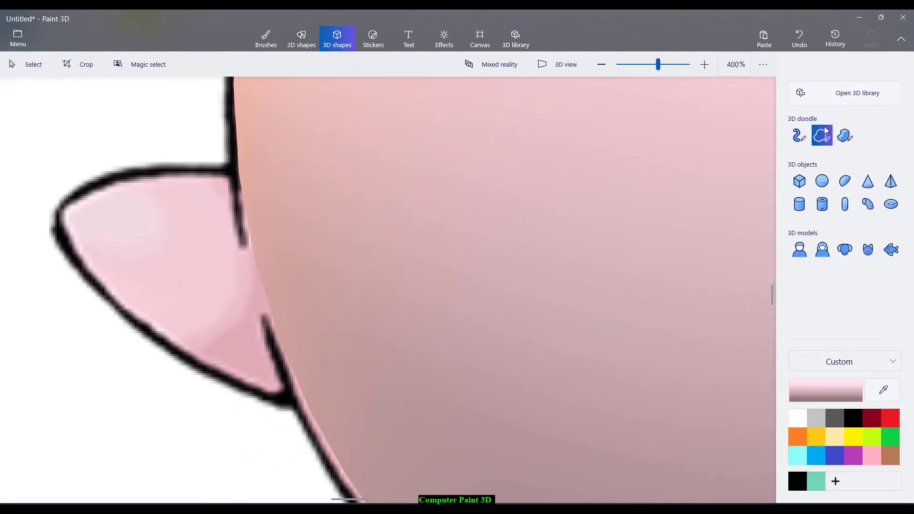
pyautogui.click(233, 169)
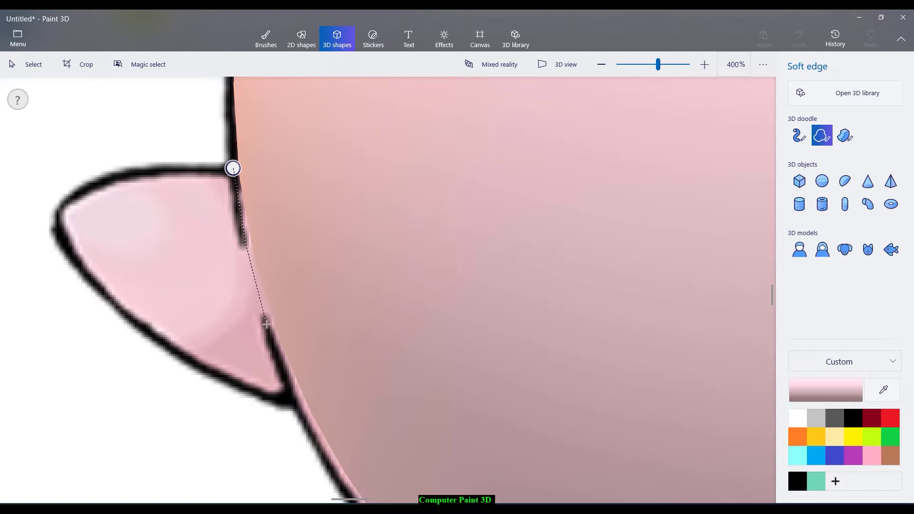
pyautogui.click(245, 244)
pyautogui.click(233, 168)
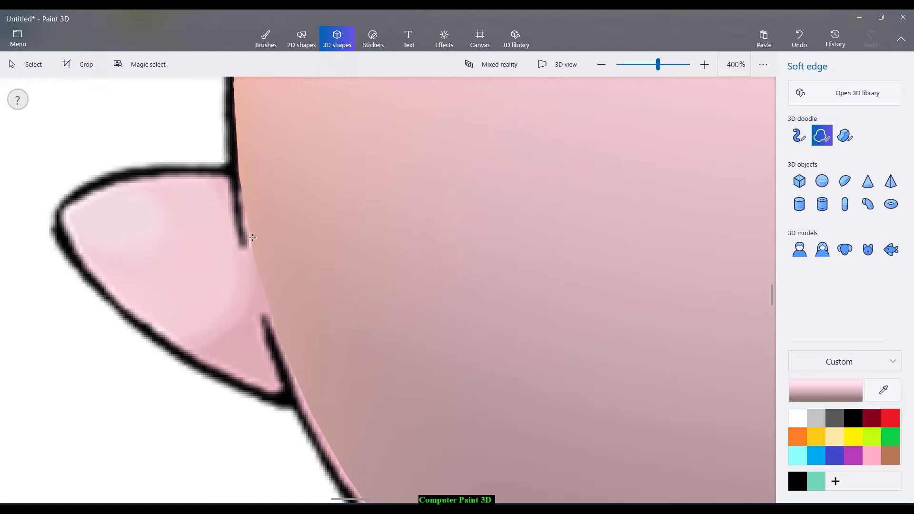
# Step: Trace the pictured left-hand arm along the body edge and around its outline, closing it into a soft-edge 3D shape
pyautogui.click(237, 170)
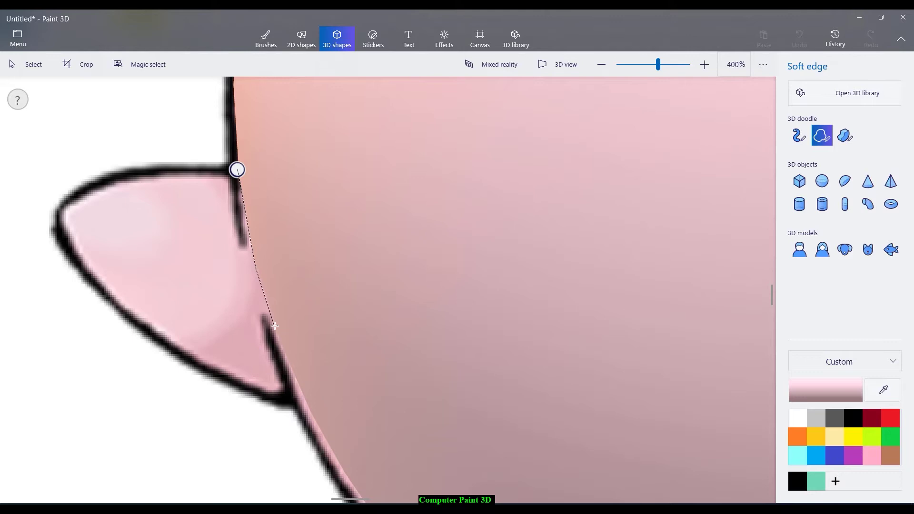
pyautogui.moveTo(283, 357); pyautogui.dragTo(295, 380)
pyautogui.moveTo(217, 369)
pyautogui.mouseDown()
pyautogui.moveTo(130, 324)
pyautogui.moveTo(57, 224)
pyautogui.moveTo(88, 188)
pyautogui.moveTo(64, 202)
pyautogui.moveTo(58, 211)
pyautogui.moveTo(94, 184)
pyautogui.moveTo(131, 174)
pyautogui.moveTo(104, 177)
pyautogui.mouseUp()
pyautogui.moveTo(225, 167); pyautogui.dragTo(237, 171)
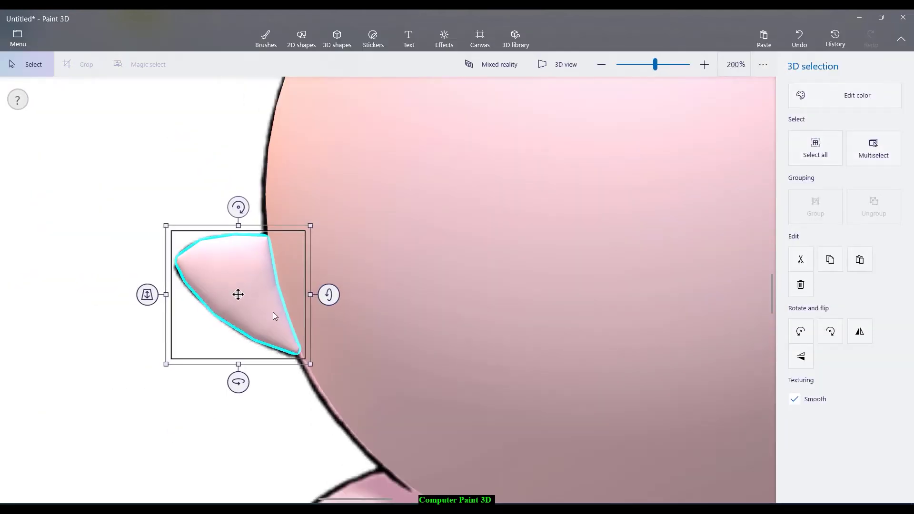
# Step: Place the traced left-hand arm against the body sphere's edge and enlarge it slightly to match the pictured arm
pyautogui.moveTo(273, 312)
pyautogui.mouseDown()
pyautogui.moveTo(167, 252)
pyautogui.moveTo(169, 271)
pyautogui.mouseUp()
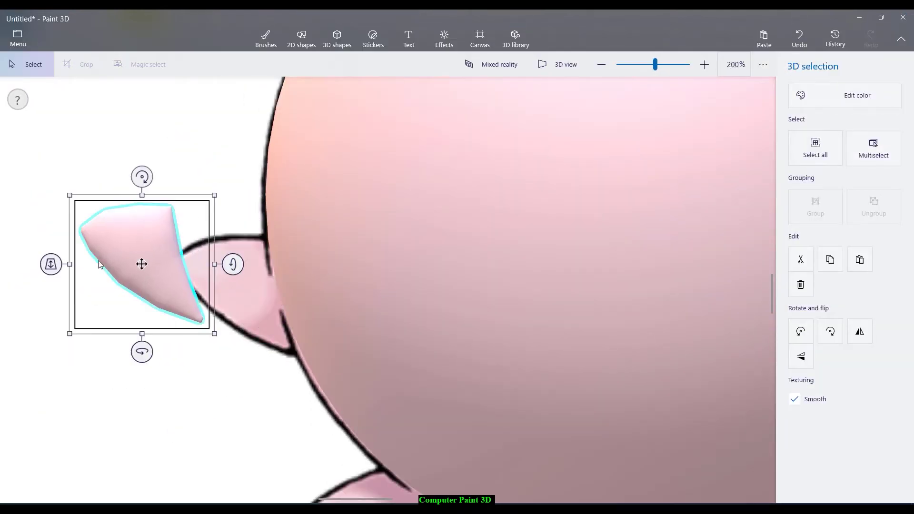
pyautogui.scroll(-2, 167, 268)
pyautogui.scroll(-3, 171, 264)
pyautogui.moveTo(150, 262)
pyautogui.mouseDown()
pyautogui.moveTo(185, 272)
pyautogui.moveTo(144, 283)
pyautogui.moveTo(159, 276)
pyautogui.moveTo(144, 296)
pyautogui.moveTo(159, 292)
pyautogui.moveTo(151, 294)
pyautogui.moveTo(156, 310)
pyautogui.mouseUp()
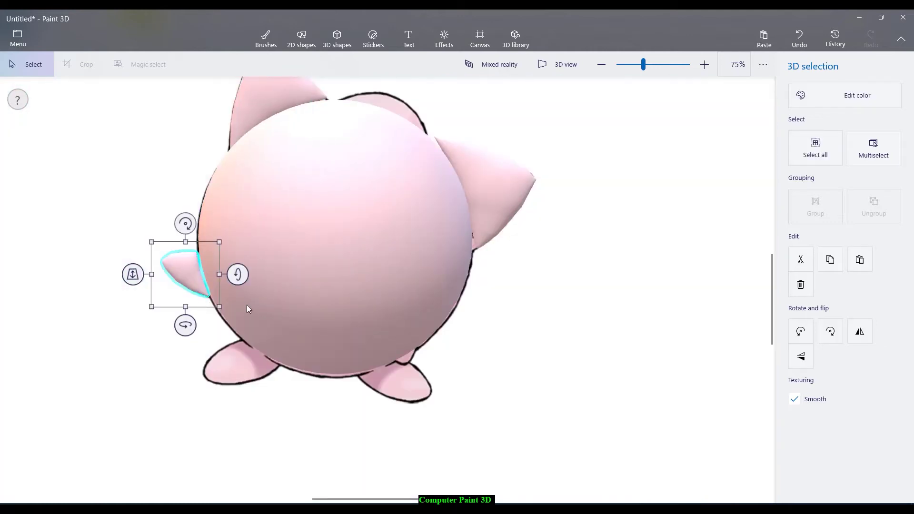
pyautogui.click(225, 309)
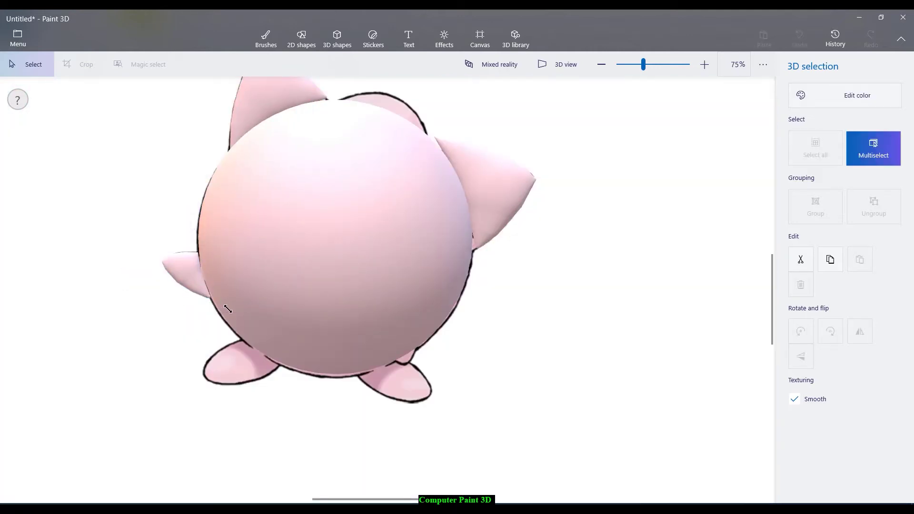
pyautogui.click(228, 309)
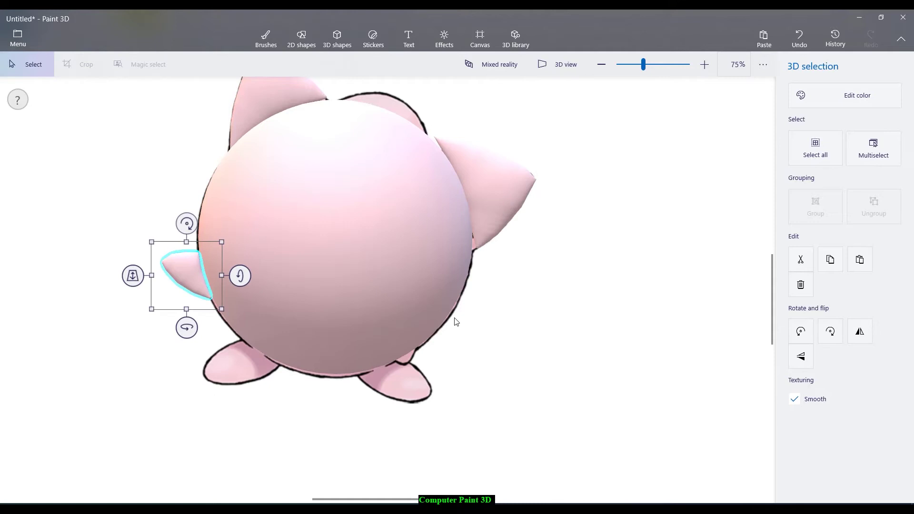
pyautogui.click(431, 312)
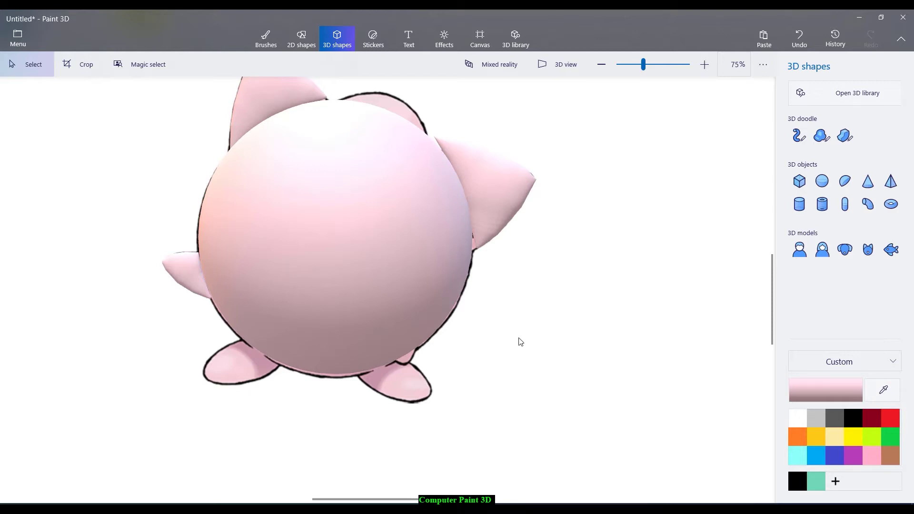
# Step: Select the body, ears and arm together and move them off the picture to the empty space beside the canvas
pyautogui.scroll(-5, 471, 196)
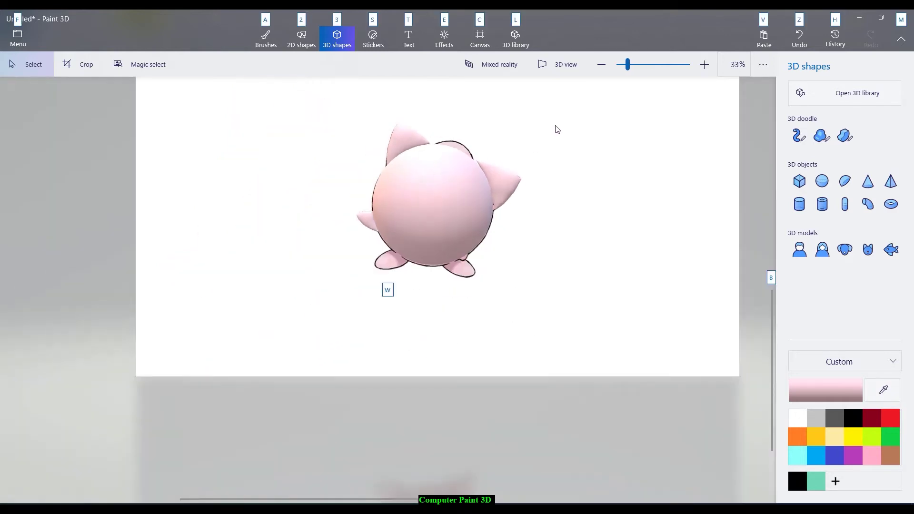
pyautogui.moveTo(554, 126); pyautogui.dragTo(304, 250)
pyautogui.moveTo(411, 202); pyautogui.dragTo(439, 258)
pyautogui.hotkey('ctrl', 'z')
pyautogui.moveTo(527, 120); pyautogui.dragTo(259, 343)
pyautogui.moveTo(412, 202); pyautogui.dragTo(627, 237)
pyautogui.scroll(-1, 443, 380)
pyautogui.scroll(1, 689, 336)
pyautogui.moveTo(581, 286); pyautogui.dragTo(749, 284)
pyautogui.scroll(-5, 563, 407)
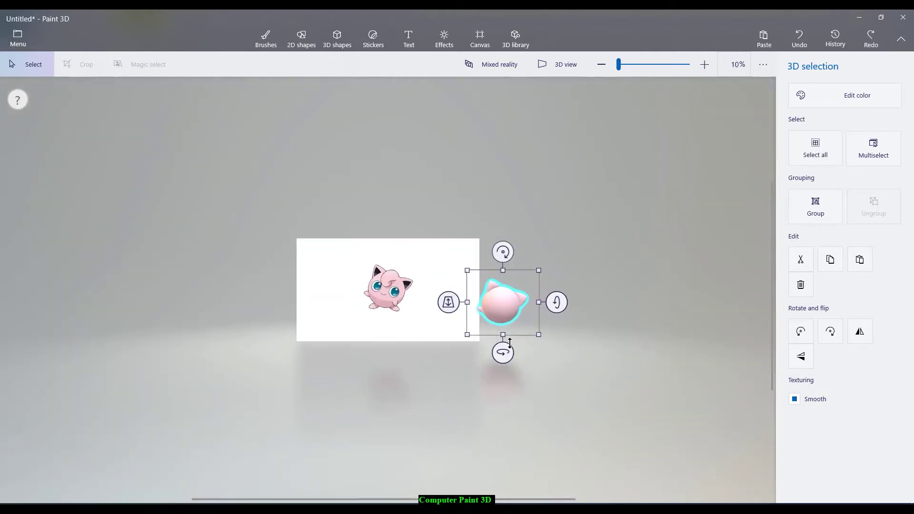
pyautogui.scroll(2, 484, 320)
pyautogui.scroll(1, 312, 320)
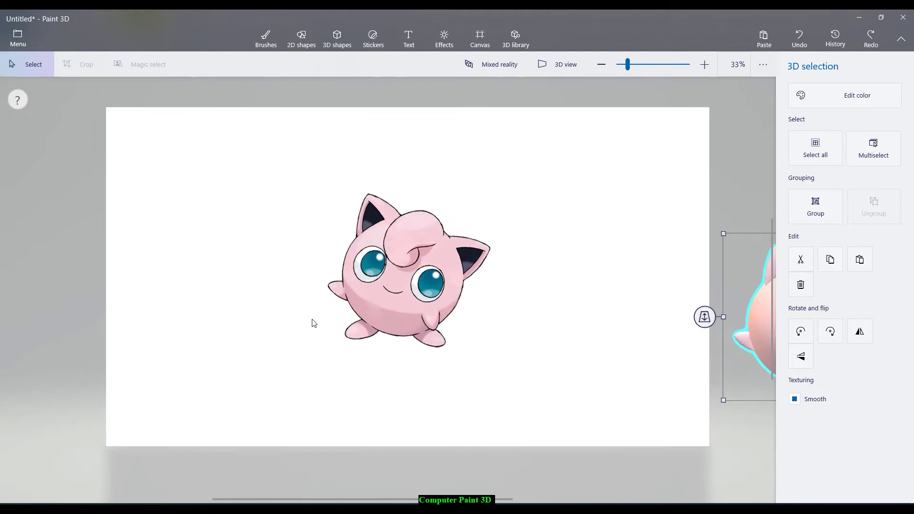
pyautogui.scroll(1, 495, 392)
pyautogui.scroll(-4, 650, 374)
pyautogui.press('alt')
pyautogui.press('3')
# Step: Duplicate the left-hand arm, flip the copy vertically and horizontally, and place it below the body sphere
pyautogui.scroll(3, 567, 352)
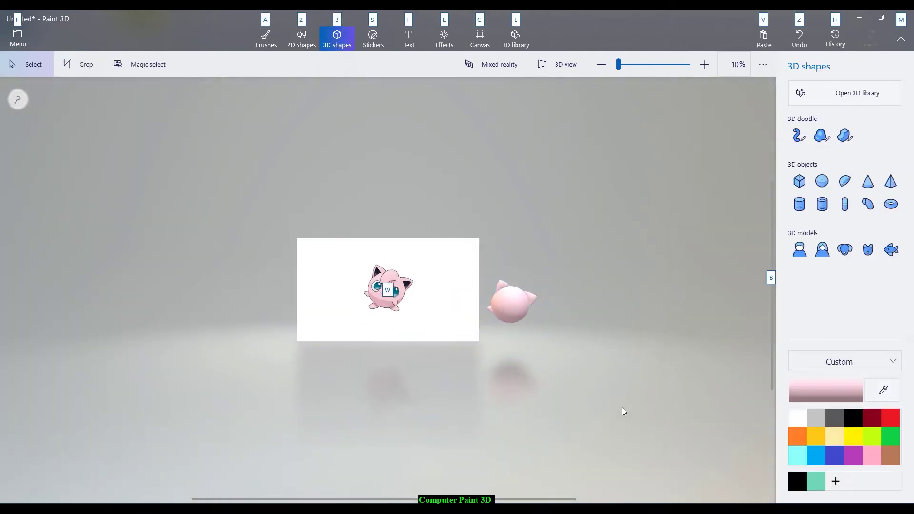
pyautogui.scroll(1, 647, 362)
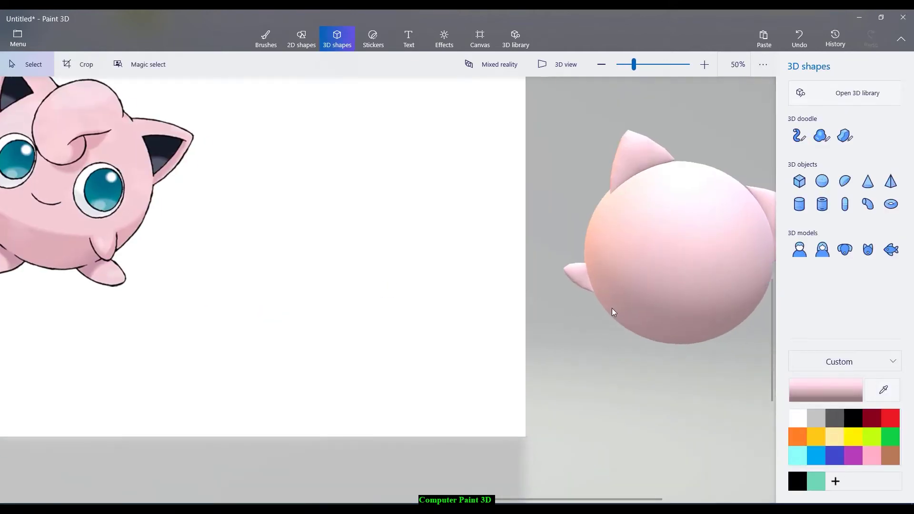
pyautogui.click(587, 281)
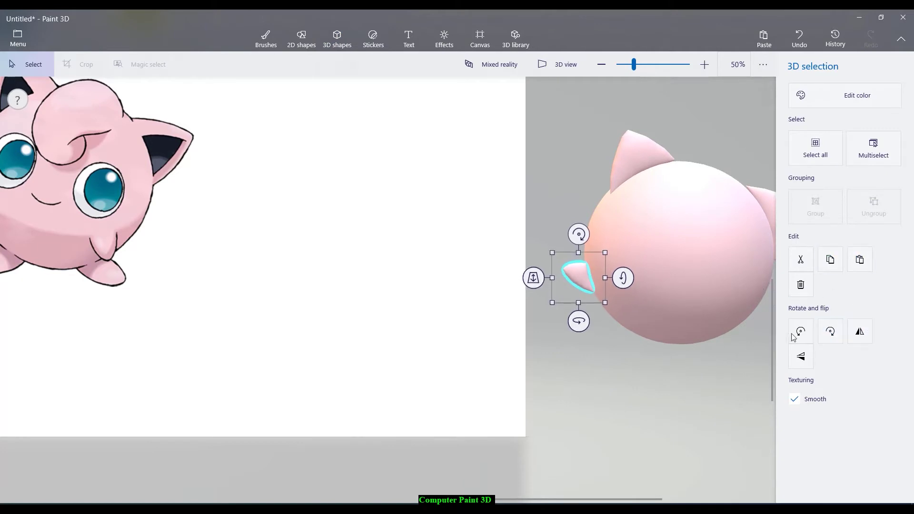
pyautogui.click(801, 356)
pyautogui.moveTo(589, 290); pyautogui.dragTo(692, 404)
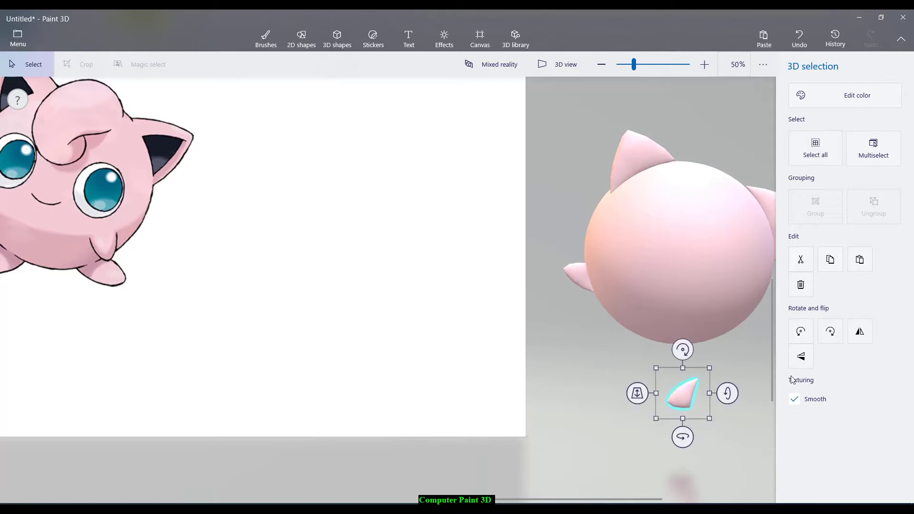
pyautogui.click(852, 336)
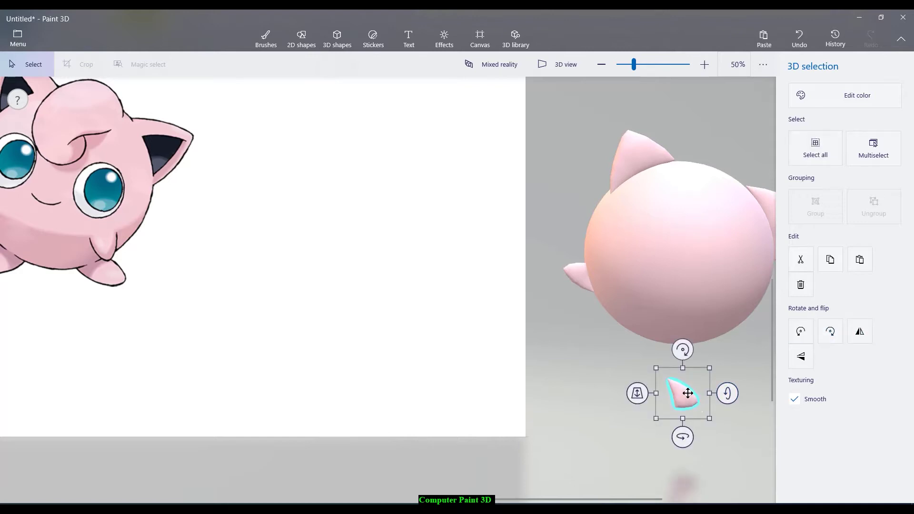
# Step: Rotate the copied arm, move it onto the body's lower-right edge and adjust its depth against the sphere
pyautogui.moveTo(687, 392); pyautogui.dragTo(688, 381)
pyautogui.moveTo(686, 337); pyautogui.dragTo(757, 438)
pyautogui.moveTo(698, 371); pyautogui.dragTo(704, 325)
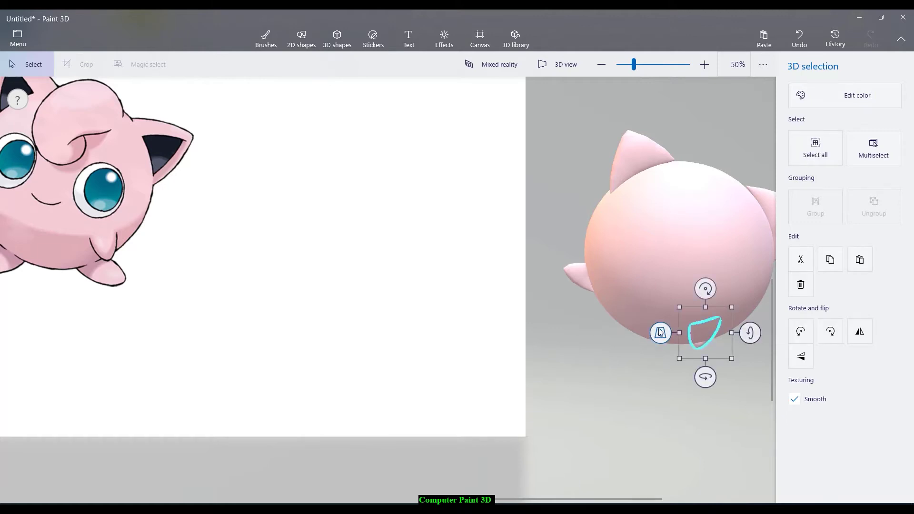
pyautogui.hotkey('ctrl', 'shift', 'm')
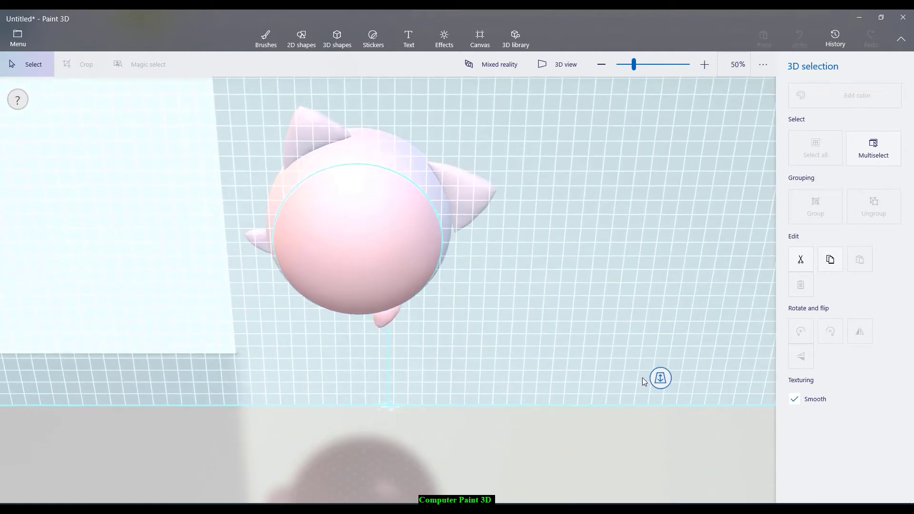
pyautogui.hotkey('ctrl', 'shift', 'm')
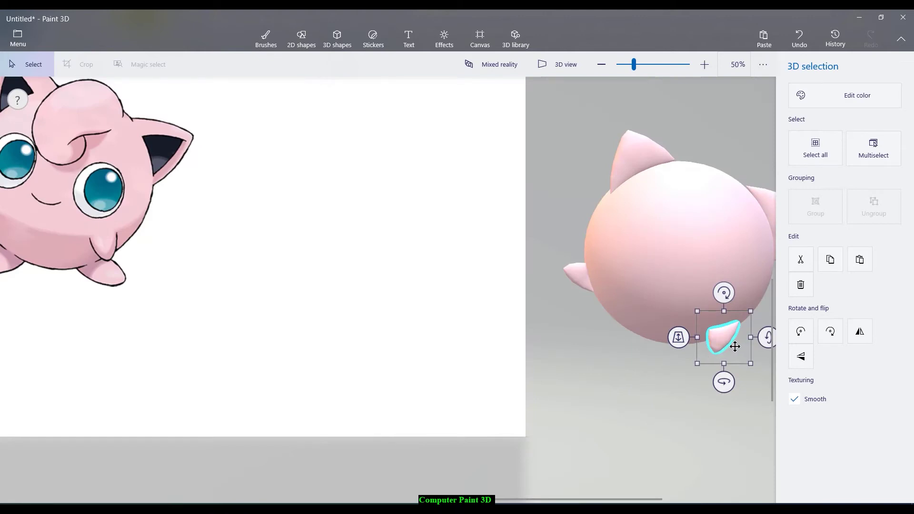
pyautogui.moveTo(732, 343); pyautogui.dragTo(678, 332)
pyautogui.click(650, 382)
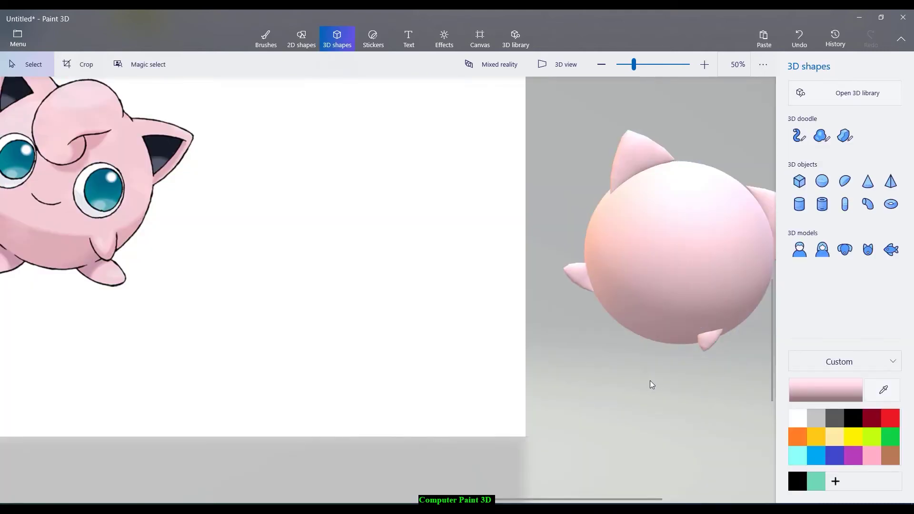
# Step: Bring the copied arm forward in depth so it overlaps the front of the body, and enlarge it slightly
pyautogui.click(708, 338)
pyautogui.moveTo(667, 334); pyautogui.dragTo(659, 346)
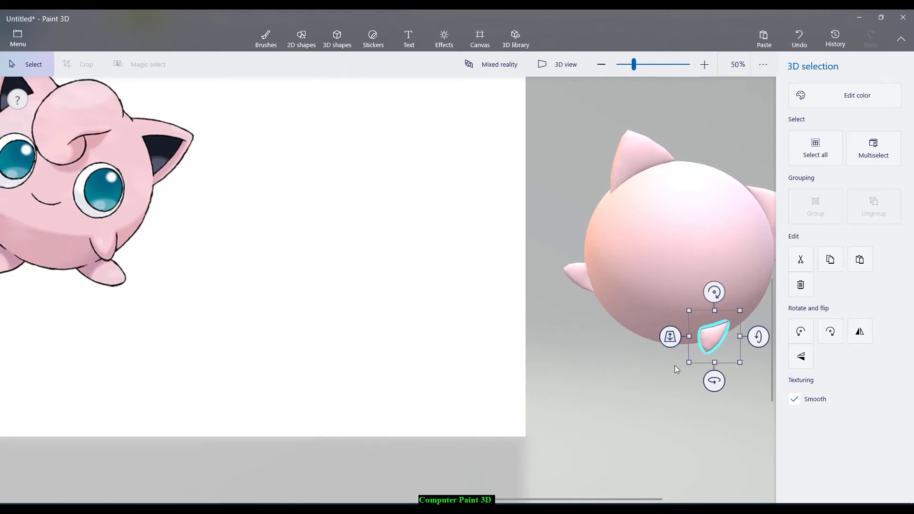
pyautogui.click(675, 364)
pyautogui.click(711, 341)
pyautogui.moveTo(669, 337); pyautogui.dragTo(678, 318)
pyautogui.keyDown('ctrl'); pyautogui.click(734, 364); pyautogui.keyUp('ctrl')
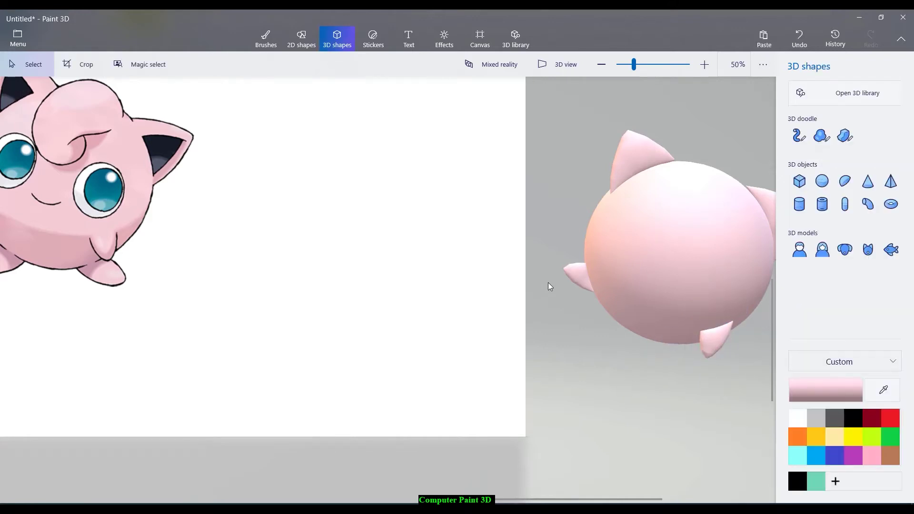
# Step: Fine-tune the copied arm's depth, turn it on its axes and reposition it on the body's lower-right edge
pyautogui.click(712, 333)
pyautogui.moveTo(667, 337); pyautogui.dragTo(669, 337)
pyautogui.click(718, 338)
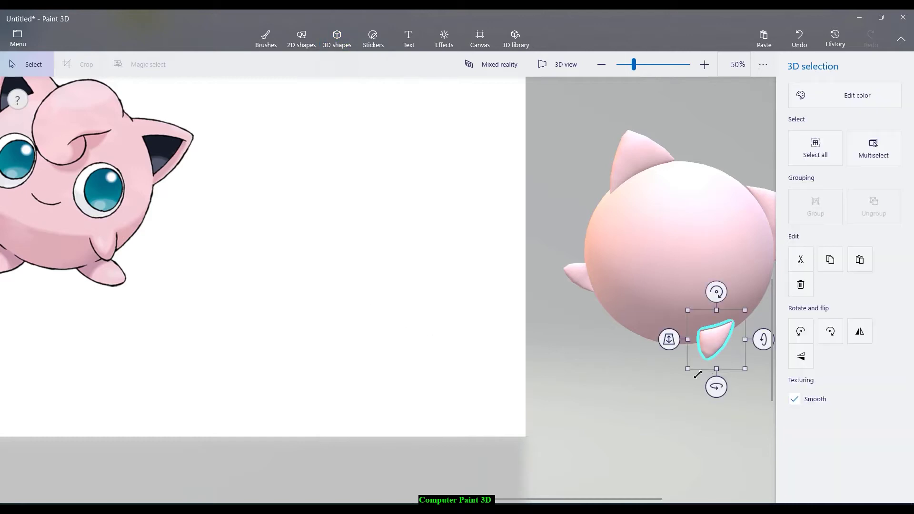
pyautogui.moveTo(716, 386); pyautogui.dragTo(716, 387)
pyautogui.moveTo(720, 301); pyautogui.dragTo(694, 299)
pyautogui.moveTo(727, 352)
pyautogui.mouseDown()
pyautogui.moveTo(711, 347)
pyautogui.moveTo(723, 354)
pyautogui.mouseUp()
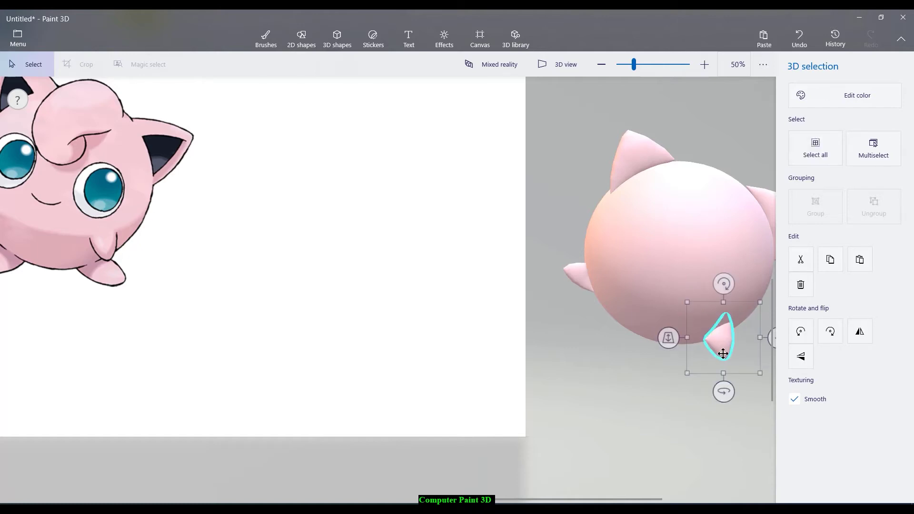
# Step: Resize and rotate the copied arm so its tip points downward, and shift it closer to the body
pyautogui.click(685, 341)
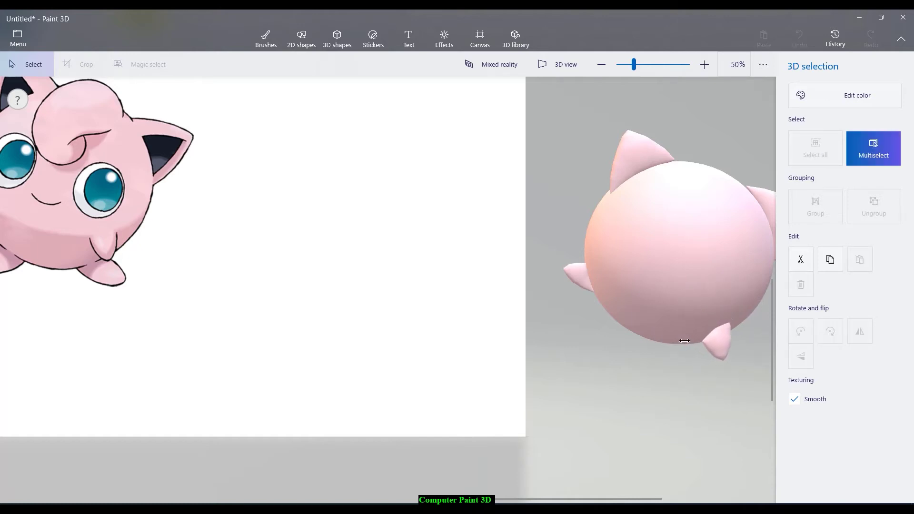
pyautogui.click(696, 356)
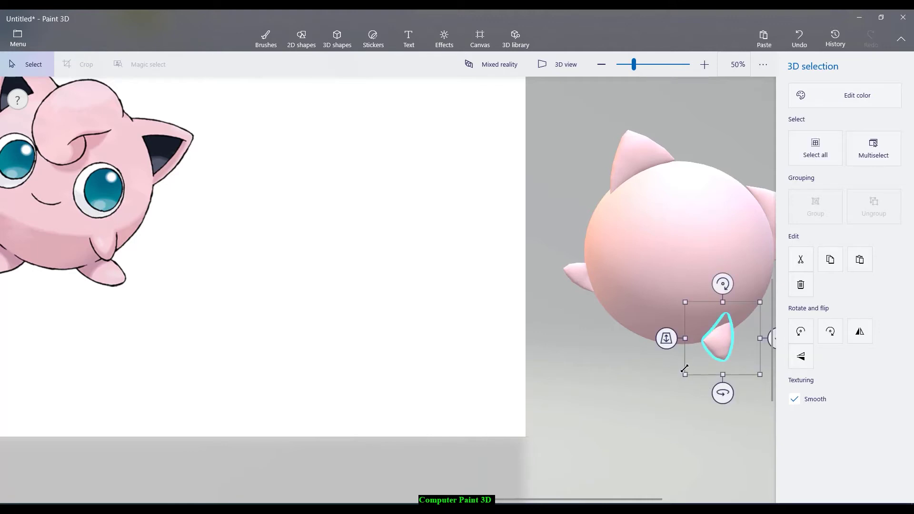
pyautogui.click(683, 376)
pyautogui.click(699, 356)
pyautogui.click(718, 338)
pyautogui.click(718, 338)
pyautogui.click(719, 335)
pyautogui.moveTo(719, 334); pyautogui.dragTo(717, 328)
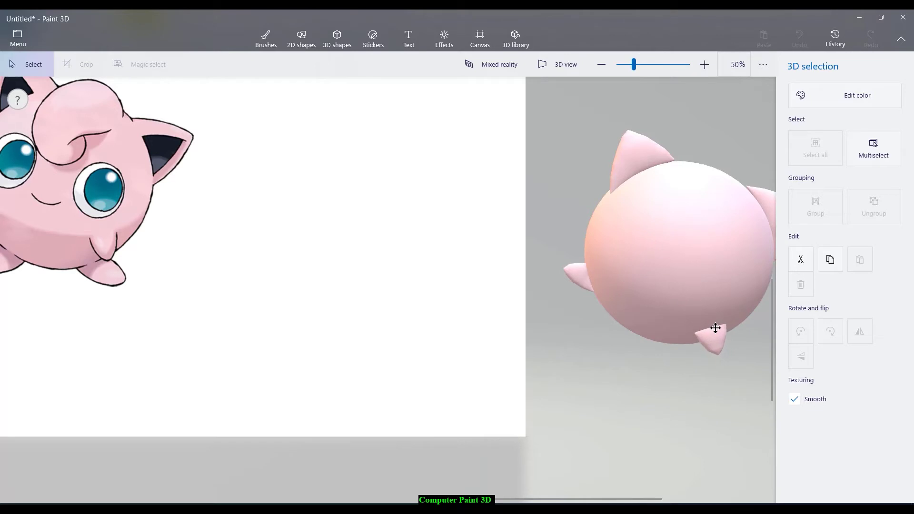
# Step: Delete the copied arm from the body's lower-right edge
pyautogui.click(715, 328)
pyautogui.click(658, 395)
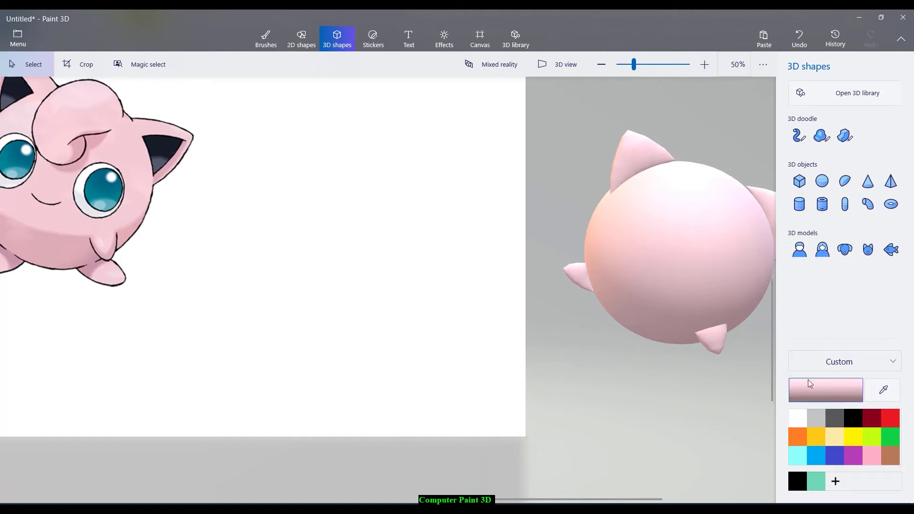
pyautogui.click(724, 344)
pyautogui.click(153, 261)
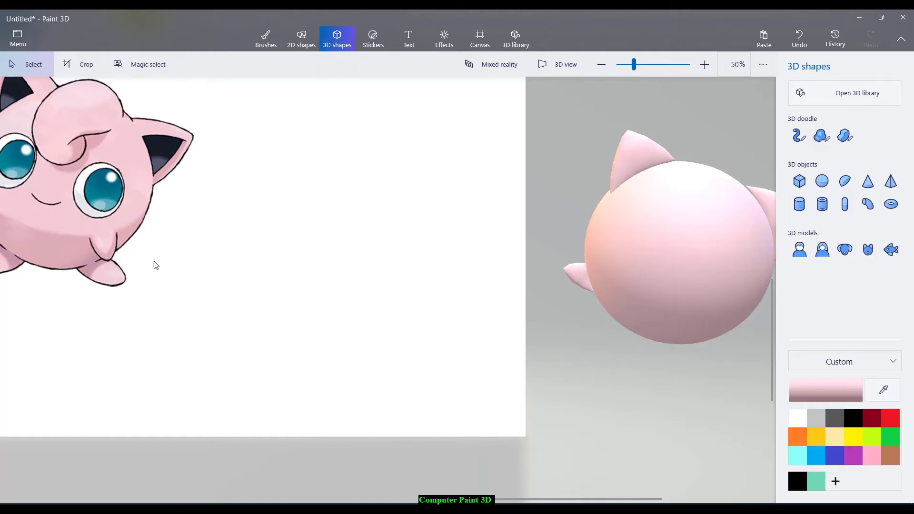
# Step: Trace the pictured right-hand arm with the Soft edge 3D doodle, closing the outline into a 3D shape
pyautogui.scroll(3, 70, 259)
pyautogui.press('alt')
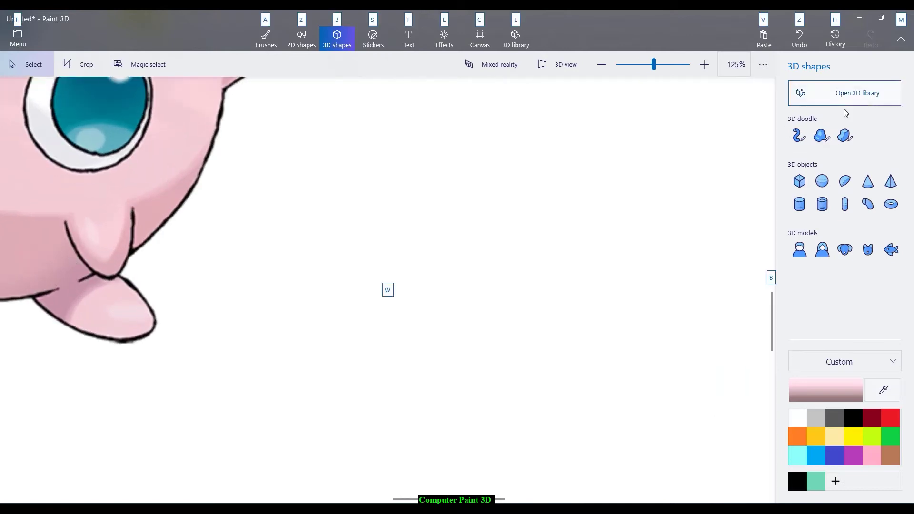
pyautogui.click(821, 136)
pyautogui.scroll(2, 301, 204)
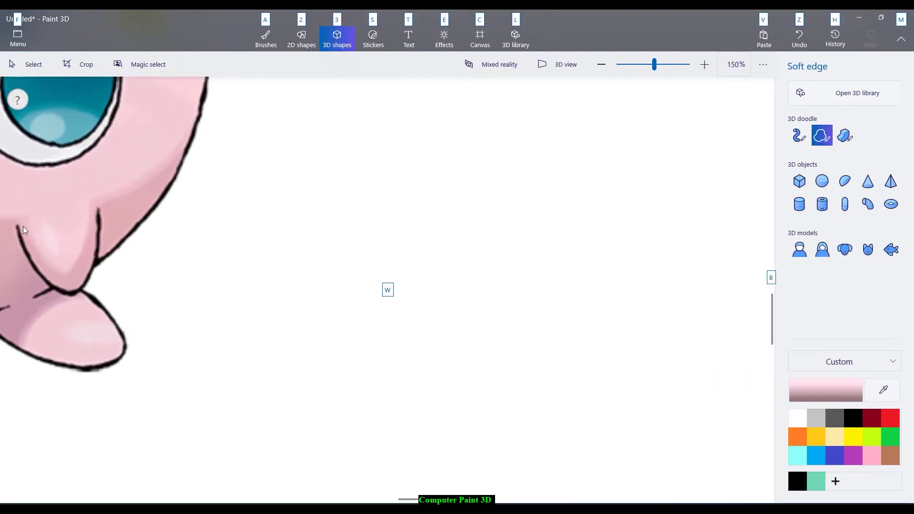
pyautogui.moveTo(16, 218)
pyautogui.mouseDown()
pyautogui.moveTo(21, 270)
pyautogui.moveTo(45, 295)
pyautogui.moveTo(51, 291)
pyautogui.moveTo(30, 263)
pyautogui.moveTo(69, 295)
pyautogui.moveTo(94, 266)
pyautogui.moveTo(90, 286)
pyautogui.moveTo(98, 215)
pyautogui.mouseUp()
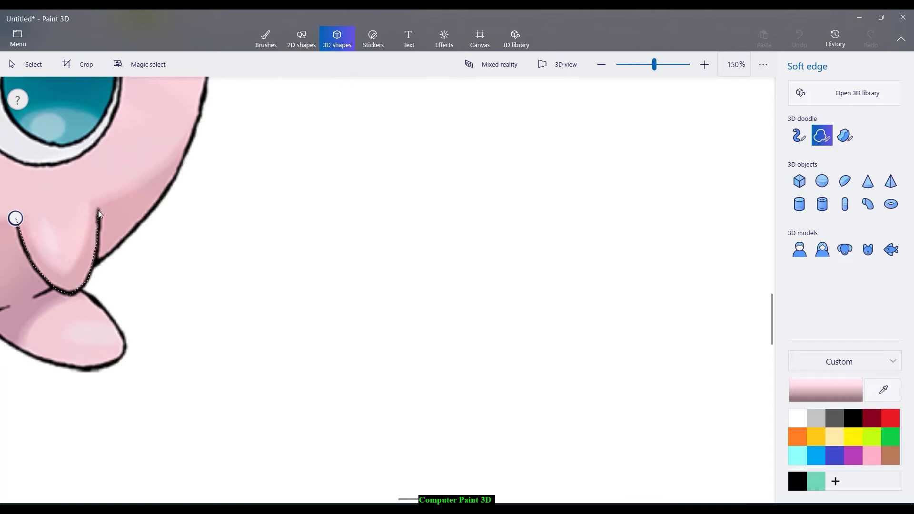
pyautogui.moveTo(96, 199); pyautogui.dragTo(96, 199)
pyautogui.click(16, 218)
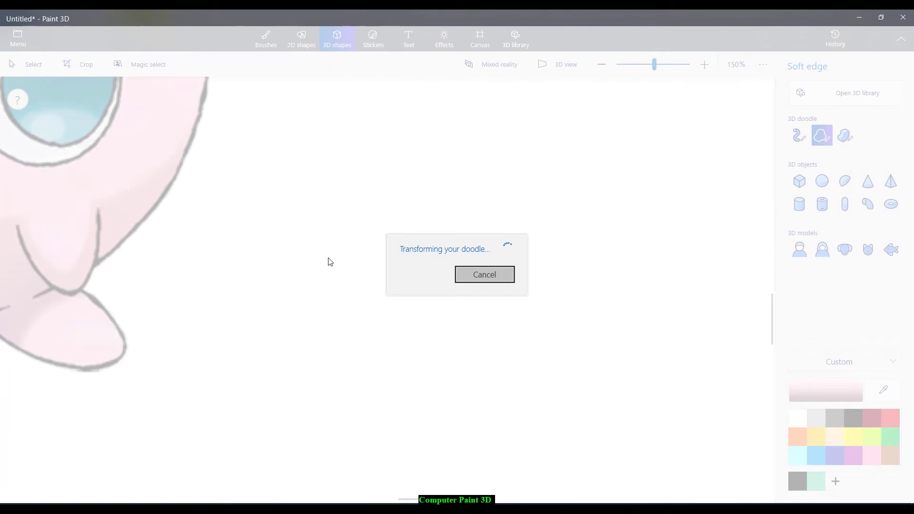
# Step: Move the newly traced arm off the picture onto the body sphere's lower-right edge
pyautogui.scroll(-5, 216, 286)
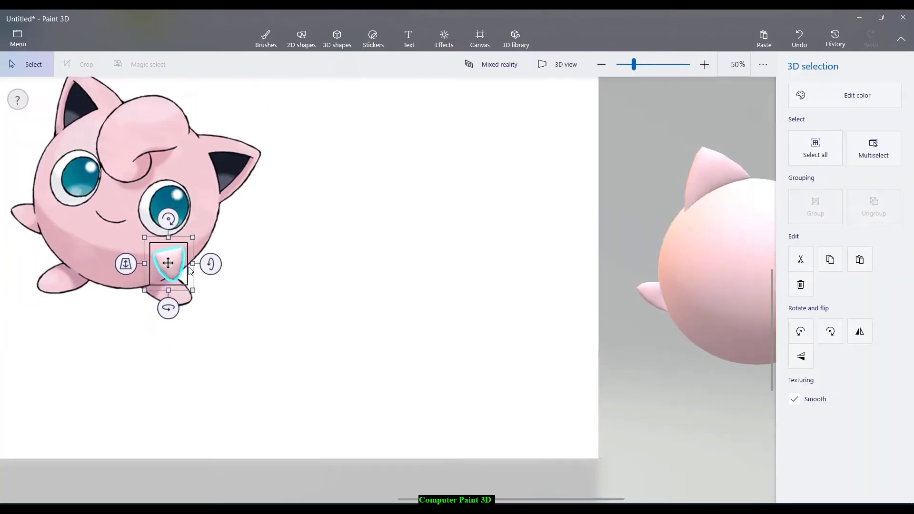
pyautogui.moveTo(169, 265)
pyautogui.mouseDown()
pyautogui.moveTo(455, 302)
pyautogui.moveTo(648, 310)
pyautogui.mouseUp()
pyautogui.scroll(-3, 646, 316)
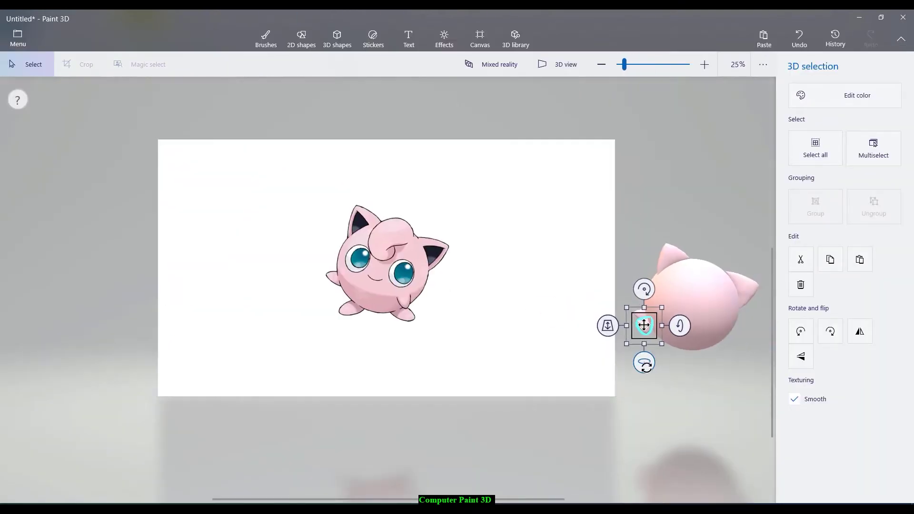
pyautogui.scroll(3, 743, 376)
pyautogui.moveTo(557, 267)
pyautogui.mouseDown()
pyautogui.moveTo(676, 299)
pyautogui.moveTo(685, 310)
pyautogui.moveTo(641, 343)
pyautogui.moveTo(643, 377)
pyautogui.moveTo(644, 361)
pyautogui.mouseUp()
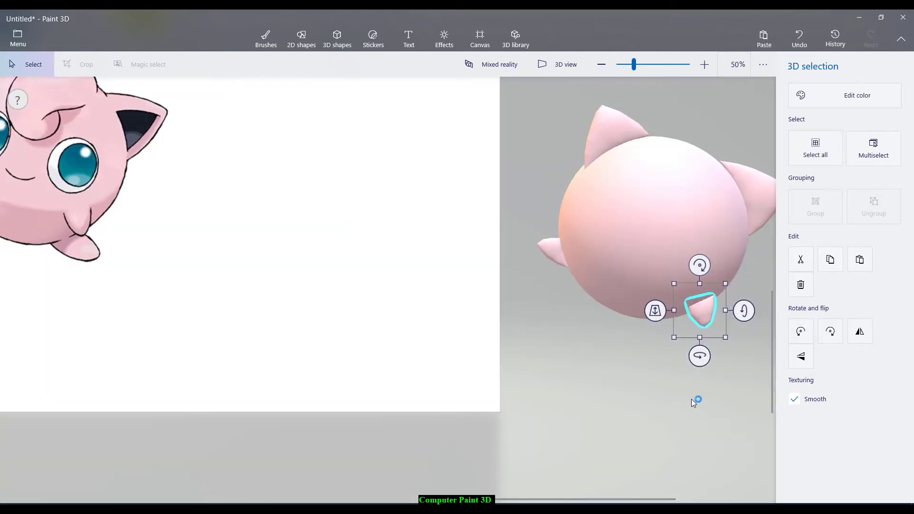
# Step: Lengthen the new right-hand arm slightly downward on the body's lower edge
pyautogui.press('alt')
pyautogui.scroll(1, 692, 374)
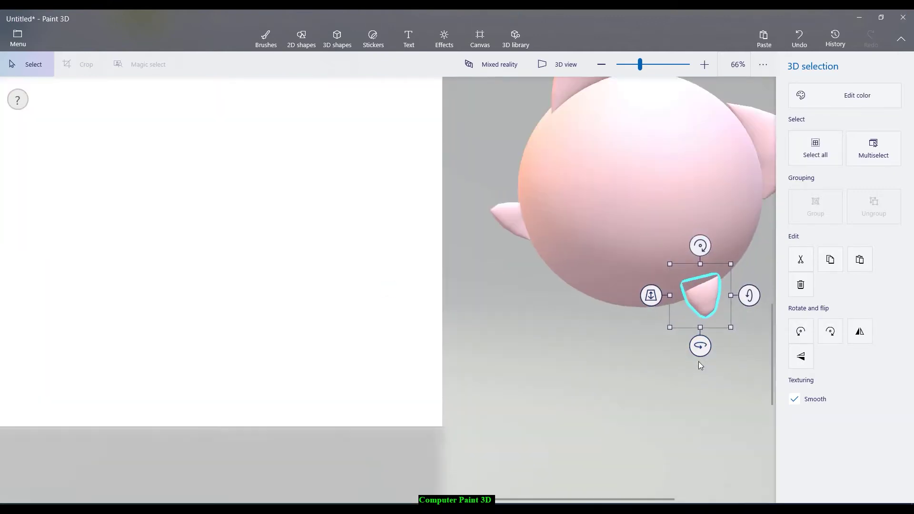
pyautogui.keyDown('ctrl'); pyautogui.click(703, 318); pyautogui.keyUp('ctrl')
pyautogui.keyDown('ctrl'); pyautogui.click(702, 331); pyautogui.keyUp('ctrl')
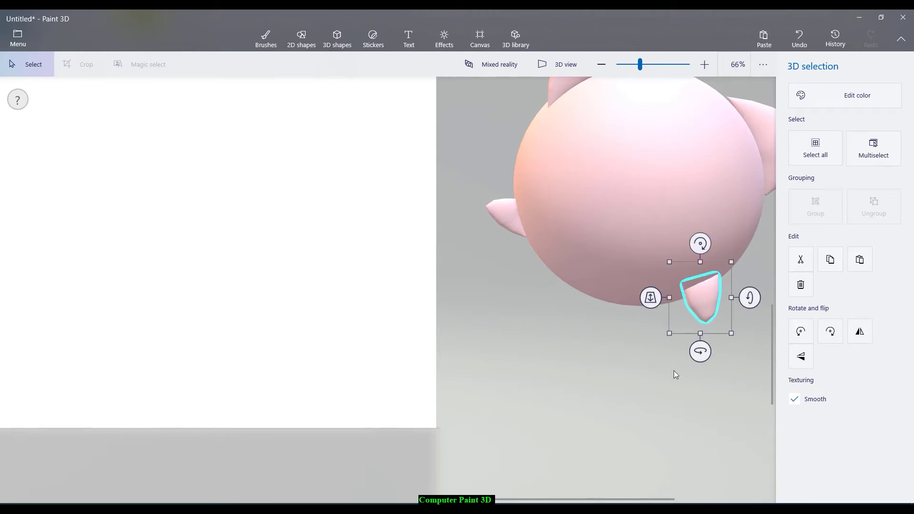
# Step: Move the right-hand arm slightly upward so it overlaps the body sphere's lower-right edge
pyautogui.click(629, 387)
pyautogui.scroll(-2, 473, 340)
pyautogui.press('alt')
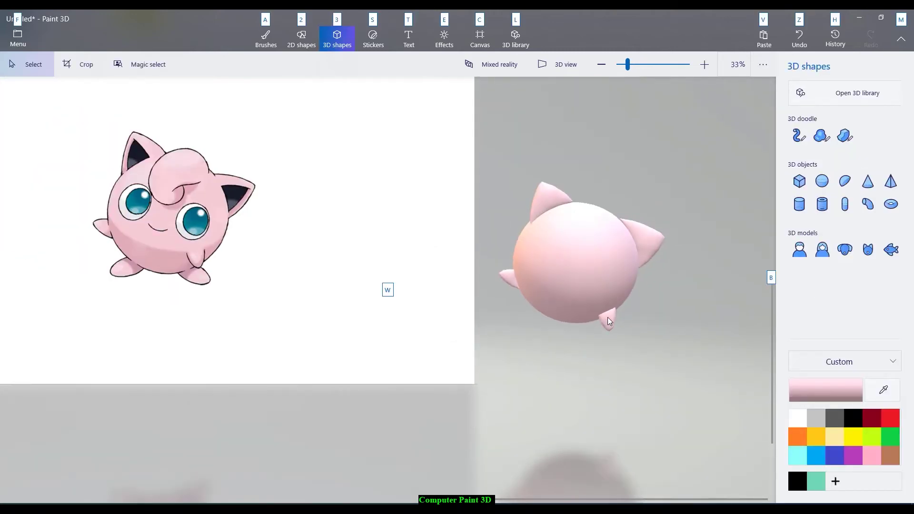
pyautogui.click(606, 318)
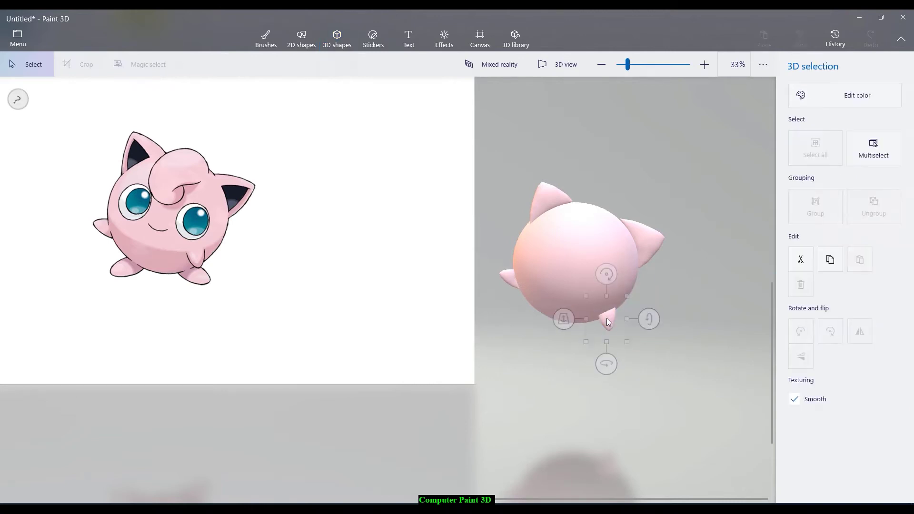
pyautogui.moveTo(606, 318); pyautogui.dragTo(567, 341)
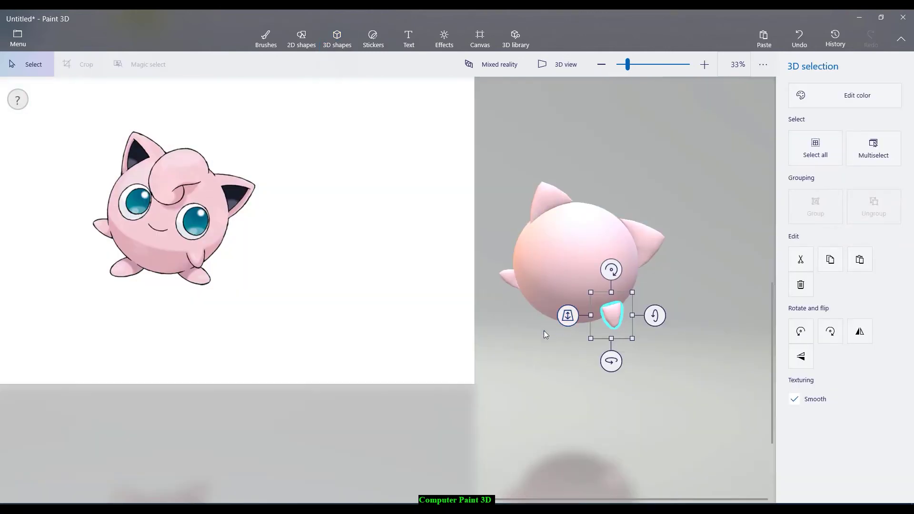
pyautogui.moveTo(604, 316); pyautogui.dragTo(616, 309)
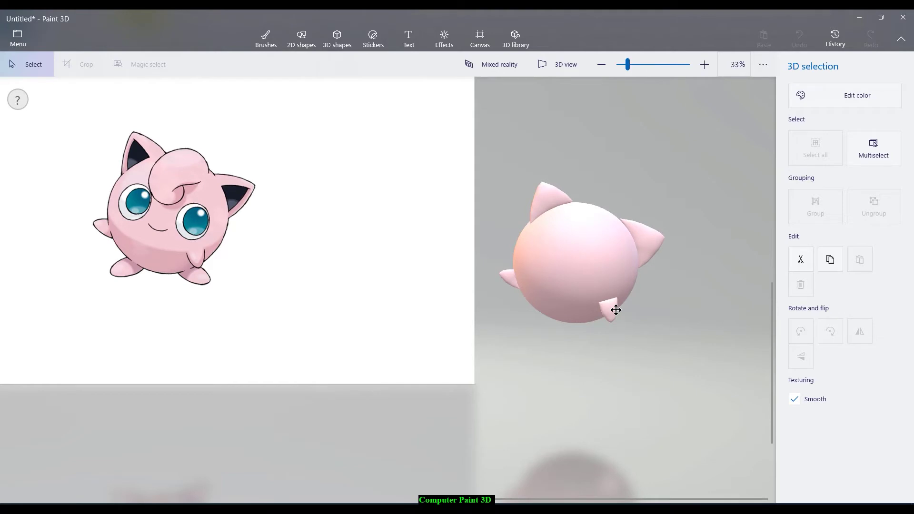
pyautogui.moveTo(616, 310); pyautogui.dragTo(616, 310)
pyautogui.click(665, 283)
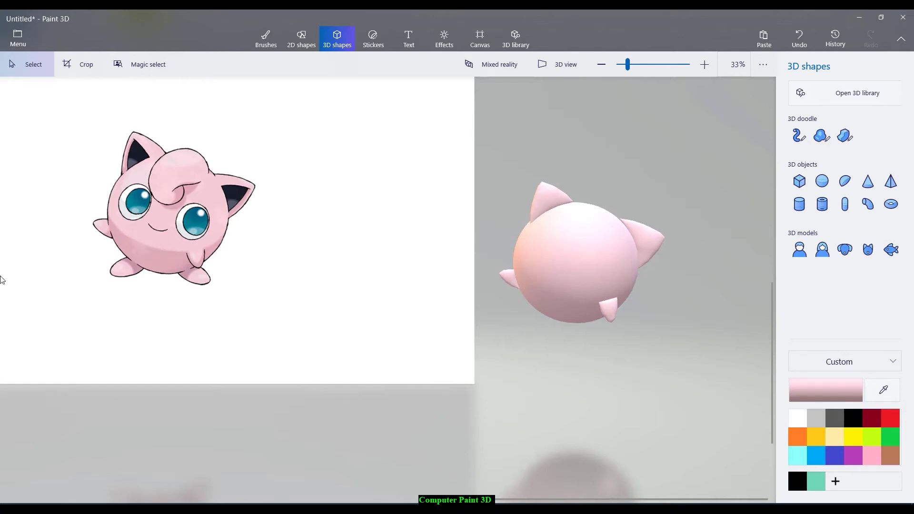
# Step: Trace the pictured left-hand foot with the Soft edge 3D doodle, closing the outline into a 3D shape
pyautogui.click(799, 180)
pyautogui.keyDown('ctrl'); pyautogui.scroll(4, 92, 320); pyautogui.keyUp('ctrl')
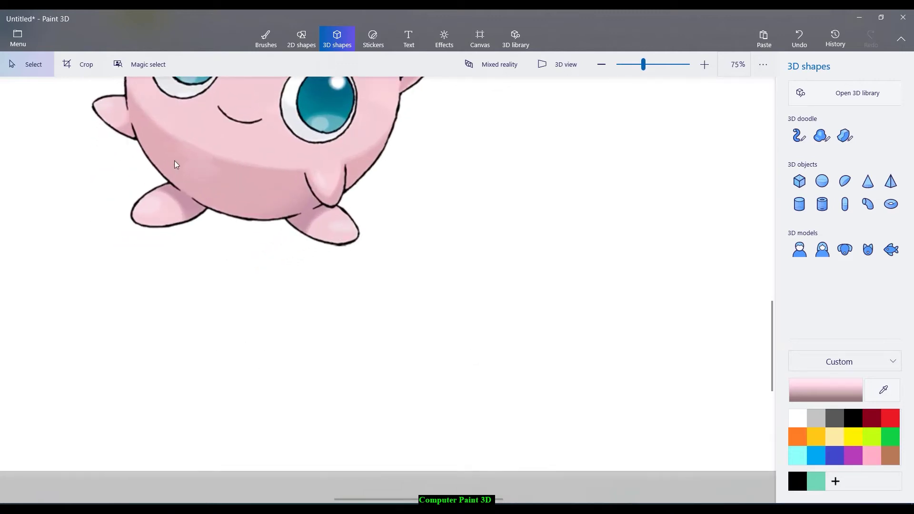
pyautogui.keyDown('ctrl'); pyautogui.scroll(3, 174, 164); pyautogui.keyUp('ctrl')
pyautogui.press('alt')
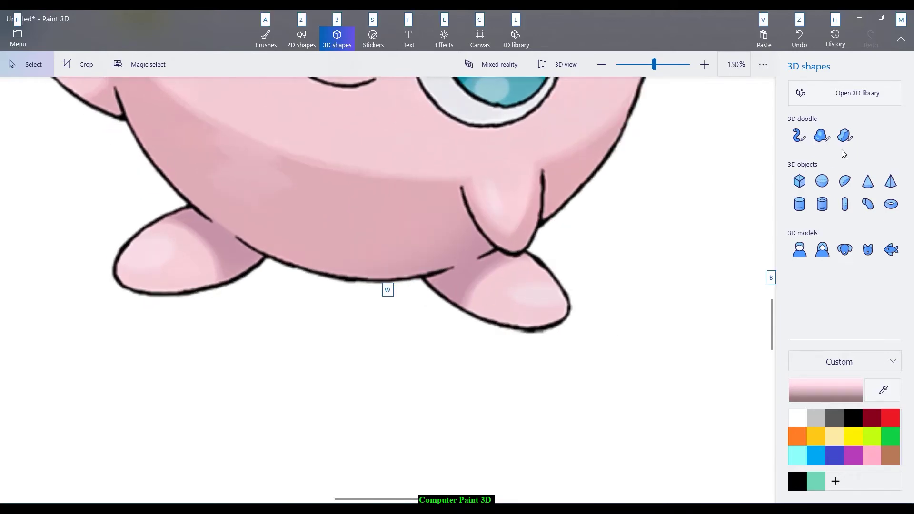
pyautogui.click(799, 136)
pyautogui.click(822, 135)
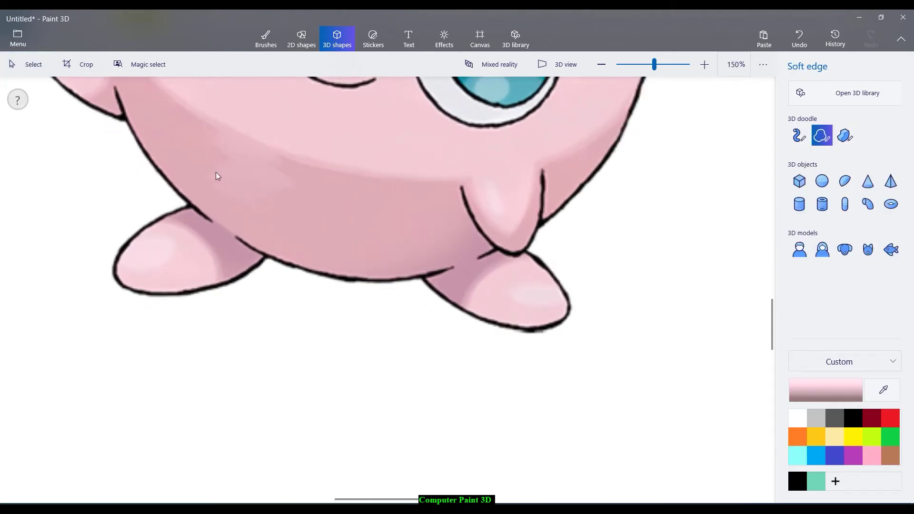
pyautogui.click(184, 205)
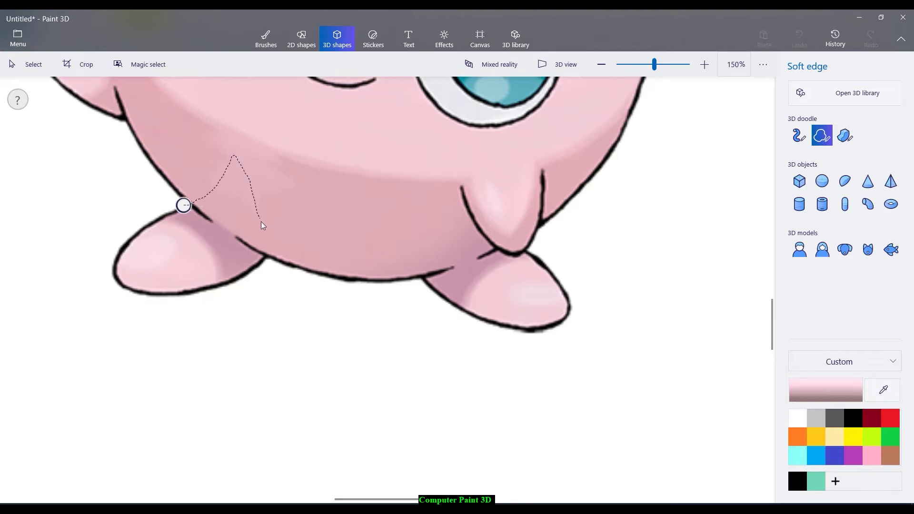
pyautogui.moveTo(265, 257)
pyautogui.mouseDown()
pyautogui.moveTo(218, 288)
pyautogui.moveTo(145, 294)
pyautogui.moveTo(117, 278)
pyautogui.moveTo(122, 248)
pyautogui.moveTo(141, 230)
pyautogui.mouseUp()
pyautogui.moveTo(193, 207); pyautogui.dragTo(184, 206)
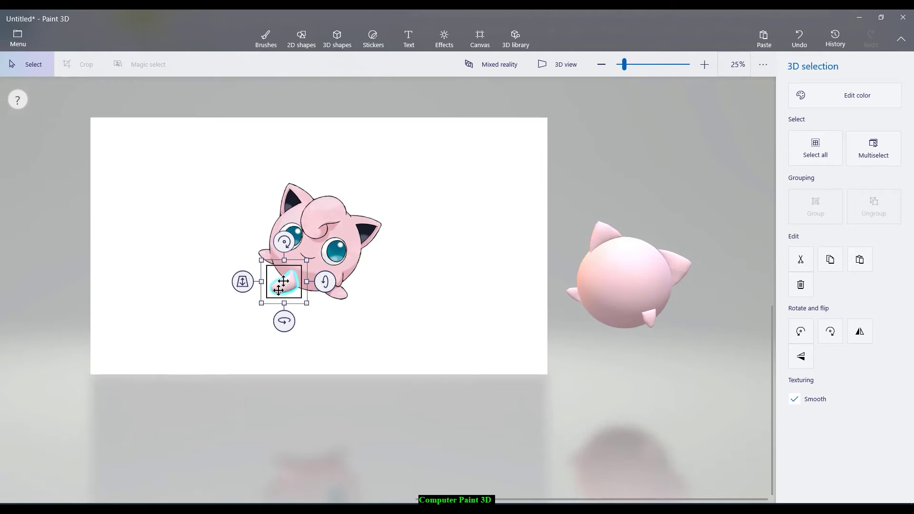
# Step: Move the traced foot off the picture onto the body sphere's lower-left edge
pyautogui.moveTo(367, 303); pyautogui.dragTo(613, 327)
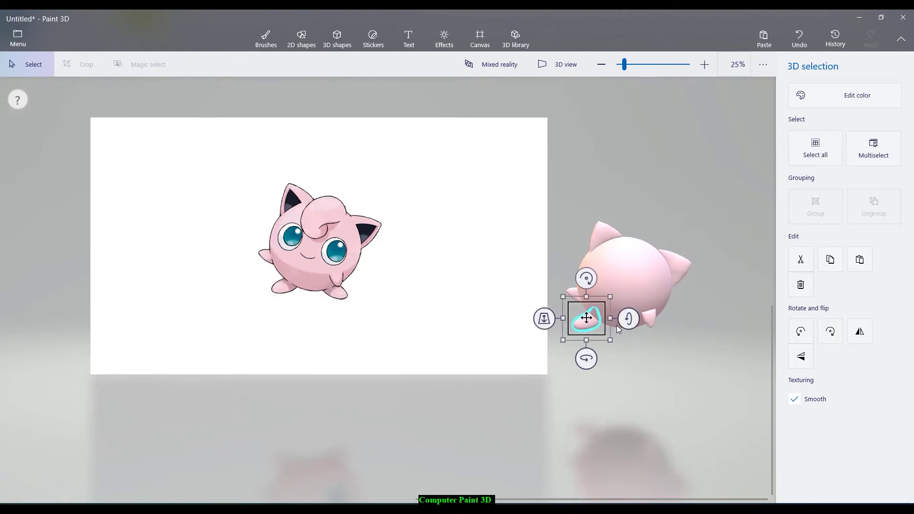
pyautogui.scroll(3, 652, 326)
pyautogui.scroll(1, 721, 335)
pyautogui.press('alt')
pyautogui.press('3')
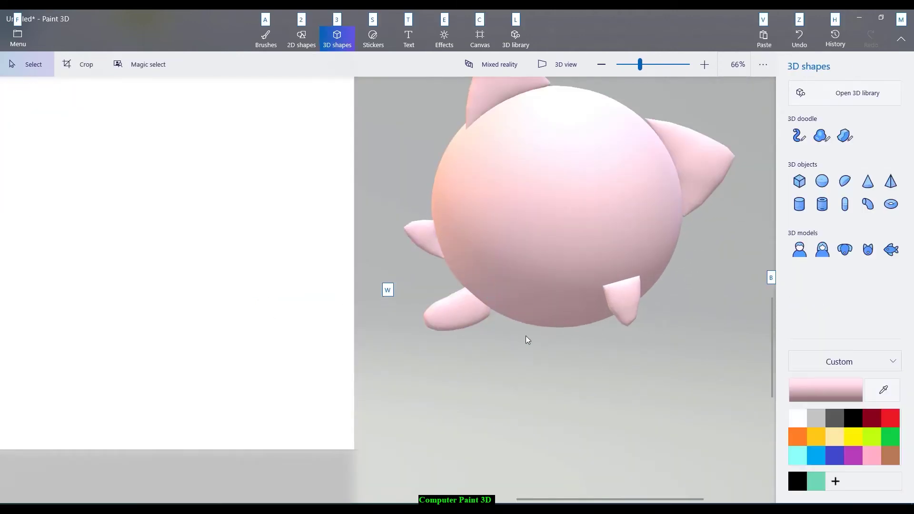
pyautogui.scroll(-3, 457, 338)
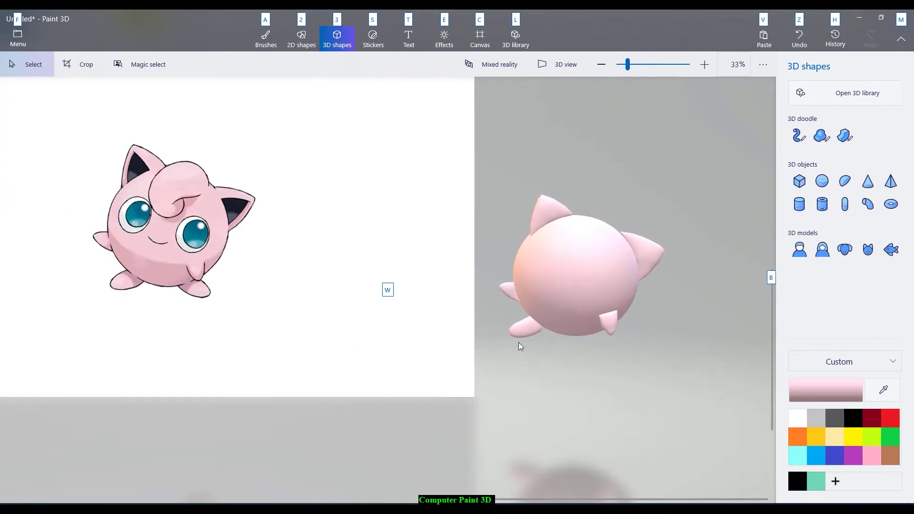
# Step: Enlarge the left-hand foot slightly at the body's lower-left edge
pyautogui.click(530, 327)
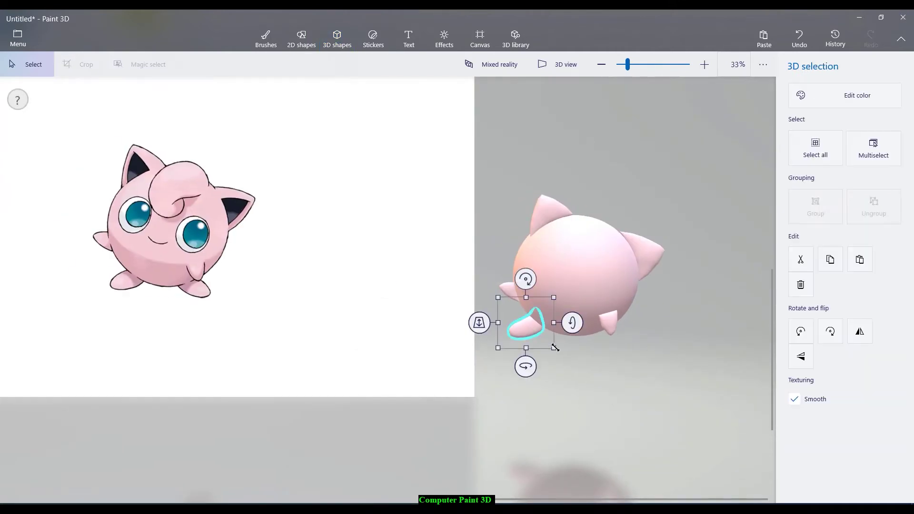
pyautogui.press('ctrl')
pyautogui.click(547, 341)
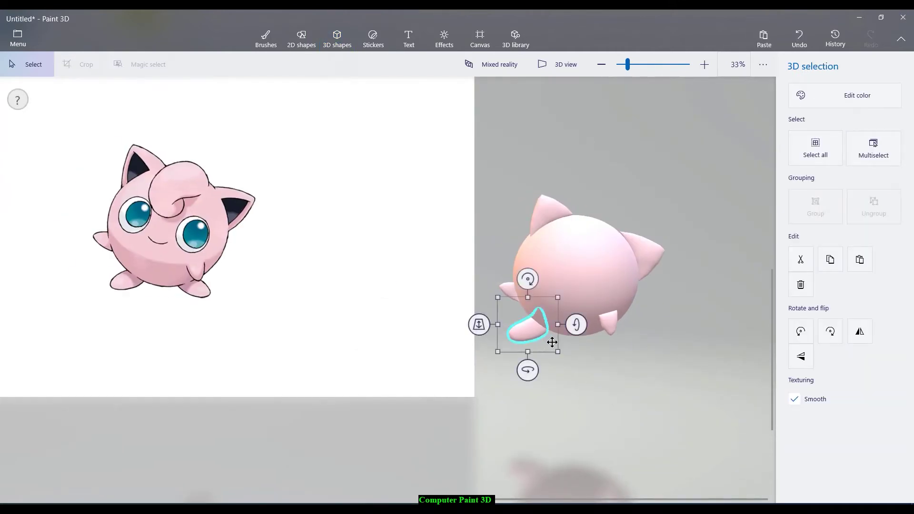
pyautogui.click(551, 347)
pyautogui.click(556, 350)
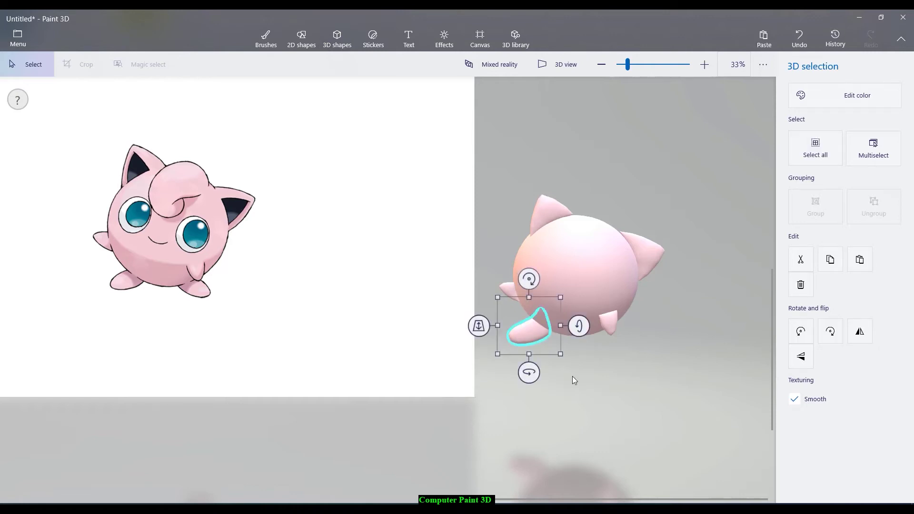
pyautogui.click(590, 375)
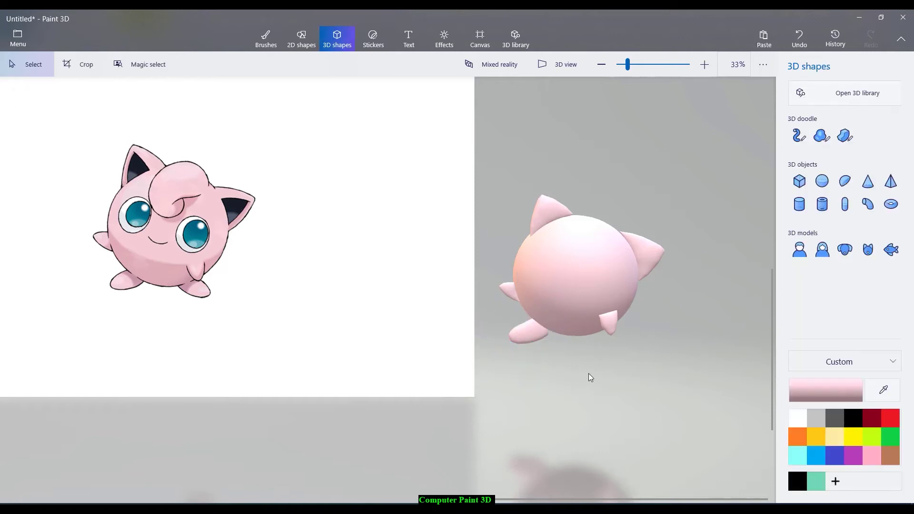
# Step: Try moving the left-hand foot closer to the body and tilting it
pyautogui.click(531, 334)
pyautogui.moveTo(532, 335); pyautogui.dragTo(530, 333)
pyautogui.moveTo(529, 373); pyautogui.dragTo(533, 376)
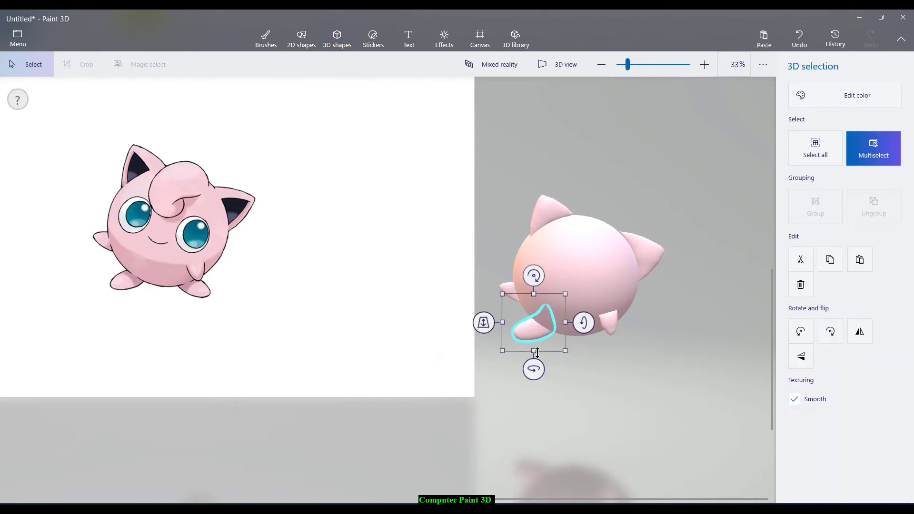
pyautogui.press('Escape')
pyautogui.click(530, 315)
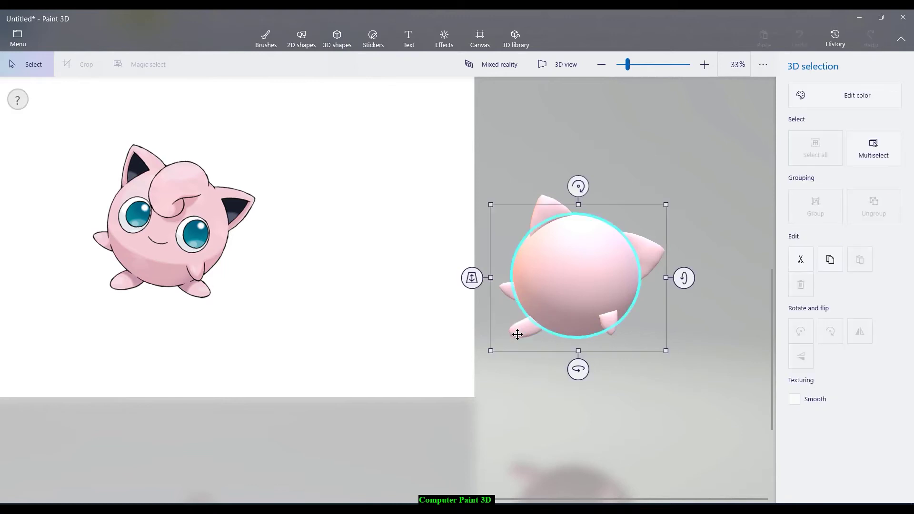
pyautogui.moveTo(526, 279); pyautogui.dragTo(511, 281)
pyautogui.click(526, 278)
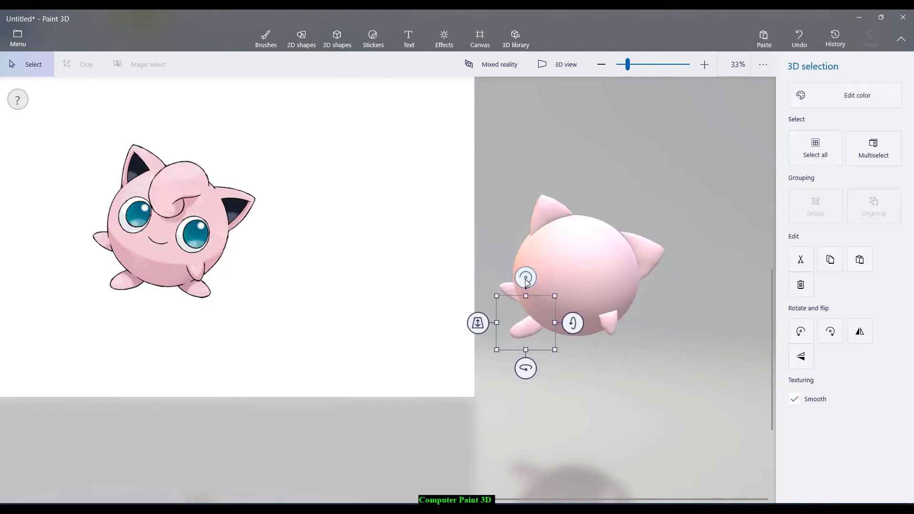
pyautogui.click(400, 289)
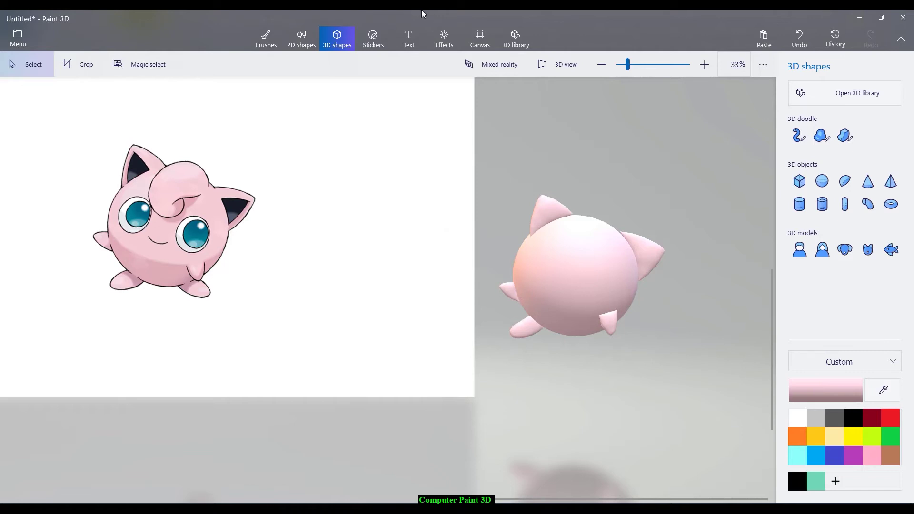
# Step: Duplicate the left-hand foot, placing the copy at the body's lower-right edge and flipping it horizontally
pyautogui.keyDown('ctrl'); pyautogui.scroll(3, 655, 365); pyautogui.keyUp('ctrl')
pyautogui.click(409, 291)
pyautogui.keyDown('ctrl'); pyautogui.scroll(-3, 414, 304); pyautogui.keyUp('ctrl')
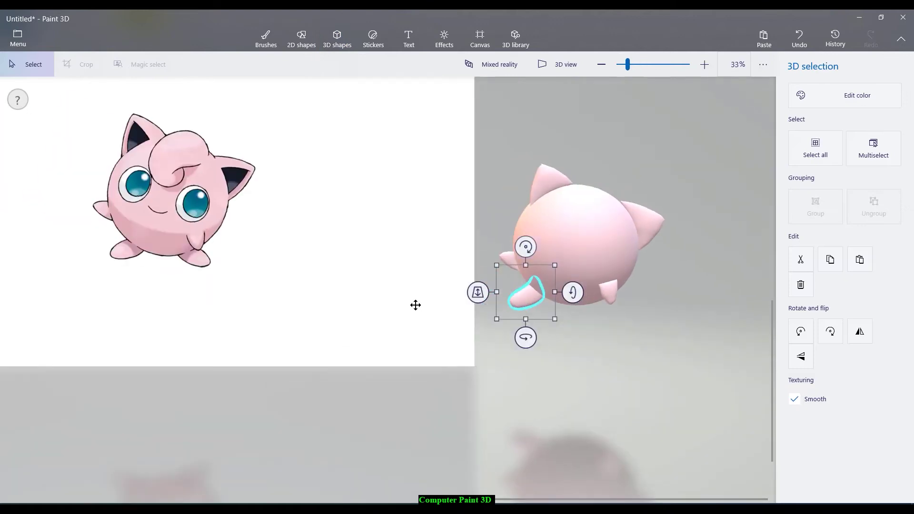
pyautogui.press('alt')
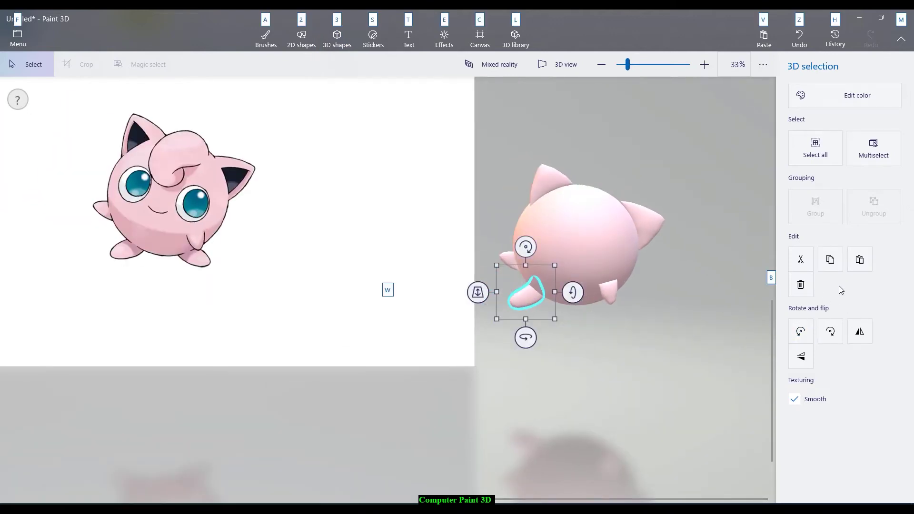
pyautogui.press('alt')
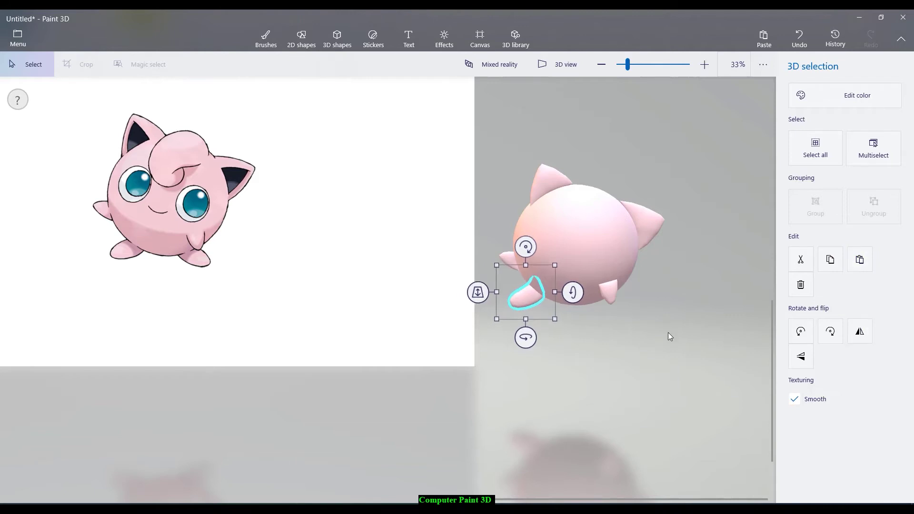
pyautogui.moveTo(524, 295); pyautogui.dragTo(605, 310)
pyautogui.click(859, 333)
# Step: Fit the flipped foot beneath the right-hand arm and enlarge it slightly
pyautogui.moveTo(601, 310); pyautogui.dragTo(619, 311)
pyautogui.moveTo(616, 256)
pyautogui.mouseDown()
pyautogui.moveTo(650, 283)
pyautogui.moveTo(625, 256)
pyautogui.mouseUp()
pyautogui.moveTo(615, 348); pyautogui.dragTo(620, 350)
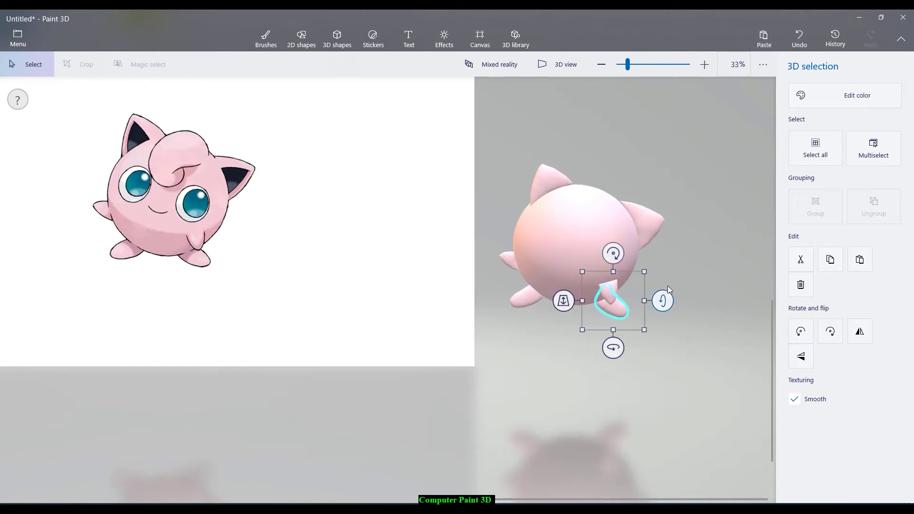
pyautogui.click(665, 251)
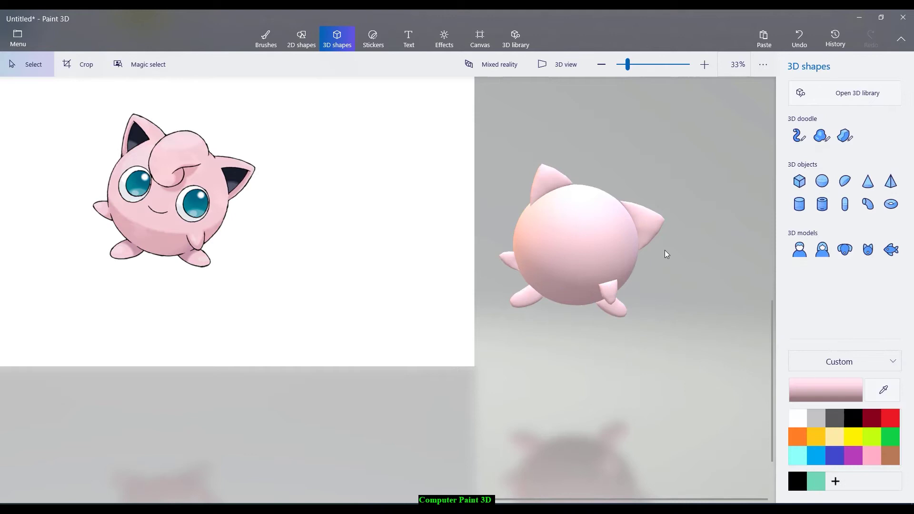
pyautogui.click(616, 310)
pyautogui.moveTo(647, 324); pyautogui.dragTo(653, 330)
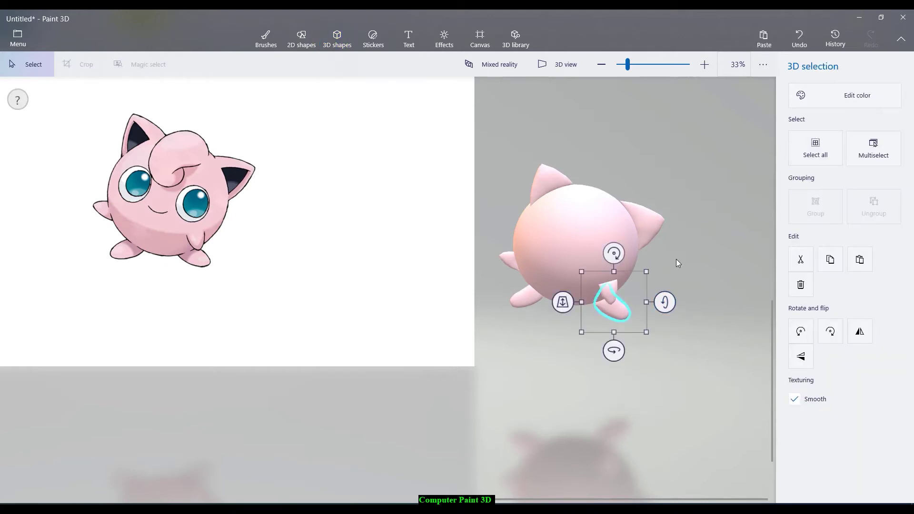
pyautogui.click(687, 246)
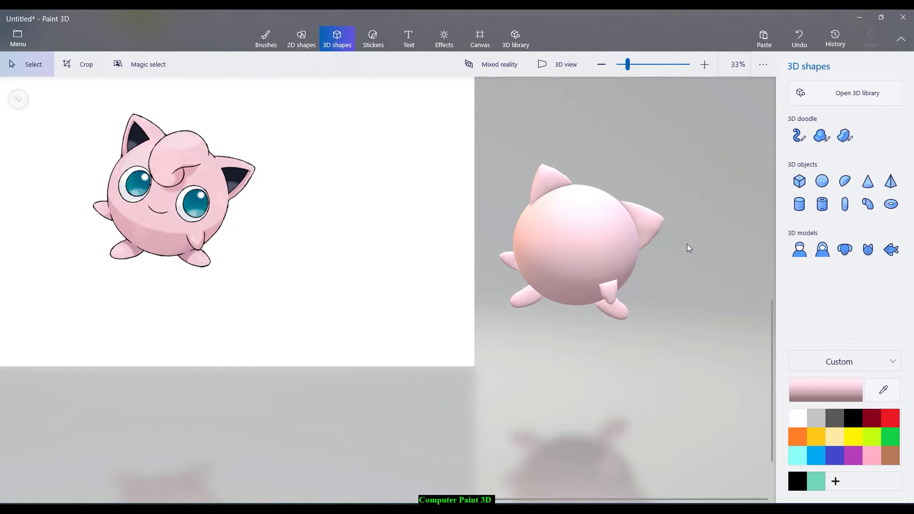
# Step: Adjust the right-hand foot's depth and stretch it slightly wider toward the body
pyautogui.click(605, 313)
pyautogui.moveTo(563, 302)
pyautogui.mouseDown()
pyautogui.moveTo(558, 289)
pyautogui.moveTo(557, 323)
pyautogui.moveTo(547, 299)
pyautogui.mouseUp()
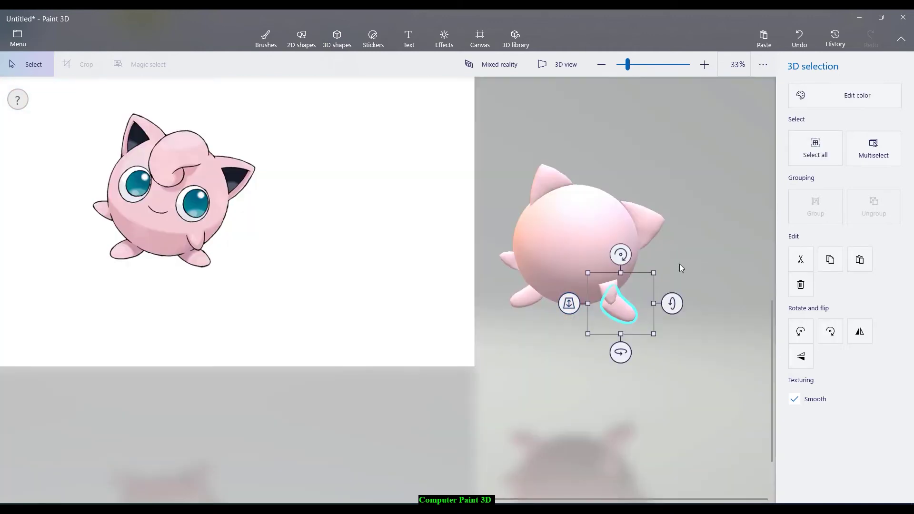
pyautogui.click(673, 216)
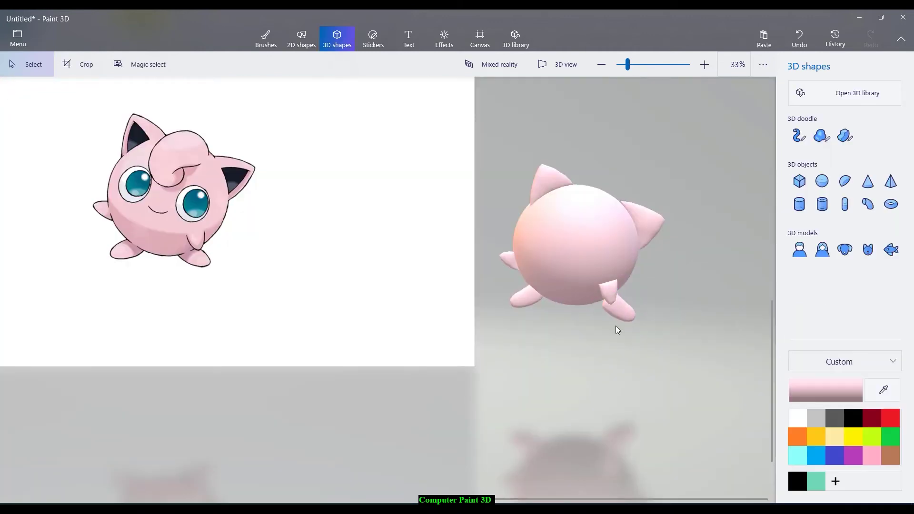
pyautogui.click(622, 312)
pyautogui.moveTo(569, 302); pyautogui.dragTo(577, 300)
pyautogui.click(648, 334)
pyautogui.click(632, 318)
pyautogui.moveTo(653, 337); pyautogui.dragTo(614, 335)
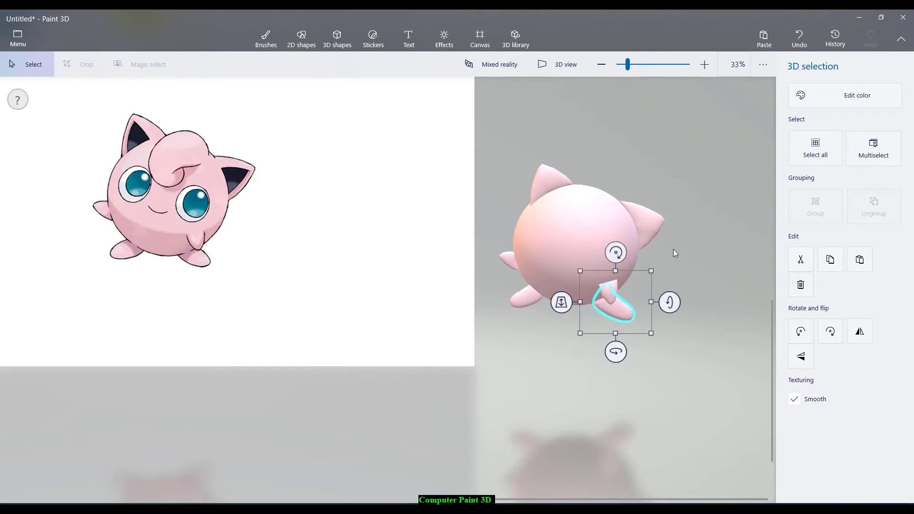
pyautogui.click(673, 256)
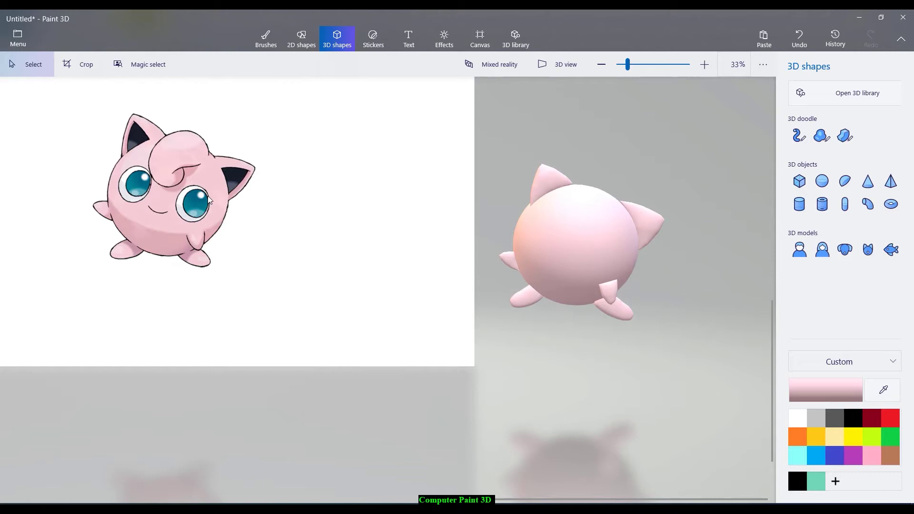
# Step: Trace the hair curl's outer edge from its right end over the top on the reference picture, using the soft edge 3D doodle
pyautogui.scroll(1, 189, 165)
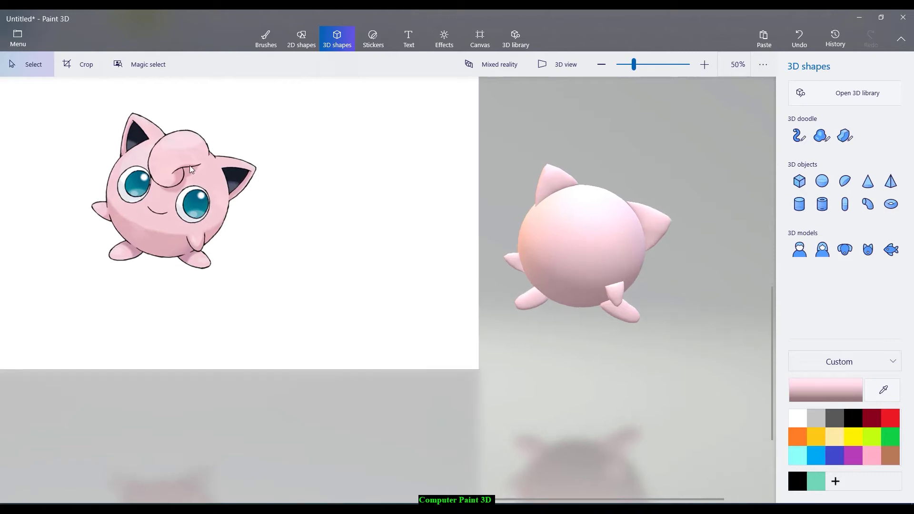
pyautogui.scroll(1, 190, 164)
pyautogui.click(822, 135)
pyautogui.scroll(1, 151, 200)
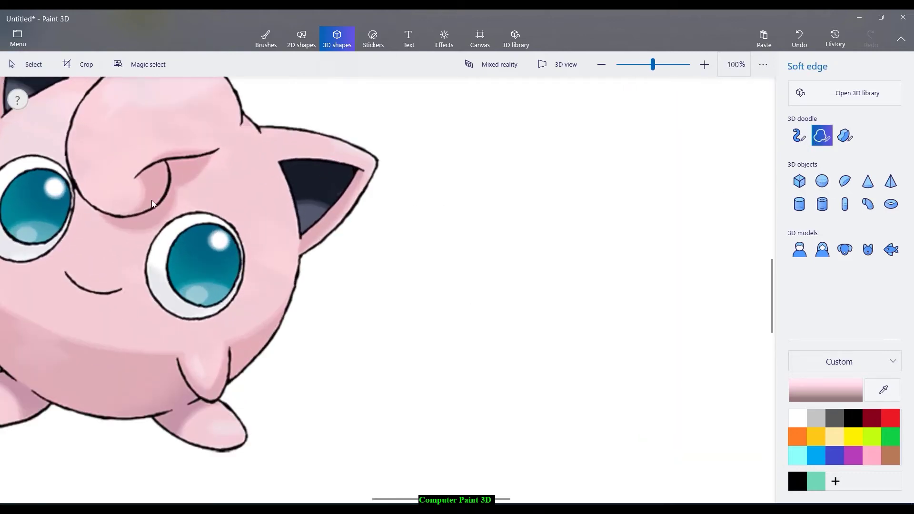
pyautogui.scroll(1, 88, 193)
pyautogui.press('alt')
pyautogui.scroll(1, 127, 168)
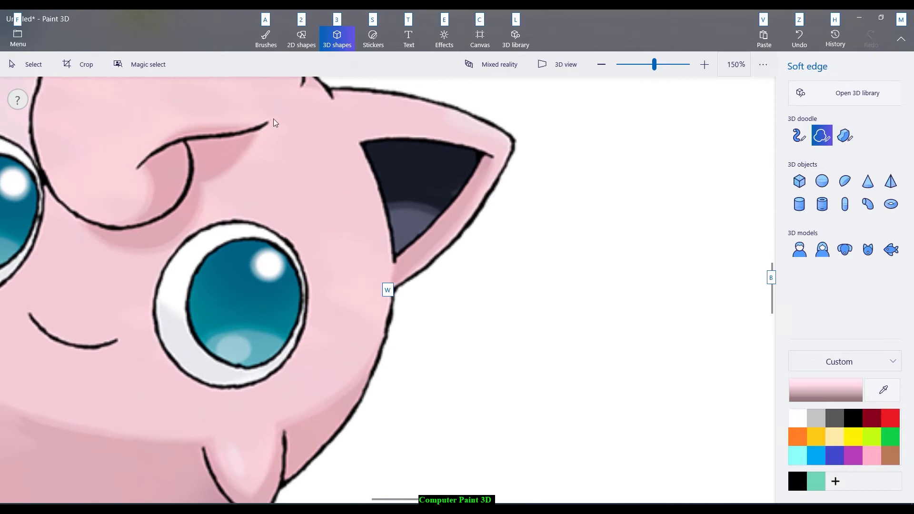
pyautogui.press('alt')
pyautogui.scroll(-2, 278, 219)
pyautogui.scroll(3, 295, 98)
pyautogui.scroll(-2, 304, 200)
pyautogui.scroll(2, 300, 173)
pyautogui.press('alt')
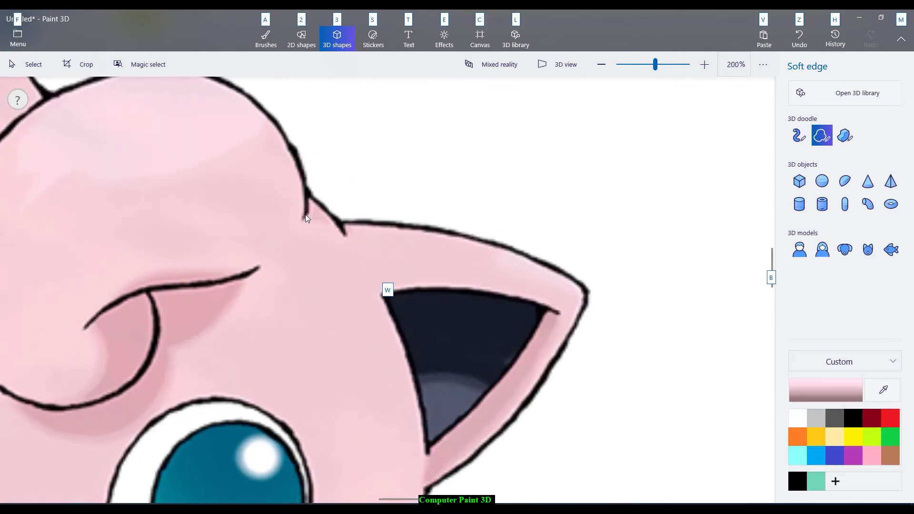
pyautogui.click(303, 214)
pyautogui.click(305, 180)
pyautogui.moveTo(292, 148)
pyautogui.mouseDown()
pyautogui.moveTo(271, 112)
pyautogui.moveTo(229, 83)
pyautogui.mouseUp()
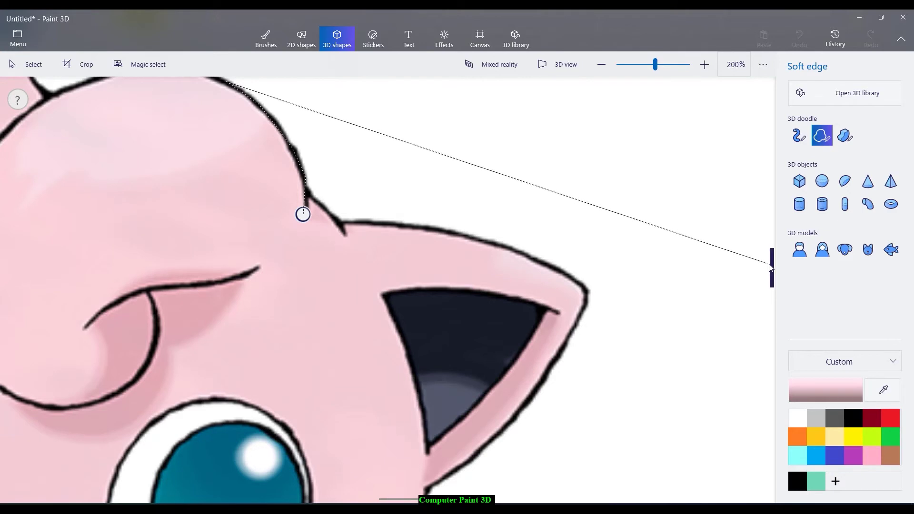
pyautogui.moveTo(769, 266); pyautogui.dragTo(768, 242)
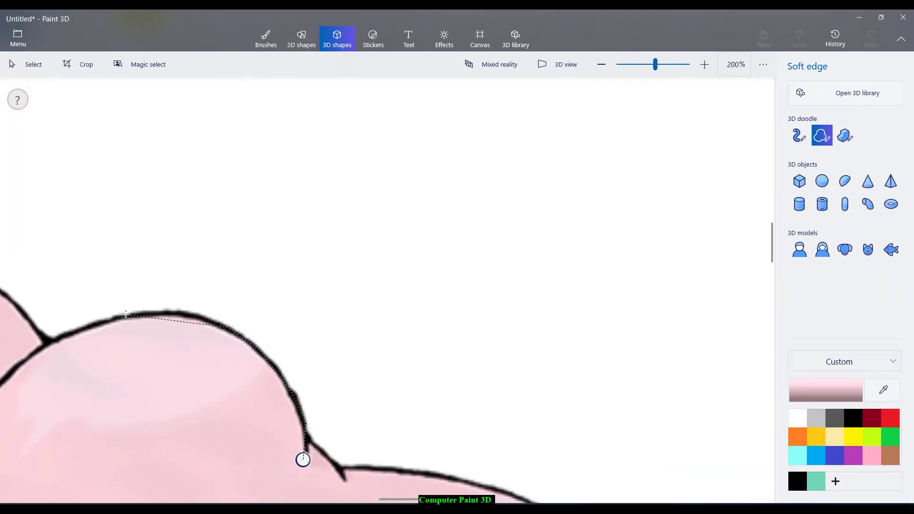
pyautogui.moveTo(175, 311)
pyautogui.mouseDown()
pyautogui.moveTo(128, 314)
pyautogui.moveTo(55, 337)
pyautogui.moveTo(5, 379)
pyautogui.moveTo(1, 371)
pyautogui.mouseUp()
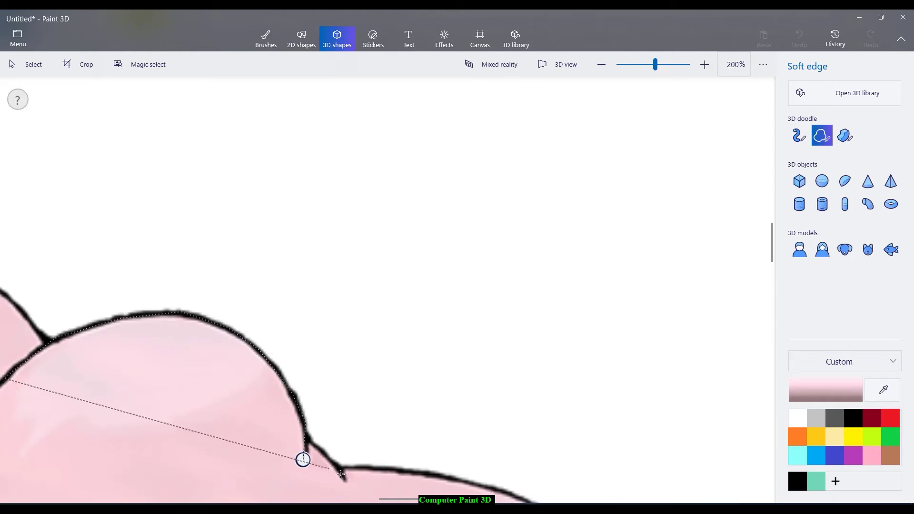
# Step: Continue the curl outline down its outer side and around the inner hook, closing it at the starting point to form the 3D shape
pyautogui.moveTo(390, 499)
pyautogui.mouseDown()
pyautogui.moveTo(314, 491)
pyautogui.moveTo(354, 491)
pyautogui.mouseUp()
pyautogui.moveTo(356, 381); pyautogui.dragTo(316, 431)
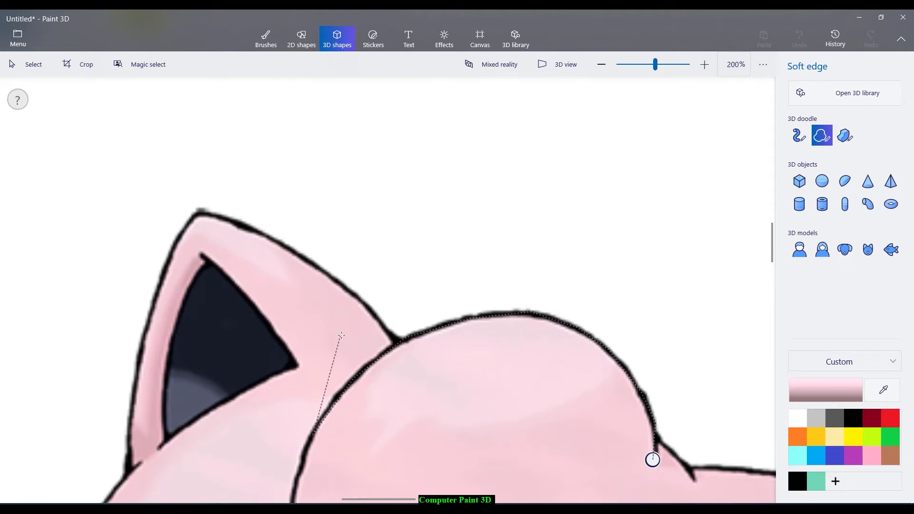
pyautogui.moveTo(351, 361)
pyautogui.mouseDown()
pyautogui.moveTo(311, 465)
pyautogui.moveTo(297, 499)
pyautogui.mouseUp()
pyautogui.moveTo(772, 260); pyautogui.dragTo(761, 280)
pyautogui.moveTo(296, 240)
pyautogui.mouseDown()
pyautogui.moveTo(298, 294)
pyautogui.moveTo(322, 354)
pyautogui.moveTo(365, 389)
pyautogui.moveTo(412, 401)
pyautogui.moveTo(459, 388)
pyautogui.moveTo(505, 339)
pyautogui.mouseUp()
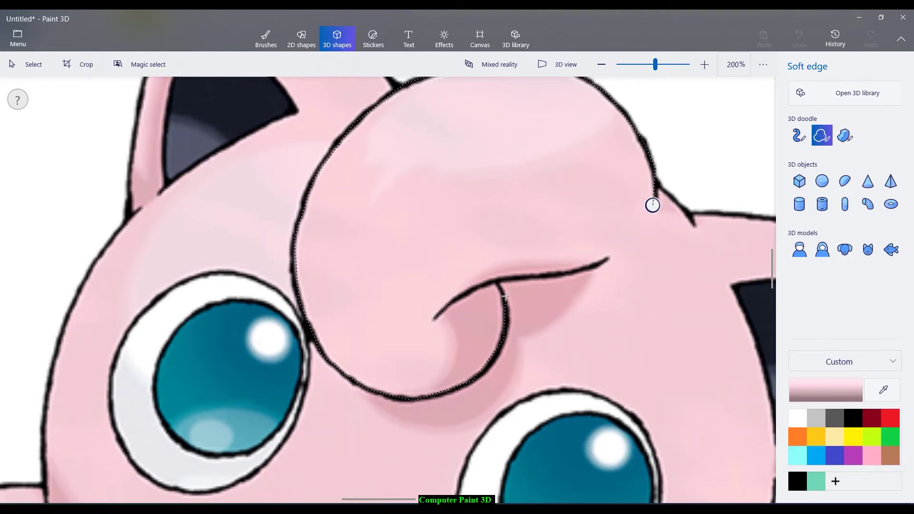
pyautogui.moveTo(500, 288)
pyautogui.mouseDown()
pyautogui.moveTo(506, 354)
pyautogui.moveTo(514, 291)
pyautogui.moveTo(500, 344)
pyautogui.moveTo(507, 300)
pyautogui.moveTo(496, 285)
pyautogui.mouseUp()
pyautogui.click(652, 205)
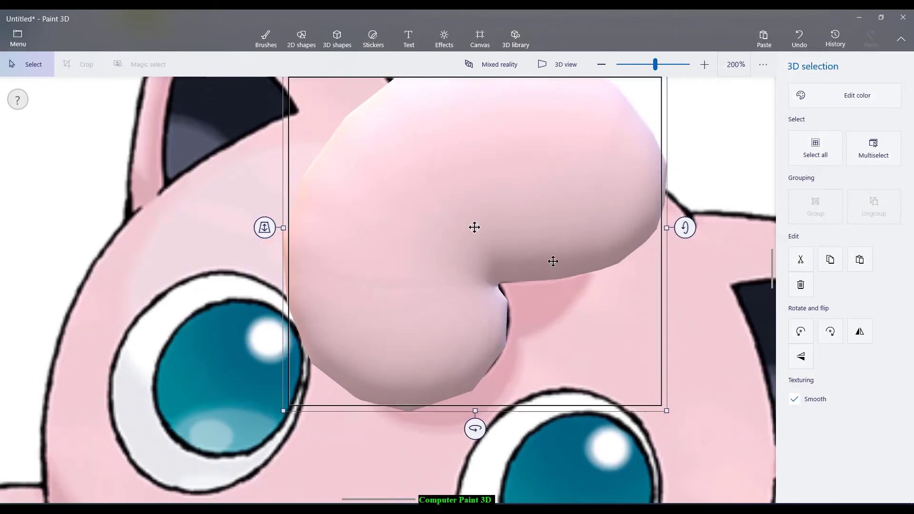
# Step: Move the hair curl off the reference picture and place it on the upper part of the 3D body
pyautogui.scroll(-8, 546, 257)
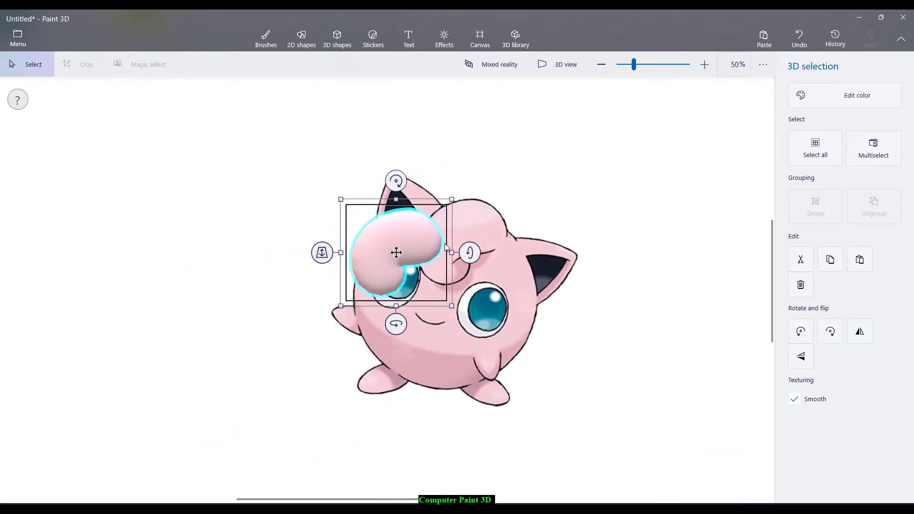
pyautogui.moveTo(446, 247); pyautogui.dragTo(605, 253)
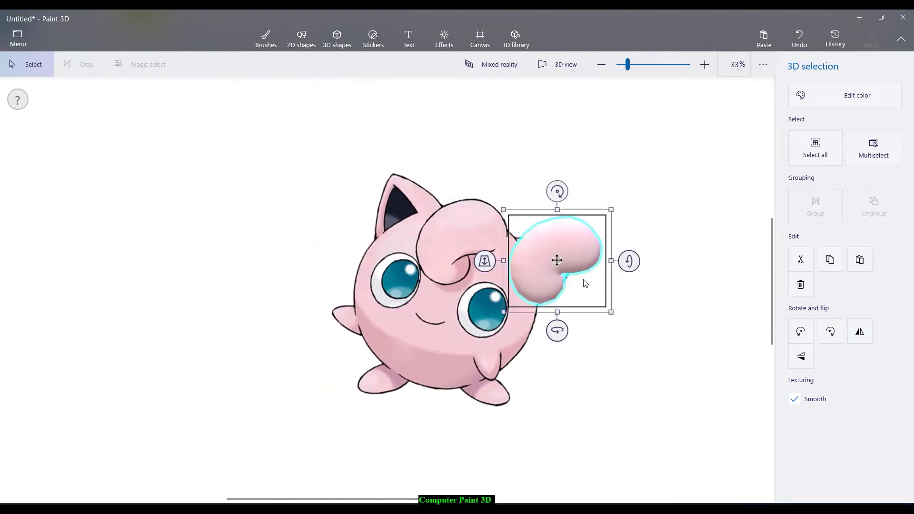
pyautogui.scroll(-5, 645, 306)
pyautogui.scroll(5, 647, 312)
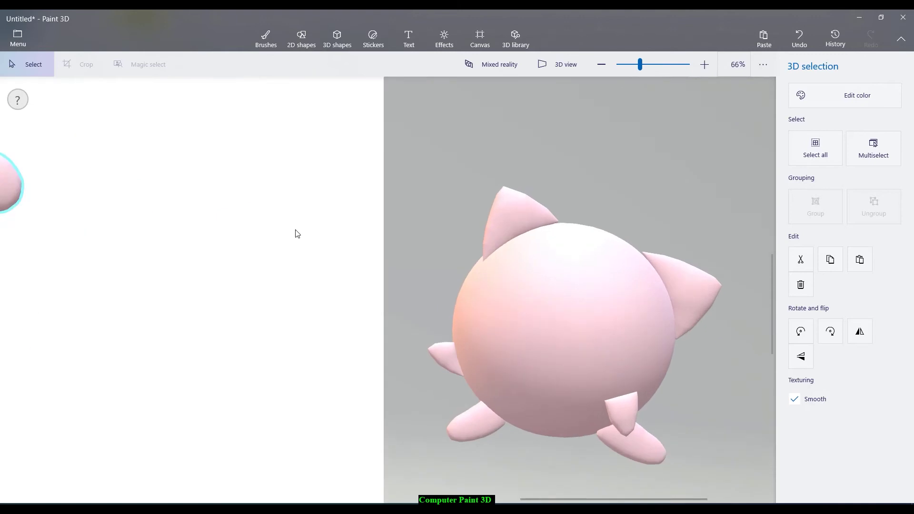
pyautogui.press('alt')
pyautogui.scroll(-3, 161, 252)
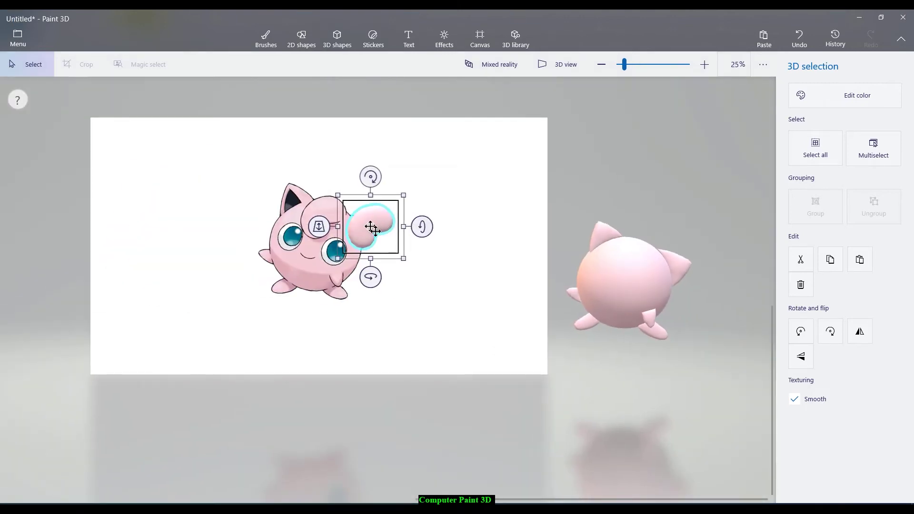
pyautogui.press('Delete')
pyautogui.click(633, 266)
pyautogui.moveTo(573, 259); pyautogui.dragTo(552, 315)
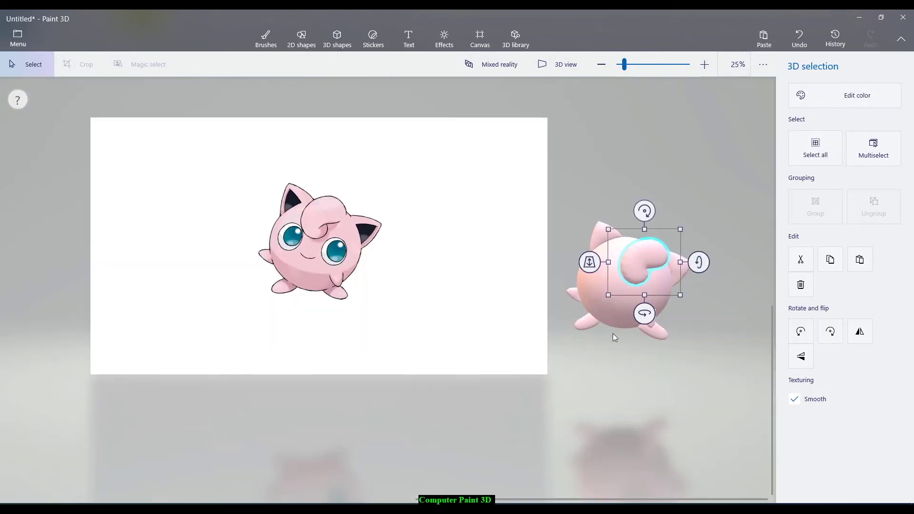
# Step: Shift the hair curl slightly up and left so it sits near the top of the body between the ears
pyautogui.scroll(2, 721, 345)
pyautogui.scroll(2, 718, 341)
pyautogui.moveTo(563, 155); pyautogui.dragTo(528, 145)
pyautogui.scroll(-4, 143, 202)
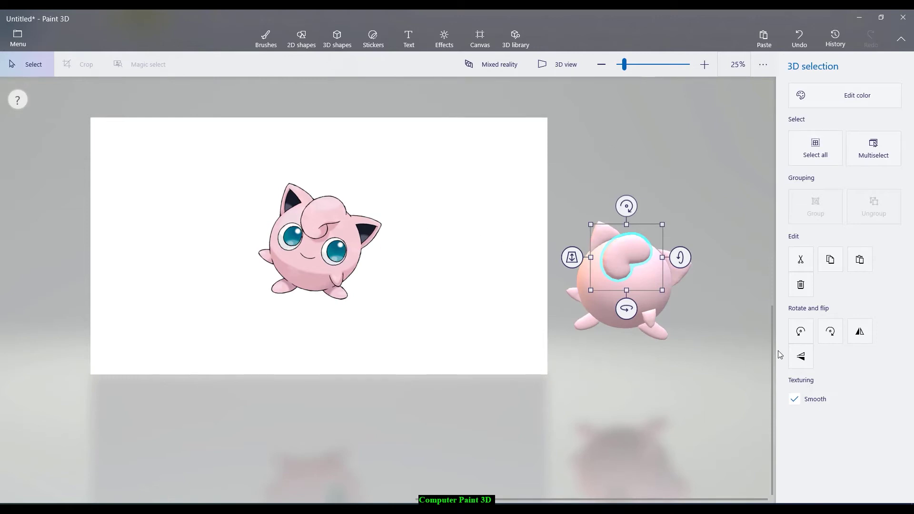
pyautogui.scroll(4, 709, 323)
pyautogui.moveTo(553, 195); pyautogui.dragTo(556, 194)
pyautogui.click(664, 156)
pyautogui.scroll(-2, 522, 255)
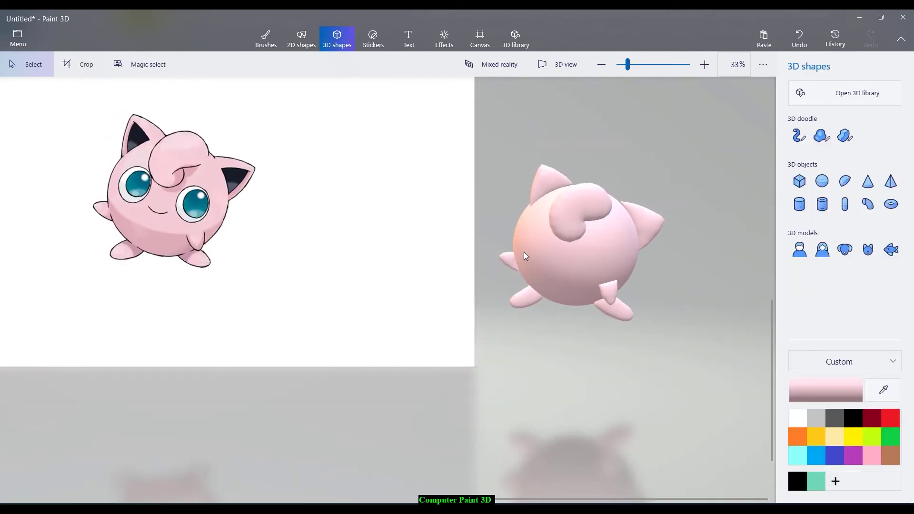
# Step: Adjust the hair curl's depth relative to the front of the body
pyautogui.click(561, 220)
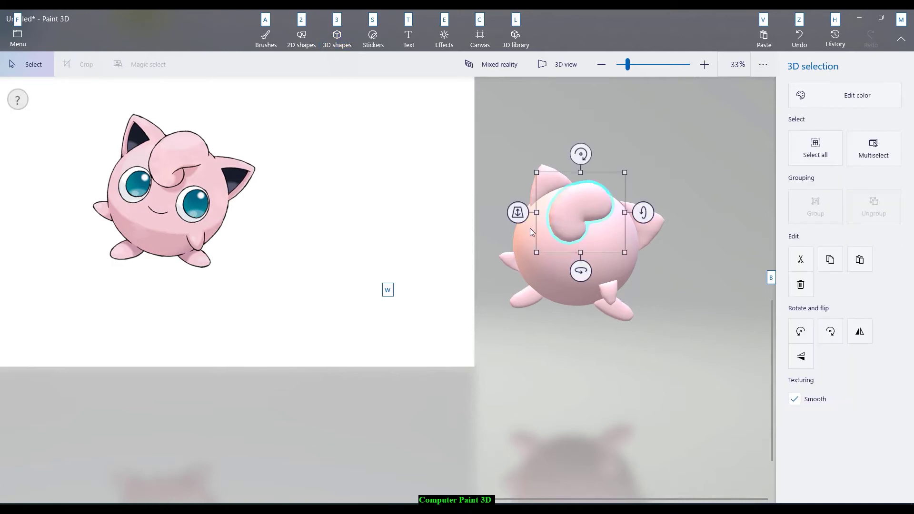
pyautogui.moveTo(519, 219); pyautogui.dragTo(504, 261)
pyautogui.click(484, 289)
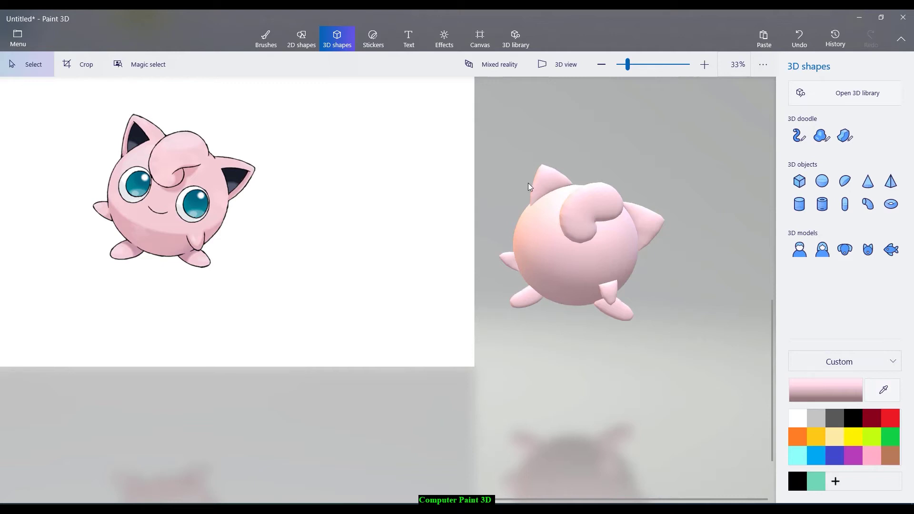
# Step: Turn the hair curl about its vertical axis, tilt it clockwise, and reposition it near the top of the head
pyautogui.click(582, 203)
pyautogui.moveTo(590, 272); pyautogui.dragTo(608, 271)
pyautogui.moveTo(592, 208); pyautogui.dragTo(585, 202)
pyautogui.moveTo(585, 265); pyautogui.dragTo(599, 252)
pyautogui.moveTo(593, 152); pyautogui.dragTo(619, 178)
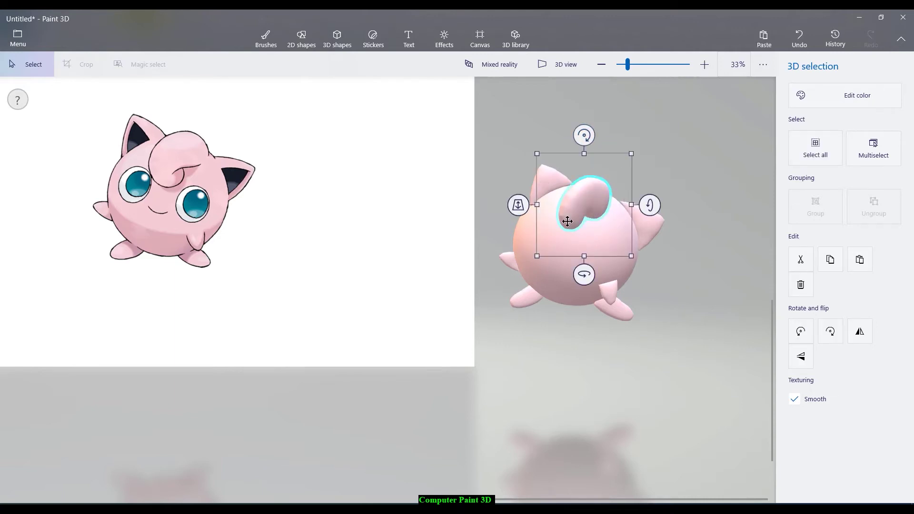
# Step: Make small corrections to the hair curl's depth and rotation so it follows the head's surface
pyautogui.moveTo(533, 193); pyautogui.dragTo(533, 197)
pyautogui.moveTo(638, 206); pyautogui.dragTo(640, 206)
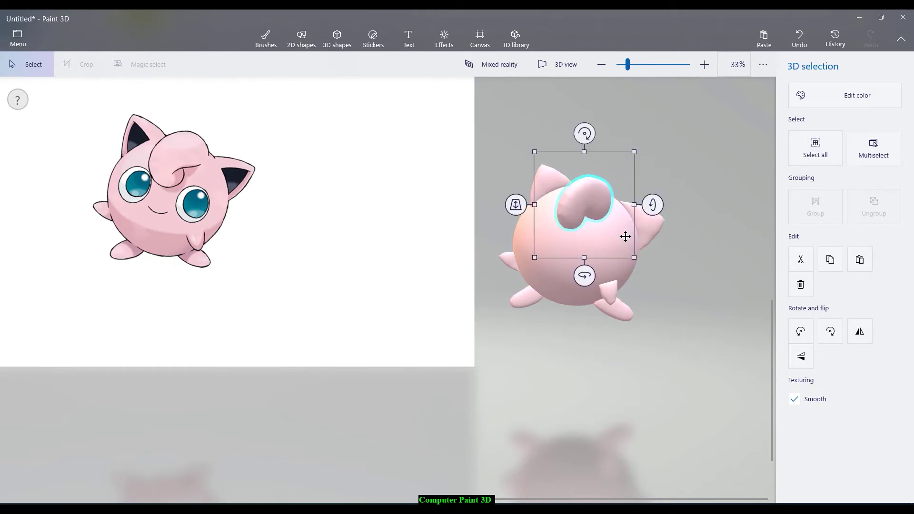
pyautogui.moveTo(584, 275); pyautogui.dragTo(583, 272)
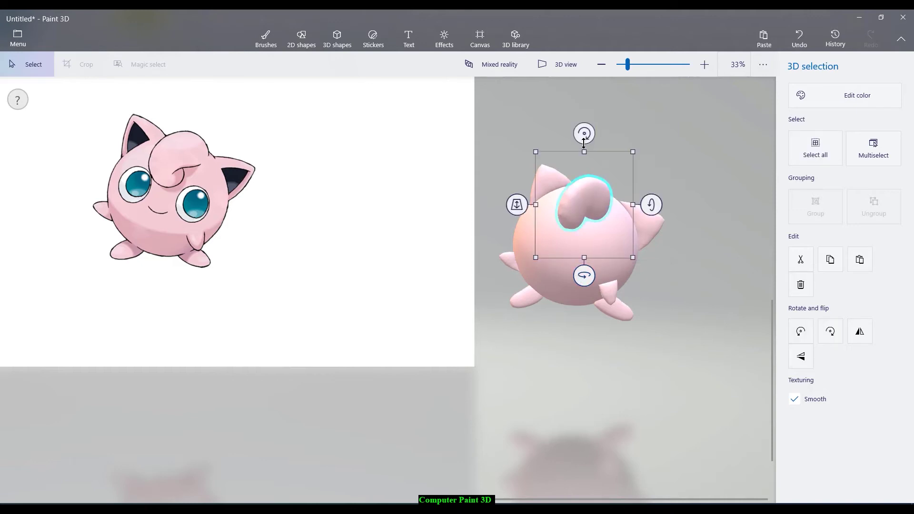
pyautogui.moveTo(581, 134)
pyautogui.moveTo(581, 136)
pyautogui.mouseDown()
pyautogui.moveTo(601, 142)
pyautogui.moveTo(587, 138)
pyautogui.mouseUp()
pyautogui.click(686, 155)
# Step: Change the hair curl's depth again and shift it slightly right on the head
pyautogui.click(585, 185)
pyautogui.moveTo(516, 204); pyautogui.dragTo(529, 181)
pyautogui.click(656, 157)
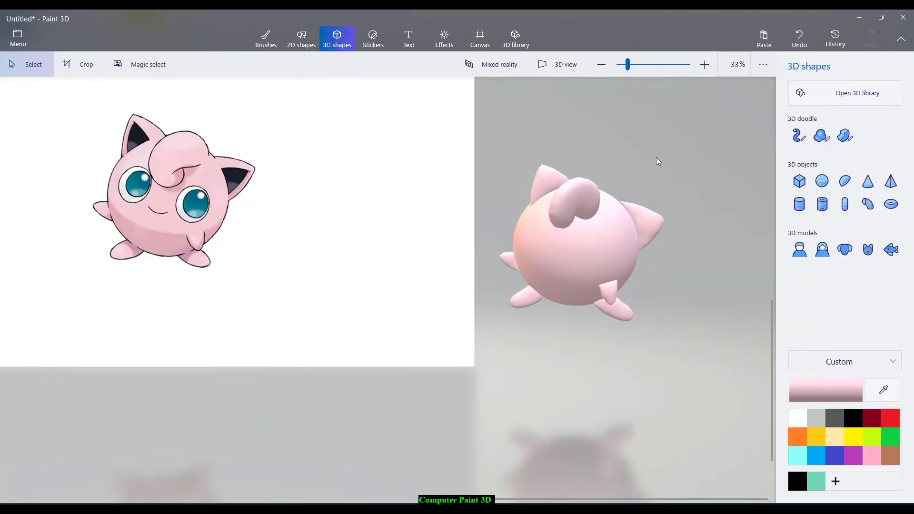
pyautogui.click(573, 197)
pyautogui.moveTo(575, 196); pyautogui.dragTo(590, 201)
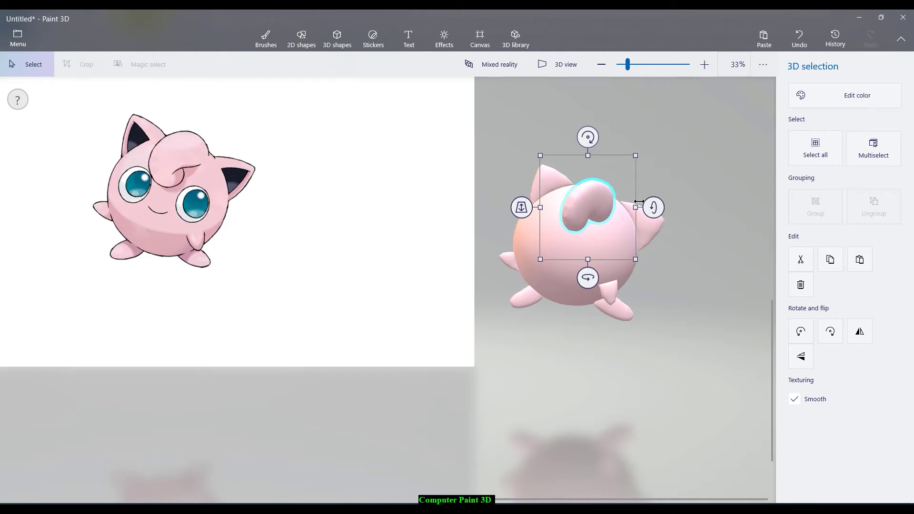
# Step: Tilt the hair curl further and turn it about its vertical axis so its broad side faces the front
pyautogui.moveTo(594, 282)
pyautogui.mouseDown()
pyautogui.moveTo(584, 280)
pyautogui.moveTo(593, 273)
pyautogui.mouseUp()
pyautogui.moveTo(592, 207); pyautogui.dragTo(590, 203)
pyautogui.moveTo(586, 131); pyautogui.dragTo(608, 134)
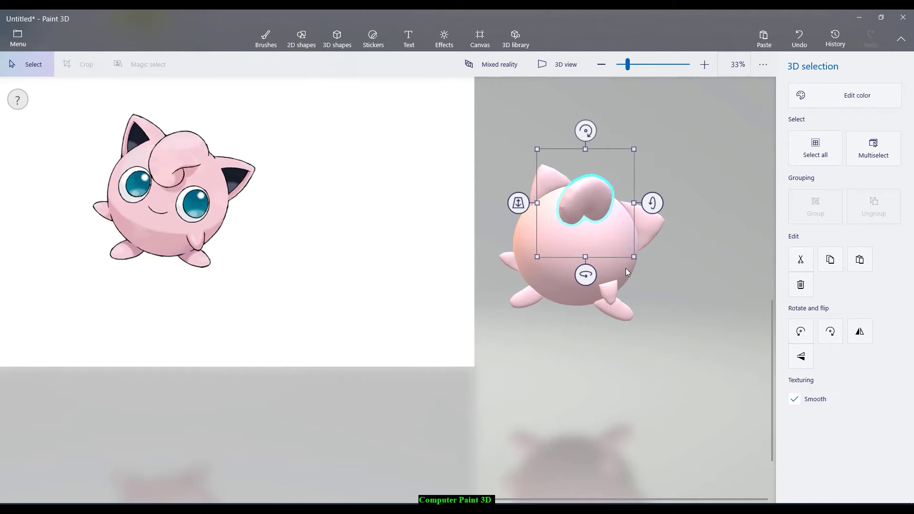
pyautogui.moveTo(586, 274); pyautogui.dragTo(567, 273)
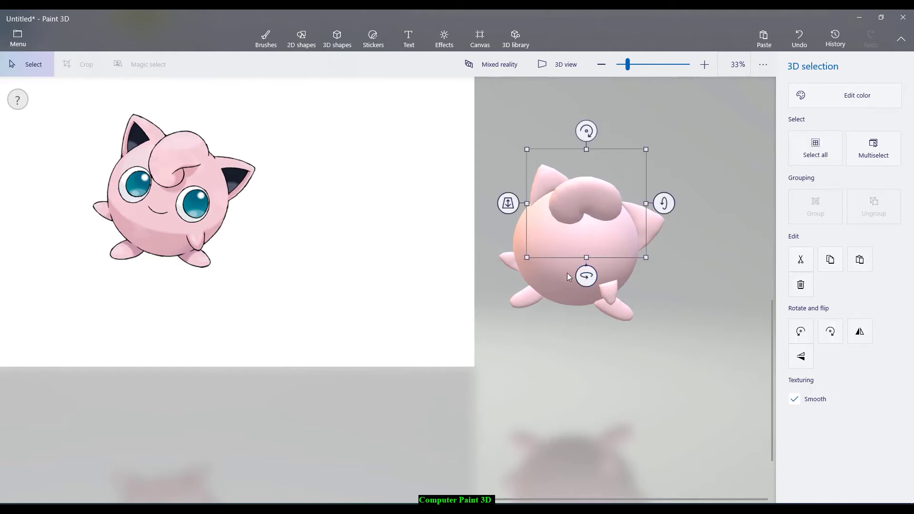
# Step: Raise the hair curl onto the top of the head between the ears and fine-tune its rotation
pyautogui.moveTo(593, 133); pyautogui.dragTo(598, 111)
pyautogui.moveTo(582, 188); pyautogui.dragTo(579, 188)
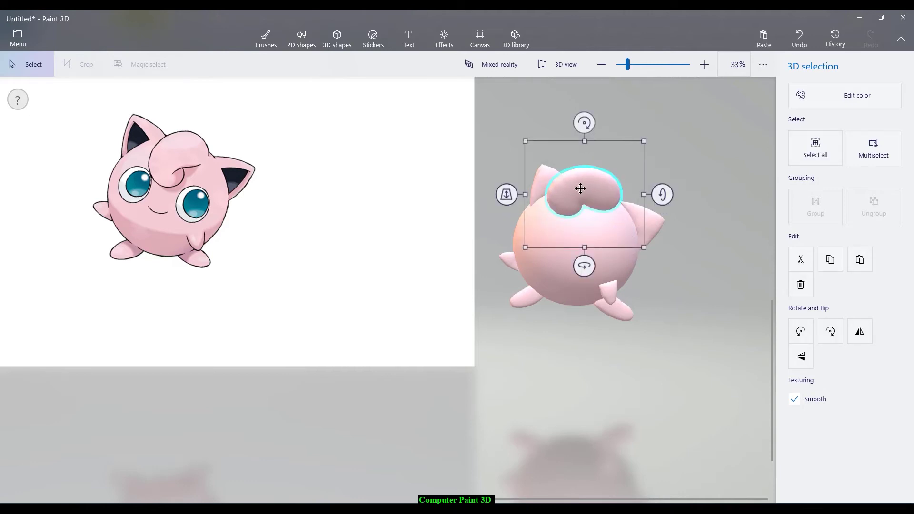
pyautogui.click(581, 186)
pyautogui.click(676, 186)
pyautogui.click(603, 188)
pyautogui.moveTo(662, 191); pyautogui.dragTo(672, 191)
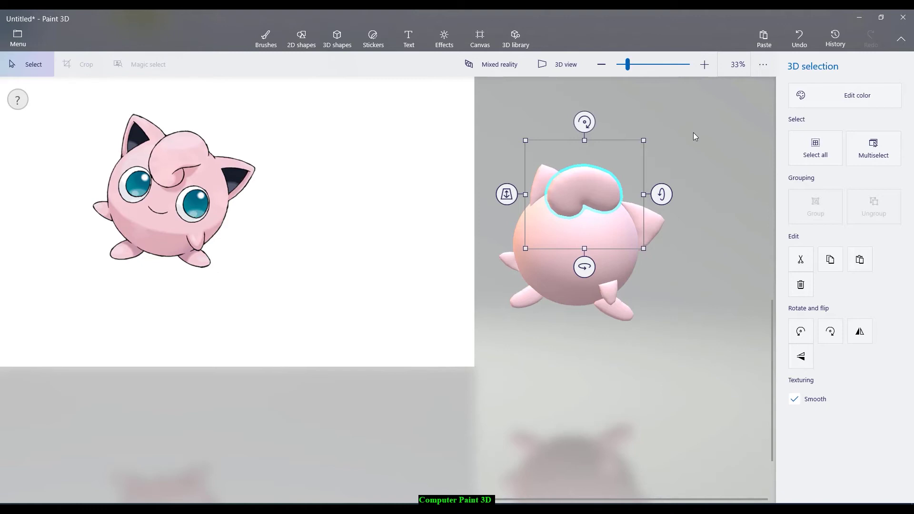
pyautogui.click(681, 153)
# Step: Try turning the model's parts together about the vertical axis, and undo the turn
pyautogui.moveTo(504, 140); pyautogui.dragTo(711, 378)
pyautogui.moveTo(481, 119); pyautogui.dragTo(753, 478)
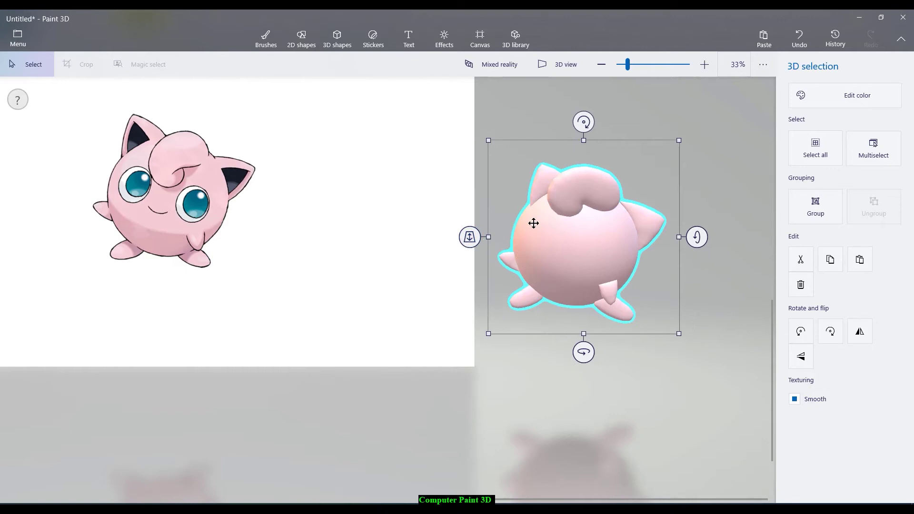
pyautogui.moveTo(583, 352); pyautogui.dragTo(577, 334)
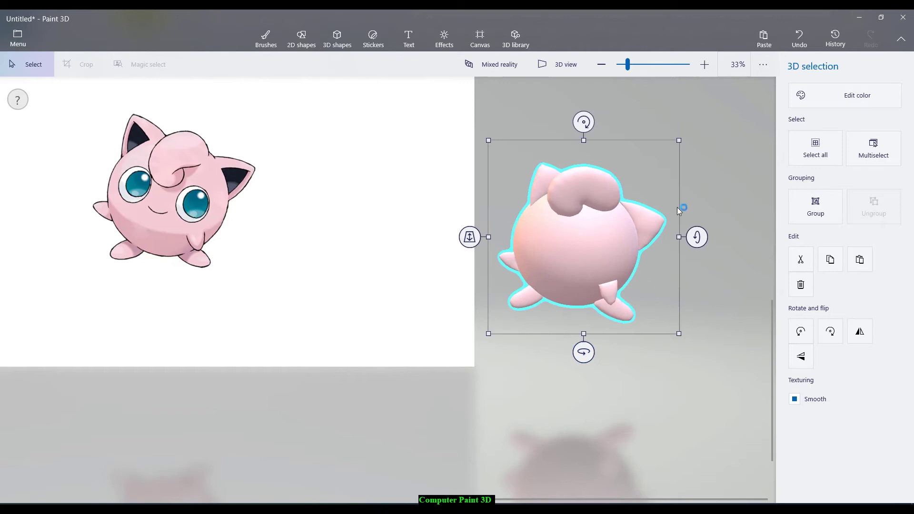
pyautogui.click(699, 160)
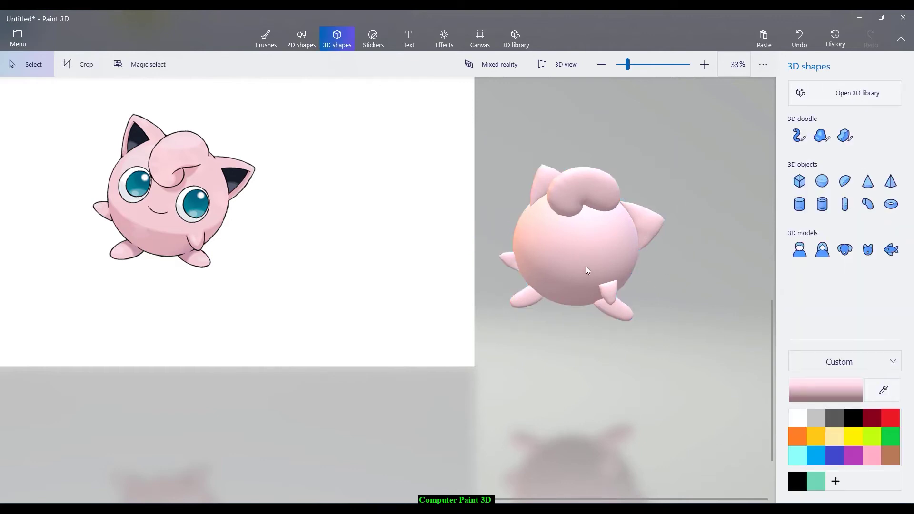
pyautogui.moveTo(517, 143); pyautogui.dragTo(724, 449)
pyautogui.click(482, 158)
pyautogui.moveTo(481, 158); pyautogui.dragTo(723, 495)
pyautogui.moveTo(584, 351); pyautogui.dragTo(636, 362)
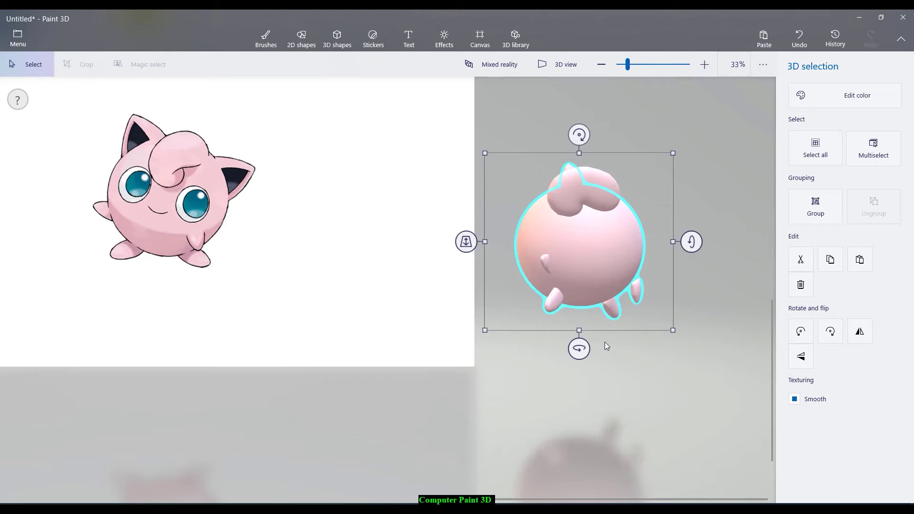
pyautogui.hotkey('ctrl', 'z')
# Step: Select all the model's parts, including the hair curl, and turn them about the vertical axis to a side view
pyautogui.moveTo(512, 120); pyautogui.dragTo(721, 470)
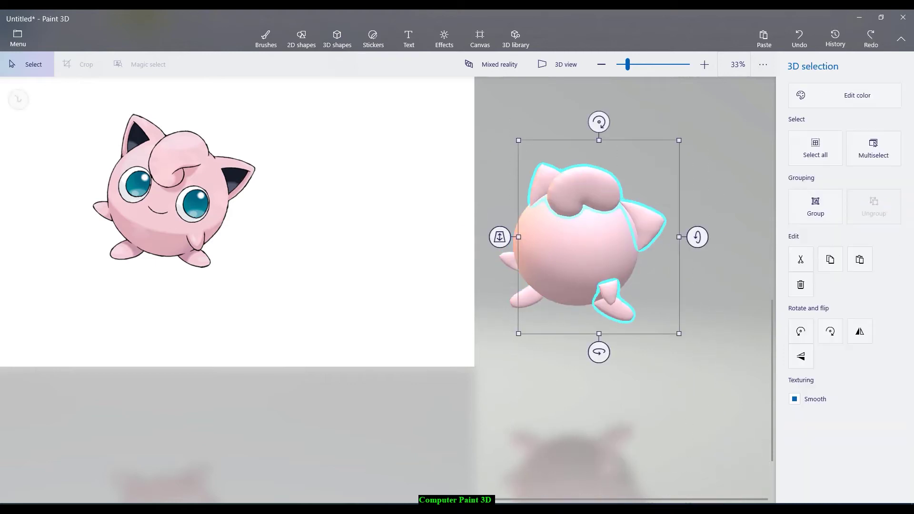
pyautogui.moveTo(473, 111); pyautogui.dragTo(763, 437)
pyautogui.moveTo(583, 352); pyautogui.dragTo(697, 302)
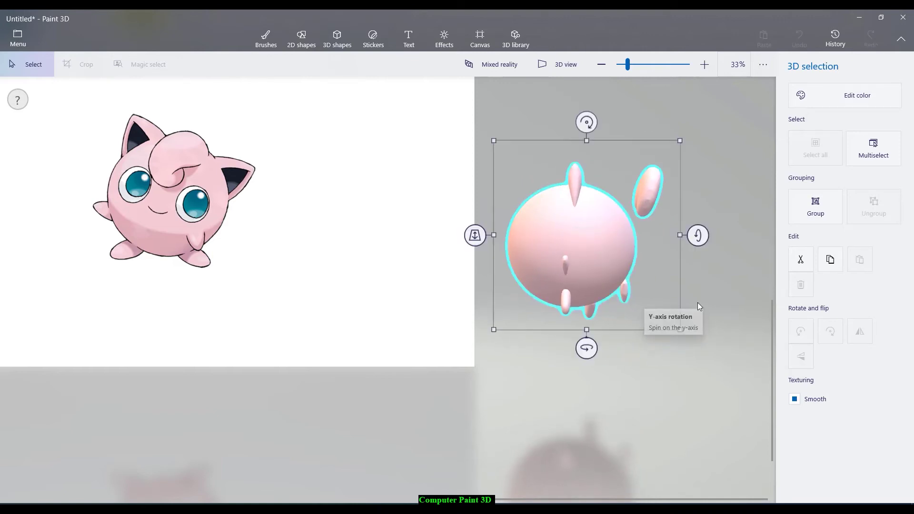
# Step: Move the hair curl inward so it sits against the upper front of the head in the side view
pyautogui.click(706, 207)
pyautogui.click(655, 197)
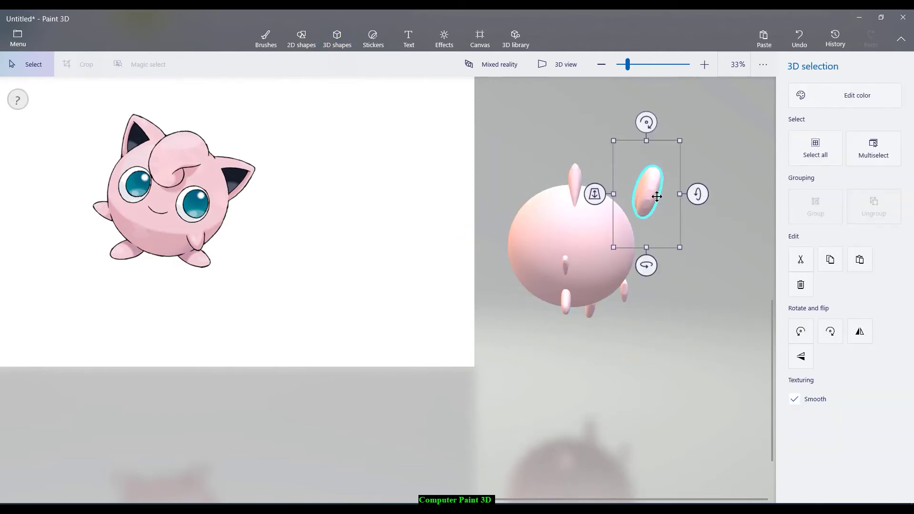
pyautogui.moveTo(655, 172); pyautogui.dragTo(625, 189)
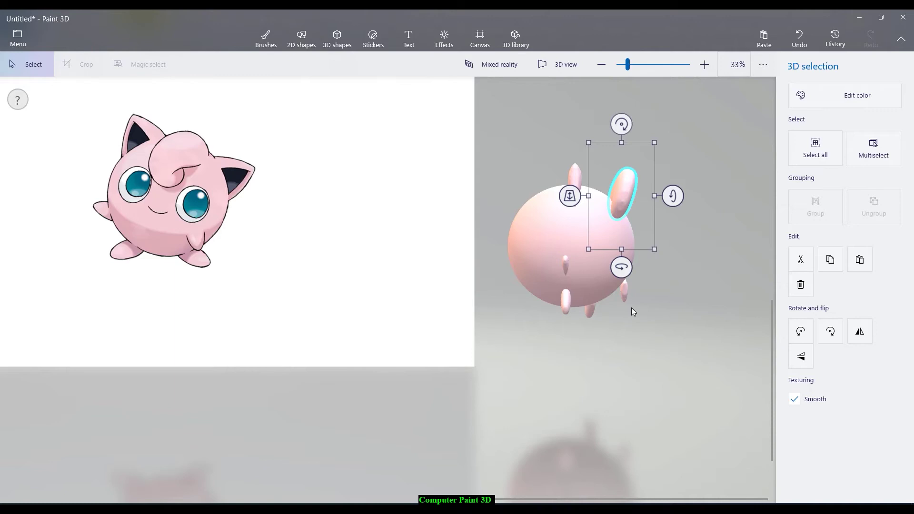
# Step: Select all the model's parts together and turn them about the vertical axis back to the front view
pyautogui.click(571, 284)
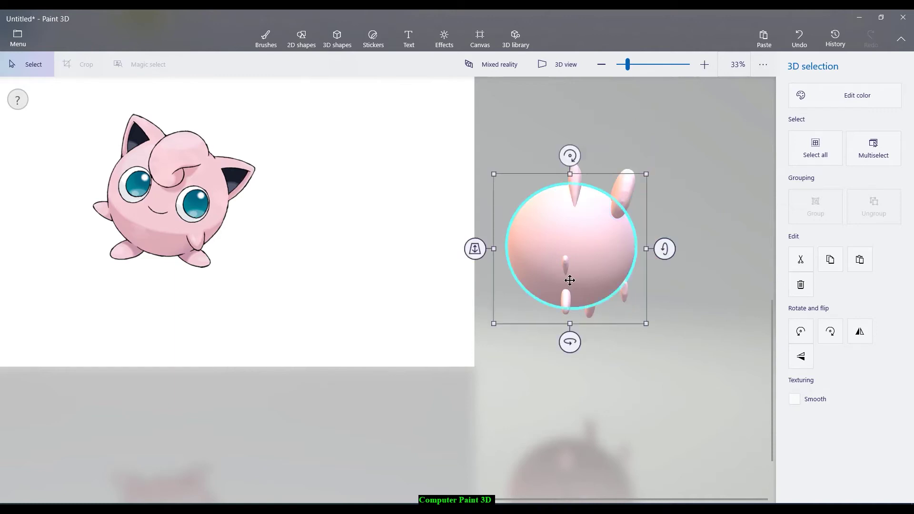
pyautogui.moveTo(479, 387); pyautogui.dragTo(682, 119)
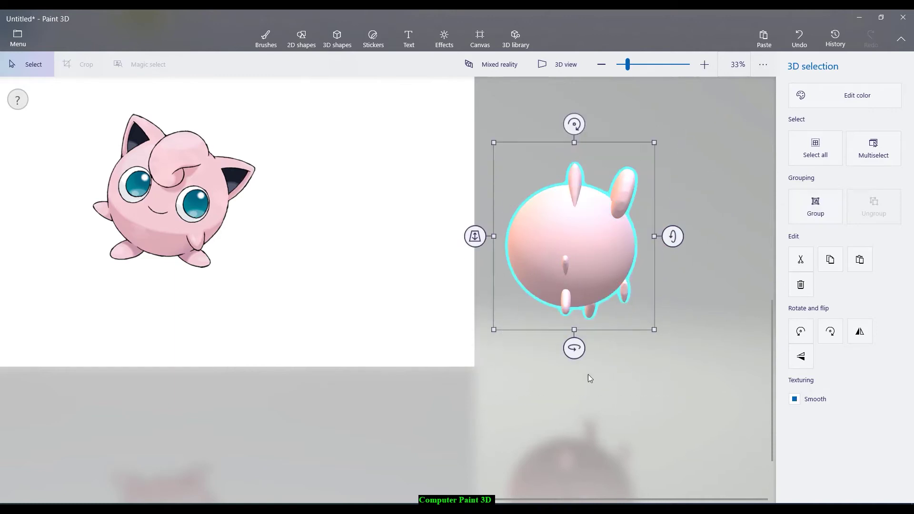
pyautogui.moveTo(574, 351); pyautogui.dragTo(468, 366)
pyautogui.click(744, 155)
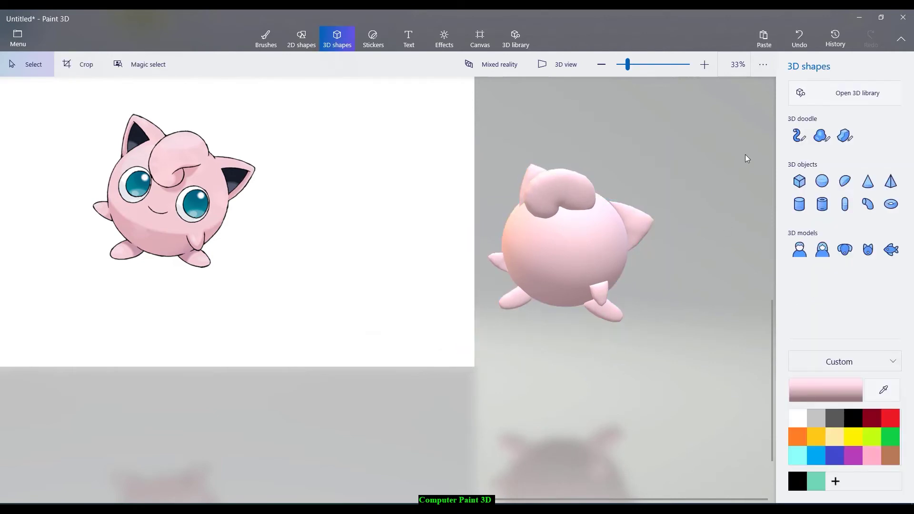
# Step: Shift the hair curl sideways along the top of the head, toward the right-hand ear
pyautogui.click(570, 193)
pyautogui.moveTo(570, 193); pyautogui.dragTo(582, 190)
pyautogui.click(671, 215)
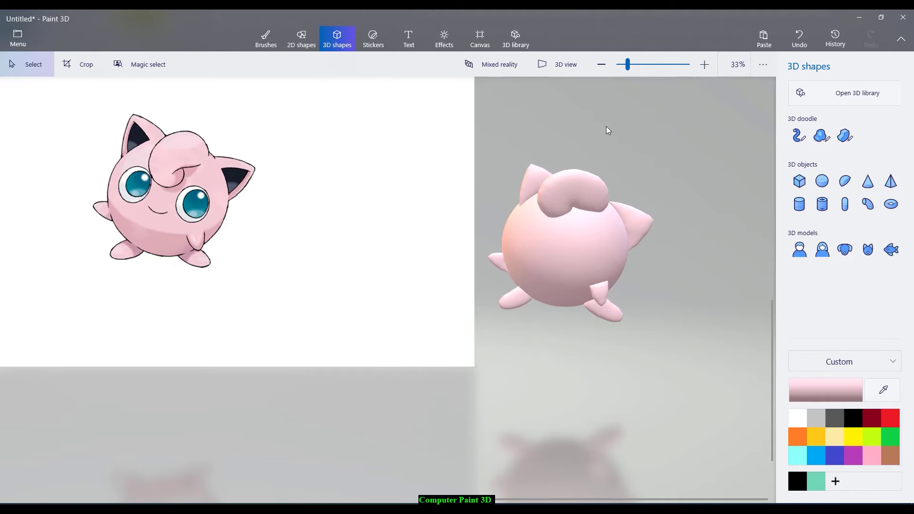
pyautogui.click(569, 185)
pyautogui.moveTo(571, 183); pyautogui.dragTo(595, 188)
pyautogui.scroll(4, 545, 175)
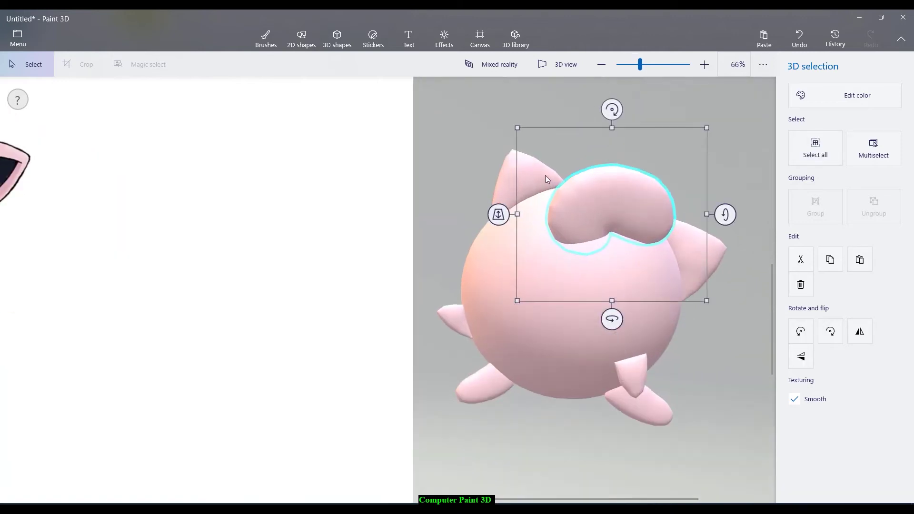
pyautogui.scroll(3, 435, 195)
pyautogui.press('Escape')
# Step: Sample the dark inner-ear colour from the reference picture with the eyedropper as the brush colour
pyautogui.scroll(-5, 356, 208)
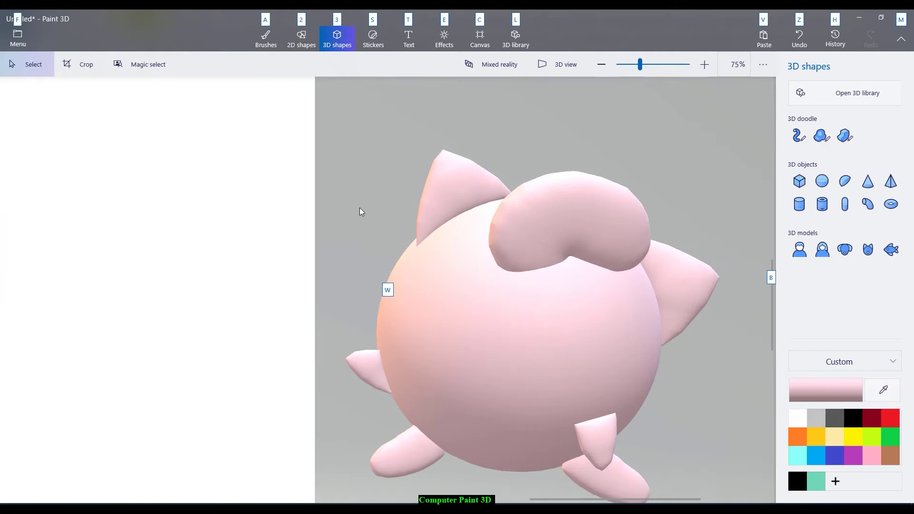
pyautogui.press('alt')
pyautogui.scroll(-3, 284, 198)
pyautogui.press('a')
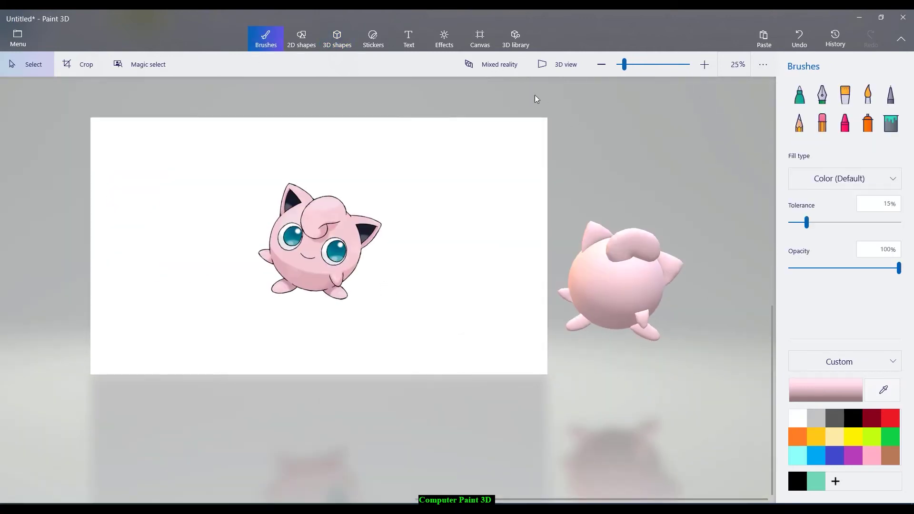
pyautogui.click(302, 38)
pyautogui.click(264, 40)
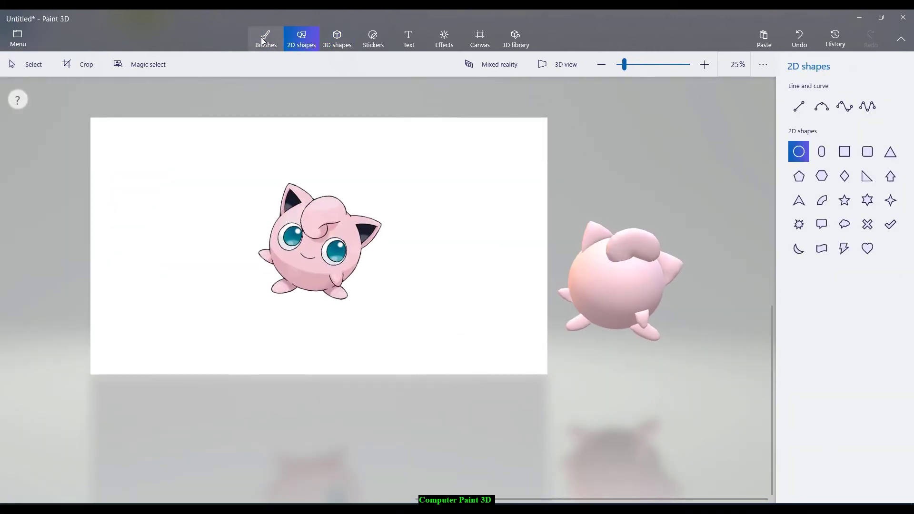
pyautogui.click(883, 390)
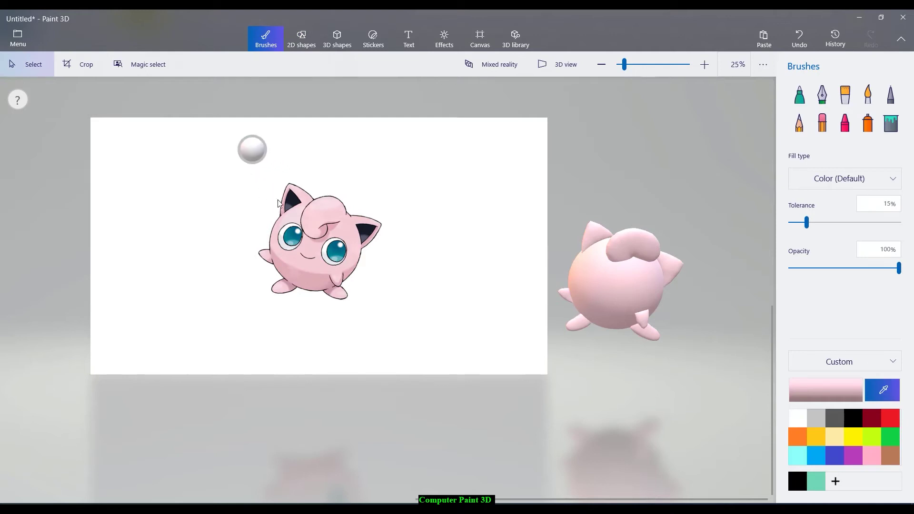
pyautogui.scroll(1, 285, 208)
pyautogui.press('alt')
pyautogui.click(375, 207)
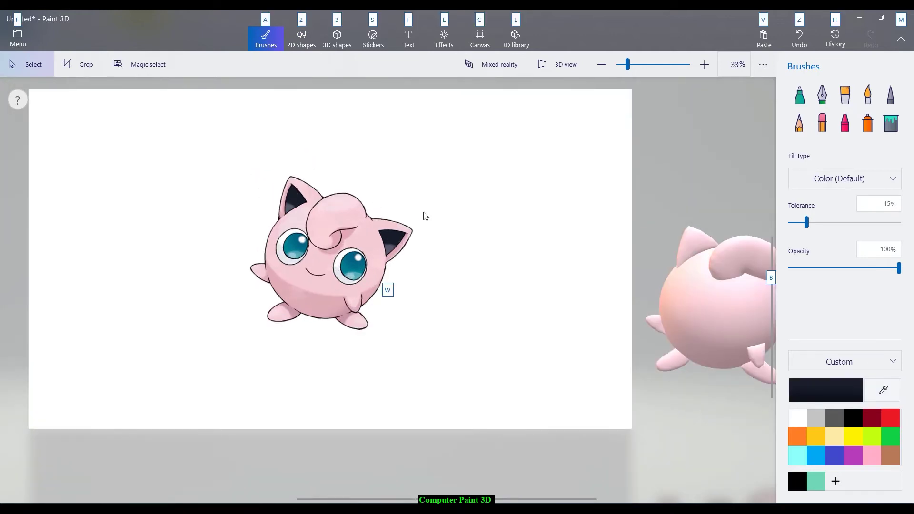
# Step: Try drawing a straight black line along the inner edge of the model's left-hand ear, and undo it
pyautogui.click(293, 34)
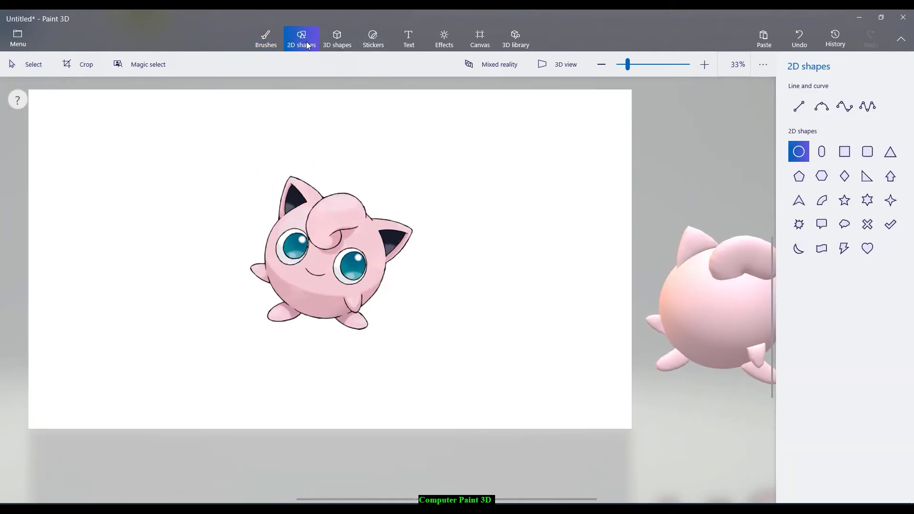
pyautogui.click(798, 106)
pyautogui.scroll(4, 727, 251)
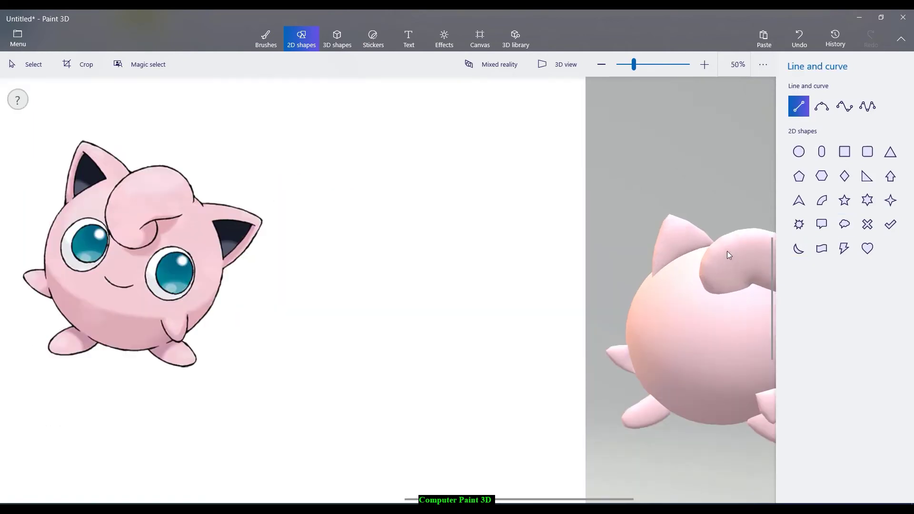
pyautogui.scroll(2, 724, 254)
pyautogui.press('alt')
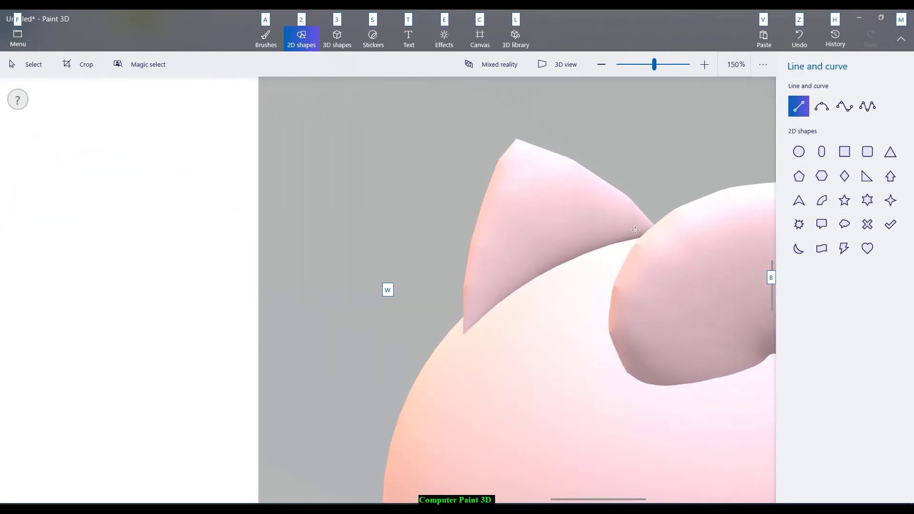
pyautogui.moveTo(637, 231); pyautogui.dragTo(548, 152)
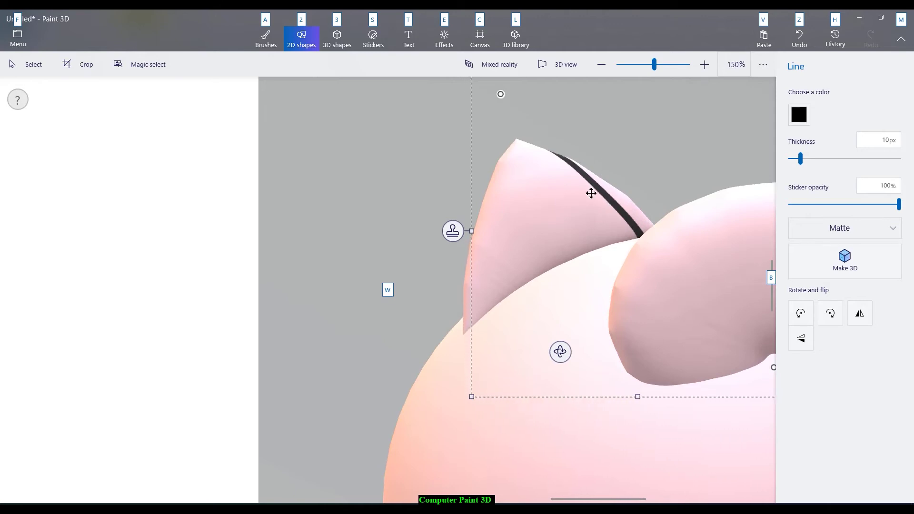
pyautogui.click(31, 64)
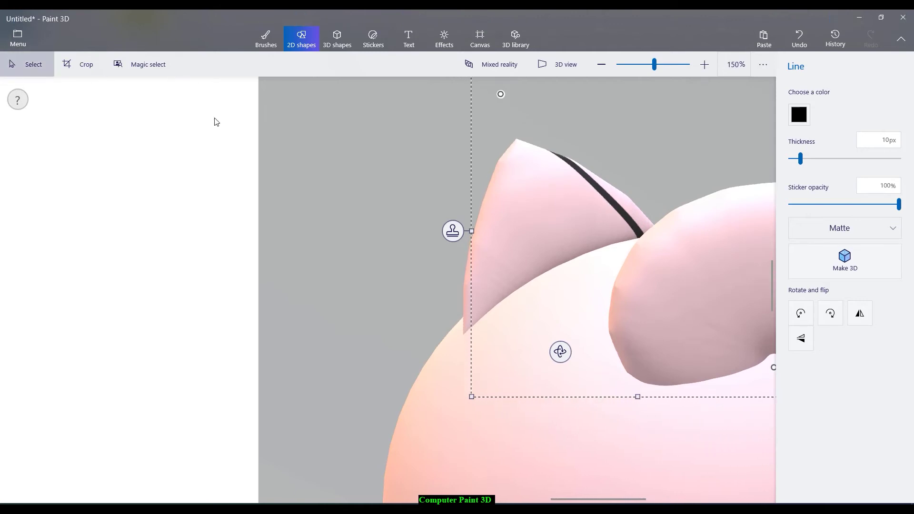
pyautogui.click(596, 184)
pyautogui.hotkey('ctrl', 'z')
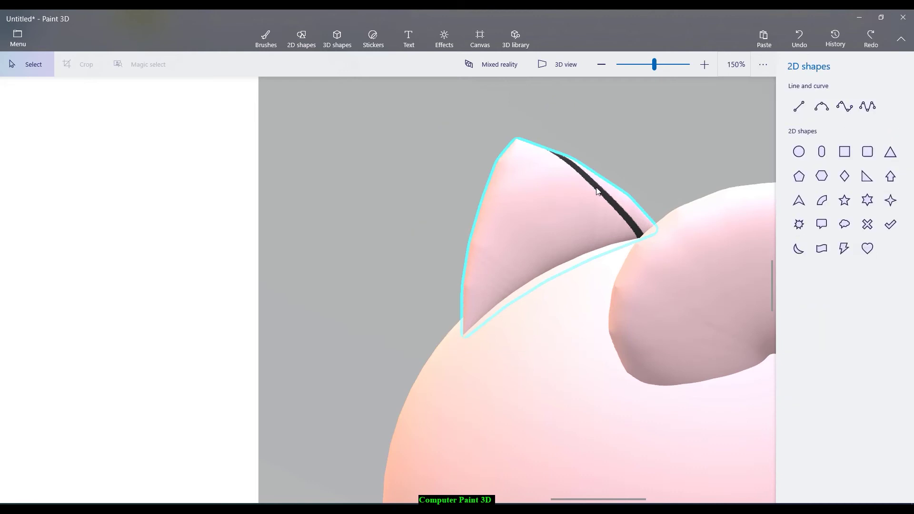
# Step: Draw a straight black line 10 px thick, then scale and move it onto the front of the left-hand ear
pyautogui.click(799, 106)
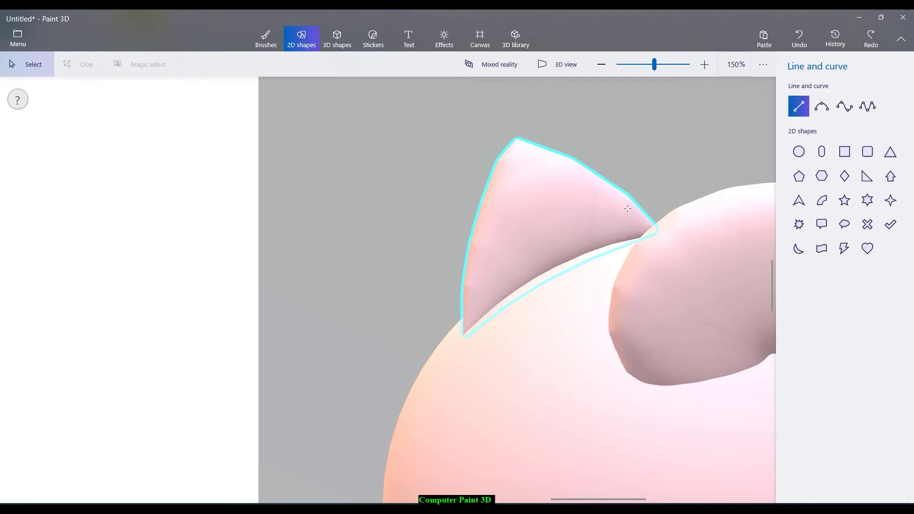
pyautogui.moveTo(631, 239); pyautogui.dragTo(523, 141)
pyautogui.moveTo(570, 178); pyautogui.dragTo(327, 194)
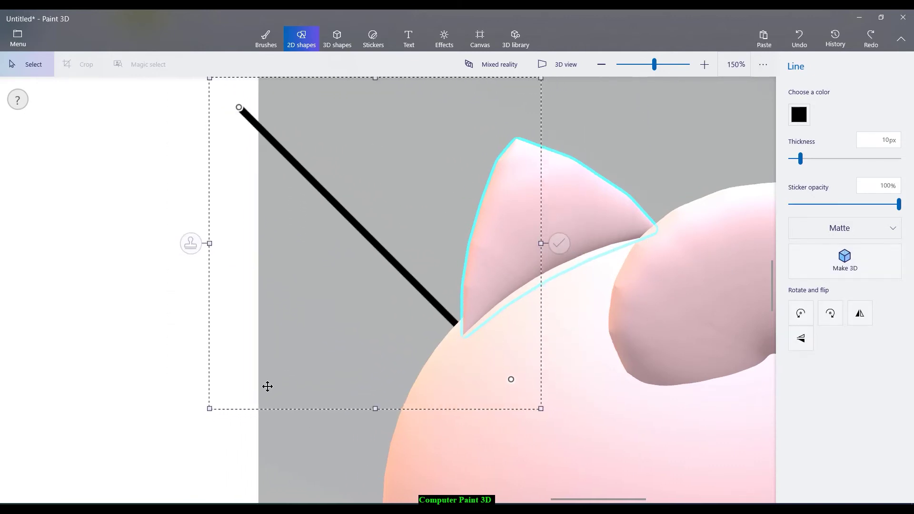
pyautogui.moveTo(209, 408); pyautogui.dragTo(431, 198)
pyautogui.moveTo(467, 133); pyautogui.dragTo(547, 161)
pyautogui.moveTo(622, 229); pyautogui.dragTo(646, 271)
pyautogui.moveTo(605, 206); pyautogui.dragTo(629, 222)
pyautogui.moveTo(665, 291); pyautogui.dragTo(638, 264)
pyautogui.moveTo(600, 192); pyautogui.dragTo(587, 202)
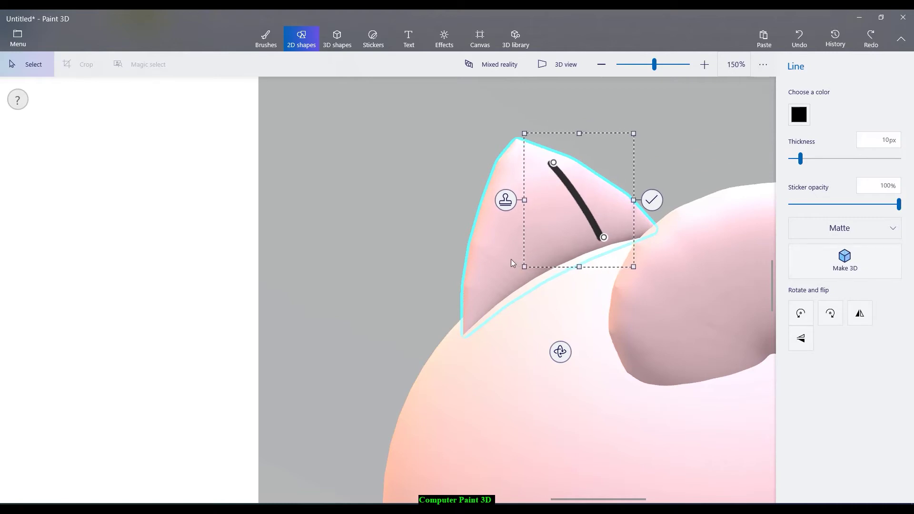
# Step: Stretch and angle the line to run from just below the ear tip to the ear's base beside the hair curl, and apply it
pyautogui.moveTo(587, 198); pyautogui.dragTo(601, 197)
pyautogui.moveTo(540, 142); pyautogui.dragTo(504, 135)
pyautogui.moveTo(646, 265); pyautogui.dragTo(665, 263)
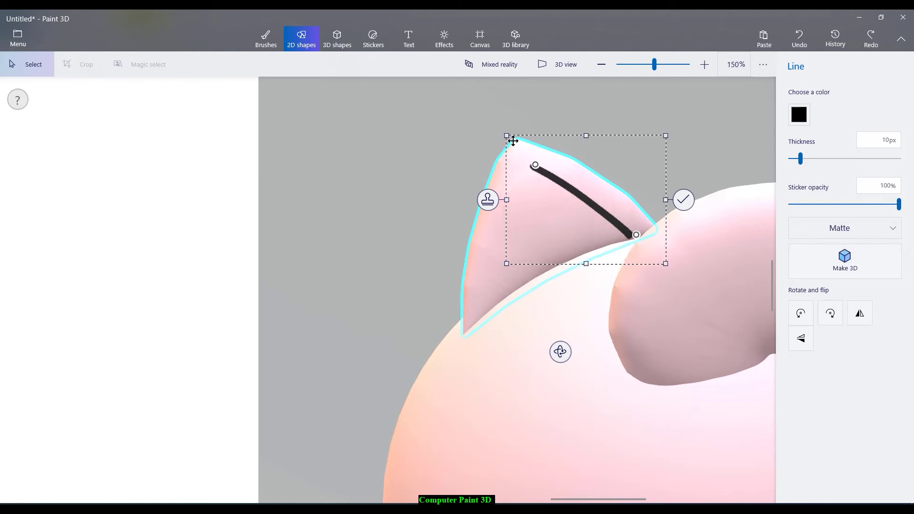
pyautogui.moveTo(507, 132); pyautogui.dragTo(505, 126)
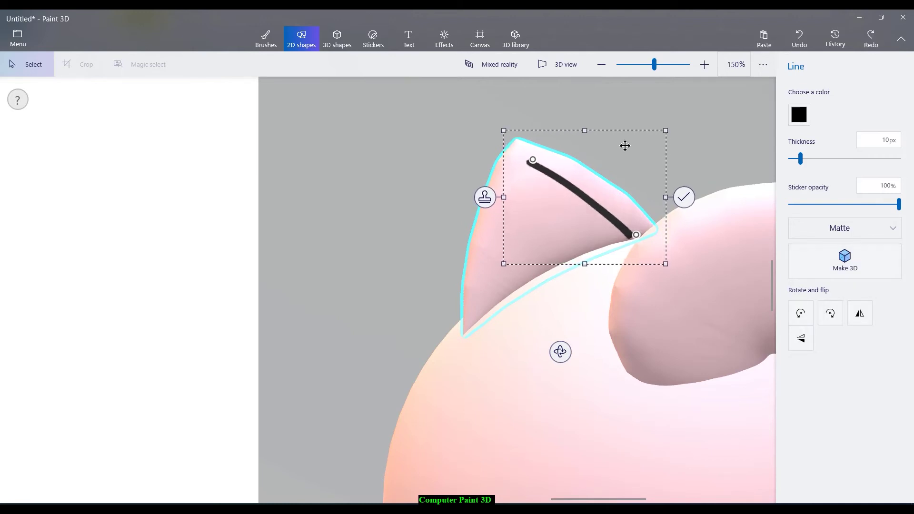
pyautogui.moveTo(500, 128); pyautogui.dragTo(498, 134)
pyautogui.click(683, 197)
# Step: Draw a black 3-point curve 10 px thick and narrow it to run down the outer side of the same ear
pyautogui.click(820, 108)
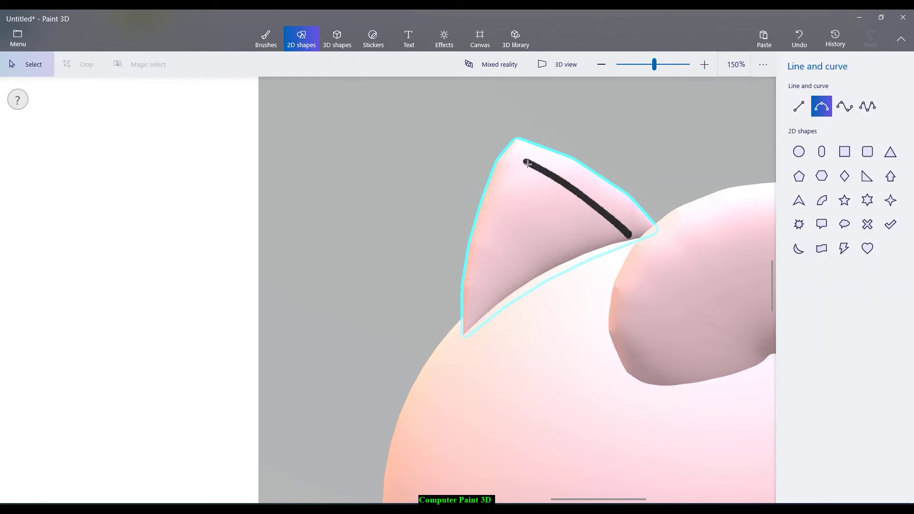
pyautogui.moveTo(527, 164); pyautogui.dragTo(620, 310)
pyautogui.moveTo(591, 204); pyautogui.dragTo(483, 214)
pyautogui.moveTo(558, 225); pyautogui.dragTo(455, 300)
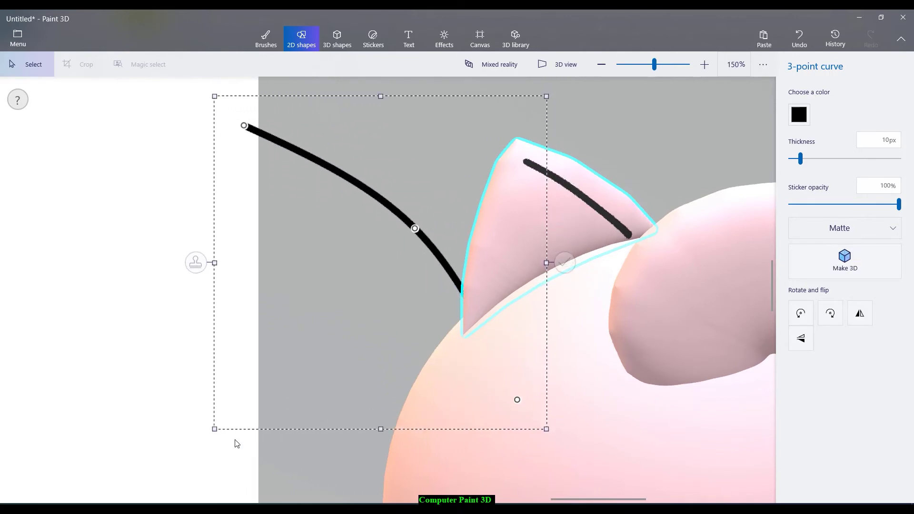
pyautogui.moveTo(212, 428)
pyautogui.mouseDown()
pyautogui.moveTo(347, 443)
pyautogui.moveTo(516, 423)
pyautogui.moveTo(547, 431)
pyautogui.moveTo(545, 461)
pyautogui.moveTo(524, 440)
pyautogui.moveTo(533, 284)
pyautogui.mouseUp()
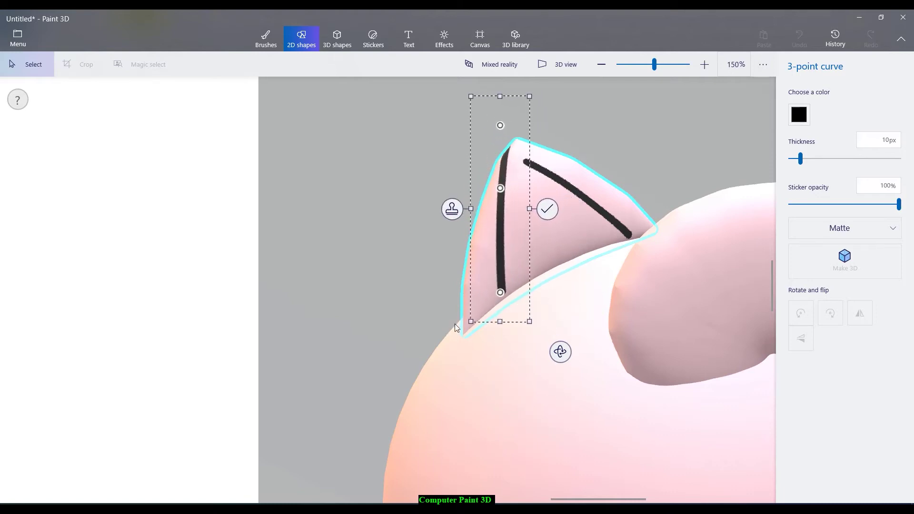
# Step: Adjust the curve's ends and midpoint so it joins the line at the ear tip and bends to the outer base, and apply it
pyautogui.moveTo(499, 297)
pyautogui.mouseDown()
pyautogui.moveTo(520, 301)
pyautogui.moveTo(517, 332)
pyautogui.moveTo(533, 304)
pyautogui.moveTo(494, 309)
pyautogui.moveTo(494, 300)
pyautogui.mouseUp()
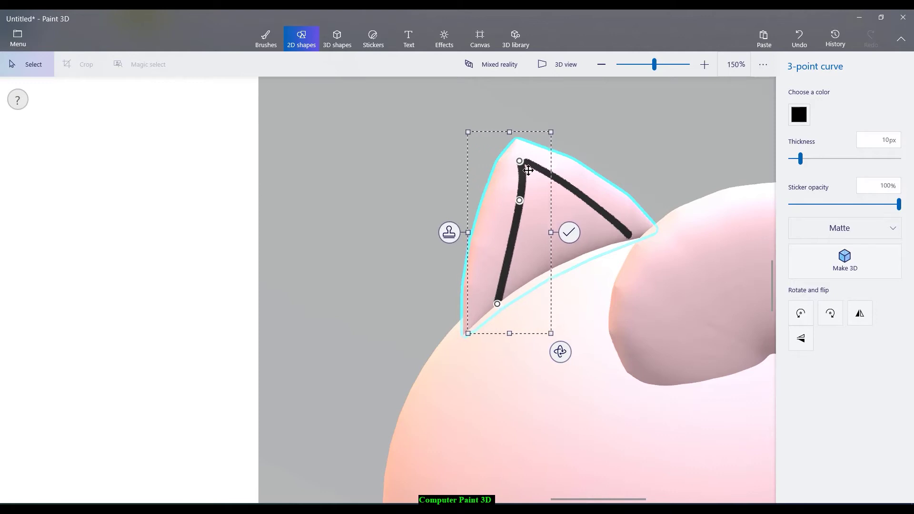
pyautogui.moveTo(525, 165); pyautogui.dragTo(518, 155)
pyautogui.moveTo(518, 199)
pyautogui.mouseDown()
pyautogui.moveTo(528, 238)
pyautogui.moveTo(516, 250)
pyautogui.moveTo(513, 220)
pyautogui.moveTo(521, 216)
pyautogui.mouseUp()
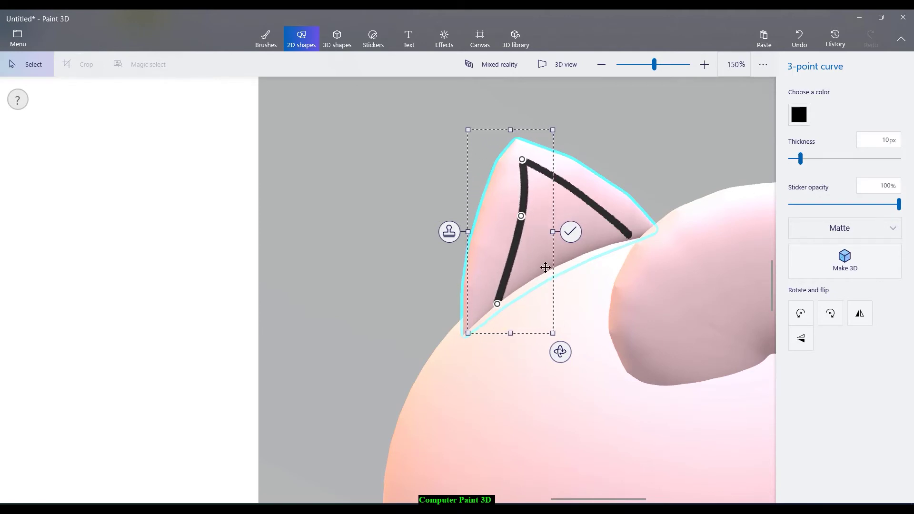
pyautogui.moveTo(499, 300); pyautogui.dragTo(497, 306)
pyautogui.click(570, 233)
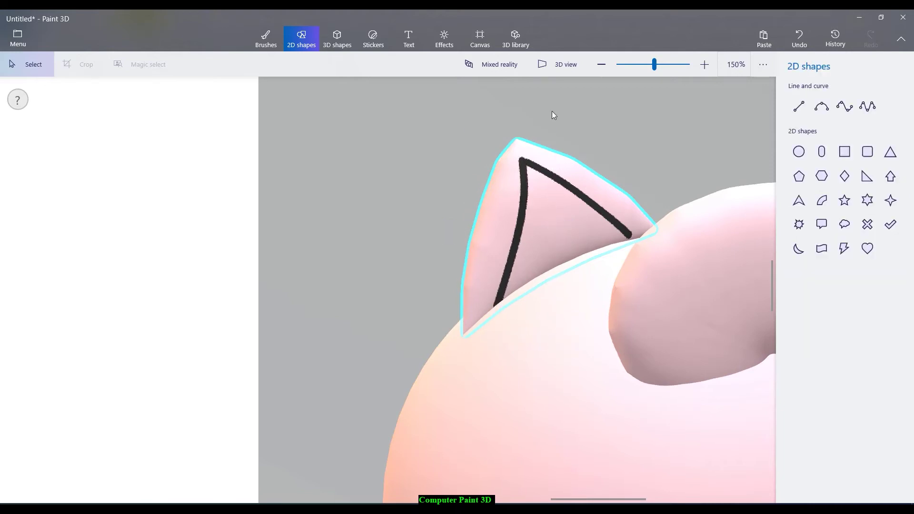
# Step: Paint 15 px marker strokes in the dark colour inside the ear outline, and fill the black outline with the same colour
pyautogui.click(259, 40)
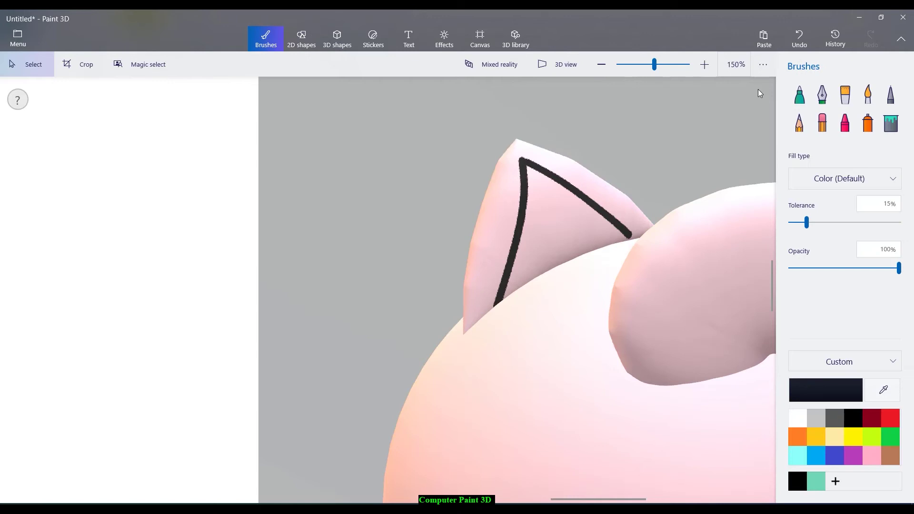
pyautogui.click(795, 93)
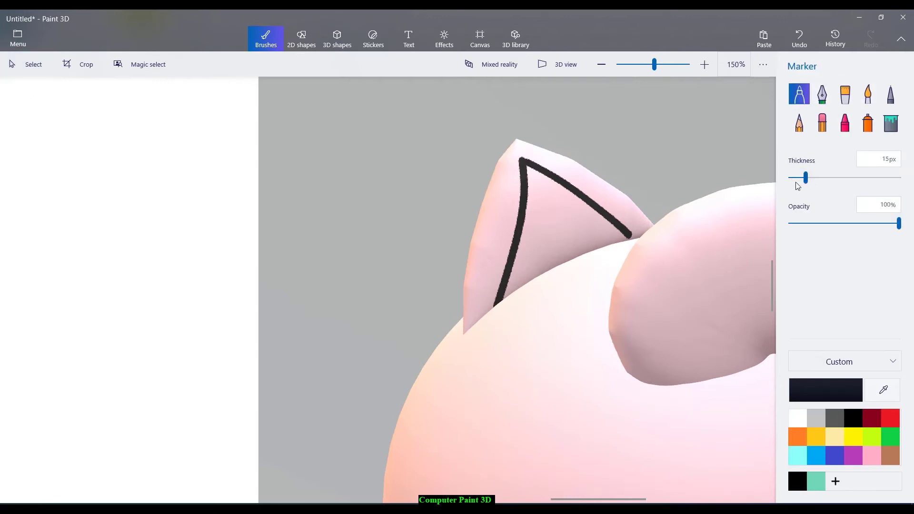
pyautogui.click(543, 197)
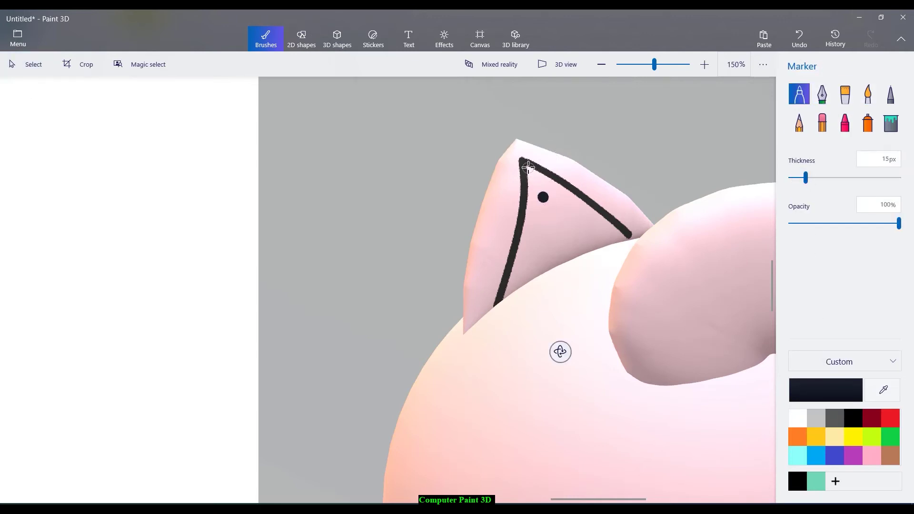
pyautogui.moveTo(561, 211); pyautogui.dragTo(552, 231)
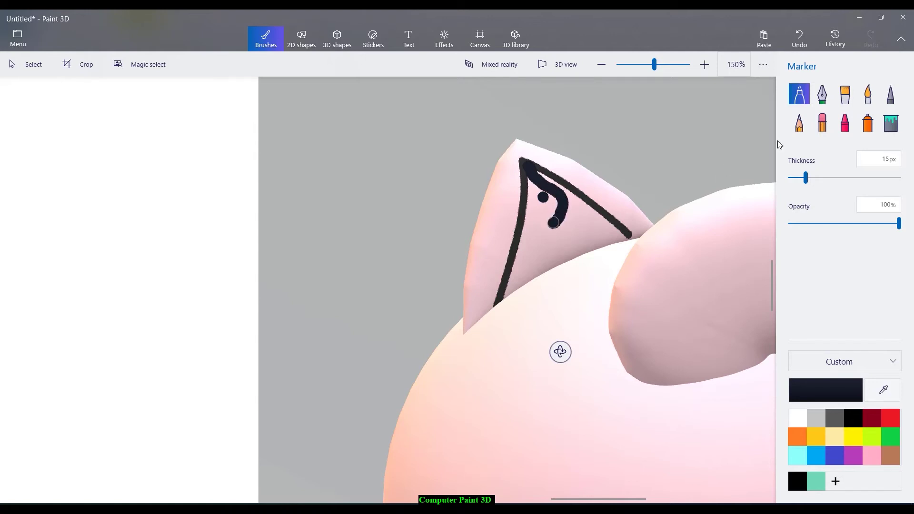
pyautogui.click(890, 123)
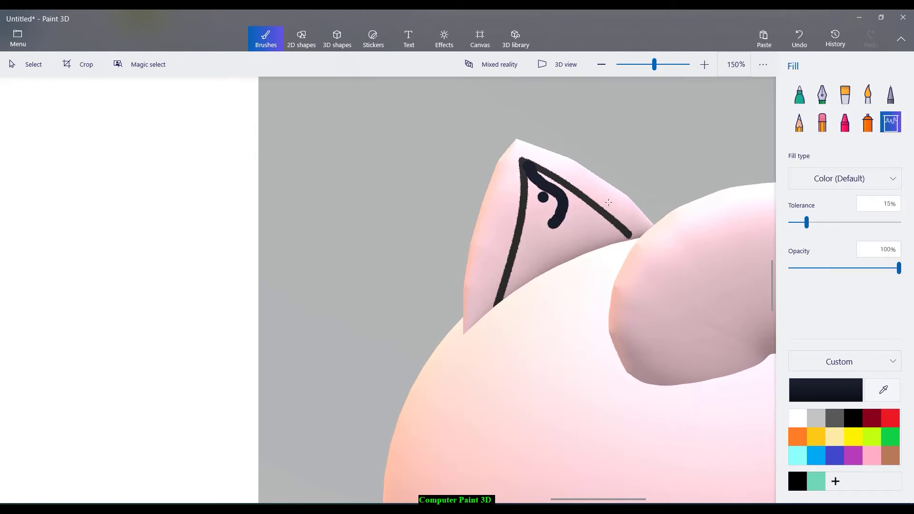
pyautogui.click(558, 216)
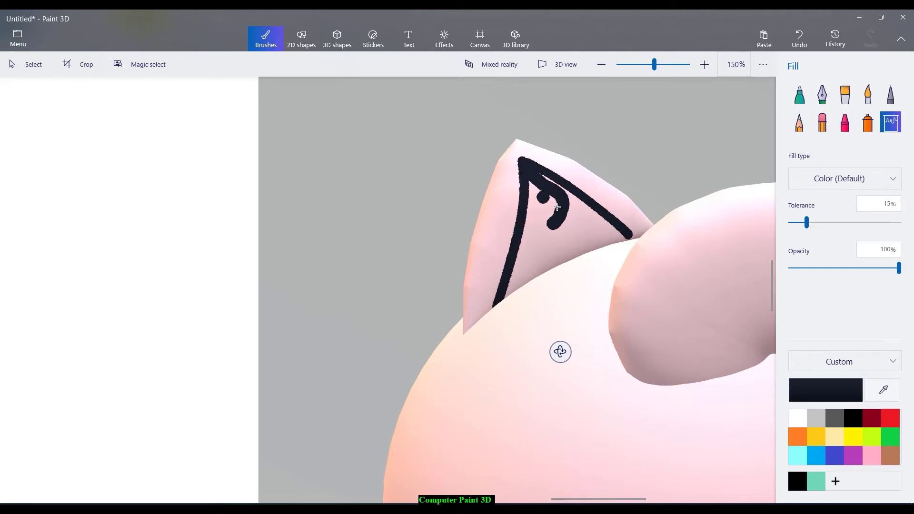
# Step: Undo the outline fill and the curved marker stroke inside the ear, and set the marker thickness to 26 px
pyautogui.hotkey('ctrl', 'z')
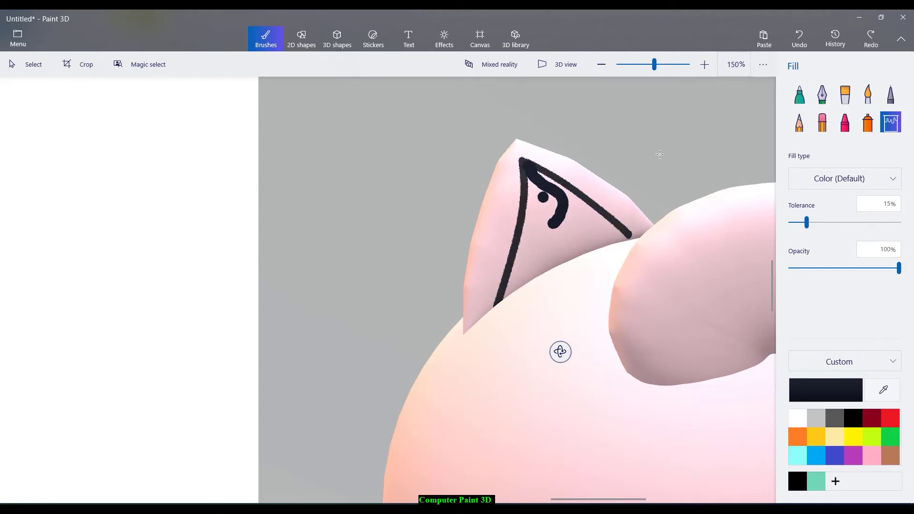
pyautogui.hotkey('ctrl', 'z')
pyautogui.click(802, 92)
pyautogui.keyDown('ctrl'); pyautogui.scroll(3, 552, 208); pyautogui.keyUp('ctrl')
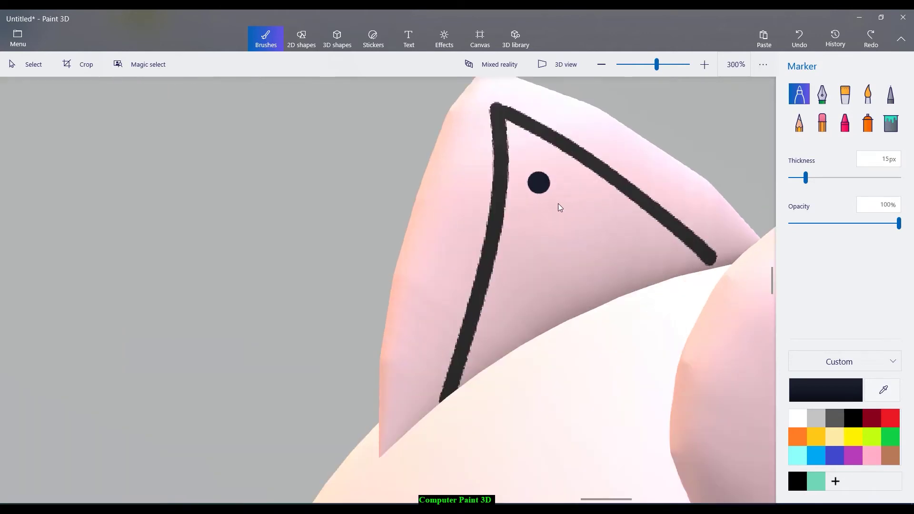
pyautogui.moveTo(805, 177); pyautogui.dragTo(825, 179)
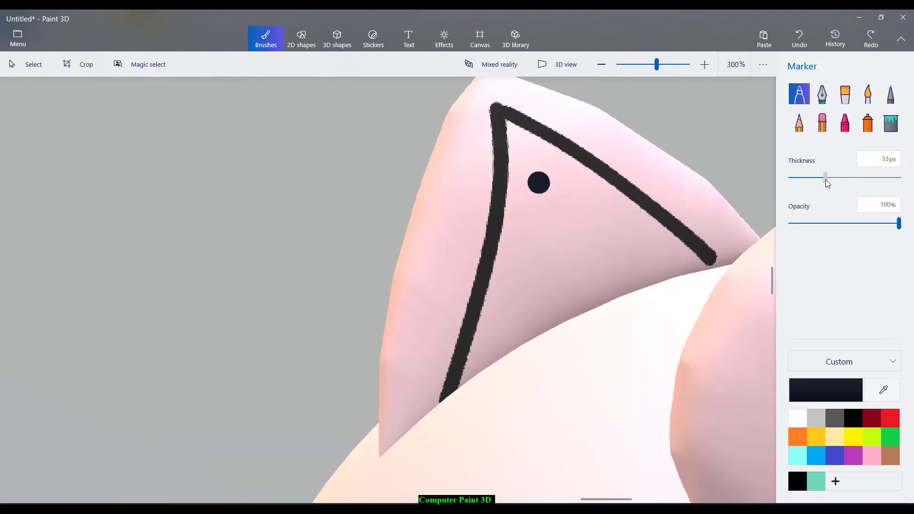
pyautogui.click(523, 174)
pyautogui.hotkey('ctrl', 'z')
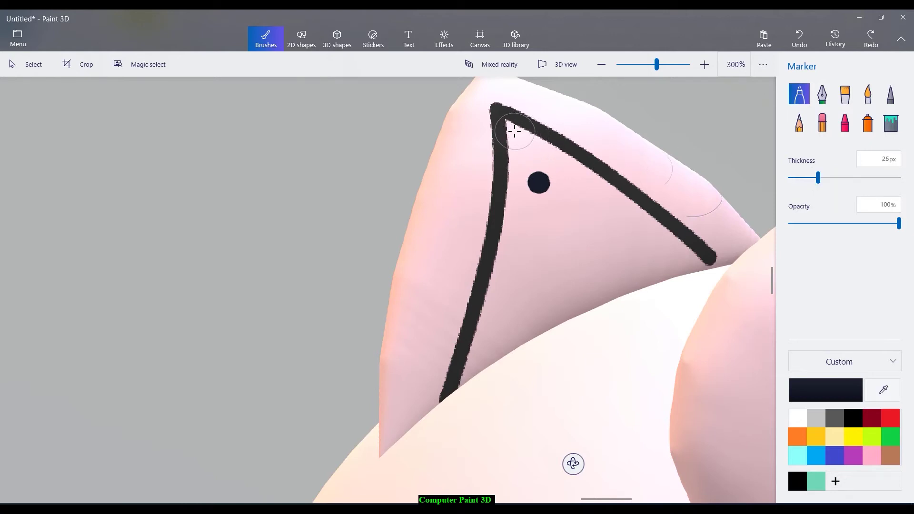
pyautogui.moveTo(518, 132); pyautogui.dragTo(541, 190)
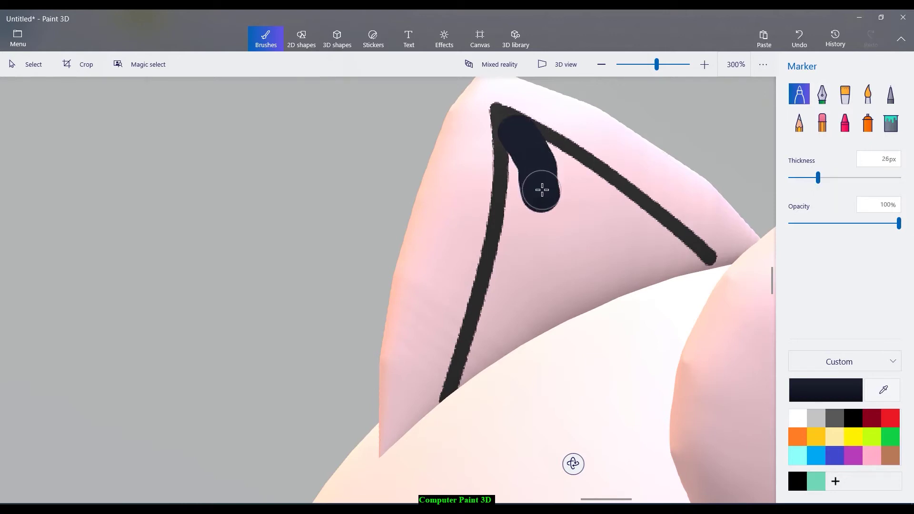
pyautogui.hotkey('ctrl', 'z')
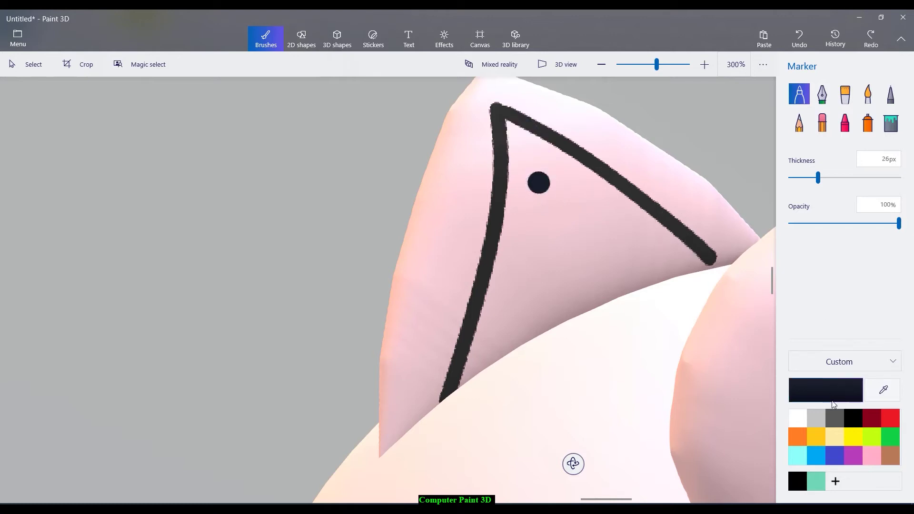
# Step: Sample the ear outline's dark grey as the marker colour and try painting the upper part of the inner ear
pyautogui.click(883, 389)
pyautogui.click(481, 277)
pyautogui.moveTo(548, 239)
pyautogui.mouseDown()
pyautogui.moveTo(526, 194)
pyautogui.moveTo(513, 128)
pyautogui.moveTo(531, 151)
pyautogui.moveTo(702, 258)
pyautogui.mouseUp()
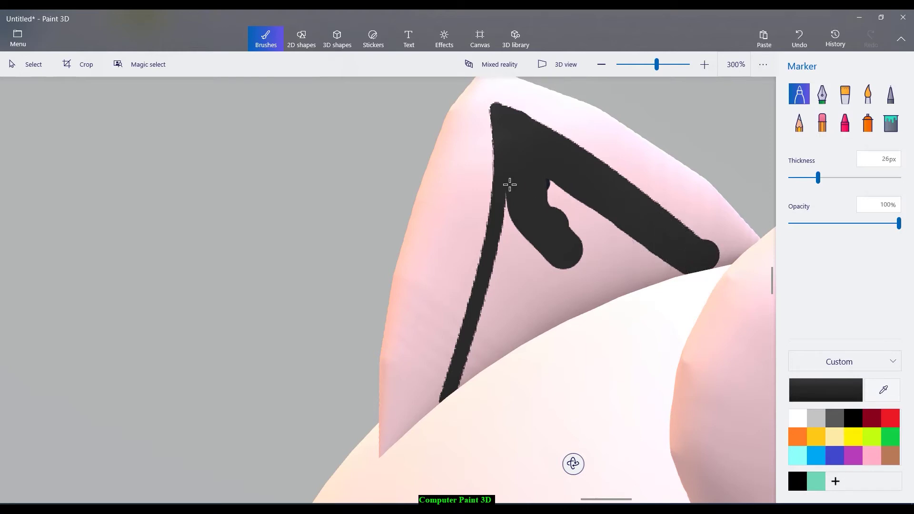
pyautogui.hotkey('ctrl', 'z')
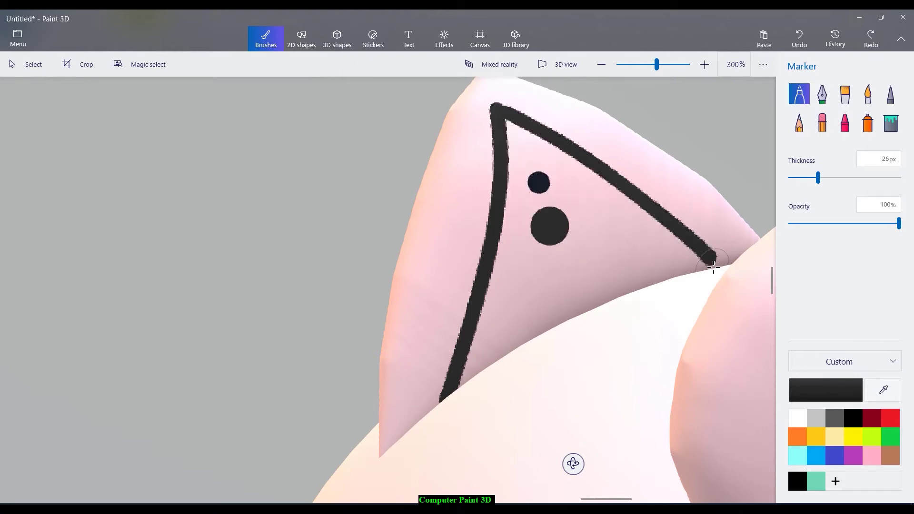
# Step: Paint the upper inner ear dark grey with 26 px strokes, and cover the tip gap and outer side with 19 px strokes
pyautogui.moveTo(701, 259)
pyautogui.mouseDown()
pyautogui.moveTo(679, 265)
pyautogui.moveTo(689, 261)
pyautogui.moveTo(672, 258)
pyautogui.moveTo(630, 214)
pyautogui.moveTo(676, 243)
pyautogui.moveTo(568, 184)
pyautogui.moveTo(523, 142)
pyautogui.moveTo(602, 191)
pyautogui.mouseUp()
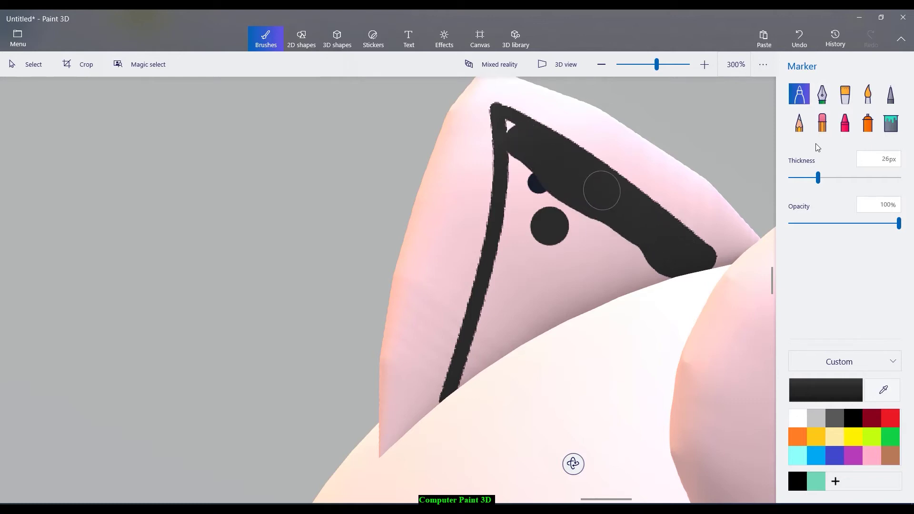
pyautogui.moveTo(532, 190)
pyautogui.mouseDown()
pyautogui.moveTo(551, 197)
pyautogui.moveTo(549, 231)
pyautogui.moveTo(564, 213)
pyautogui.moveTo(559, 224)
pyautogui.moveTo(552, 200)
pyautogui.moveTo(547, 229)
pyautogui.moveTo(578, 213)
pyautogui.moveTo(518, 146)
pyautogui.mouseUp()
pyautogui.click(821, 178)
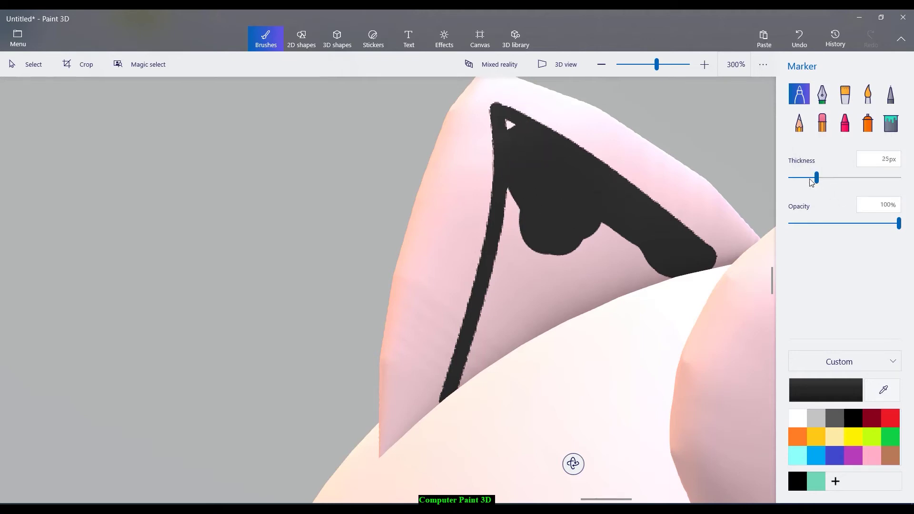
pyautogui.moveTo(512, 130)
pyautogui.mouseDown()
pyautogui.moveTo(526, 154)
pyautogui.moveTo(524, 201)
pyautogui.moveTo(484, 334)
pyautogui.mouseUp()
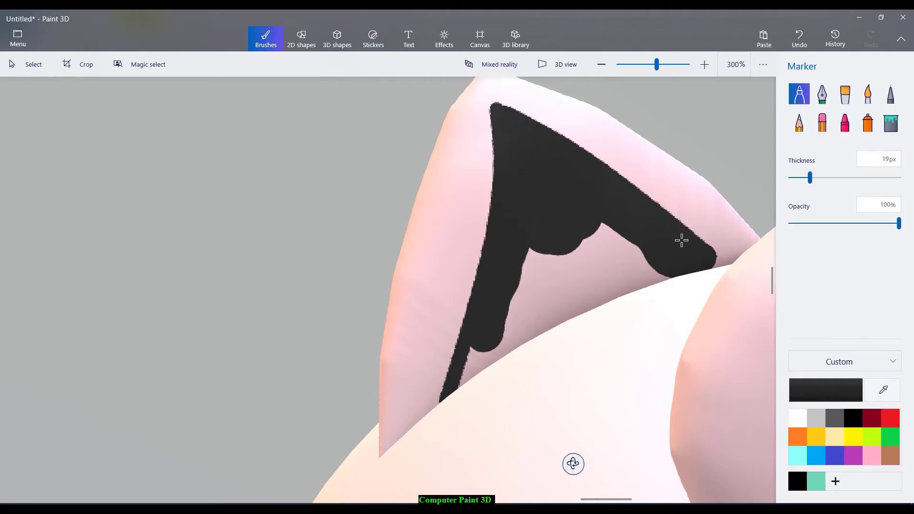
# Step: Fill the rest of the inner ear down to the edge of the body with 12 px marker strokes
pyautogui.moveTo(465, 371)
pyautogui.mouseDown()
pyautogui.moveTo(476, 357)
pyautogui.moveTo(467, 366)
pyautogui.mouseUp()
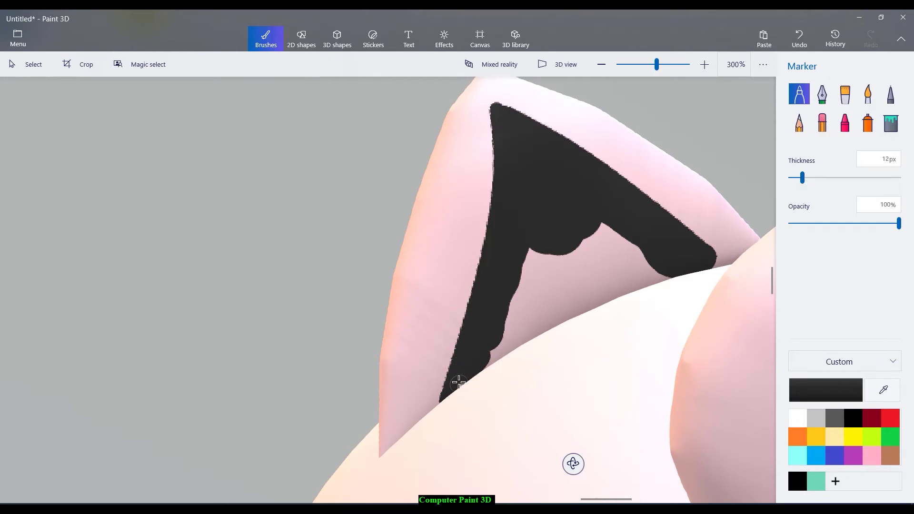
pyautogui.moveTo(487, 357)
pyautogui.mouseDown()
pyautogui.moveTo(502, 335)
pyautogui.moveTo(498, 345)
pyautogui.moveTo(636, 289)
pyautogui.mouseUp()
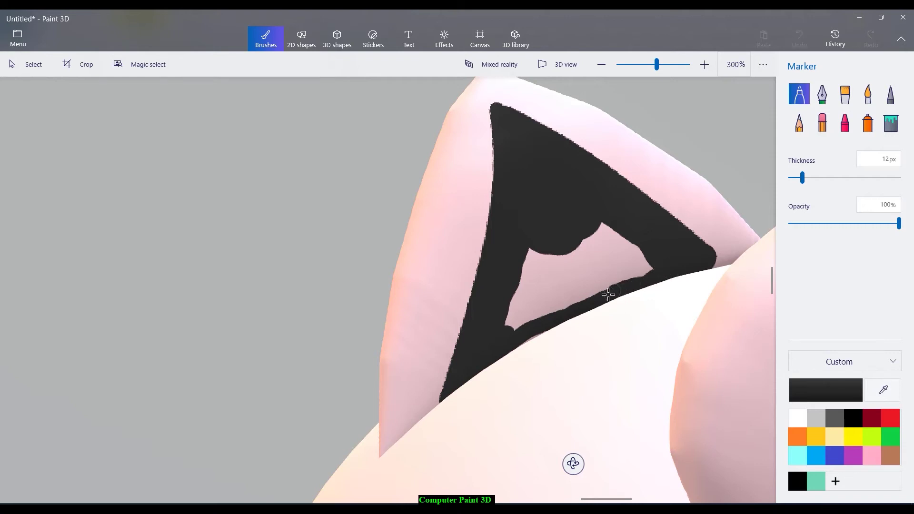
pyautogui.moveTo(519, 338)
pyautogui.mouseDown()
pyautogui.moveTo(527, 252)
pyautogui.moveTo(540, 230)
pyautogui.moveTo(530, 331)
pyautogui.moveTo(554, 237)
pyautogui.mouseUp()
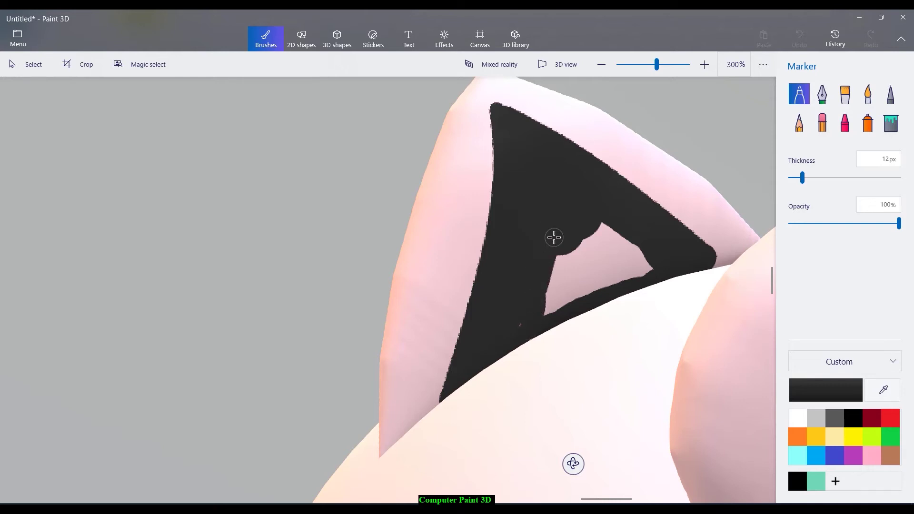
pyautogui.moveTo(521, 329)
pyautogui.mouseDown()
pyautogui.moveTo(575, 230)
pyautogui.moveTo(561, 296)
pyautogui.moveTo(541, 327)
pyautogui.moveTo(600, 228)
pyautogui.moveTo(612, 223)
pyautogui.moveTo(649, 264)
pyautogui.moveTo(640, 278)
pyautogui.moveTo(571, 298)
pyautogui.moveTo(581, 262)
pyautogui.moveTo(605, 232)
pyautogui.moveTo(621, 239)
pyautogui.moveTo(637, 269)
pyautogui.moveTo(606, 284)
pyautogui.moveTo(589, 270)
pyautogui.moveTo(609, 244)
pyautogui.moveTo(621, 259)
pyautogui.moveTo(603, 277)
pyautogui.moveTo(626, 250)
pyautogui.mouseUp()
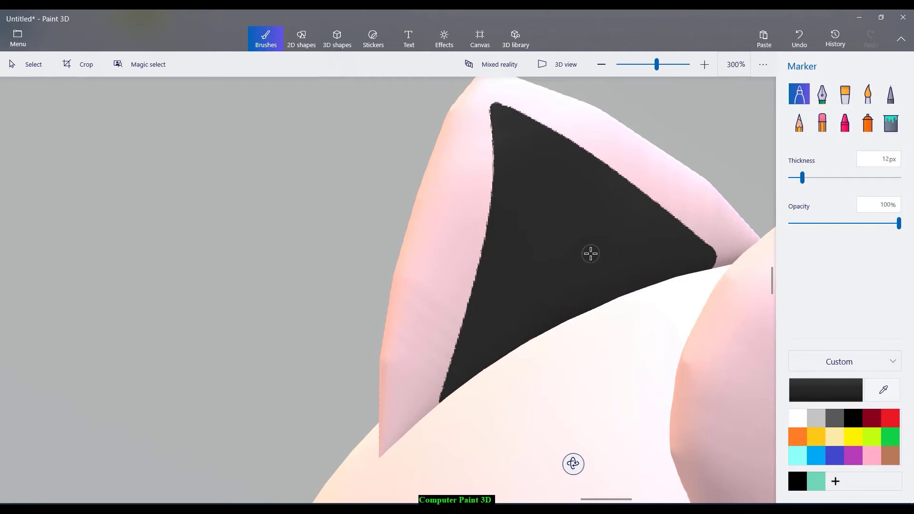
# Step: Sample the lighter blue-grey shade at the base of the reference picture's inner ear as the marker colour, and return to the model's painted ear
pyautogui.scroll(-5, 626, 290)
pyautogui.scroll(-8, 637, 313)
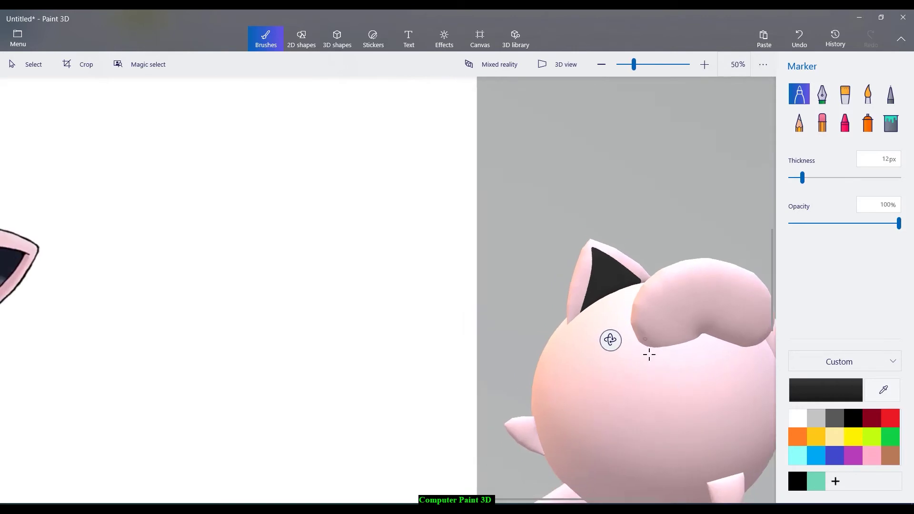
pyautogui.scroll(3, 533, 281)
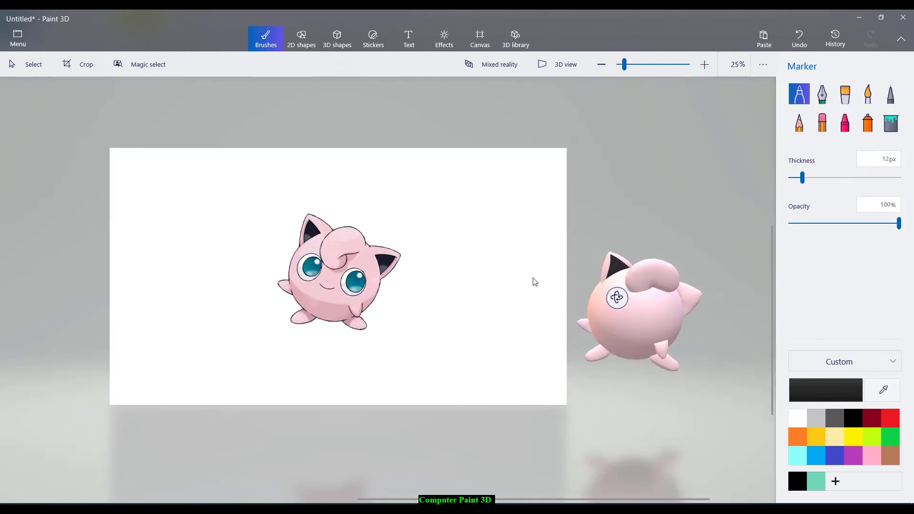
pyautogui.press('alt')
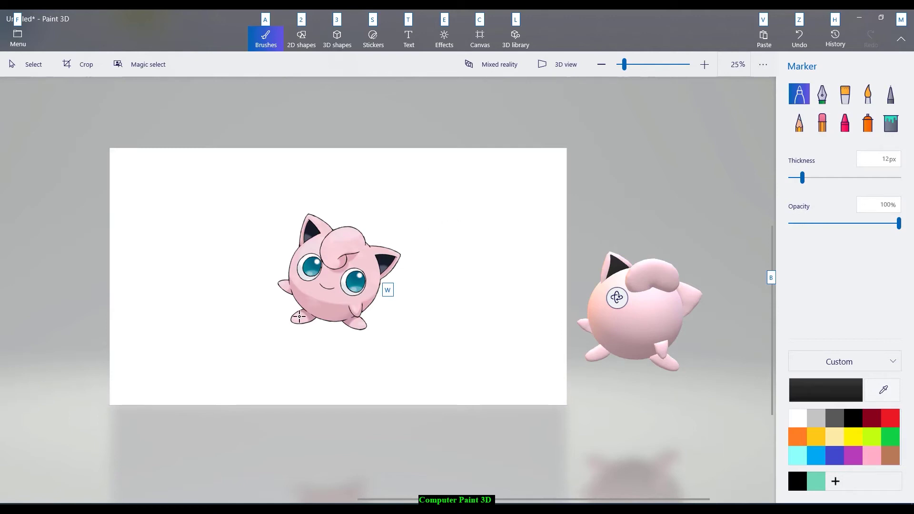
pyautogui.scroll(3, 388, 271)
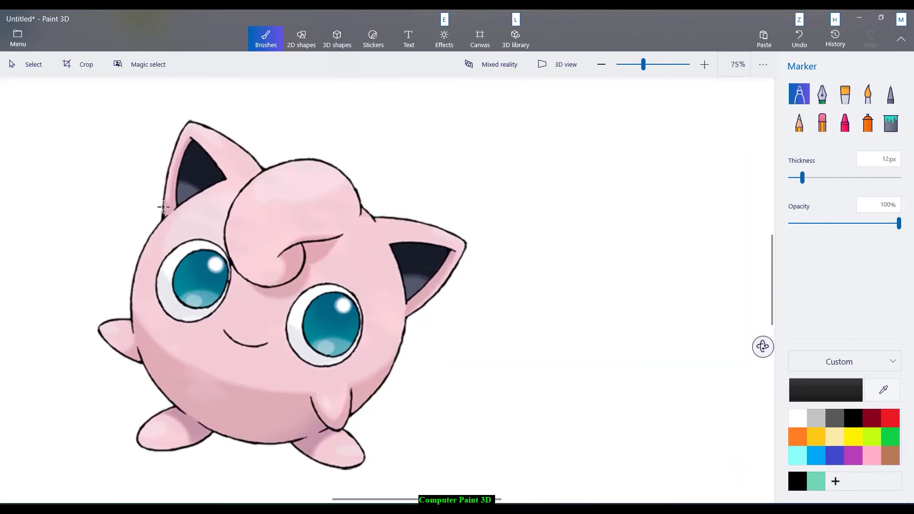
pyautogui.click(882, 390)
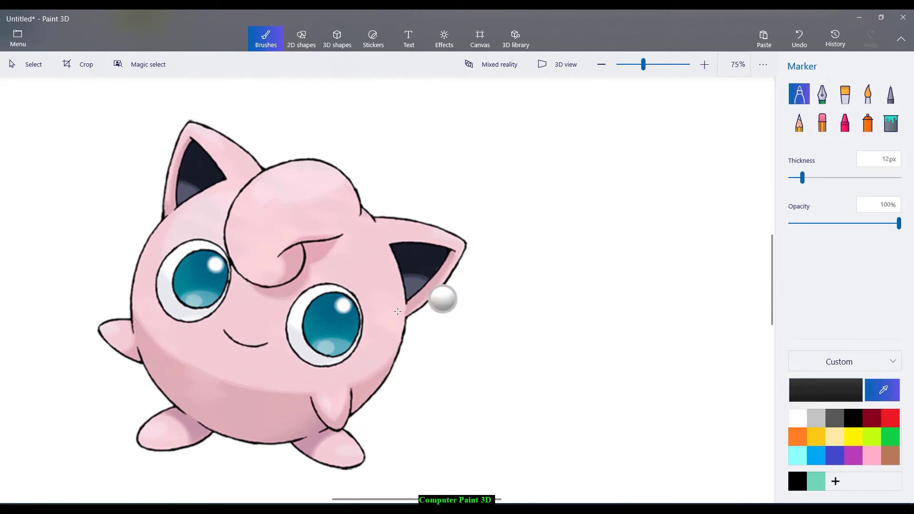
pyautogui.click(184, 193)
pyautogui.moveTo(498, 498); pyautogui.dragTo(675, 497)
pyautogui.scroll(8, 419, 295)
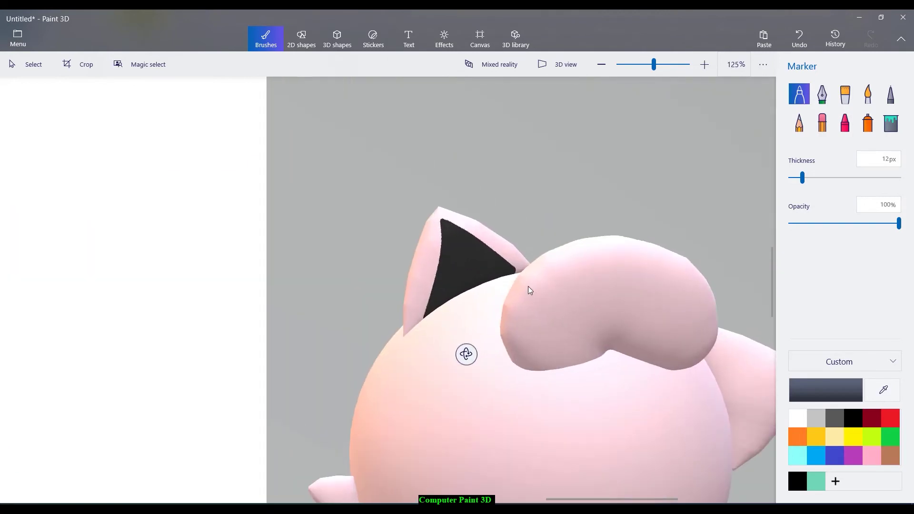
# Step: Paint a short dark Watercolor stroke in the lower corner of the 3D model's black left inner ear
pyautogui.press('alt')
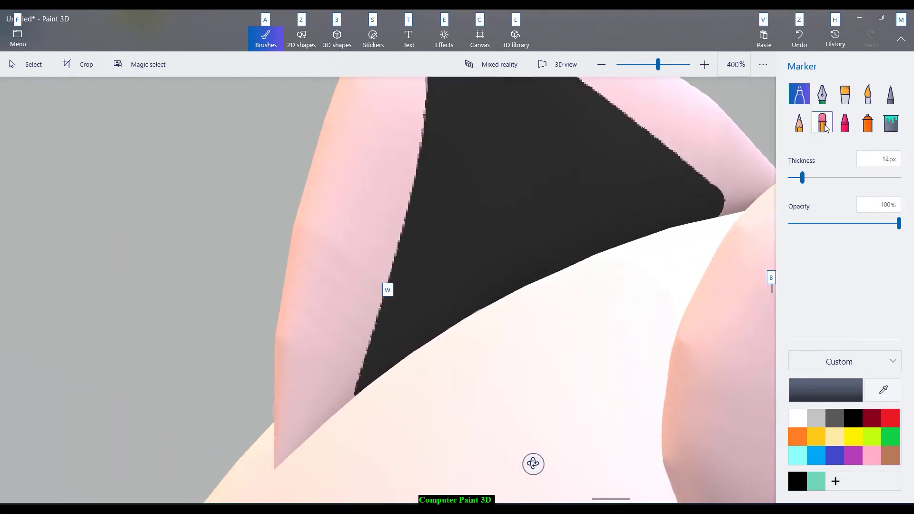
pyautogui.click(864, 95)
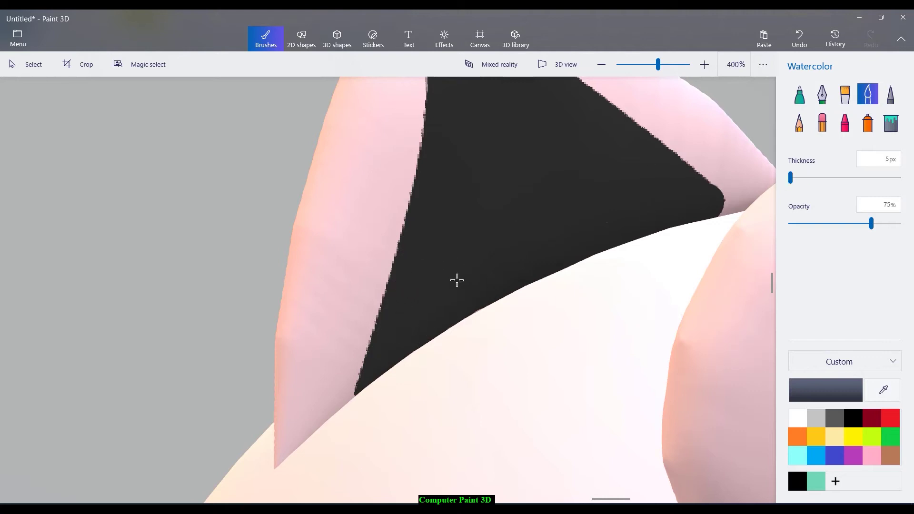
pyautogui.moveTo(411, 314); pyautogui.dragTo(392, 350)
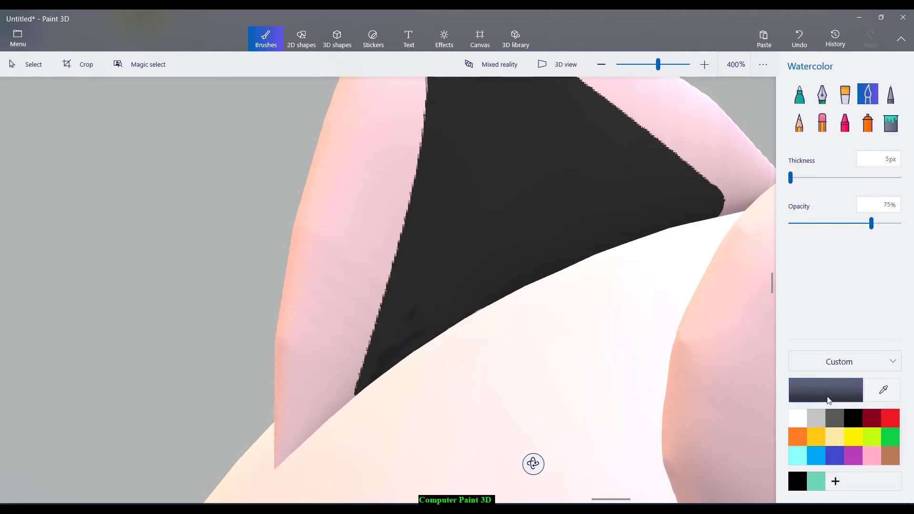
# Step: Set the Watercolor opacity to 100% and sample the grey-blue highlight from the reference drawing's left inner ear
pyautogui.scroll(-15, 518, 360)
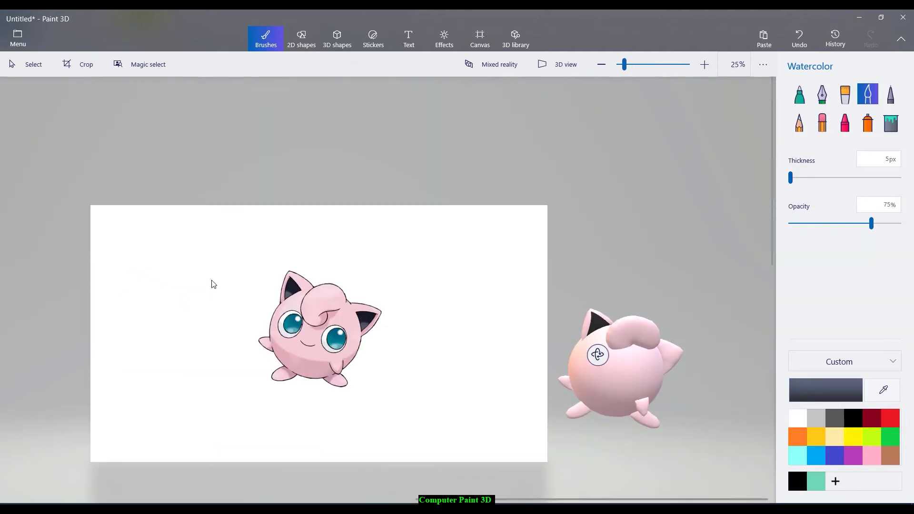
pyautogui.scroll(10, 210, 284)
pyautogui.scroll(4, 338, 329)
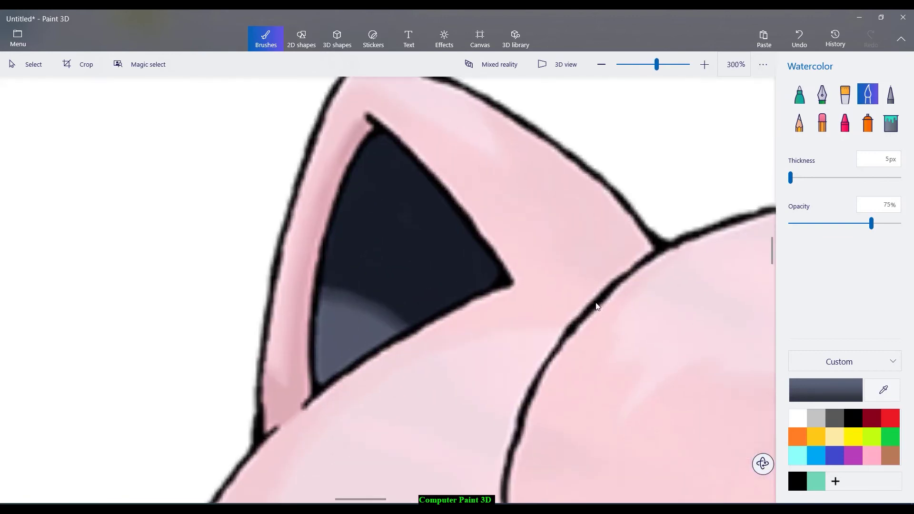
pyautogui.press('alt')
pyautogui.moveTo(871, 224); pyautogui.dragTo(900, 223)
pyautogui.click(890, 389)
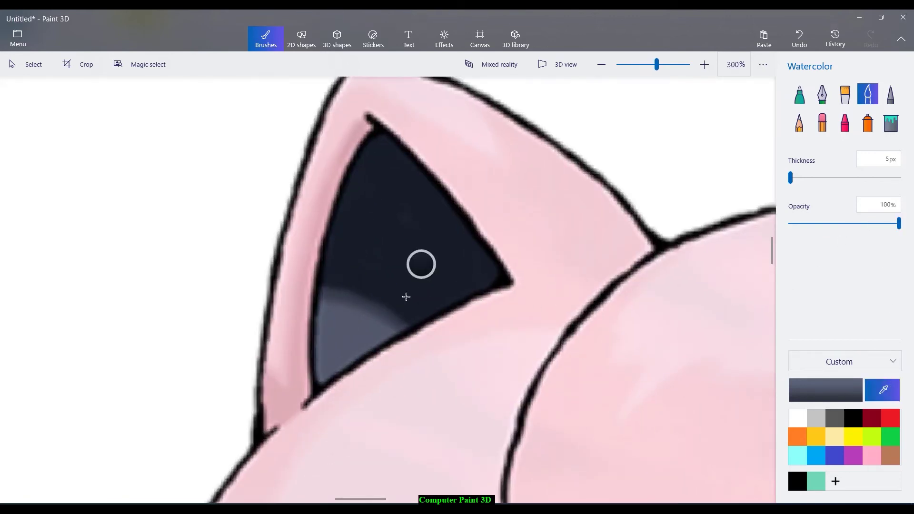
pyautogui.click(349, 314)
# Step: Paint thin 5 px grey-blue Watercolor strokes in the lower corner of the 3D model's left inner ear
pyautogui.scroll(-10, 431, 373)
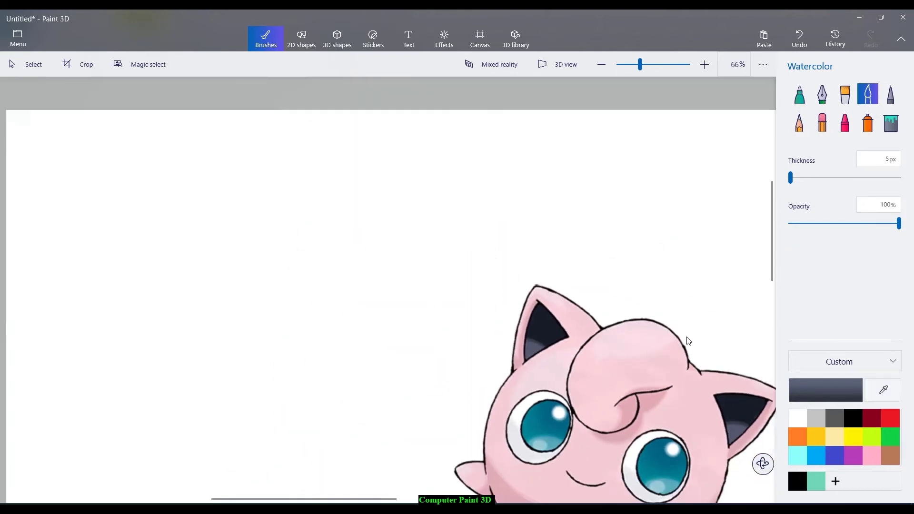
pyautogui.scroll(-3, 698, 339)
pyautogui.scroll(3, 478, 298)
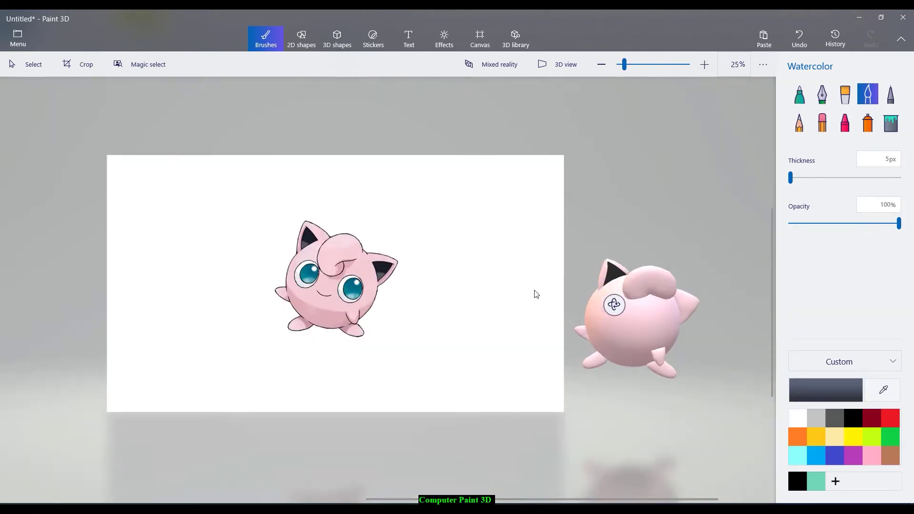
pyautogui.scroll(3, 535, 293)
pyautogui.scroll(5, 740, 285)
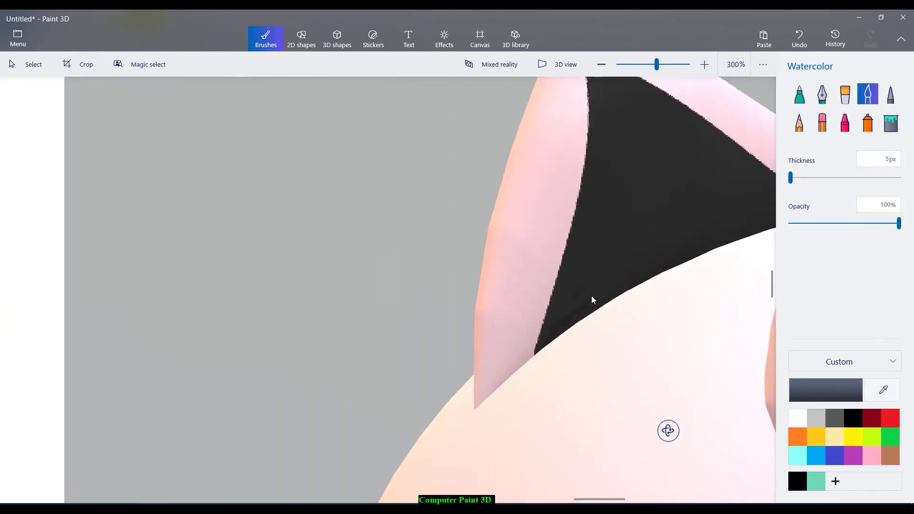
pyautogui.scroll(3, 591, 299)
pyautogui.moveTo(571, 321); pyautogui.dragTo(521, 357)
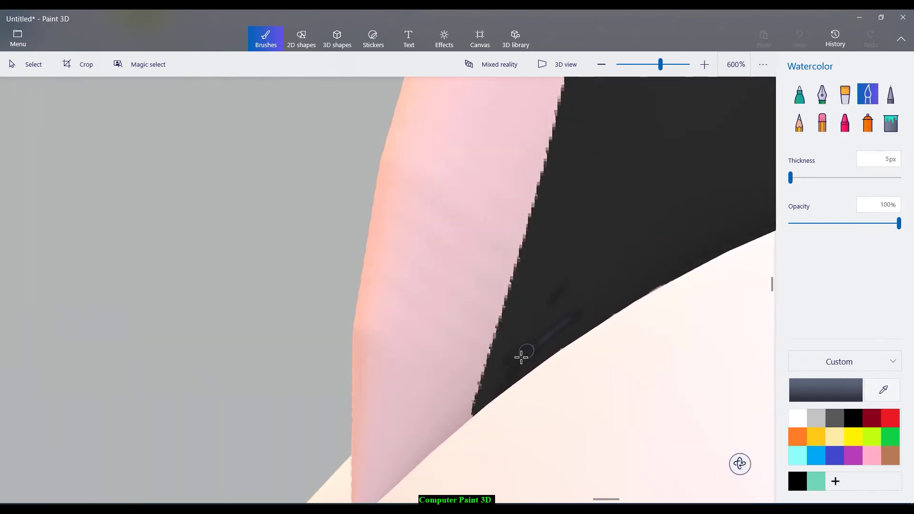
pyautogui.moveTo(521, 295); pyautogui.dragTo(505, 373)
pyautogui.moveTo(516, 298); pyautogui.dragTo(515, 305)
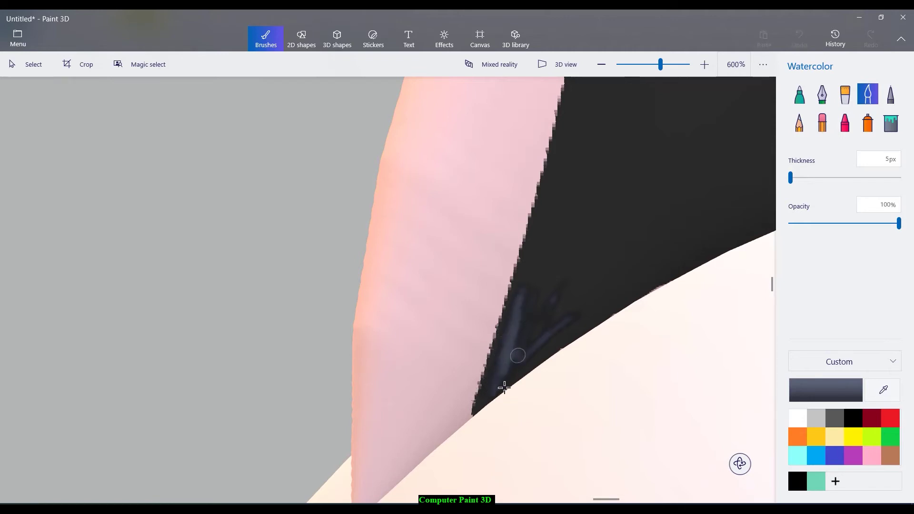
# Step: Fill out the grey-blue highlight along the base of the left inner ear with 29 px and 13 px Watercolor strokes
pyautogui.click(827, 178)
pyautogui.moveTo(598, 279)
pyautogui.mouseDown()
pyautogui.moveTo(563, 287)
pyautogui.moveTo(544, 321)
pyautogui.moveTo(581, 269)
pyautogui.moveTo(520, 333)
pyautogui.mouseUp()
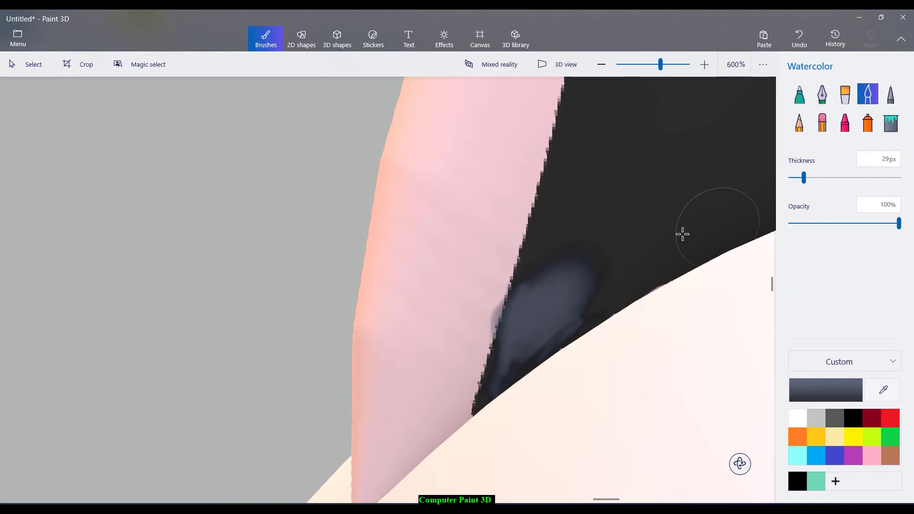
pyautogui.moveTo(557, 302)
pyautogui.mouseDown()
pyautogui.moveTo(550, 304)
pyautogui.moveTo(494, 392)
pyautogui.moveTo(573, 329)
pyautogui.moveTo(651, 291)
pyautogui.moveTo(581, 308)
pyautogui.moveTo(688, 244)
pyautogui.moveTo(569, 323)
pyautogui.moveTo(656, 249)
pyautogui.moveTo(609, 318)
pyautogui.moveTo(677, 262)
pyautogui.moveTo(578, 303)
pyautogui.moveTo(655, 219)
pyautogui.moveTo(560, 293)
pyautogui.moveTo(545, 284)
pyautogui.moveTo(548, 234)
pyautogui.moveTo(526, 262)
pyautogui.moveTo(512, 328)
pyautogui.moveTo(541, 294)
pyautogui.moveTo(521, 364)
pyautogui.moveTo(593, 289)
pyautogui.moveTo(542, 324)
pyautogui.moveTo(603, 284)
pyautogui.moveTo(566, 346)
pyautogui.mouseUp()
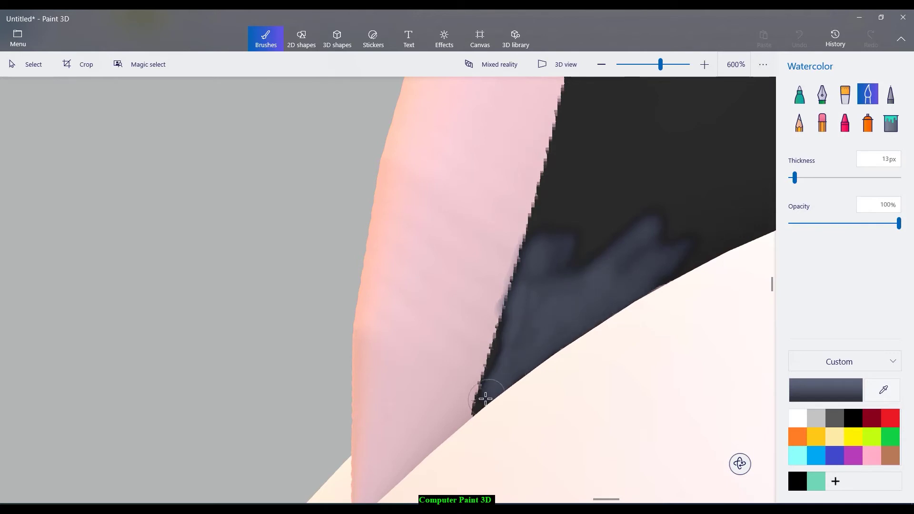
pyautogui.moveTo(521, 367)
pyautogui.mouseDown()
pyautogui.moveTo(605, 240)
pyautogui.moveTo(609, 199)
pyautogui.moveTo(554, 259)
pyautogui.moveTo(564, 221)
pyautogui.moveTo(534, 263)
pyautogui.moveTo(554, 194)
pyautogui.moveTo(549, 264)
pyautogui.moveTo(581, 293)
pyautogui.moveTo(575, 229)
pyautogui.moveTo(551, 187)
pyautogui.moveTo(616, 191)
pyautogui.moveTo(705, 239)
pyautogui.moveTo(711, 260)
pyautogui.moveTo(682, 251)
pyautogui.moveTo(637, 304)
pyautogui.moveTo(636, 256)
pyautogui.moveTo(682, 262)
pyautogui.moveTo(654, 278)
pyautogui.moveTo(679, 243)
pyautogui.moveTo(635, 222)
pyautogui.moveTo(589, 278)
pyautogui.moveTo(650, 253)
pyautogui.moveTo(587, 232)
pyautogui.moveTo(576, 284)
pyautogui.moveTo(555, 220)
pyautogui.moveTo(584, 211)
pyautogui.moveTo(652, 224)
pyautogui.moveTo(691, 257)
pyautogui.moveTo(611, 219)
pyautogui.moveTo(680, 260)
pyautogui.moveTo(690, 249)
pyautogui.moveTo(649, 214)
pyautogui.moveTo(609, 204)
pyautogui.moveTo(580, 222)
pyautogui.moveTo(565, 261)
pyautogui.moveTo(573, 202)
pyautogui.moveTo(569, 248)
pyautogui.moveTo(630, 253)
pyautogui.moveTo(579, 305)
pyautogui.moveTo(632, 213)
pyautogui.moveTo(564, 317)
pyautogui.moveTo(525, 332)
pyautogui.moveTo(555, 272)
pyautogui.moveTo(560, 299)
pyautogui.moveTo(580, 290)
pyautogui.mouseUp()
# Step: Delete the plain pink ear on the right side of the 3D model
pyautogui.keyDown('ctrl'); pyautogui.scroll(-10, 681, 200); pyautogui.keyUp('ctrl')
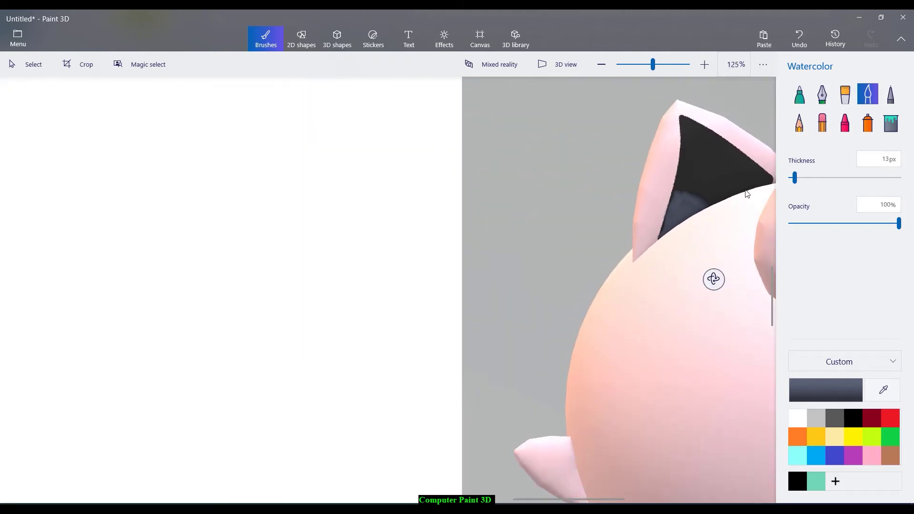
pyautogui.keyDown('ctrl'); pyautogui.scroll(-6, 766, 186); pyautogui.keyUp('ctrl')
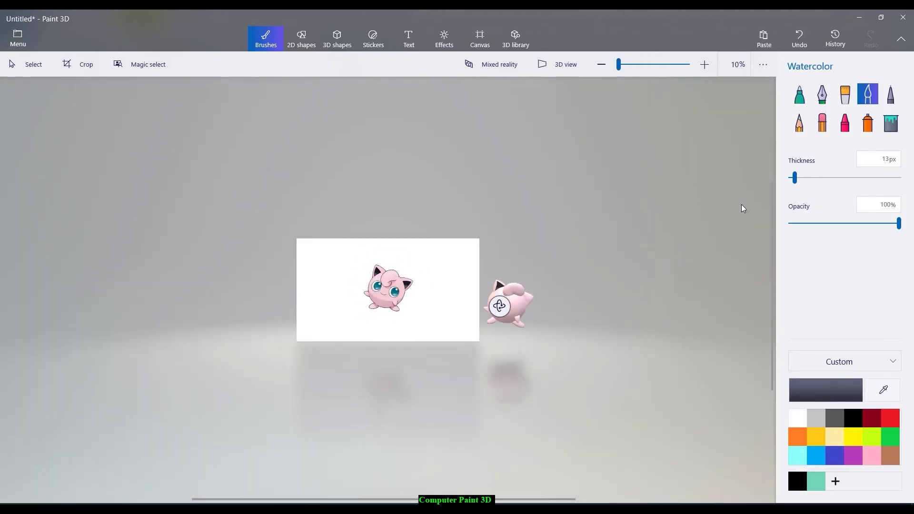
pyautogui.keyDown('ctrl'); pyautogui.scroll(8, 619, 281); pyautogui.keyUp('ctrl')
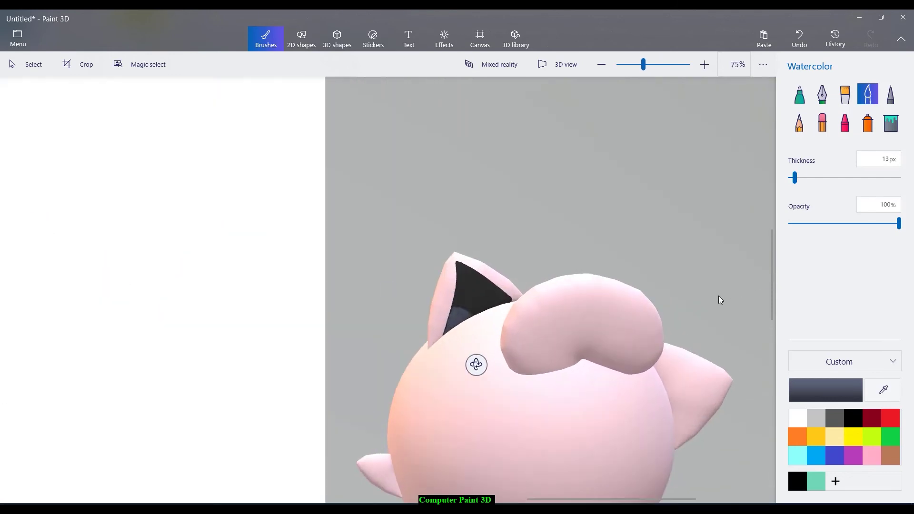
pyautogui.press('alt')
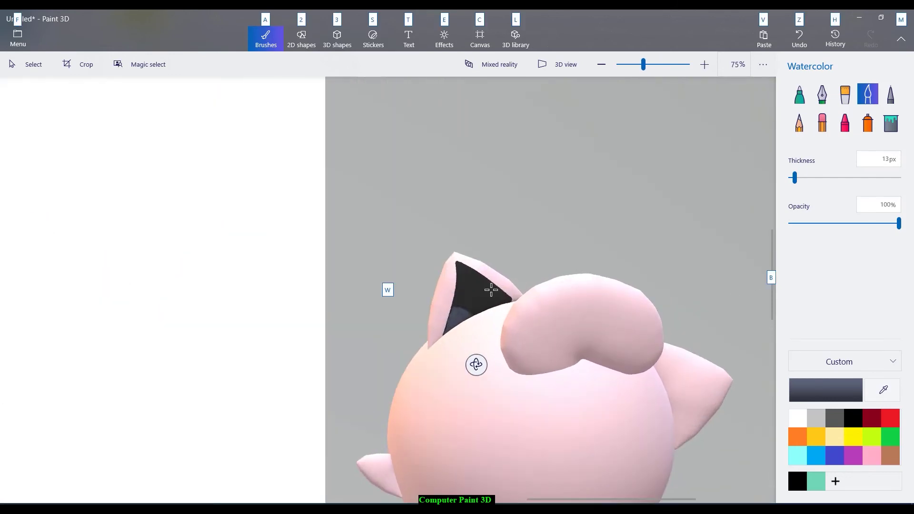
pyautogui.press('alt')
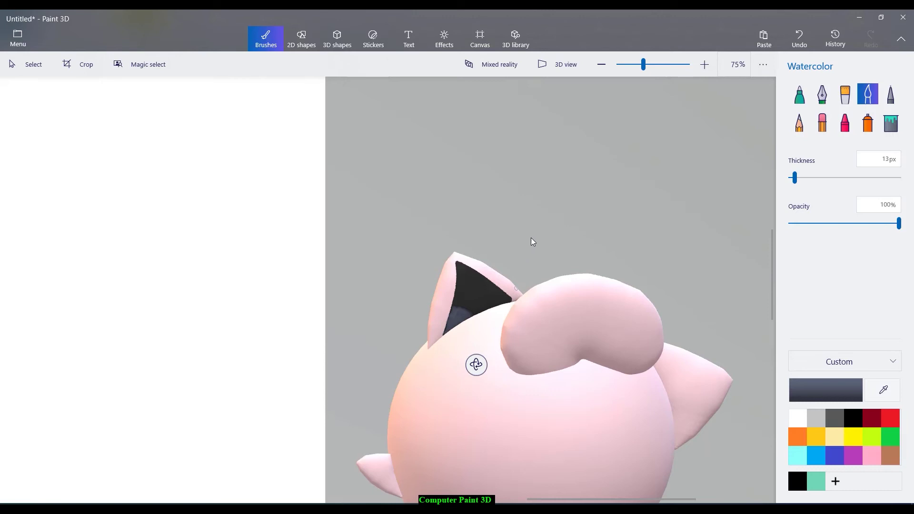
pyautogui.keyDown('ctrl'); pyautogui.scroll(-1, 633, 299); pyautogui.keyUp('ctrl')
pyautogui.press('alt')
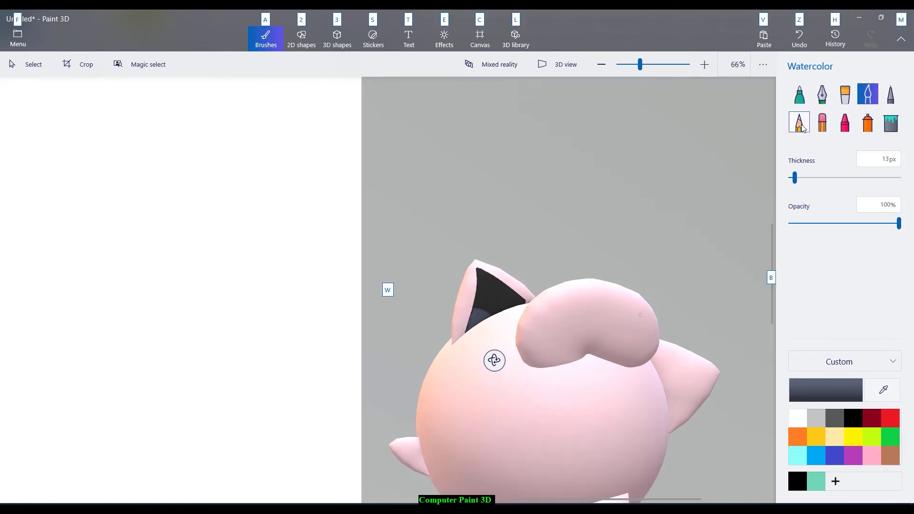
pyautogui.click(29, 64)
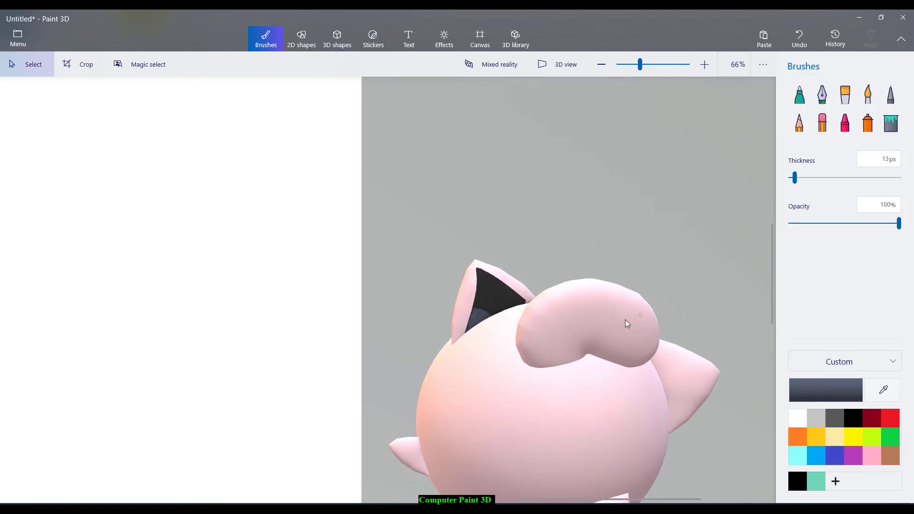
pyautogui.click(694, 360)
pyautogui.press('Delete')
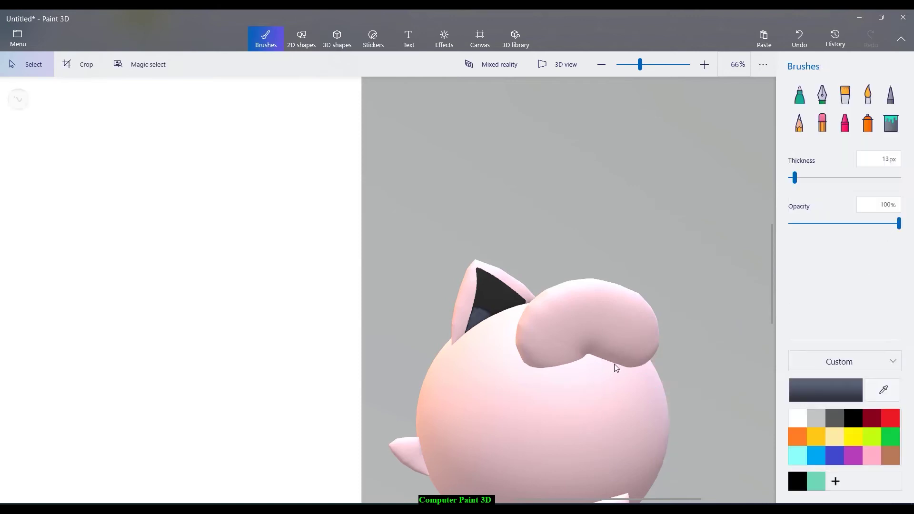
# Step: Duplicate the painted left ear, place the copy to the right of the body and flip it horizontally
pyautogui.click(498, 311)
pyautogui.click(830, 259)
pyautogui.click(739, 295)
pyautogui.hotkey('ctrl', 'v')
pyautogui.moveTo(495, 309); pyautogui.dragTo(716, 363)
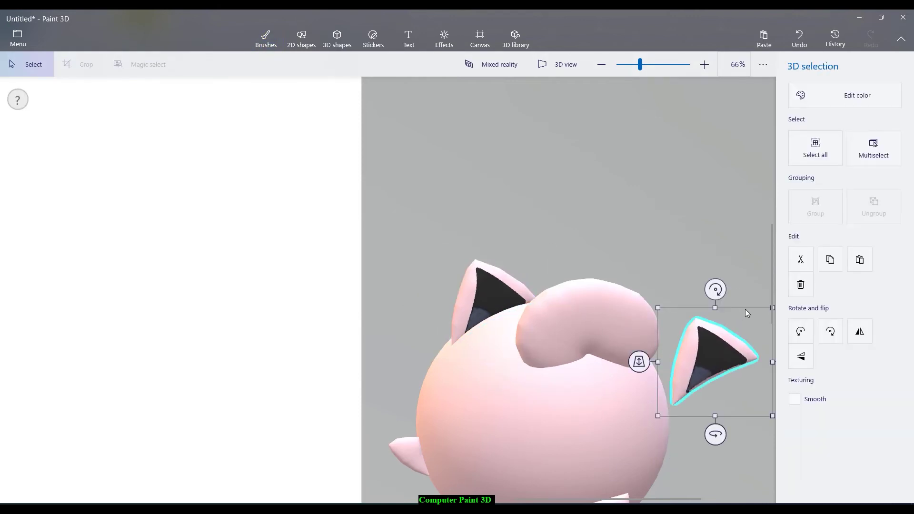
pyautogui.click(864, 341)
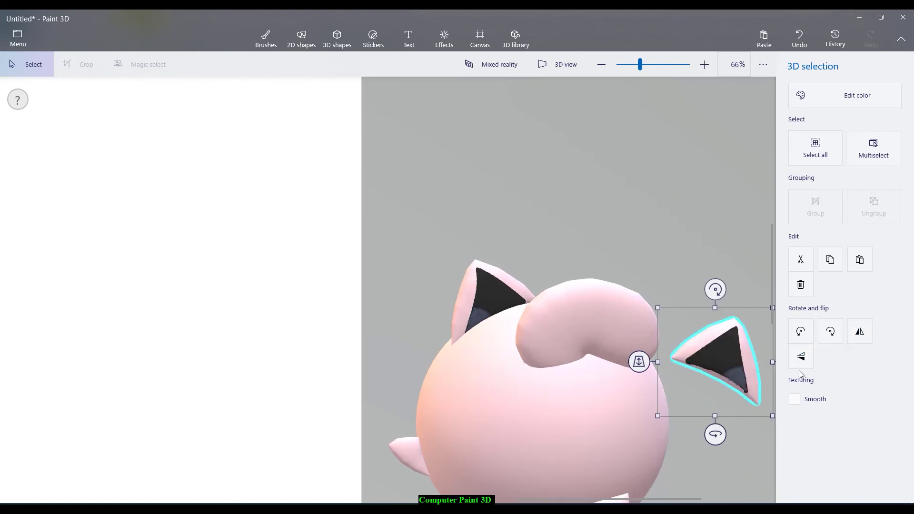
# Step: Rotate the flipped ear clockwise, move it against the body's upper right side and adjust its depth
pyautogui.moveTo(722, 298); pyautogui.dragTo(747, 313)
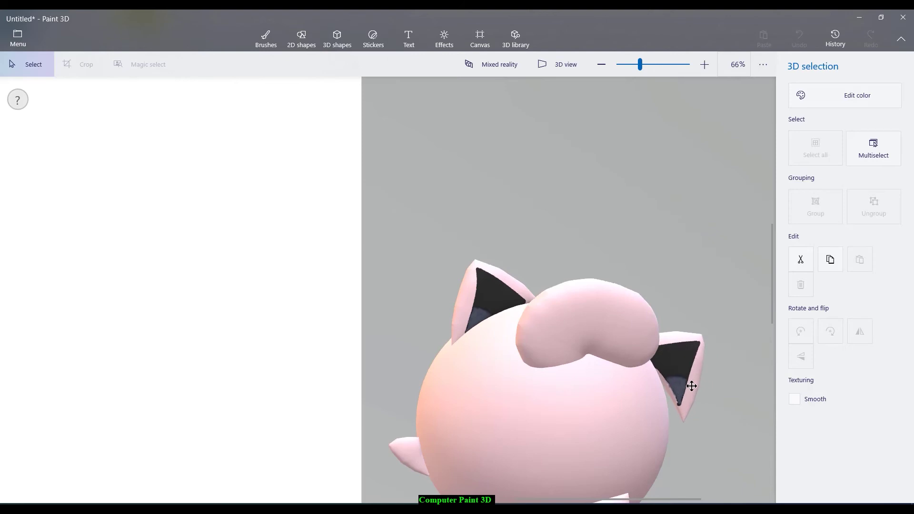
pyautogui.click(706, 387)
pyautogui.moveTo(706, 387); pyautogui.dragTo(718, 387)
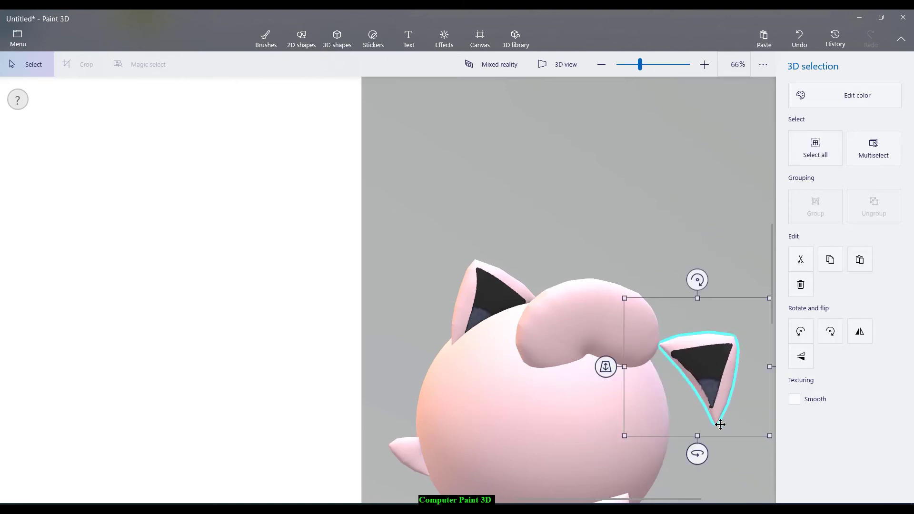
pyautogui.moveTo(703, 278)
pyautogui.mouseDown()
pyautogui.moveTo(720, 286)
pyautogui.moveTo(710, 281)
pyautogui.mouseUp()
pyautogui.moveTo(749, 388); pyautogui.dragTo(696, 397)
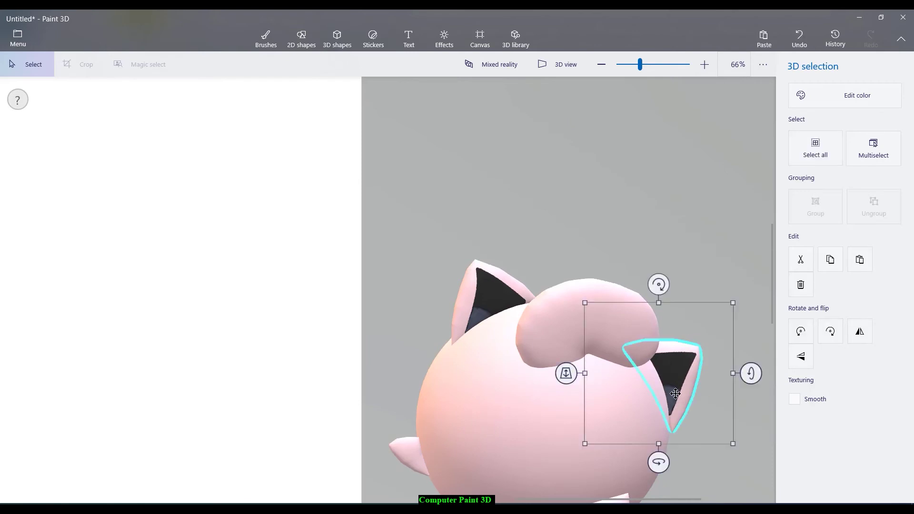
pyautogui.moveTo(573, 383)
pyautogui.mouseDown()
pyautogui.moveTo(570, 406)
pyautogui.moveTo(585, 378)
pyautogui.mouseUp()
pyautogui.click(731, 274)
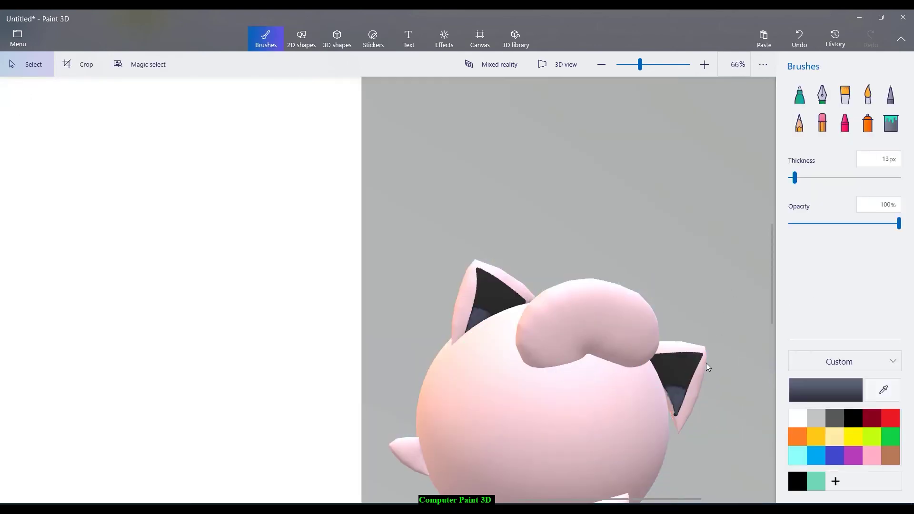
# Step: Lower the right ear slightly and rotate it further clockwise so its tip points outward from the head
pyautogui.moveTo(689, 392); pyautogui.dragTo(703, 426)
pyautogui.moveTo(679, 299)
pyautogui.mouseDown()
pyautogui.moveTo(698, 306)
pyautogui.moveTo(708, 370)
pyautogui.mouseUp()
pyautogui.click(729, 262)
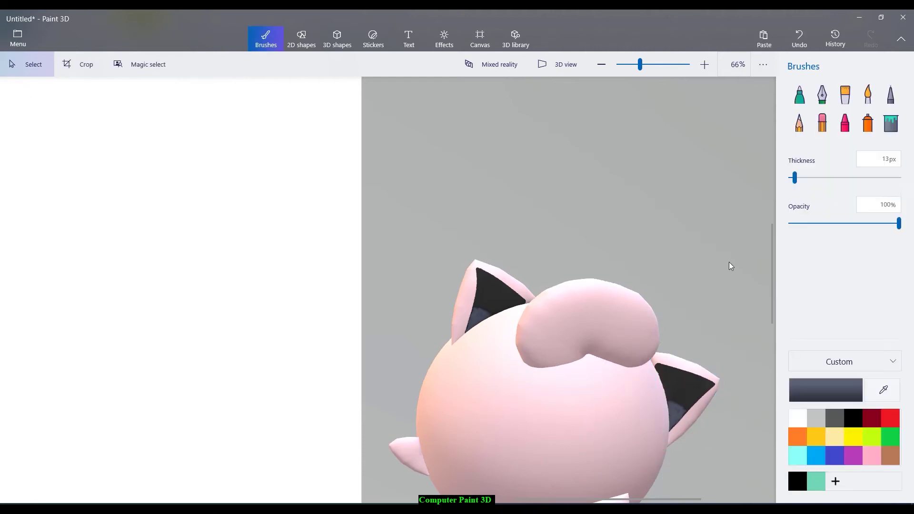
pyautogui.scroll(-3, 699, 286)
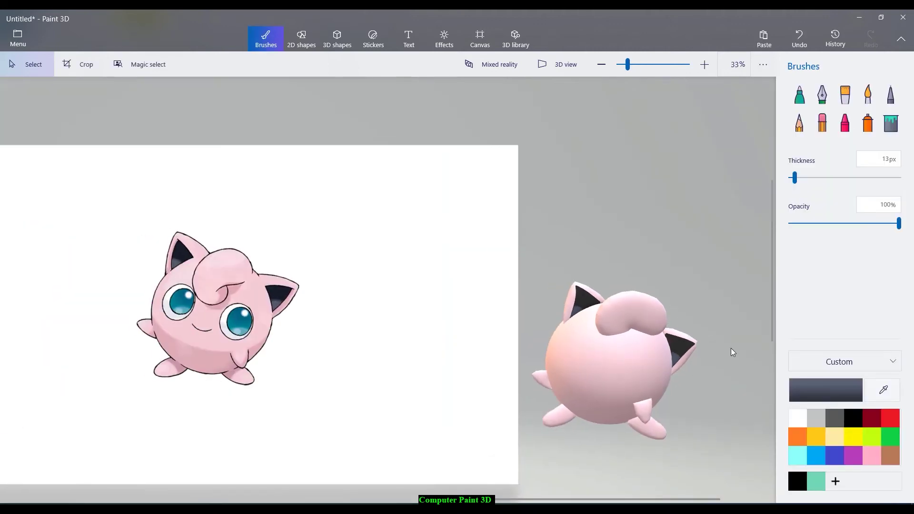
pyautogui.scroll(2, 729, 350)
pyautogui.scroll(-1, 658, 305)
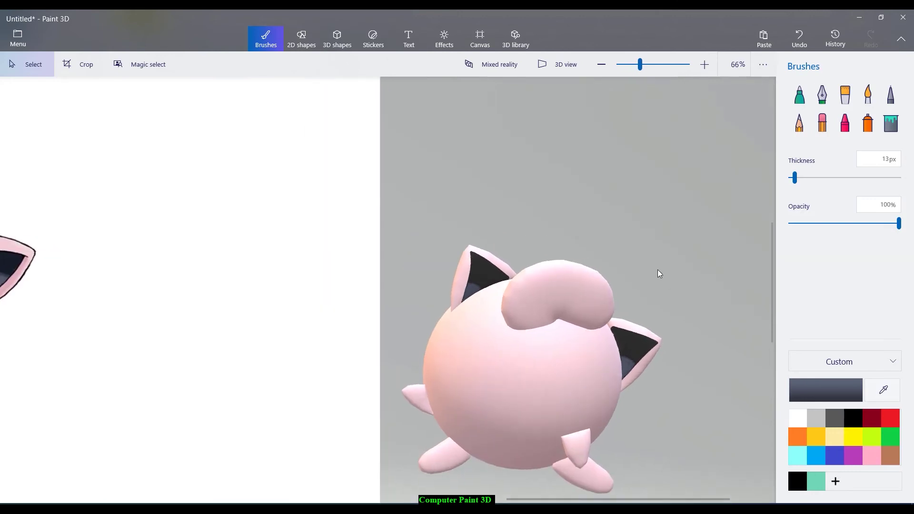
pyautogui.scroll(2, 659, 264)
pyautogui.press('alt')
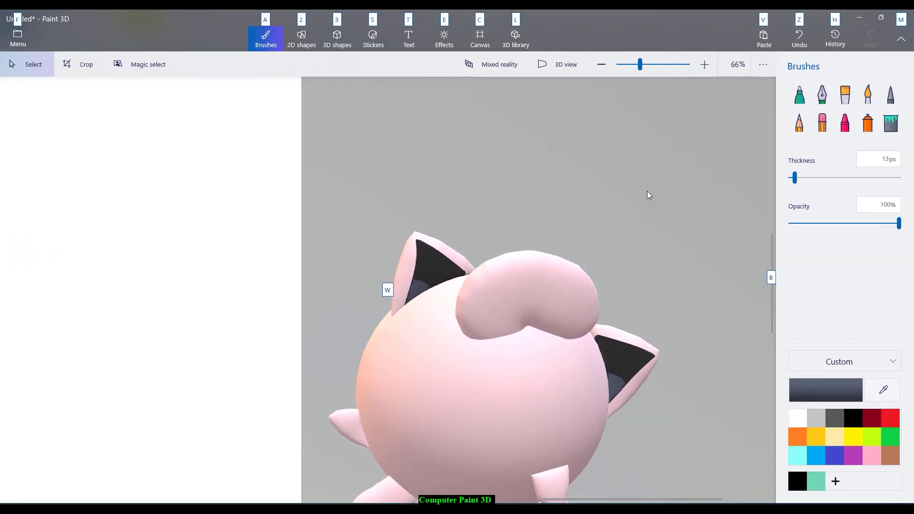
pyautogui.press('alt')
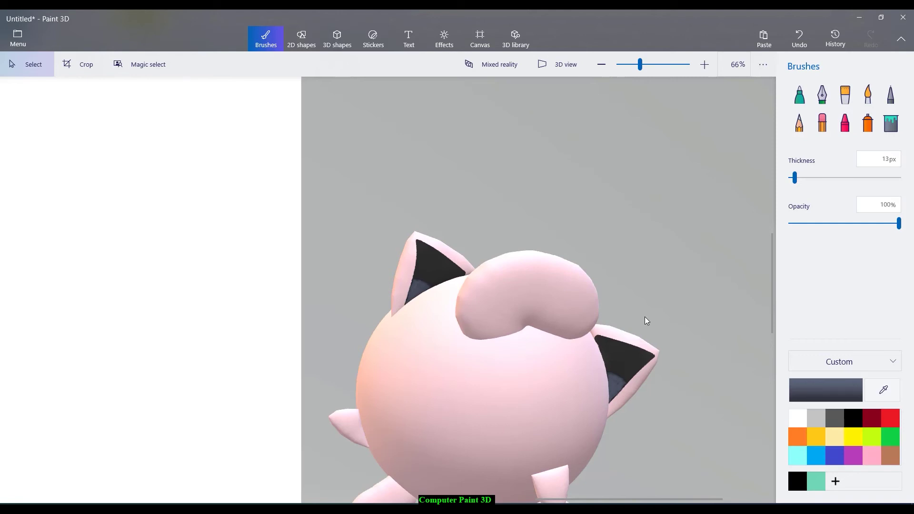
# Step: Try an unfilled black 10 px circle as the left eye's outline on the body below the left ear, and undo it
pyautogui.click(311, 40)
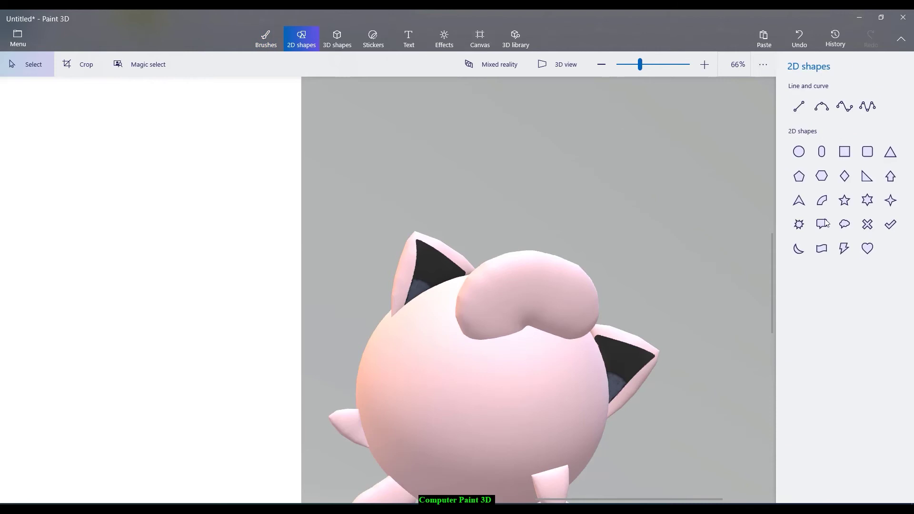
pyautogui.click(798, 149)
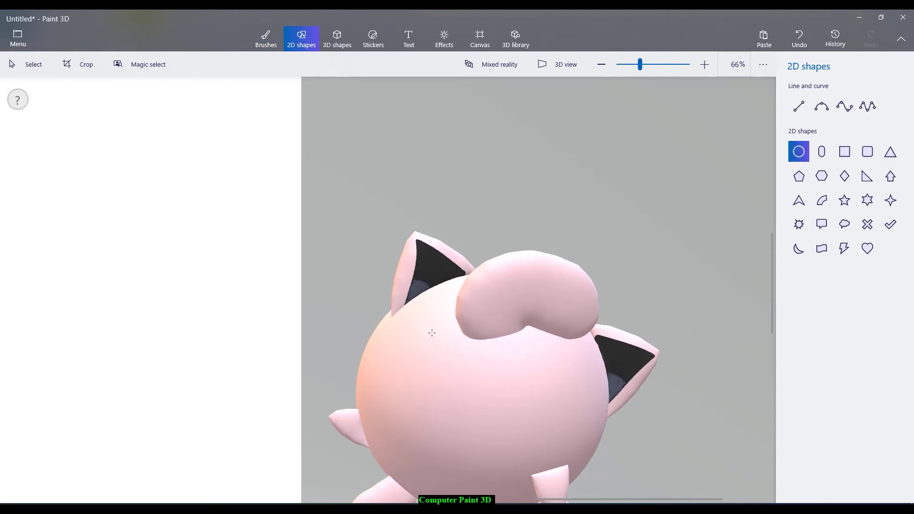
pyautogui.moveTo(437, 340)
pyautogui.mouseDown()
pyautogui.moveTo(524, 425)
pyautogui.moveTo(452, 426)
pyautogui.moveTo(514, 443)
pyautogui.moveTo(504, 420)
pyautogui.moveTo(461, 422)
pyautogui.moveTo(492, 427)
pyautogui.mouseUp()
pyautogui.moveTo(465, 373); pyautogui.dragTo(437, 366)
pyautogui.moveTo(466, 417)
pyautogui.mouseDown()
pyautogui.moveTo(475, 423)
pyautogui.moveTo(431, 390)
pyautogui.moveTo(458, 410)
pyautogui.mouseUp()
pyautogui.moveTo(431, 383); pyautogui.dragTo(419, 401)
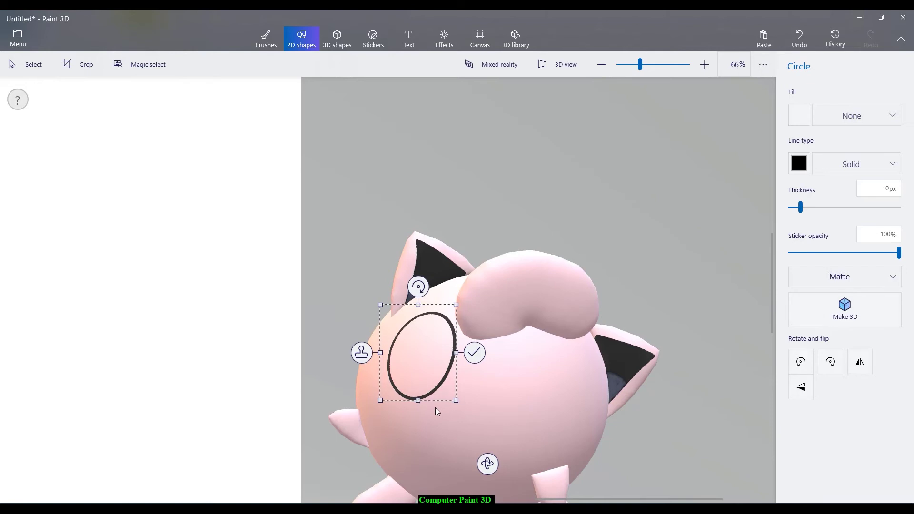
pyautogui.moveTo(422, 357); pyautogui.dragTo(422, 357)
pyautogui.click(461, 406)
pyautogui.click(454, 369)
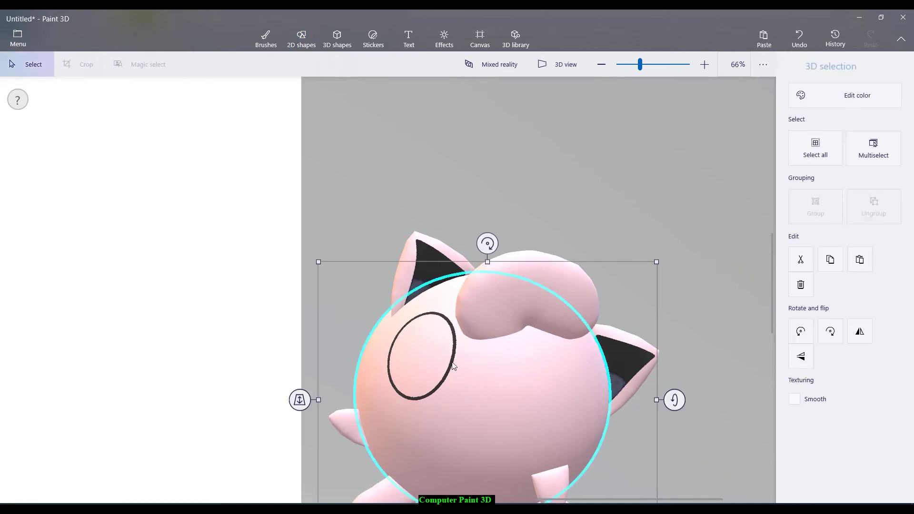
pyautogui.press('ctrl')
pyautogui.hotkey('ctrl', 'z')
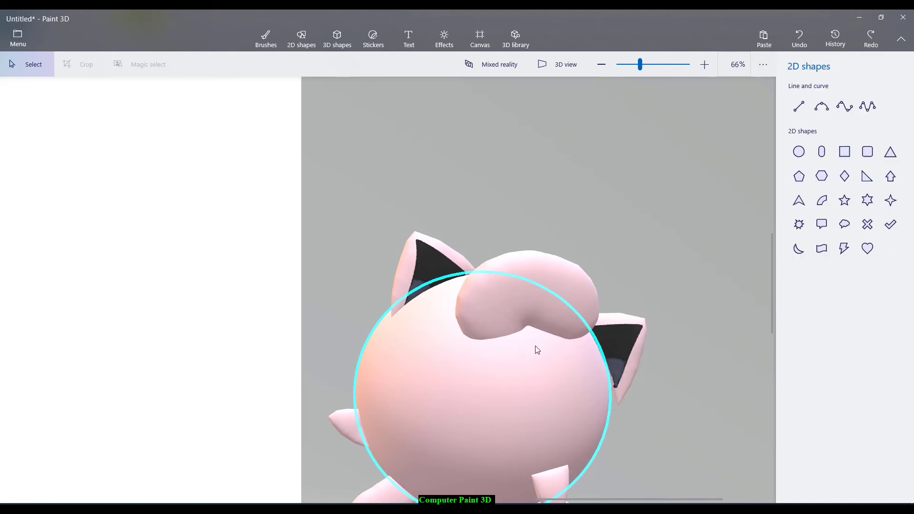
# Step: Draw another unfilled black 10 px circle on the body below the left ear, widen it slightly and apply it as the left eye
pyautogui.click(812, 156)
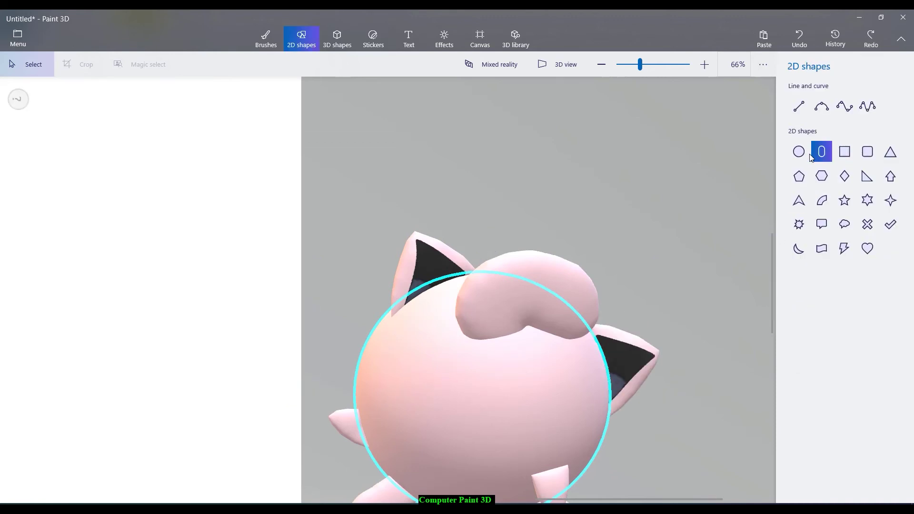
pyautogui.click(803, 154)
pyautogui.moveTo(401, 341); pyautogui.dragTo(475, 435)
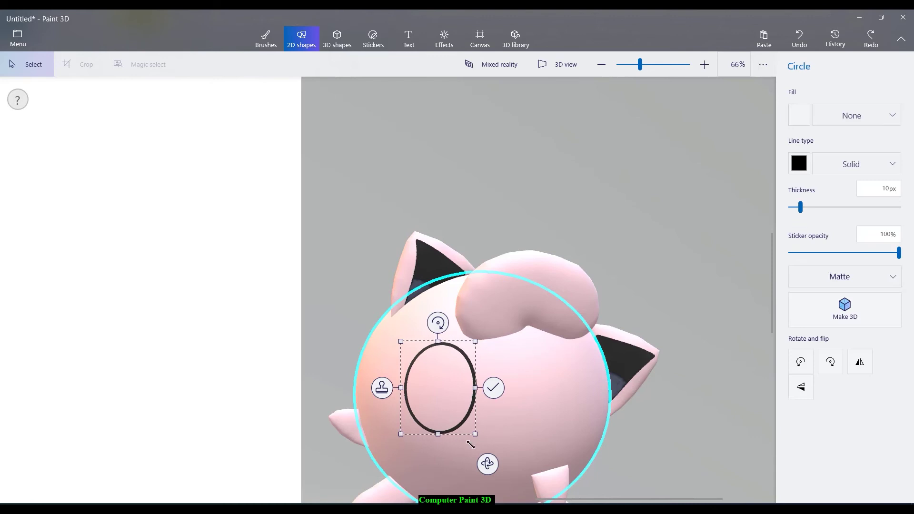
pyautogui.moveTo(444, 386); pyautogui.dragTo(430, 359)
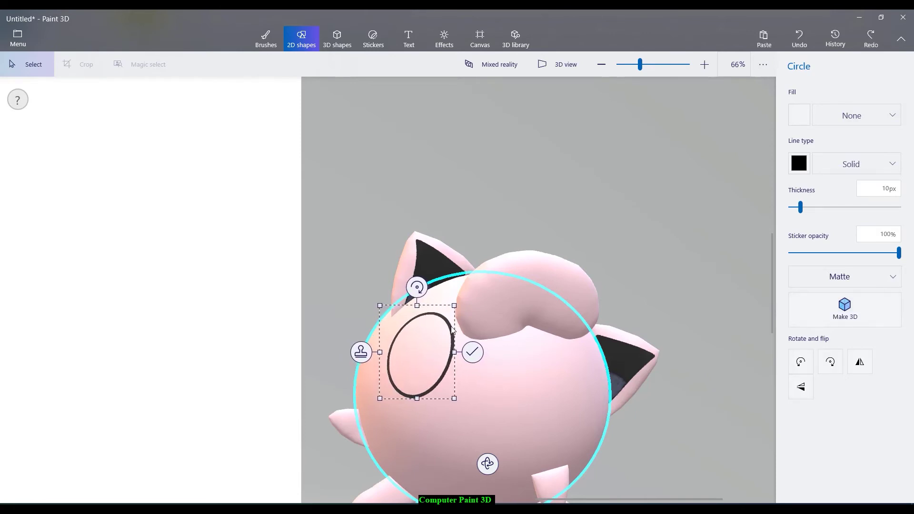
pyautogui.moveTo(457, 308); pyautogui.dragTo(462, 306)
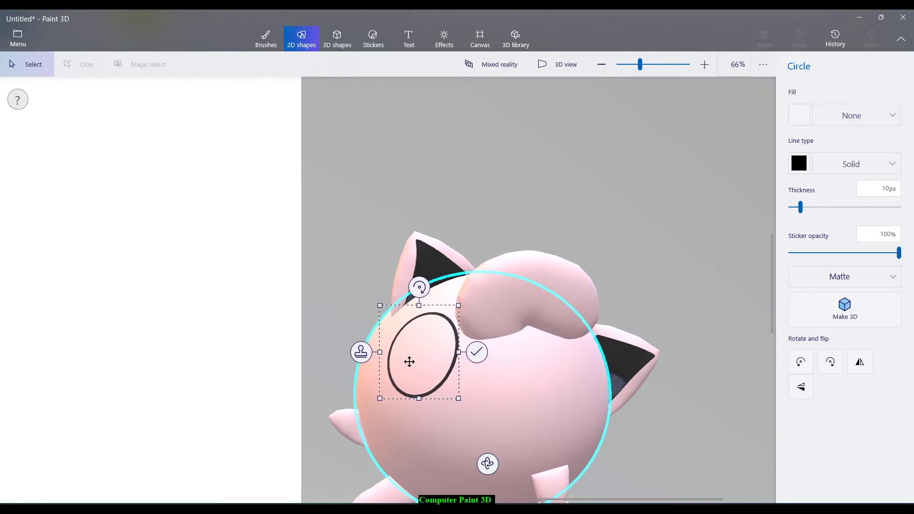
pyautogui.press('Return')
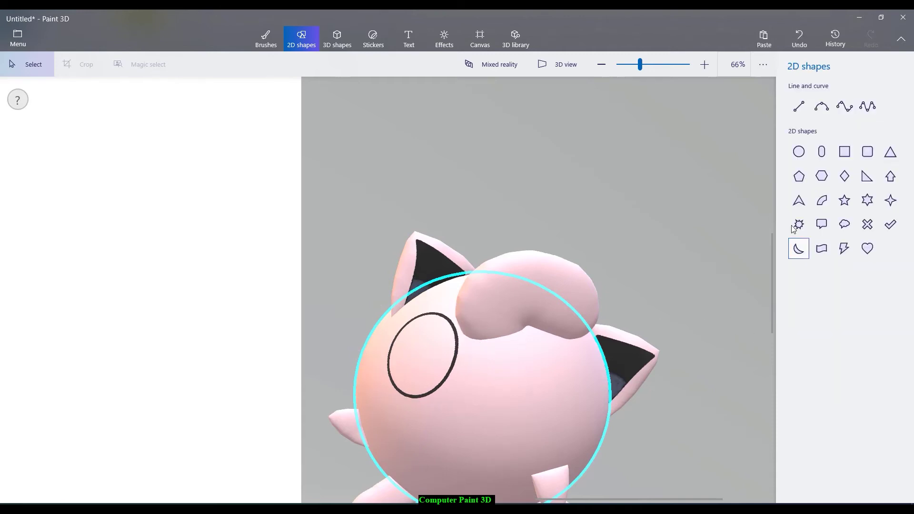
# Step: Undo the left eye's circle outline and redo the right ear's placement
pyautogui.moveTo(639, 64)
pyautogui.mouseDown()
pyautogui.moveTo(627, 59)
pyautogui.moveTo(647, 68)
pyautogui.moveTo(631, 65)
pyautogui.mouseUp()
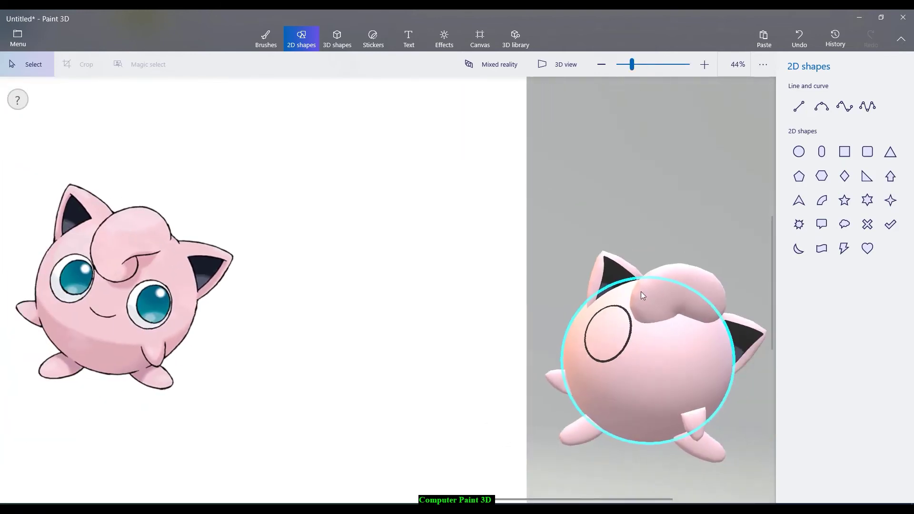
pyautogui.click(626, 333)
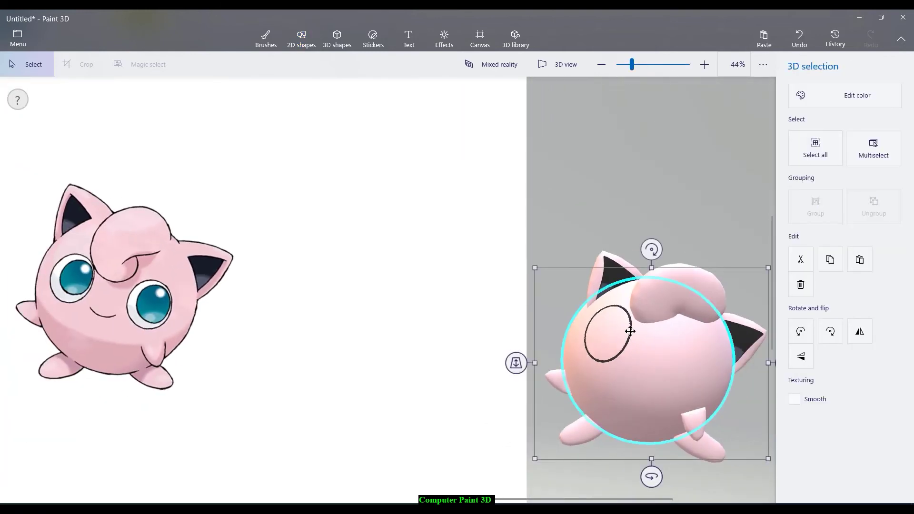
pyautogui.hotkey('ctrl', '2')
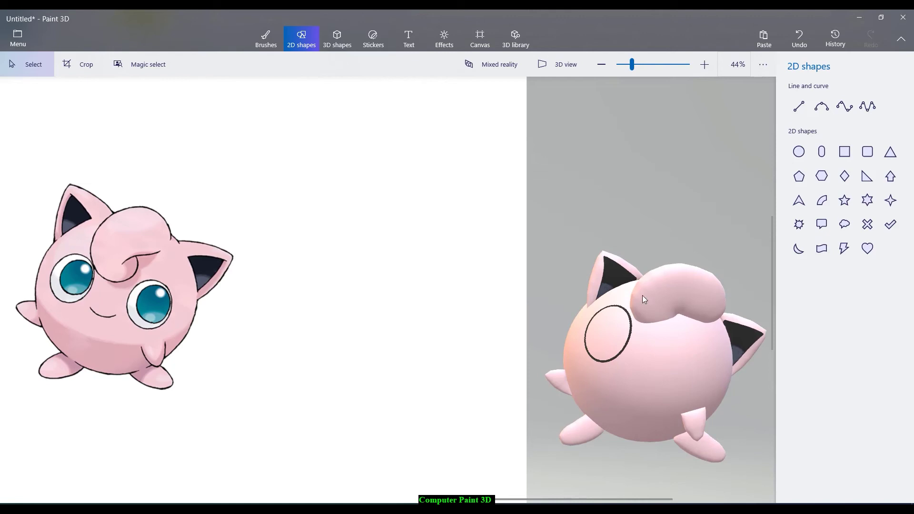
pyautogui.hotkey('ctrl', 'z')
pyautogui.click(649, 302)
pyautogui.hotkey('ctrl', 'z')
pyautogui.hotkey('ctrl', 'z')
pyautogui.hotkey('ctrl', 'z')
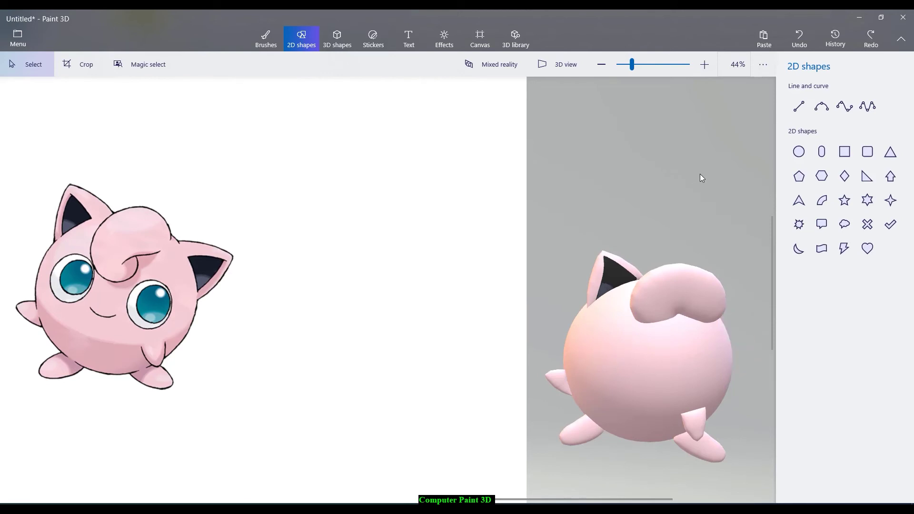
pyautogui.hotkey('ctrl', 'y')
pyautogui.hotkey('ctrl', 'y')
pyautogui.hotkey('ctrl', 'z')
# Step: Draw an unfilled black circle with a 2 px line as the left eye's outline on the body below the left ear
pyautogui.click(798, 151)
pyautogui.moveTo(596, 318); pyautogui.dragTo(655, 389)
pyautogui.moveTo(620, 351)
pyautogui.mouseDown()
pyautogui.moveTo(594, 333)
pyautogui.moveTo(624, 355)
pyautogui.moveTo(617, 347)
pyautogui.mouseUp()
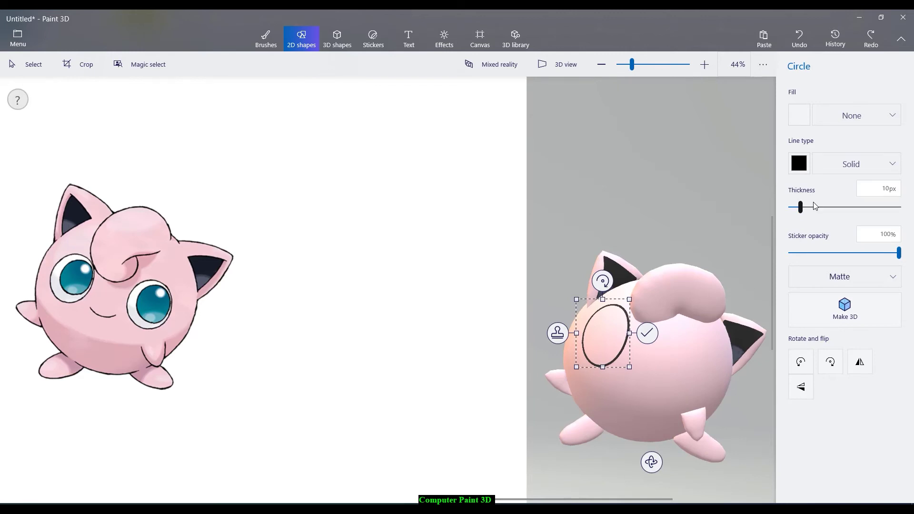
pyautogui.moveTo(800, 208); pyautogui.dragTo(800, 214)
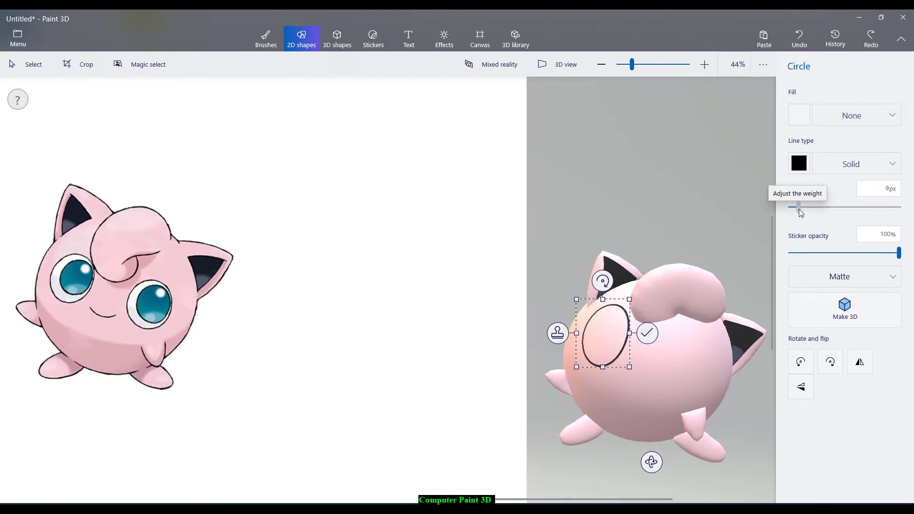
pyautogui.moveTo(801, 213); pyautogui.dragTo(800, 209)
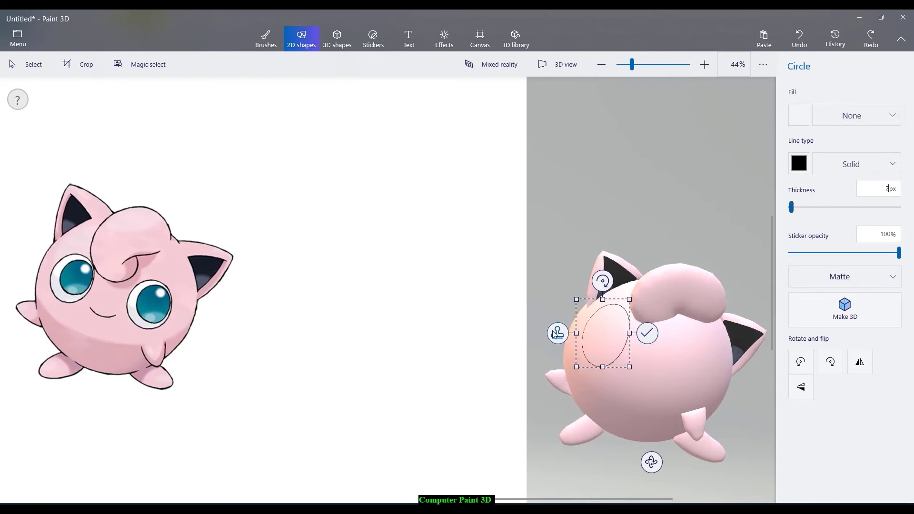
pyautogui.moveTo(591, 338); pyautogui.dragTo(667, 349)
pyautogui.click(665, 343)
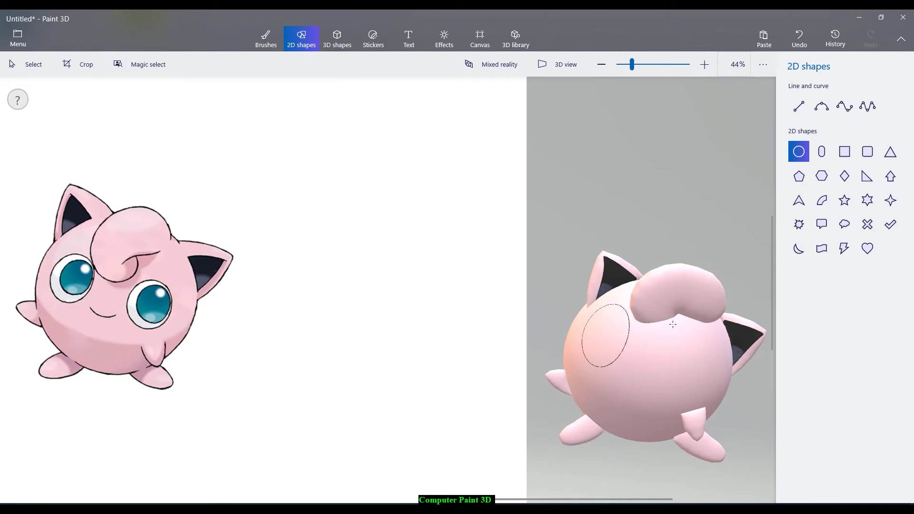
# Step: Draw a matching unfilled 2 px circle below the hair curl, tilt it clockwise, position it and apply it as the right eye's outline
pyautogui.moveTo(672, 328); pyautogui.dragTo(696, 394)
pyautogui.moveTo(726, 358); pyautogui.dragTo(705, 354)
pyautogui.moveTo(720, 391); pyautogui.dragTo(704, 392)
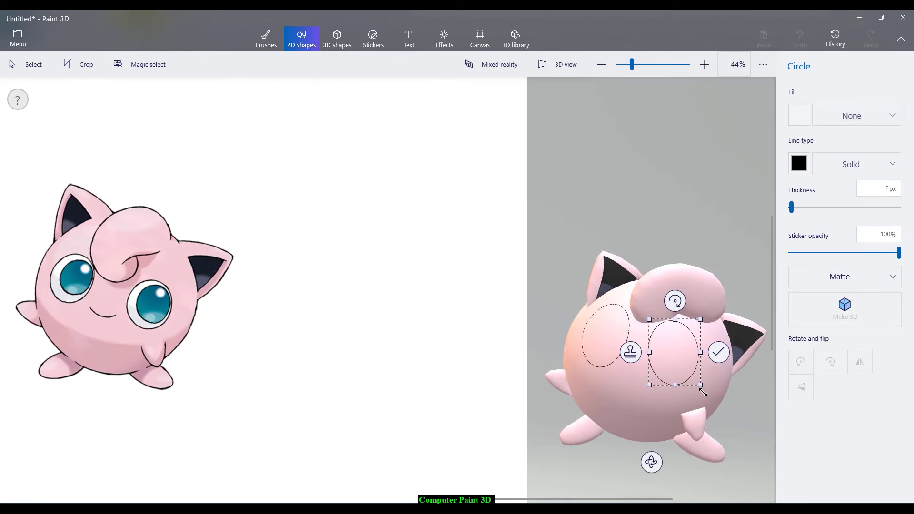
pyautogui.moveTo(703, 392); pyautogui.dragTo(702, 361)
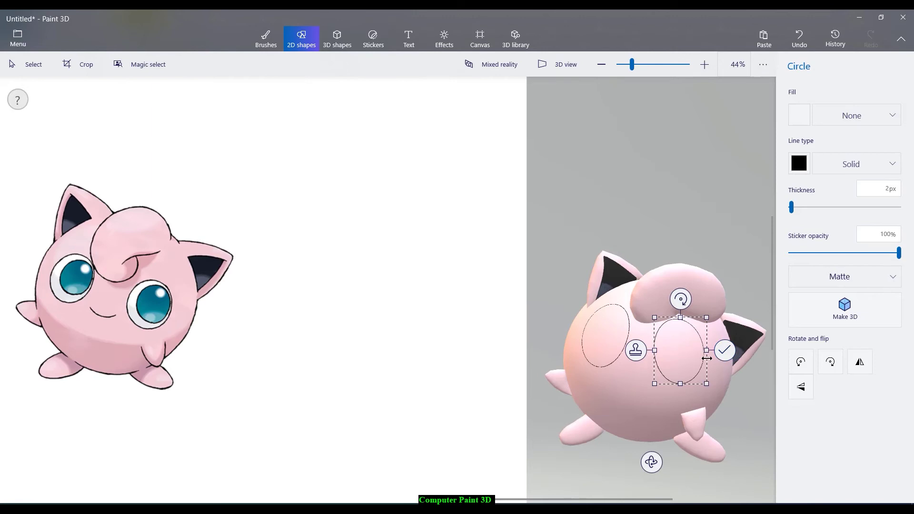
pyautogui.moveTo(704, 361); pyautogui.dragTo(707, 369)
pyautogui.moveTo(682, 298); pyautogui.dragTo(699, 302)
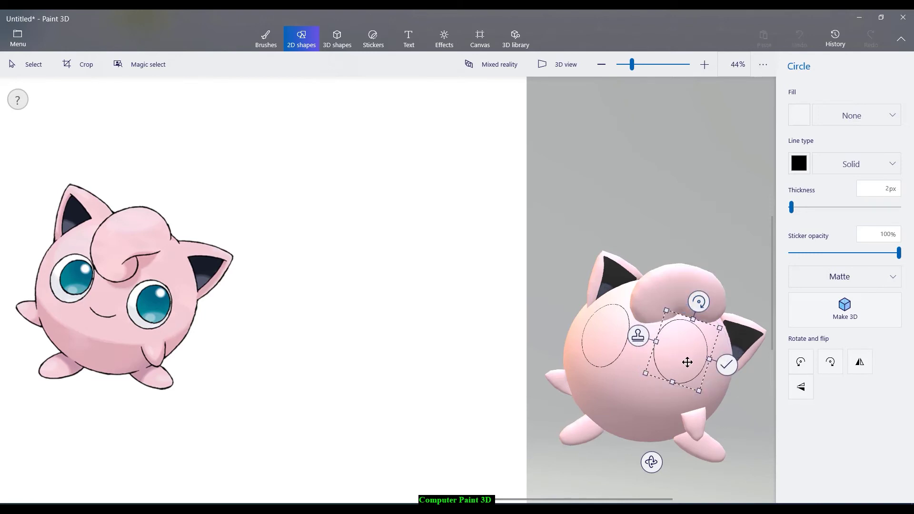
pyautogui.moveTo(684, 363); pyautogui.dragTo(689, 361)
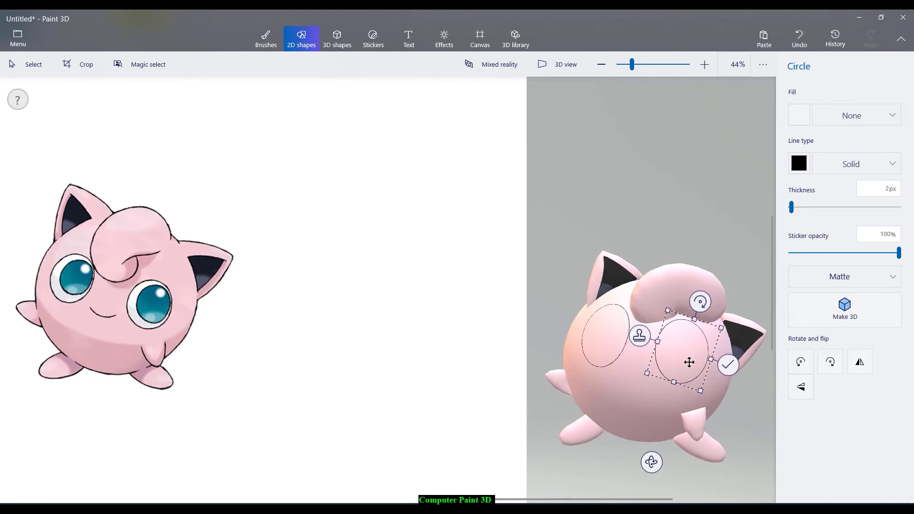
pyautogui.click(733, 366)
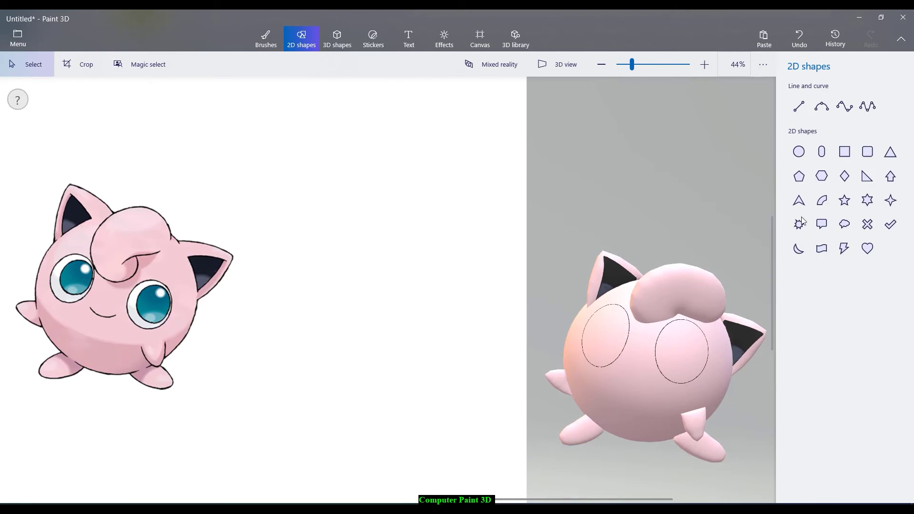
# Step: Draw a smaller circle for the iris inside the upper right of the left eye's outline and fine-tune its size and position
pyautogui.click(799, 151)
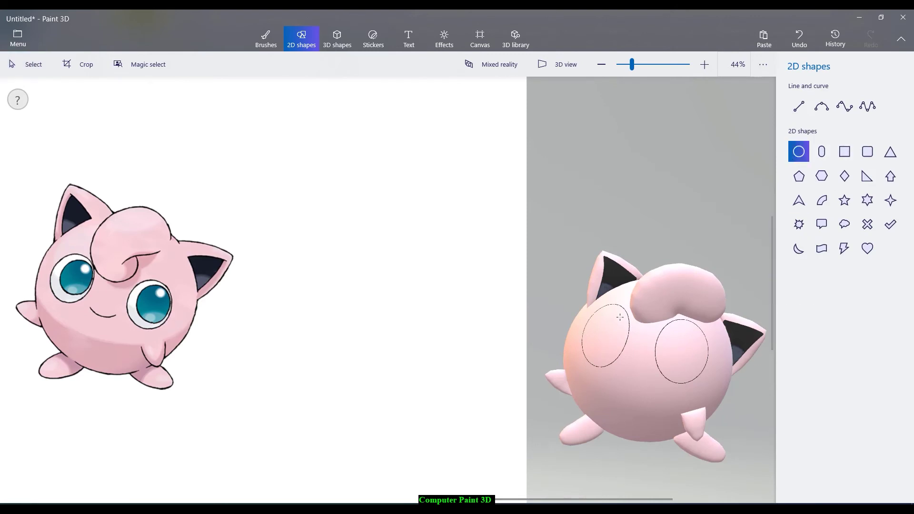
pyautogui.moveTo(609, 328); pyautogui.dragTo(588, 342)
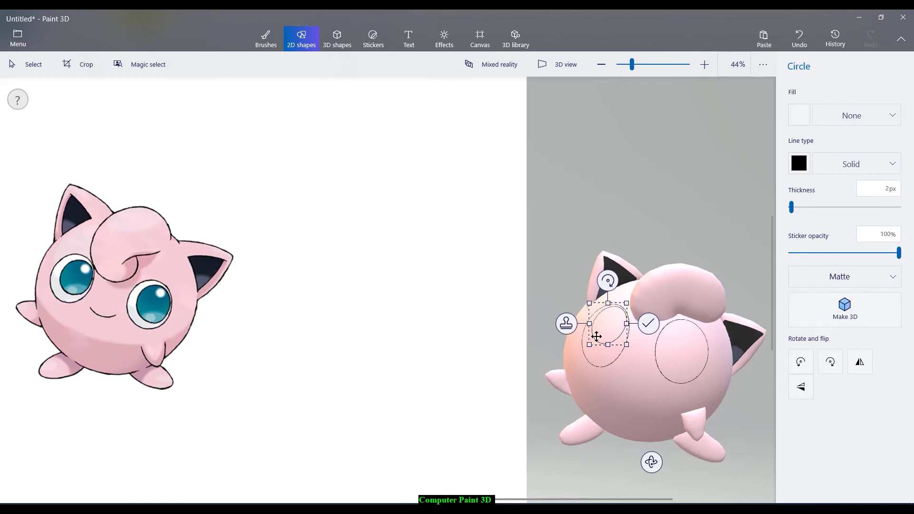
pyautogui.scroll(6, 624, 322)
pyautogui.press('alt')
pyautogui.moveTo(628, 314); pyautogui.dragTo(630, 310)
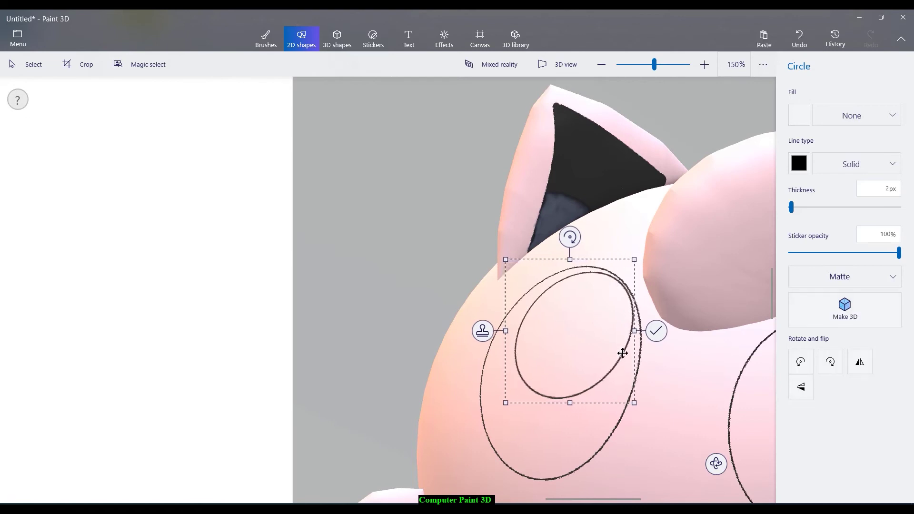
pyautogui.moveTo(633, 402); pyautogui.dragTo(632, 409)
pyautogui.moveTo(622, 320); pyautogui.dragTo(625, 319)
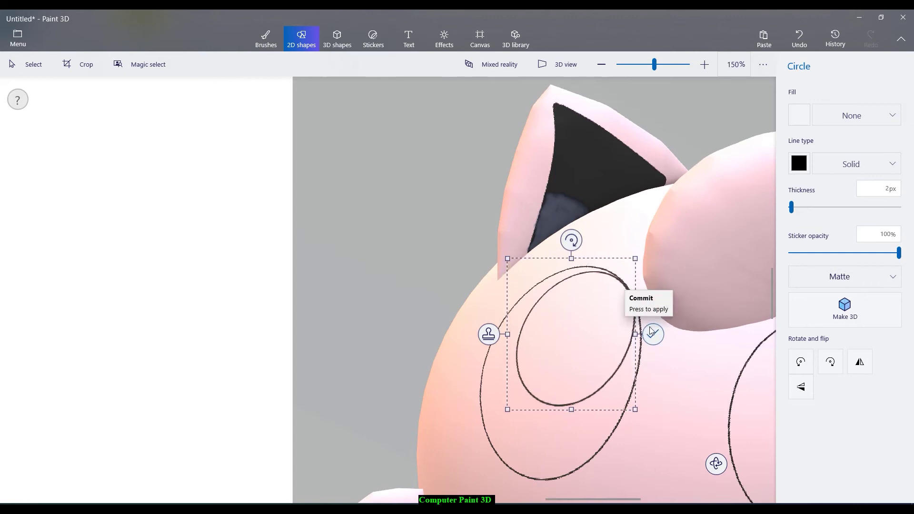
# Step: Set the line thickness of the left eye's inner circle to 1 px
pyautogui.scroll(-5, 652, 341)
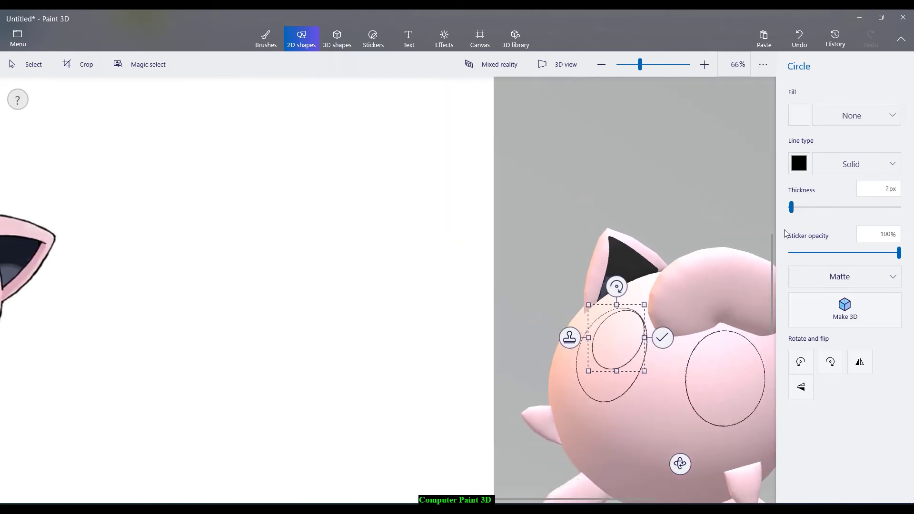
pyautogui.scroll(-4, 642, 280)
pyautogui.press('alt')
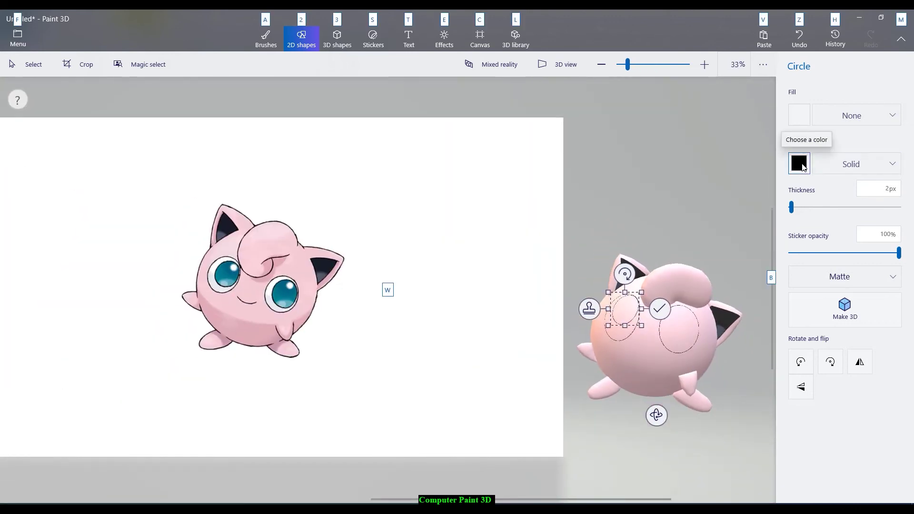
pyautogui.moveTo(791, 207); pyautogui.dragTo(703, 252)
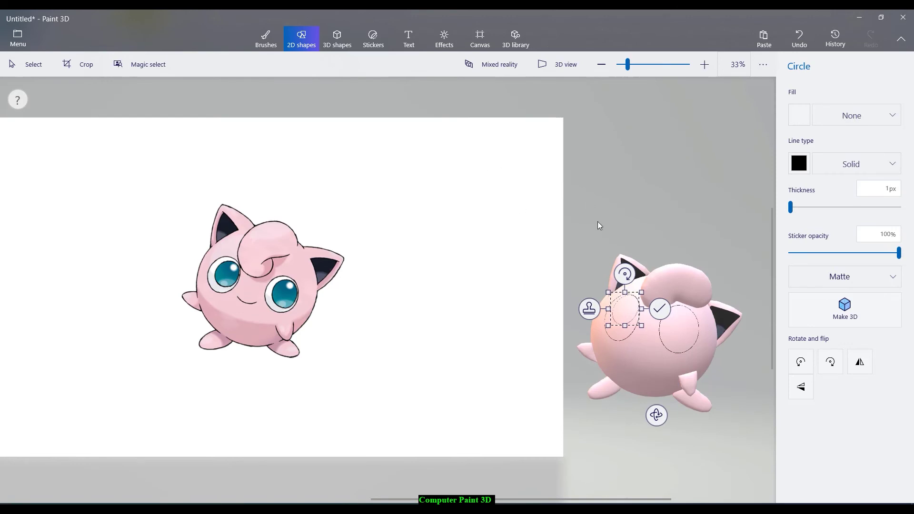
pyautogui.scroll(3, 639, 251)
pyautogui.press('alt')
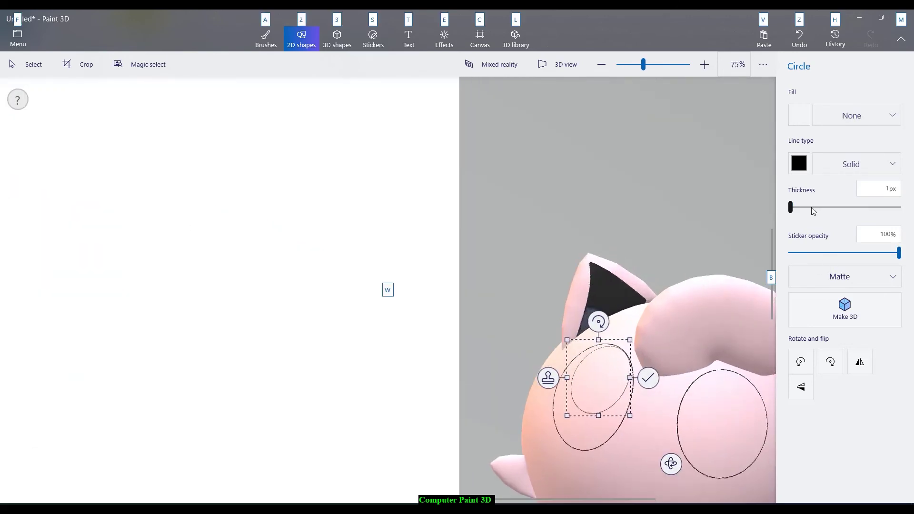
# Step: Set the line thickness of the left eye's inner circle to 4 px and apply it to the body
pyautogui.moveTo(790, 208); pyautogui.dragTo(794, 209)
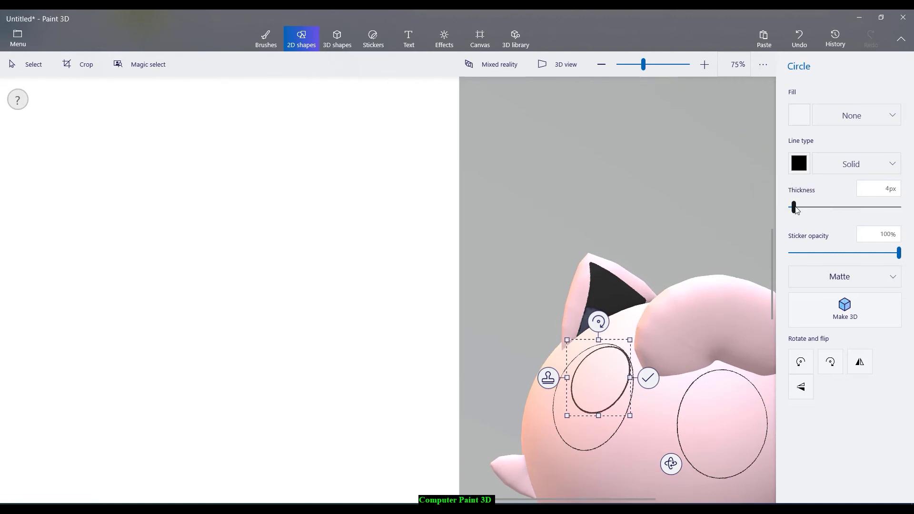
pyautogui.click(565, 183)
pyautogui.scroll(-1, 506, 274)
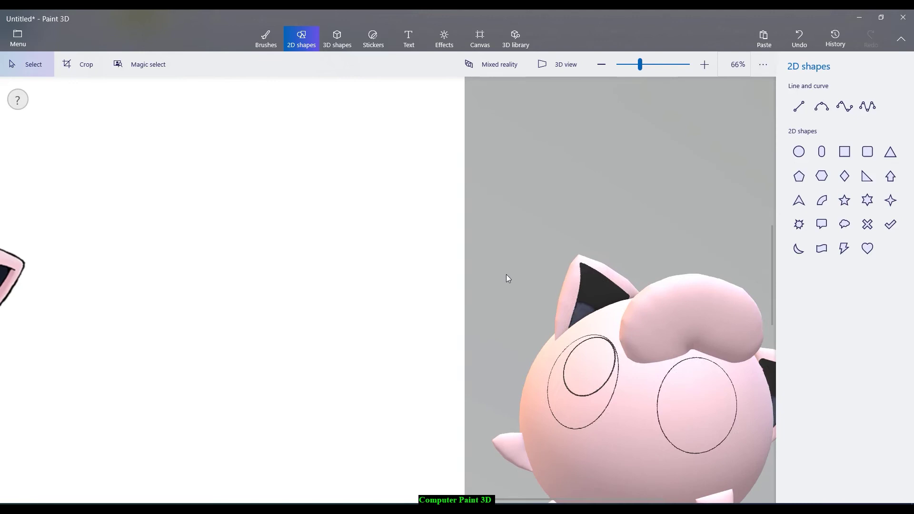
# Step: Sample the teal from the left iris in the reference drawing and fill the model's left iris with it
pyautogui.click(267, 38)
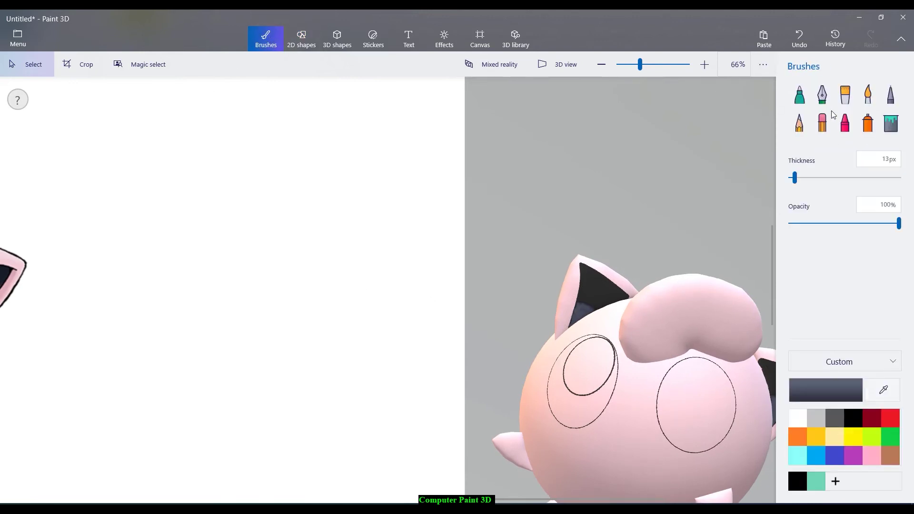
pyautogui.click(892, 123)
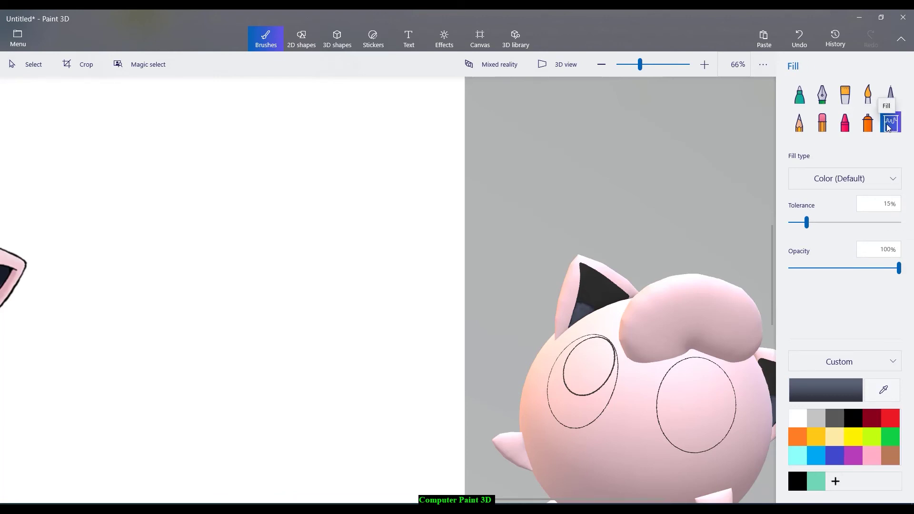
pyautogui.click(881, 391)
pyautogui.scroll(-3, 279, 322)
pyautogui.press('alt')
pyautogui.scroll(3, 283, 335)
pyautogui.click(290, 301)
pyautogui.scroll(-3, 606, 307)
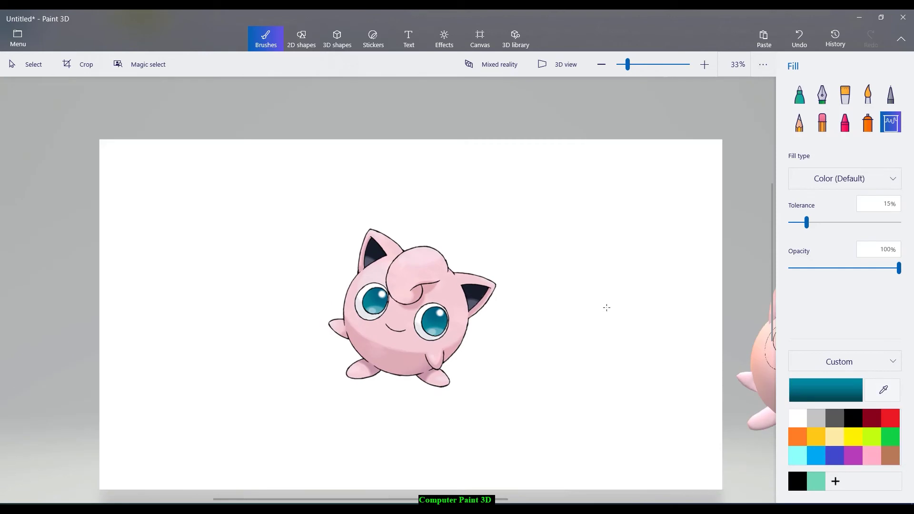
pyautogui.scroll(-2, 607, 307)
pyautogui.scroll(5, 512, 320)
pyautogui.press('alt')
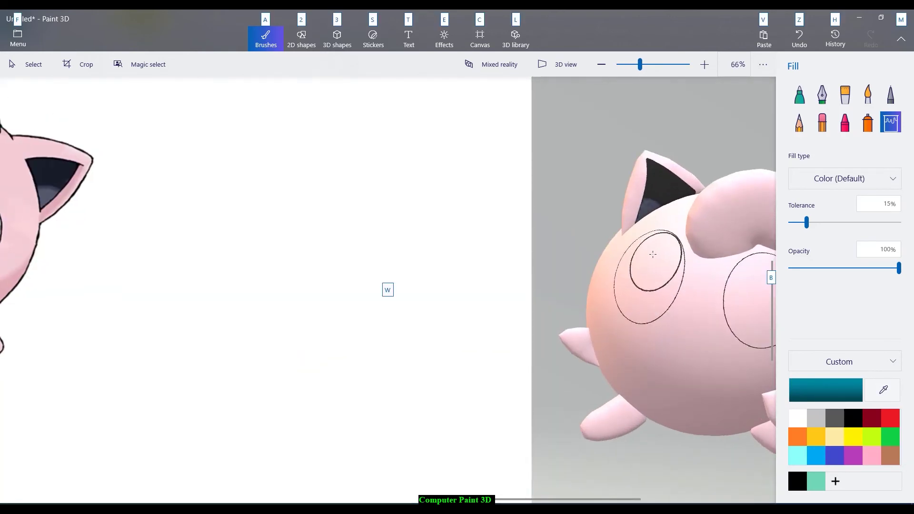
pyautogui.click(652, 253)
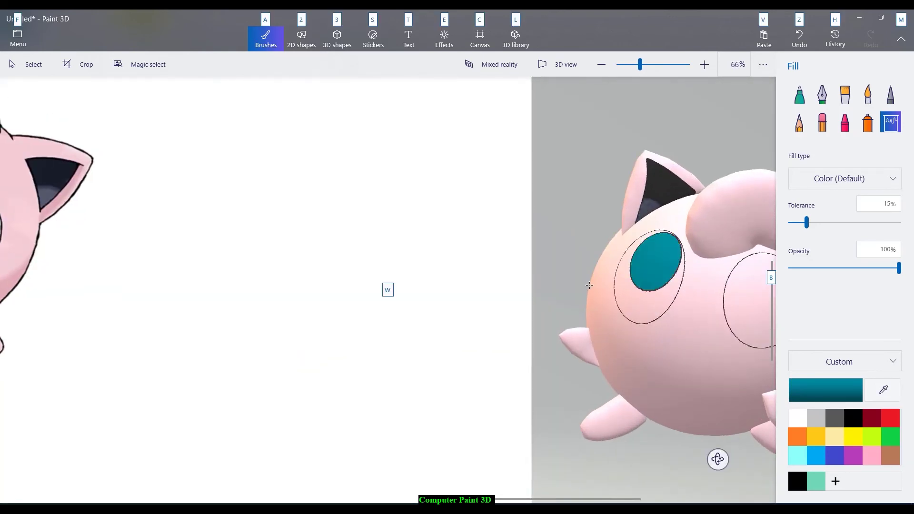
# Step: Try shading the filled left iris with the Spray can at 75 px thickness and 100% opacity
pyautogui.scroll(-3, 476, 332)
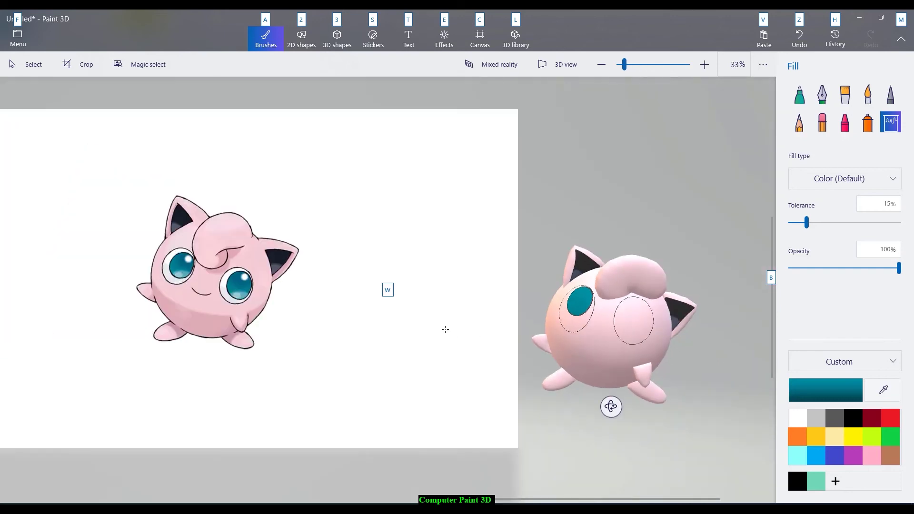
pyautogui.scroll(6, 302, 318)
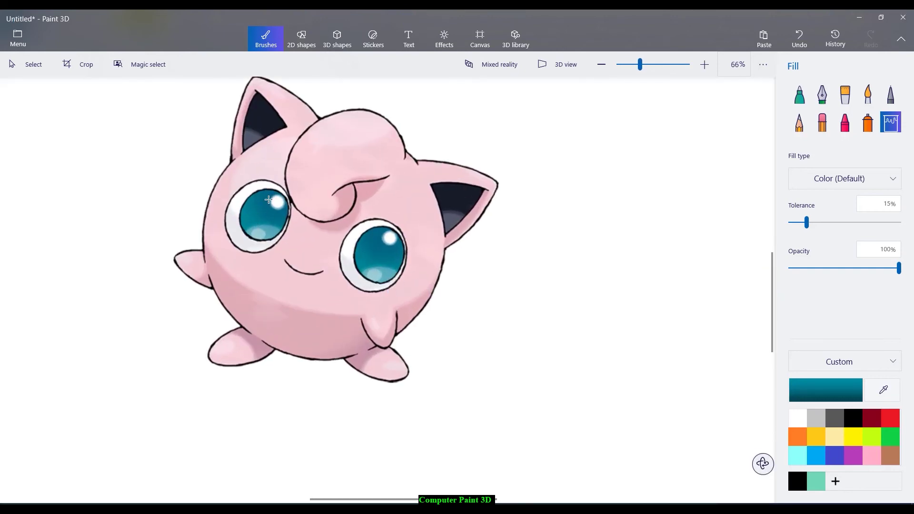
pyautogui.press('alt')
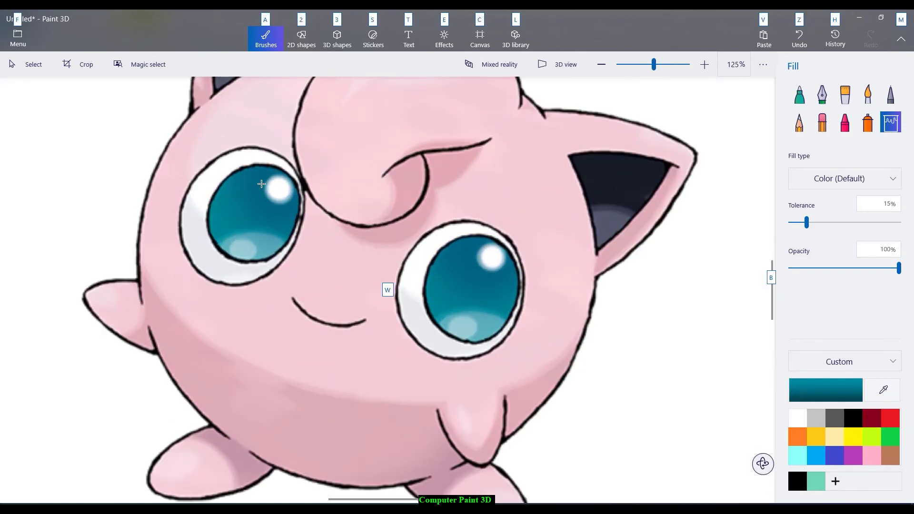
pyautogui.scroll(-7, 635, 360)
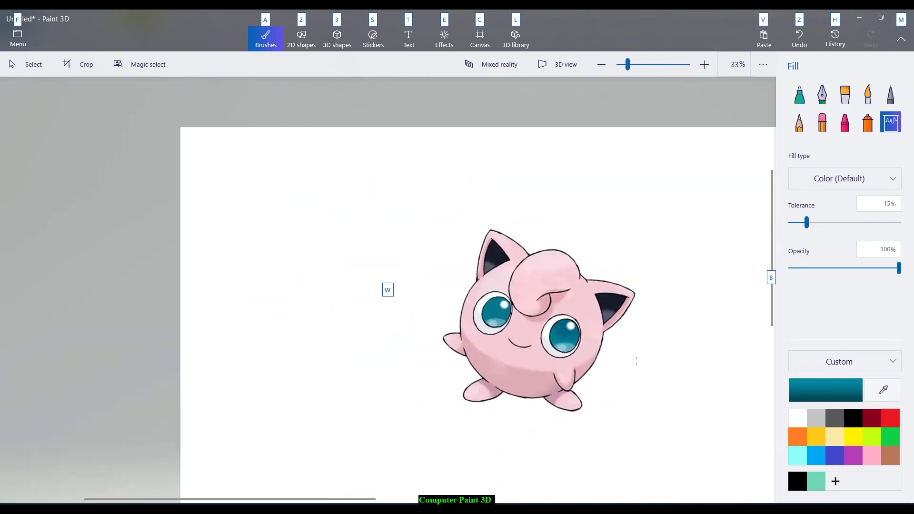
pyautogui.scroll(-3, 659, 357)
pyautogui.scroll(8, 546, 221)
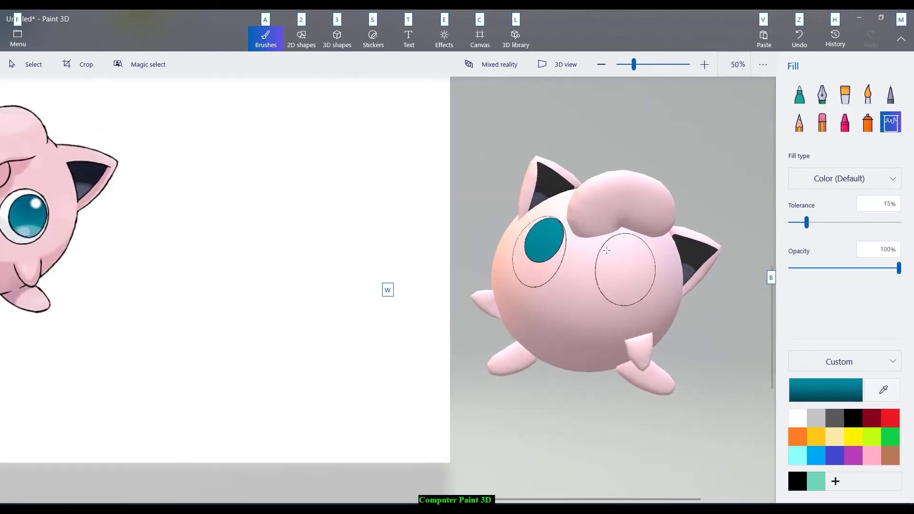
pyautogui.scroll(4, 547, 221)
pyautogui.click(867, 122)
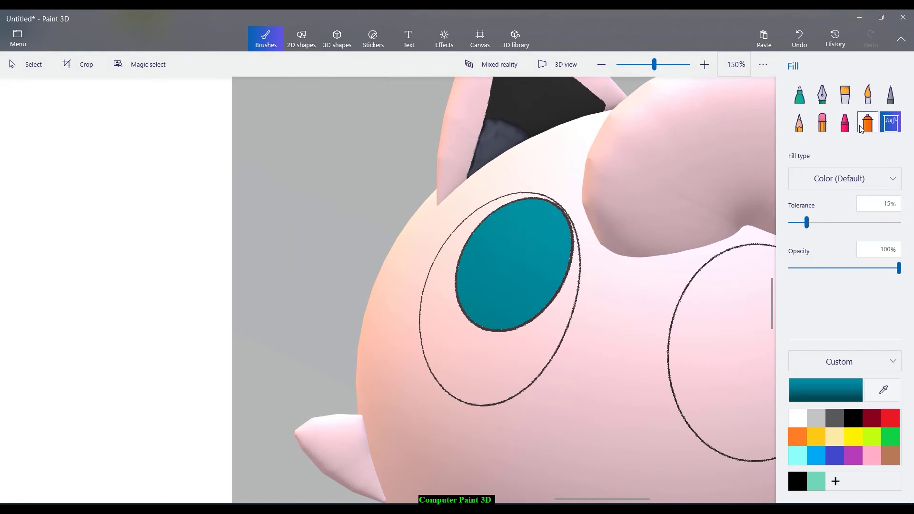
pyautogui.moveTo(515, 239)
pyautogui.mouseDown()
pyautogui.moveTo(491, 245)
pyautogui.moveTo(526, 210)
pyautogui.moveTo(524, 234)
pyautogui.mouseUp()
pyautogui.click(899, 223)
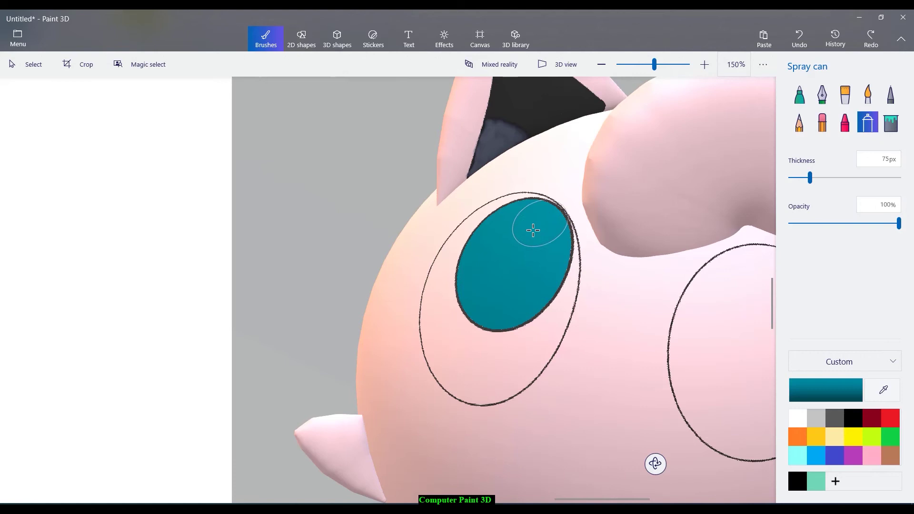
# Step: Undo the left iris's teal fill and restore its outline circle
pyautogui.hotkey('ctrl', 'z')
pyautogui.hotkey('ctrl', 'z')
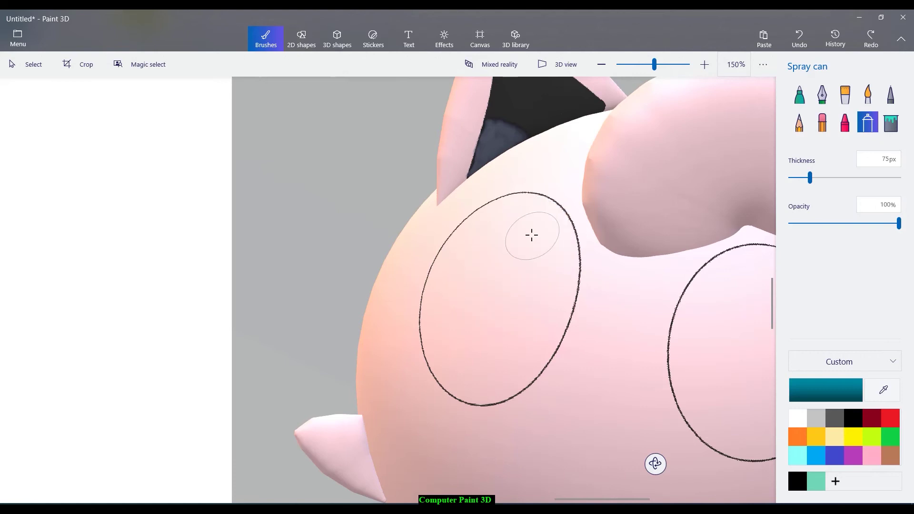
pyautogui.hotkey('ctrl', 'y')
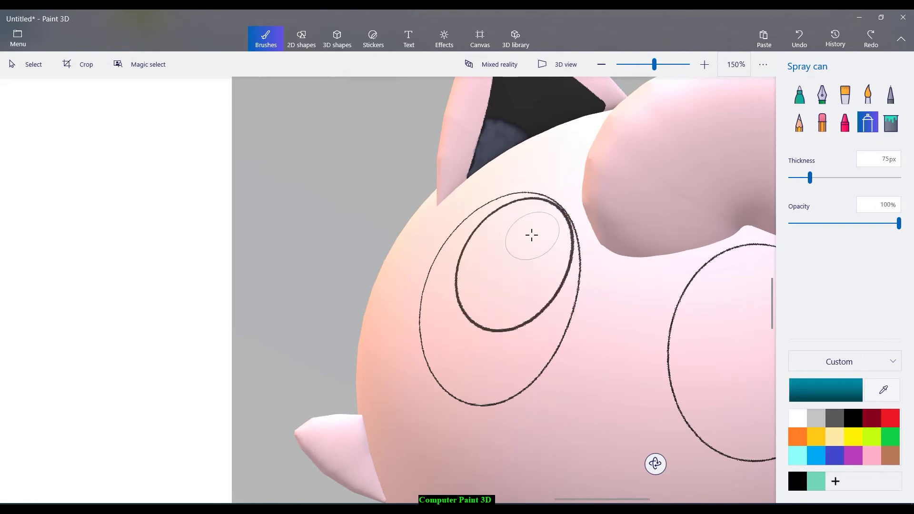
# Step: Sample the teal at the left edge of the reference drawing's left iris and fill the model's left iris with it
pyautogui.scroll(-10, 376, 312)
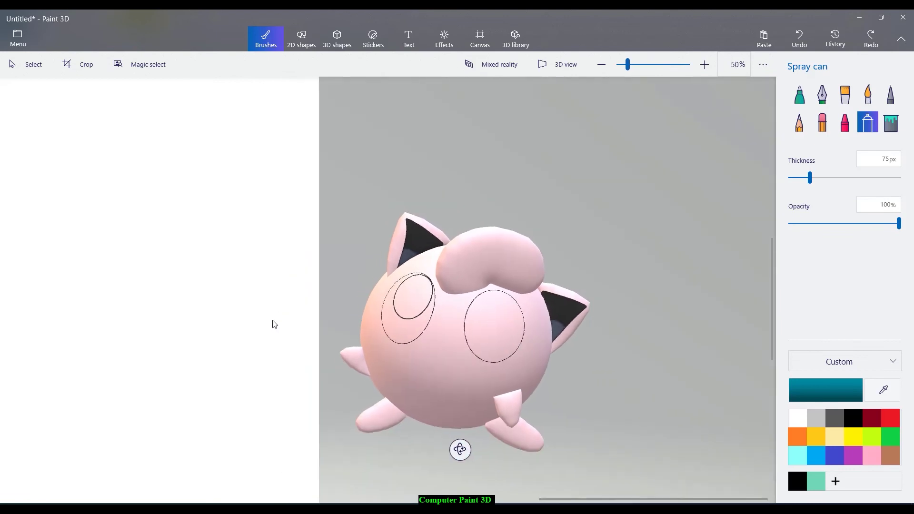
pyautogui.scroll(10, 326, 286)
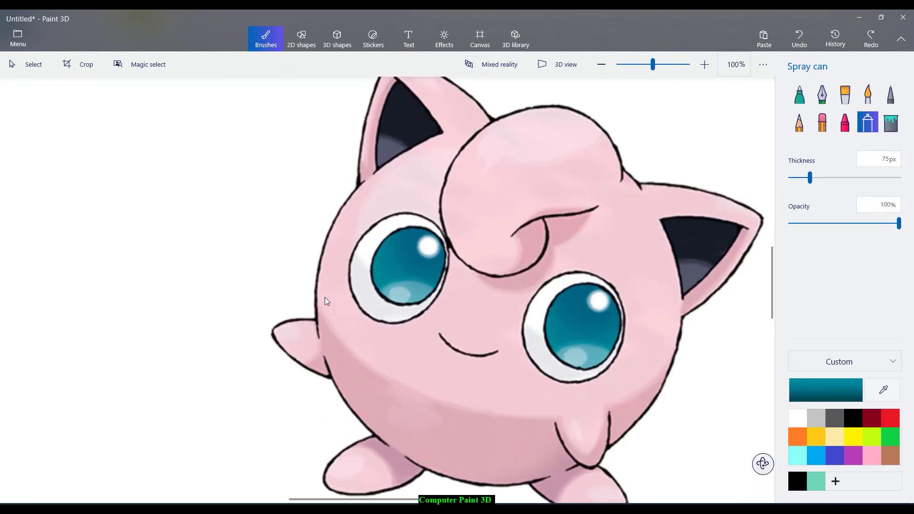
pyautogui.scroll(3, 389, 299)
pyautogui.press('alt')
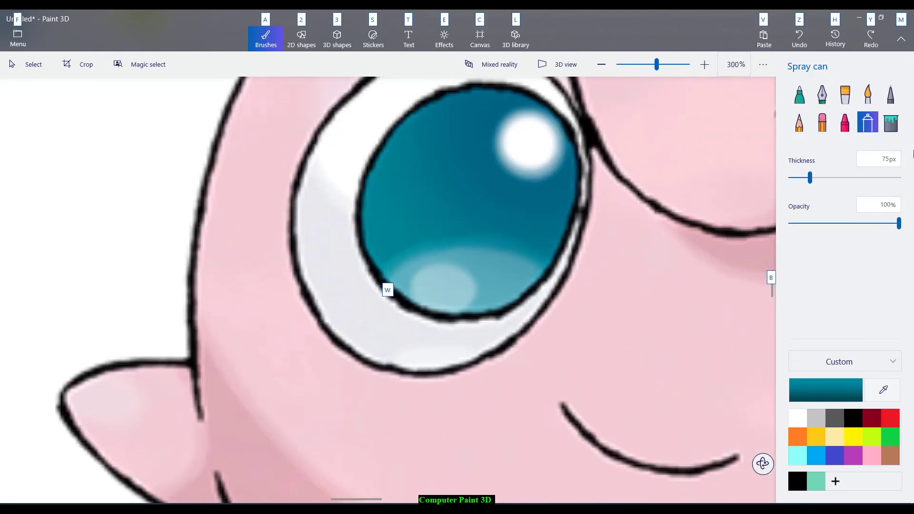
pyautogui.click(888, 119)
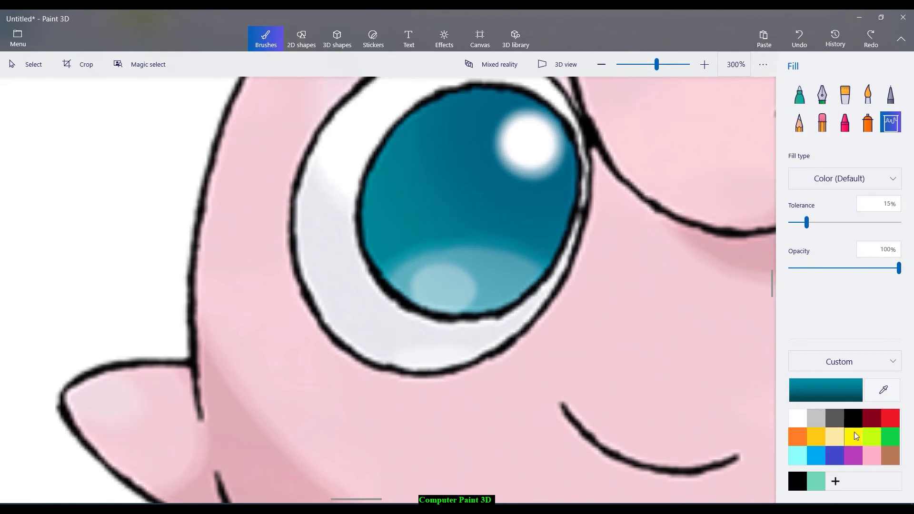
pyautogui.click(890, 397)
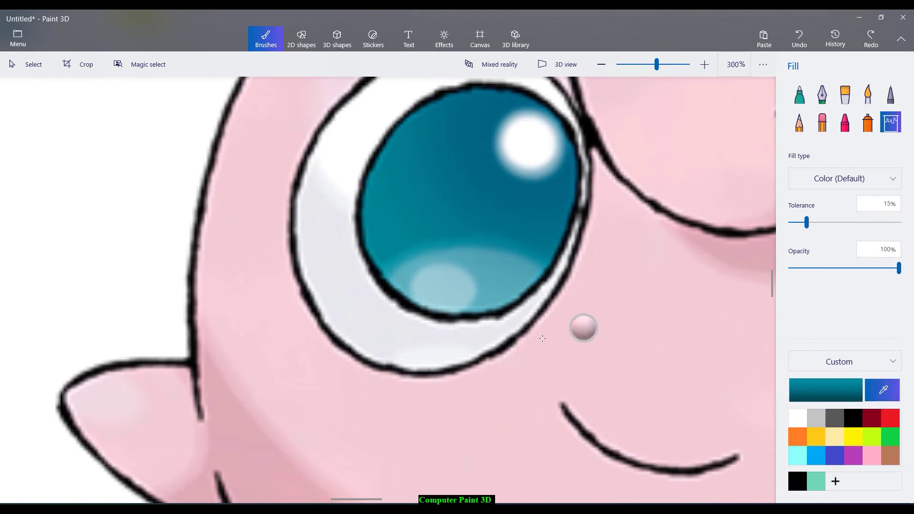
pyautogui.click(378, 223)
pyautogui.scroll(-6, 501, 267)
pyautogui.moveTo(537, 248); pyautogui.dragTo(573, 397)
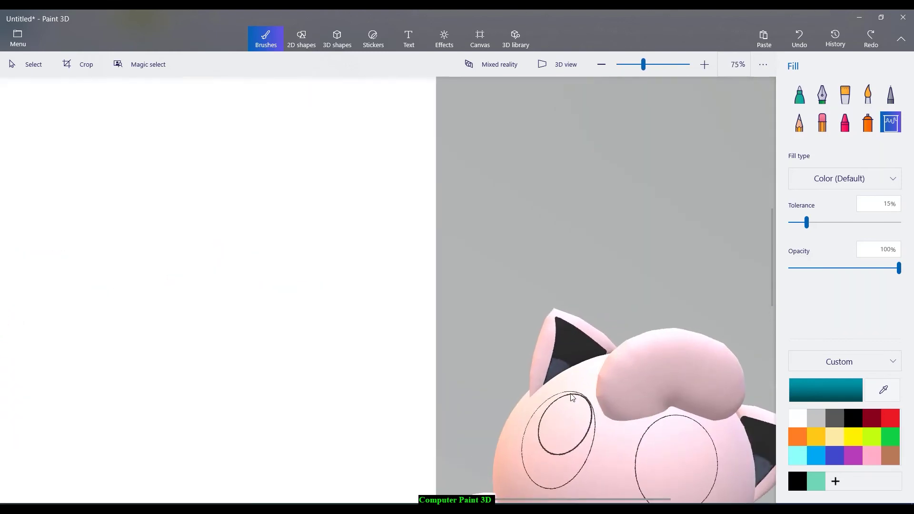
pyautogui.scroll(5, 557, 422)
pyautogui.press('alt')
pyautogui.click(556, 453)
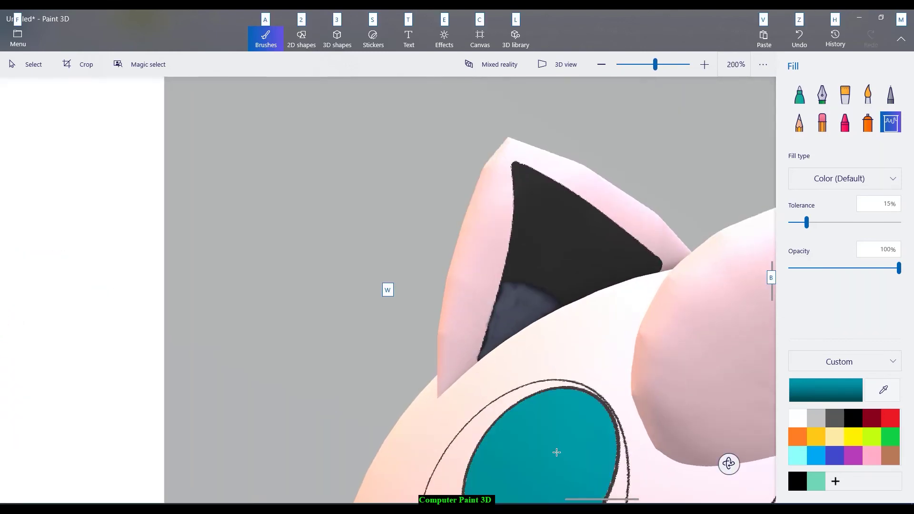
# Step: Sample the darker blue from the upper part of the reference drawing's left iris
pyautogui.scroll(-7, 556, 452)
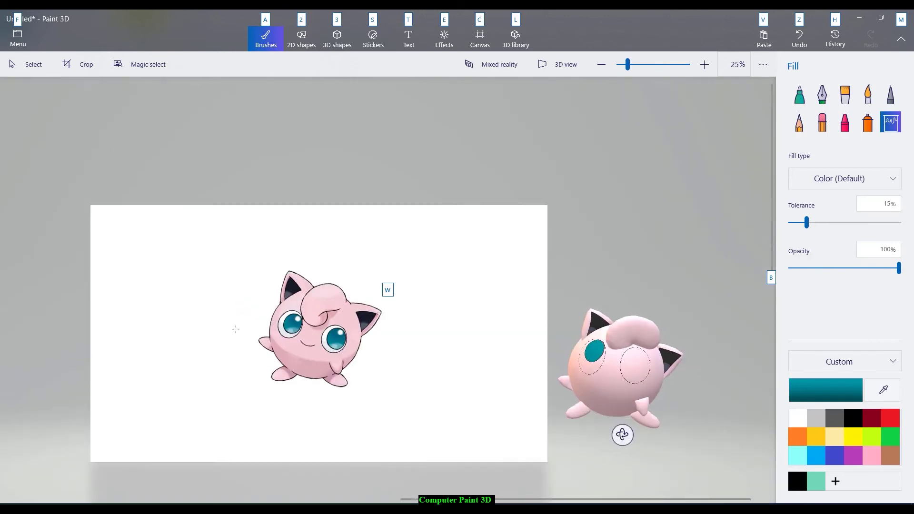
pyautogui.scroll(5, 235, 328)
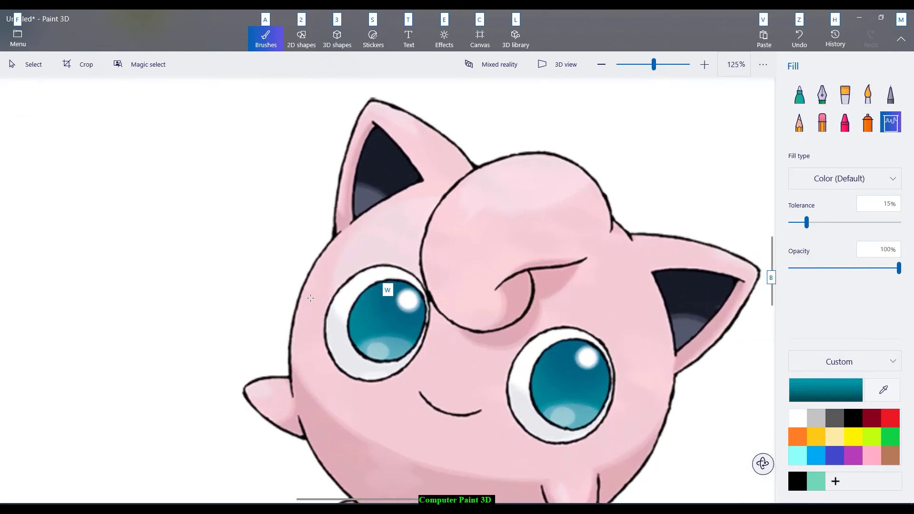
pyautogui.scroll(1, 310, 298)
pyautogui.click(883, 390)
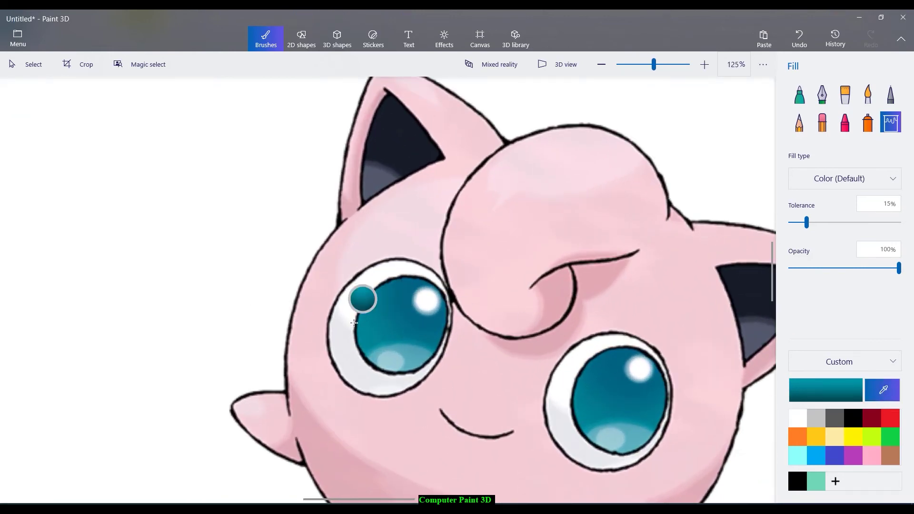
pyautogui.click(402, 289)
pyautogui.scroll(-8, 460, 367)
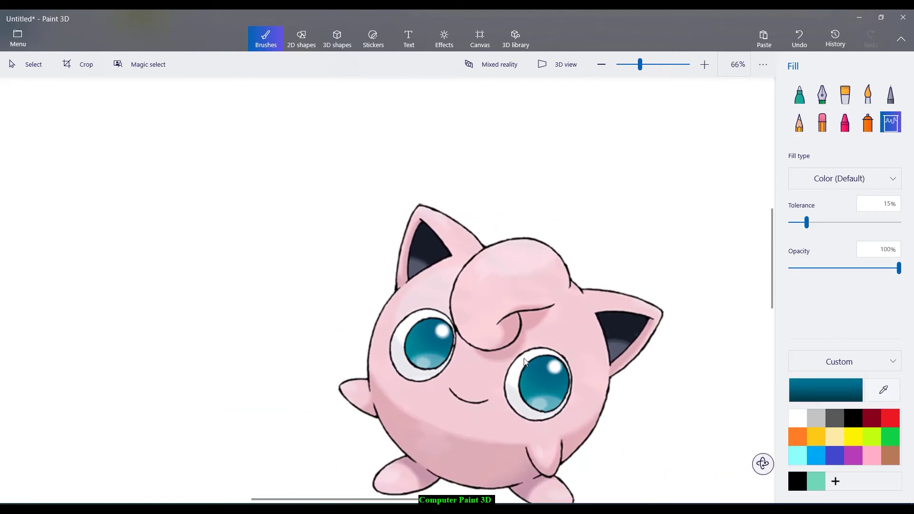
# Step: Shade the upper right part of the model's left iris with the Spray can at 75 px thickness and 49% opacity
pyautogui.scroll(6, 488, 287)
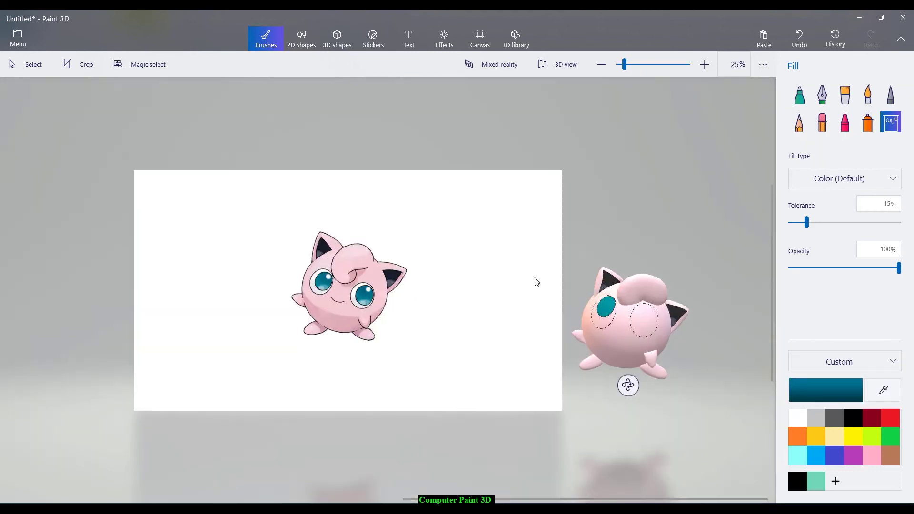
pyautogui.scroll(6, 677, 361)
pyautogui.press('alt')
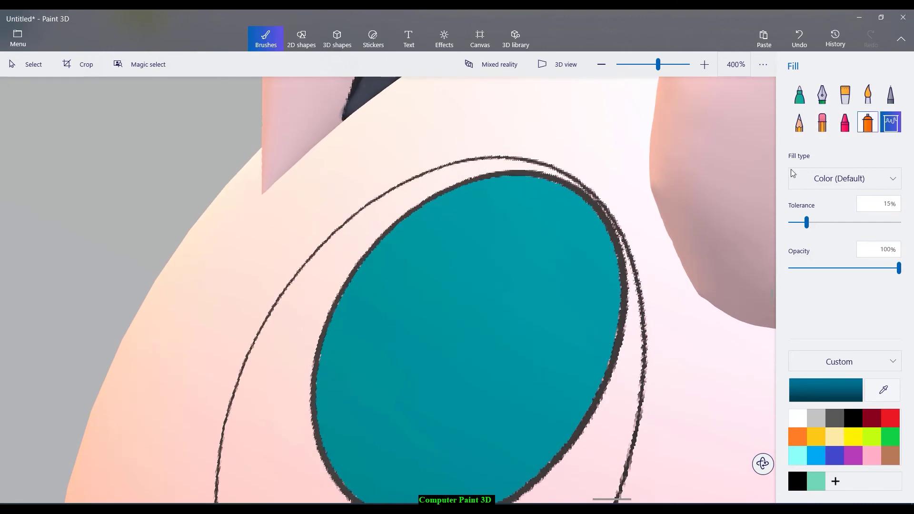
pyautogui.click(867, 123)
pyautogui.moveTo(475, 204)
pyautogui.mouseDown()
pyautogui.moveTo(483, 245)
pyautogui.moveTo(528, 225)
pyautogui.moveTo(506, 261)
pyautogui.moveTo(547, 274)
pyautogui.moveTo(526, 253)
pyautogui.moveTo(444, 240)
pyautogui.moveTo(506, 270)
pyautogui.moveTo(553, 267)
pyautogui.moveTo(541, 299)
pyautogui.moveTo(492, 234)
pyautogui.moveTo(502, 243)
pyautogui.moveTo(523, 224)
pyautogui.mouseUp()
pyautogui.moveTo(481, 286)
pyautogui.mouseDown()
pyautogui.moveTo(466, 342)
pyautogui.moveTo(459, 316)
pyautogui.moveTo(468, 238)
pyautogui.moveTo(557, 262)
pyautogui.moveTo(445, 323)
pyautogui.moveTo(404, 256)
pyautogui.moveTo(445, 215)
pyautogui.moveTo(415, 277)
pyautogui.moveTo(549, 270)
pyautogui.moveTo(540, 324)
pyautogui.moveTo(436, 287)
pyautogui.moveTo(445, 388)
pyautogui.mouseUp()
pyautogui.scroll(-2, 445, 387)
pyautogui.press('alt')
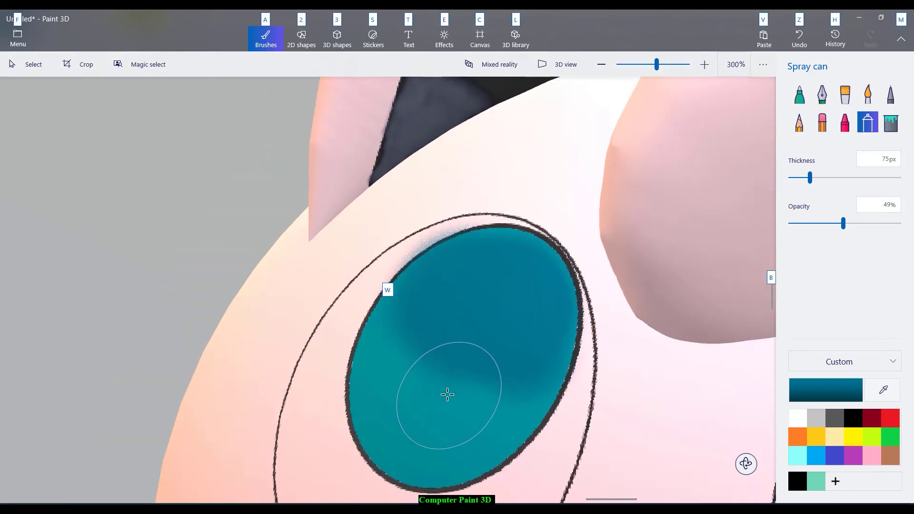
pyautogui.press('Escape')
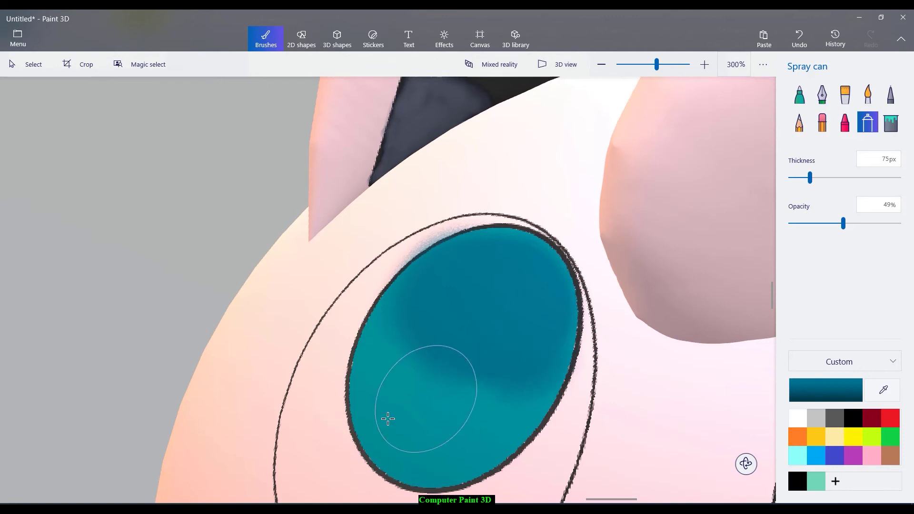
# Step: Sample the light teal from the lower highlight of the reference drawing's left iris
pyautogui.scroll(-3, 414, 376)
pyautogui.scroll(-8, 320, 383)
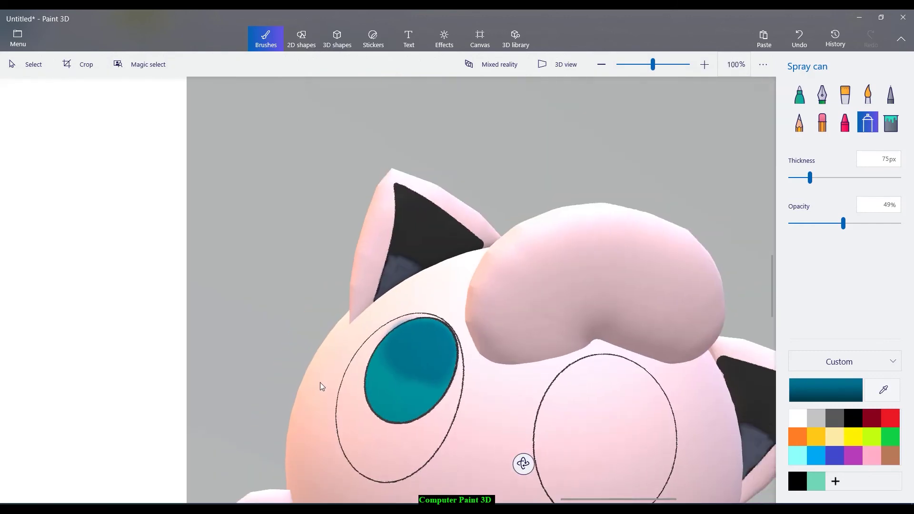
pyautogui.scroll(8, 350, 308)
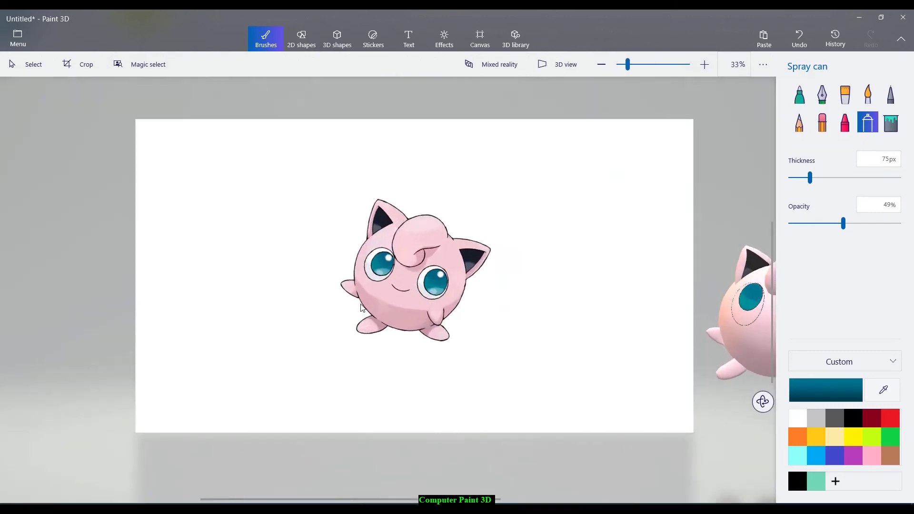
pyautogui.press('alt')
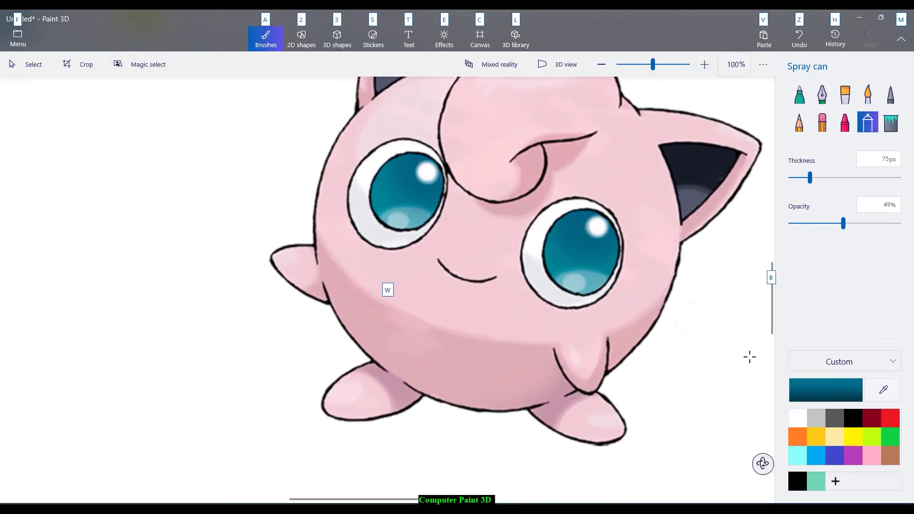
pyautogui.click(883, 392)
pyautogui.click(415, 214)
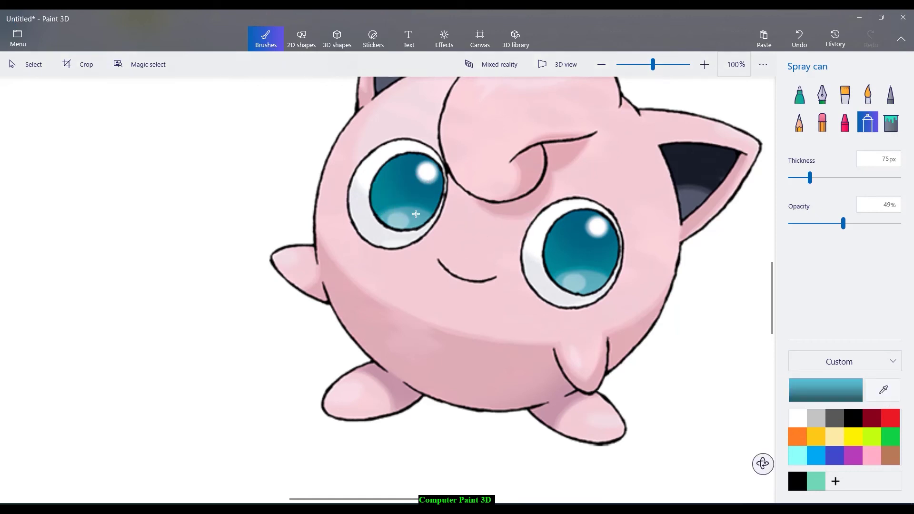
# Step: Spray the light teal highlight across the lower part of the model's left iris at 25 px thickness and 49% opacity
pyautogui.scroll(-5, 486, 270)
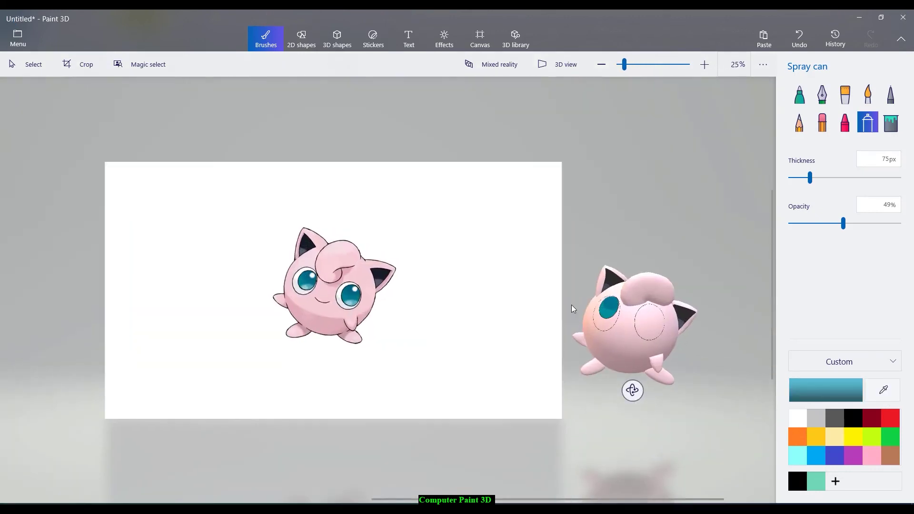
pyautogui.scroll(7, 607, 317)
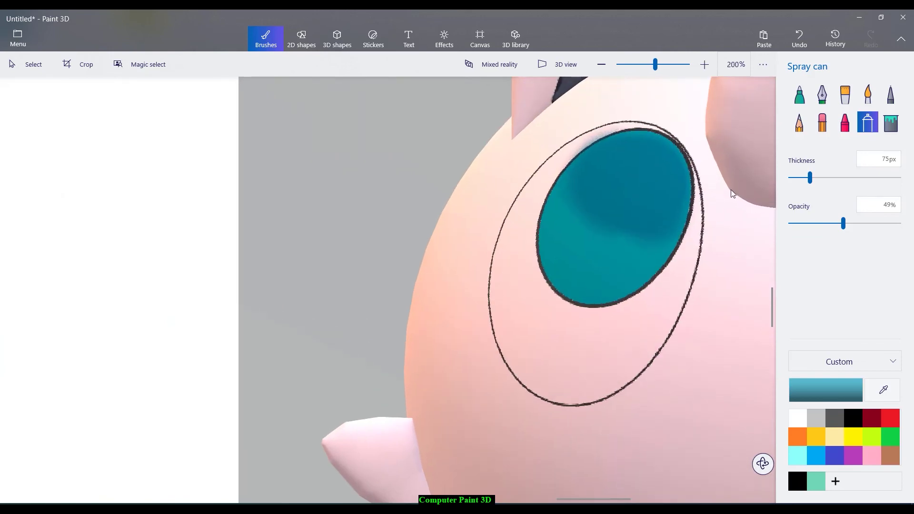
pyautogui.scroll(2, 571, 264)
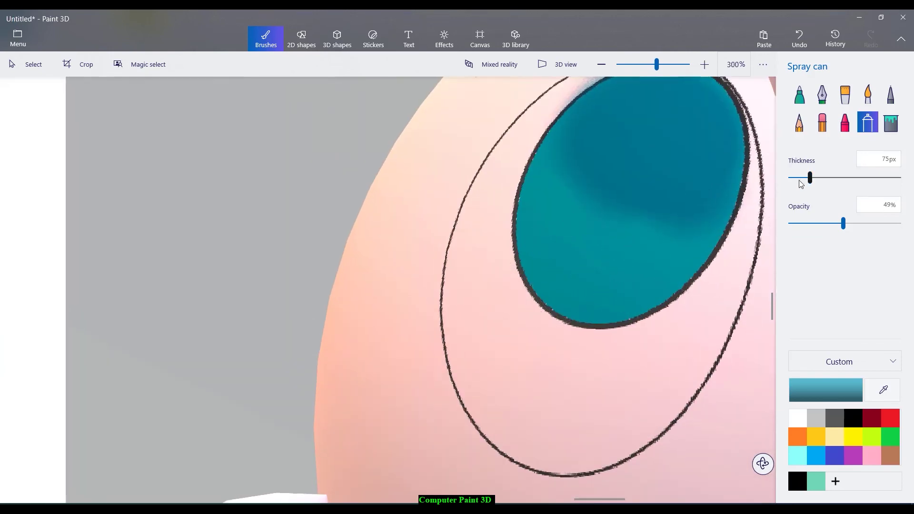
pyautogui.moveTo(539, 275)
pyautogui.mouseDown()
pyautogui.moveTo(588, 266)
pyautogui.moveTo(652, 296)
pyautogui.moveTo(602, 308)
pyautogui.moveTo(610, 302)
pyautogui.moveTo(603, 284)
pyautogui.moveTo(564, 288)
pyautogui.moveTo(586, 271)
pyautogui.moveTo(571, 291)
pyautogui.moveTo(549, 270)
pyautogui.moveTo(571, 296)
pyautogui.moveTo(598, 305)
pyautogui.mouseUp()
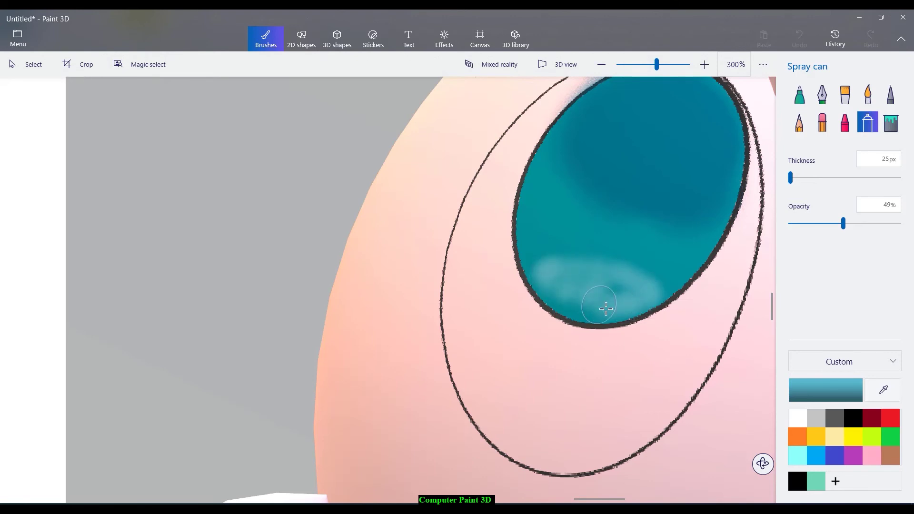
pyautogui.moveTo(545, 277)
pyautogui.mouseDown()
pyautogui.moveTo(568, 303)
pyautogui.moveTo(602, 315)
pyautogui.mouseUp()
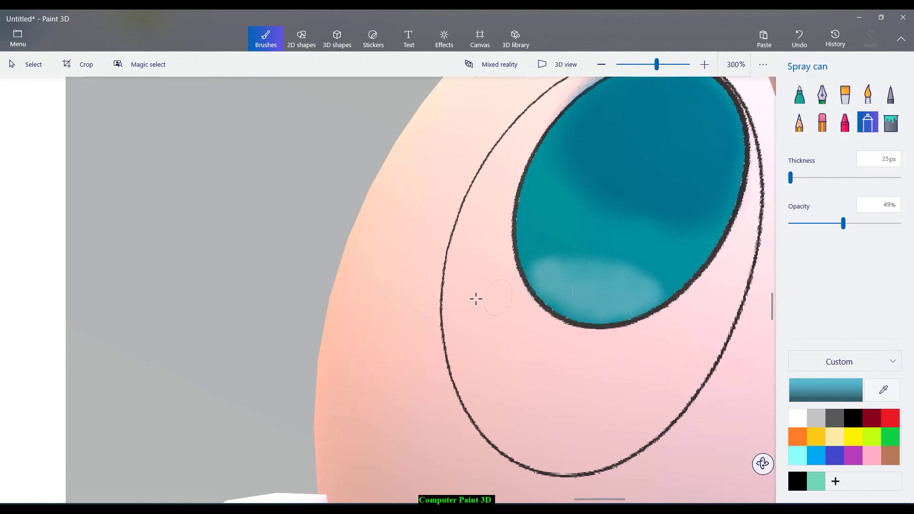
pyautogui.scroll(-3, 491, 298)
pyautogui.press('alt')
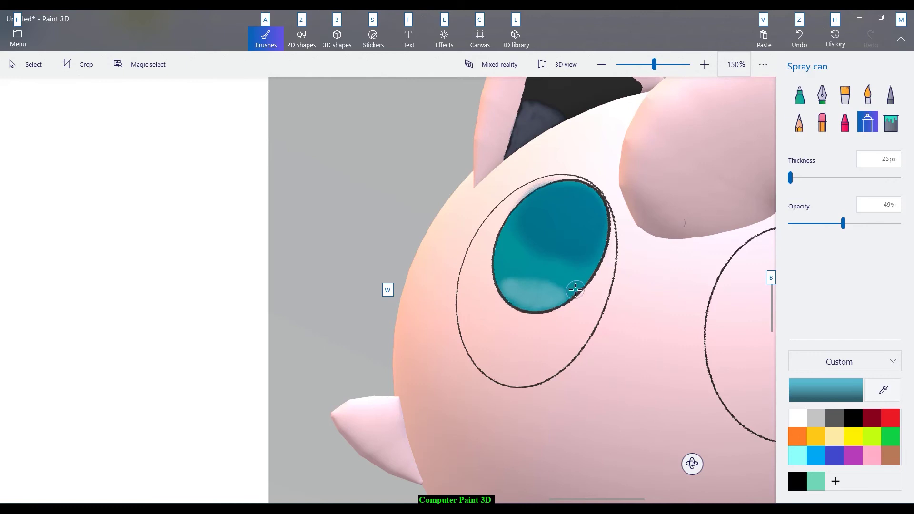
pyautogui.moveTo(500, 280); pyautogui.dragTo(558, 286)
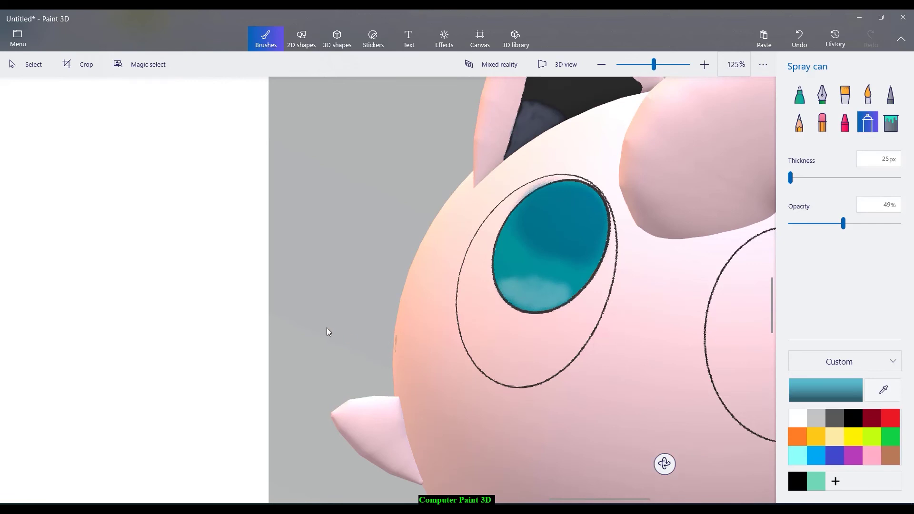
# Step: Sample the pale blue from the small round spot in the lower highlight of the reference drawing's left iris
pyautogui.scroll(-6, 327, 330)
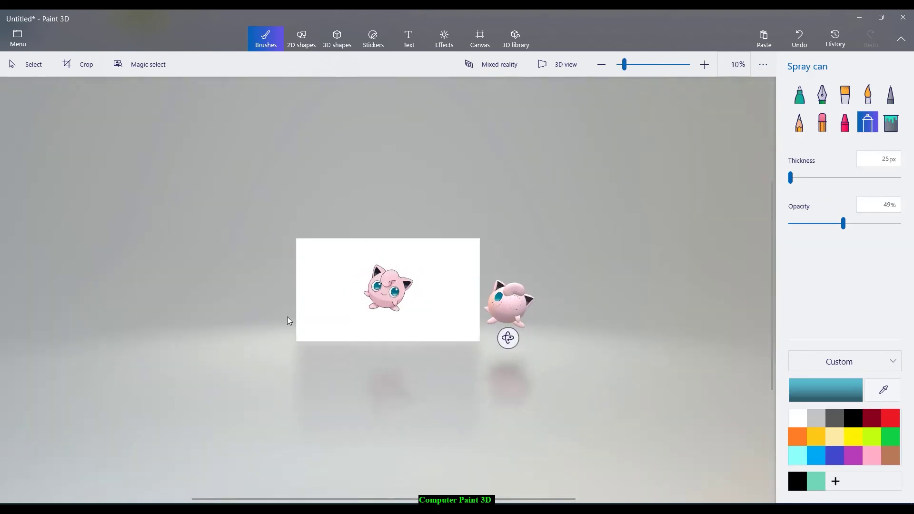
pyautogui.scroll(6, 287, 318)
pyautogui.scroll(3, 416, 284)
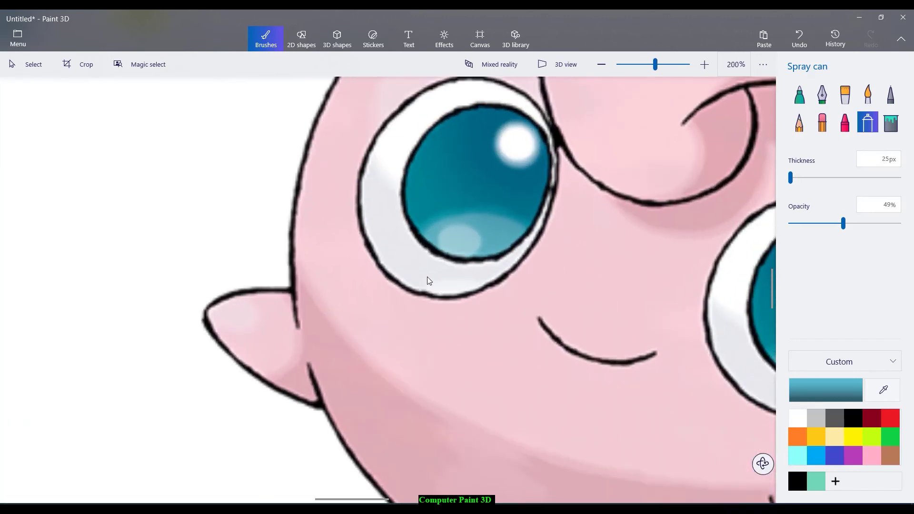
pyautogui.press('alt')
pyautogui.click(882, 389)
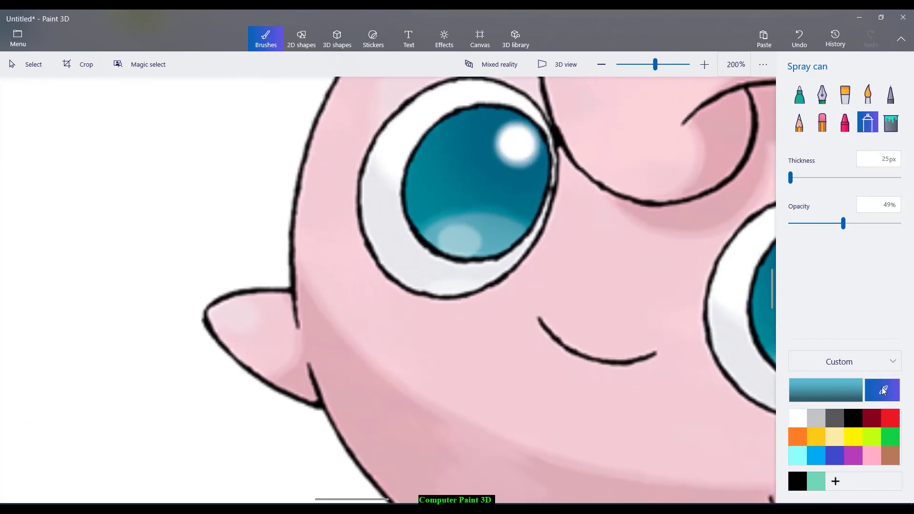
pyautogui.click(459, 238)
# Step: Spray a small round pale blue spot inside the lower highlight of the model's left iris
pyautogui.scroll(-10, 473, 249)
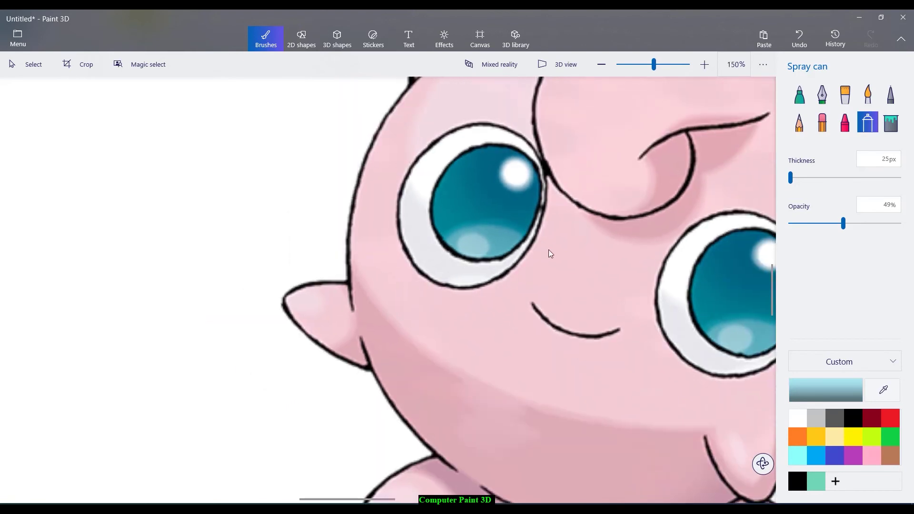
pyautogui.scroll(10, 578, 334)
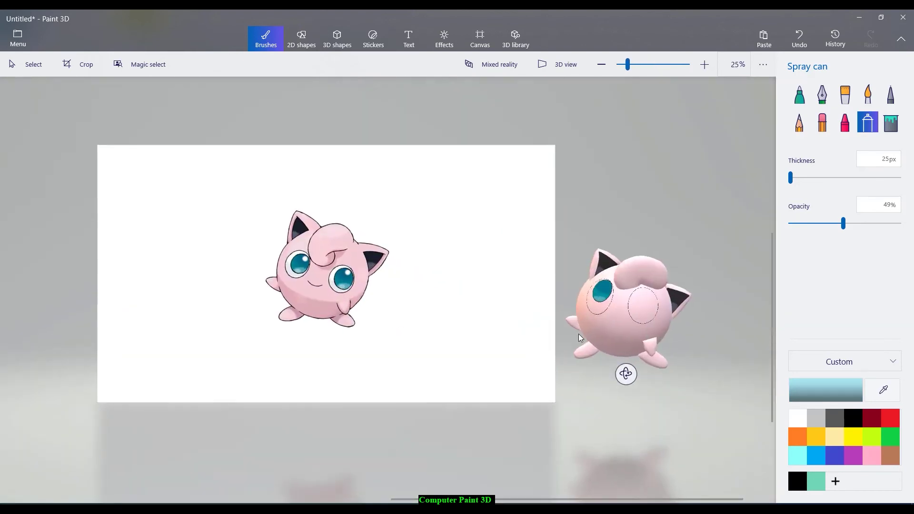
pyautogui.scroll(3, 619, 245)
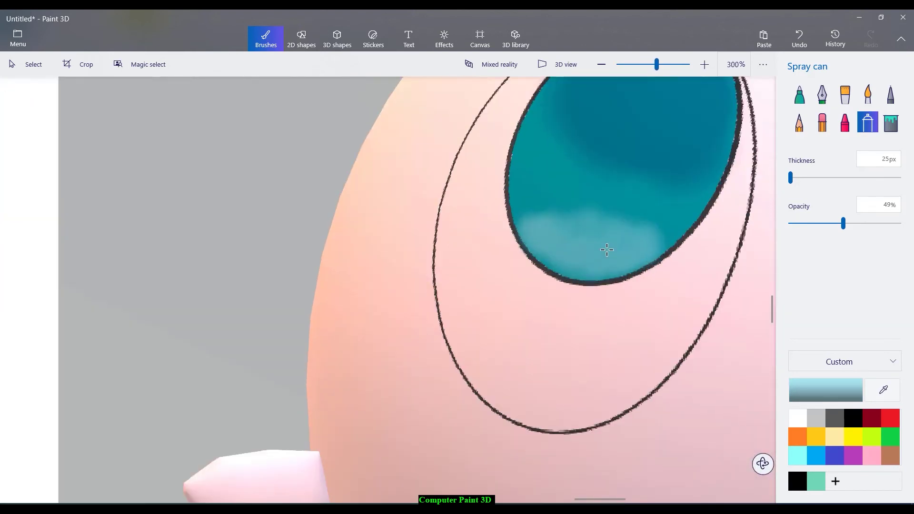
pyautogui.moveTo(576, 254)
pyautogui.mouseDown()
pyautogui.moveTo(589, 252)
pyautogui.moveTo(579, 250)
pyautogui.mouseUp()
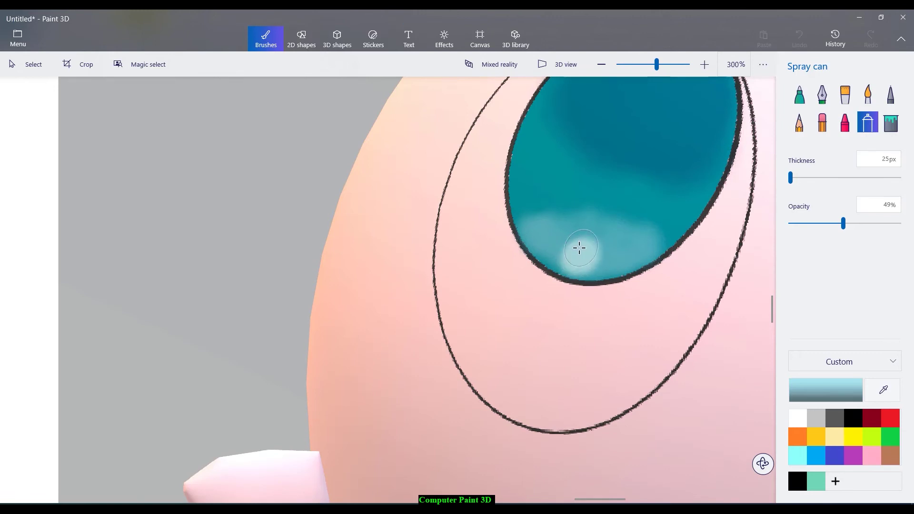
# Step: Sample the white from the upper round highlight of the reference drawing's left iris
pyautogui.scroll(-8, 463, 307)
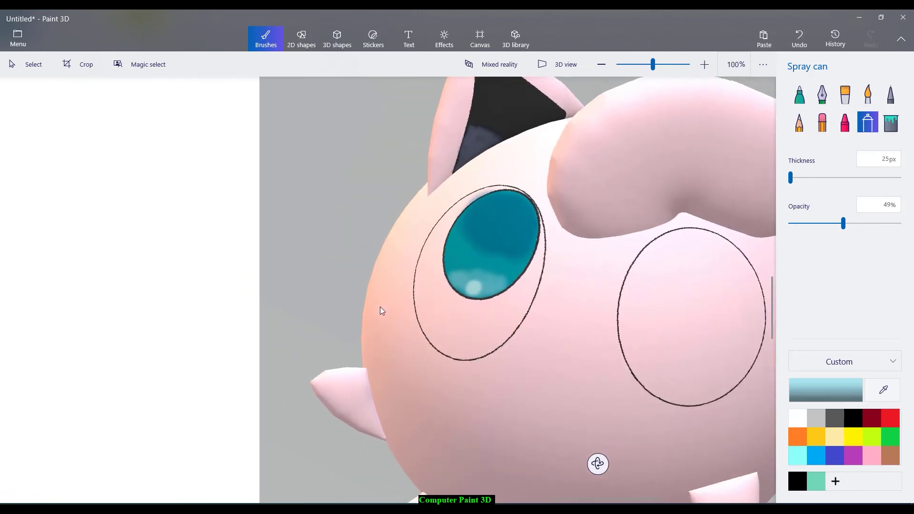
pyautogui.scroll(-3, 400, 295)
pyautogui.scroll(6, 440, 276)
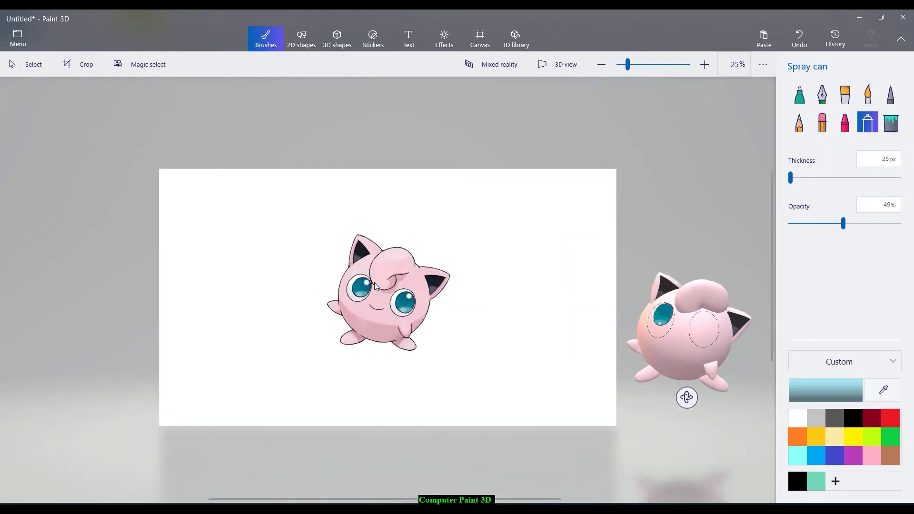
pyautogui.click(882, 390)
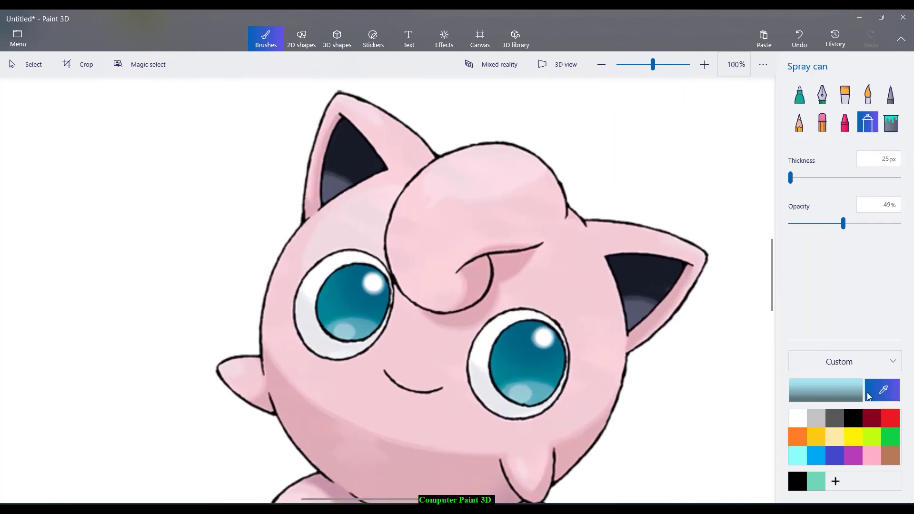
pyautogui.click(369, 278)
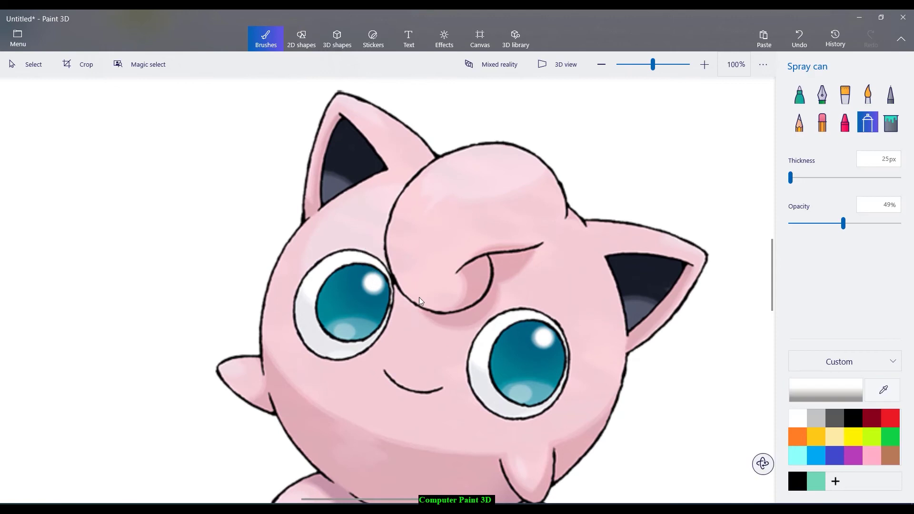
# Step: Spray a round white highlight in the upper right part of the model's left iris at 25 px thickness
pyautogui.scroll(-4, 675, 281)
pyautogui.scroll(2, 682, 328)
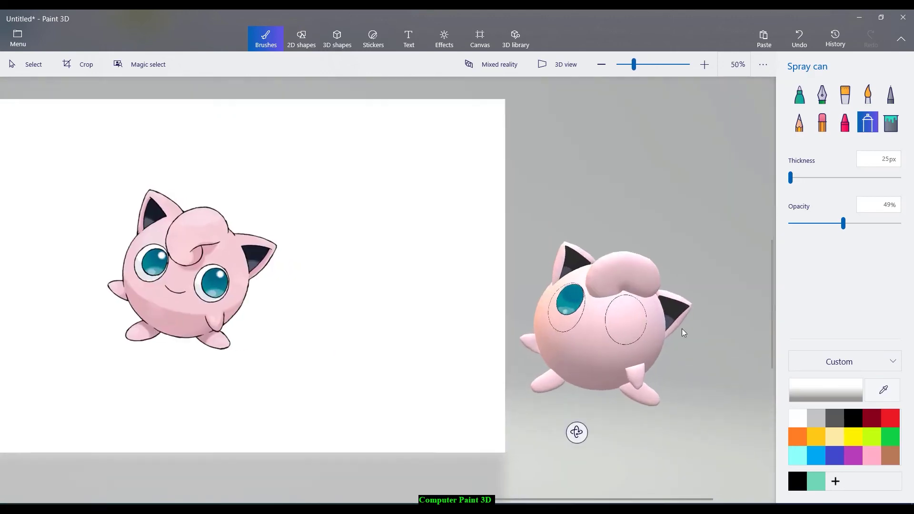
pyautogui.scroll(3, 513, 286)
pyautogui.scroll(3, 421, 229)
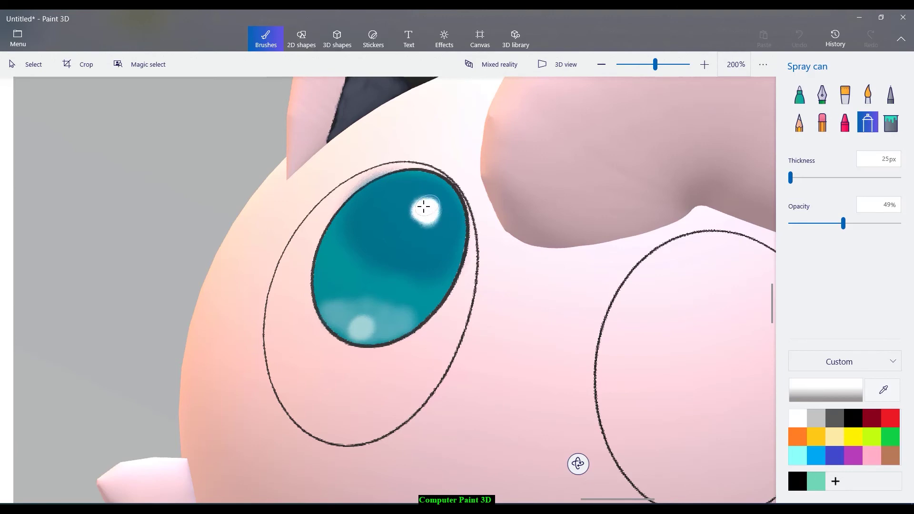
pyautogui.keyDown('ctrl'); pyautogui.scroll(-5, 561, 288); pyautogui.keyUp('ctrl')
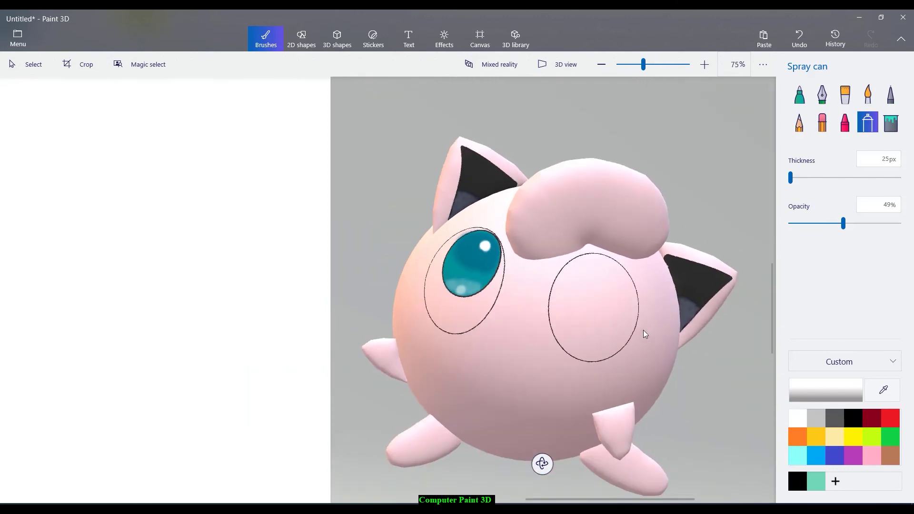
pyautogui.press('alt')
pyautogui.keyDown('ctrl'); pyautogui.scroll(4, 485, 245); pyautogui.keyUp('ctrl')
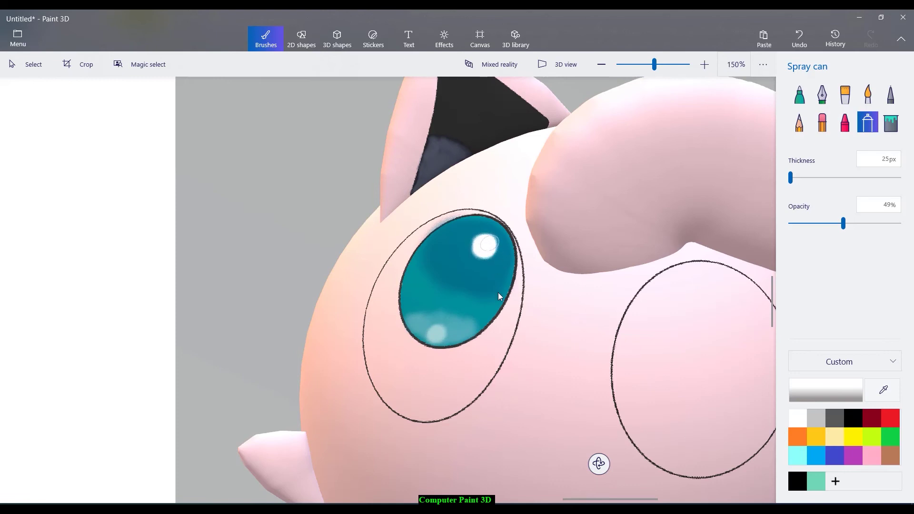
pyautogui.keyDown('ctrl'); pyautogui.scroll(-4, 498, 296); pyautogui.keyUp('ctrl')
pyautogui.press('alt')
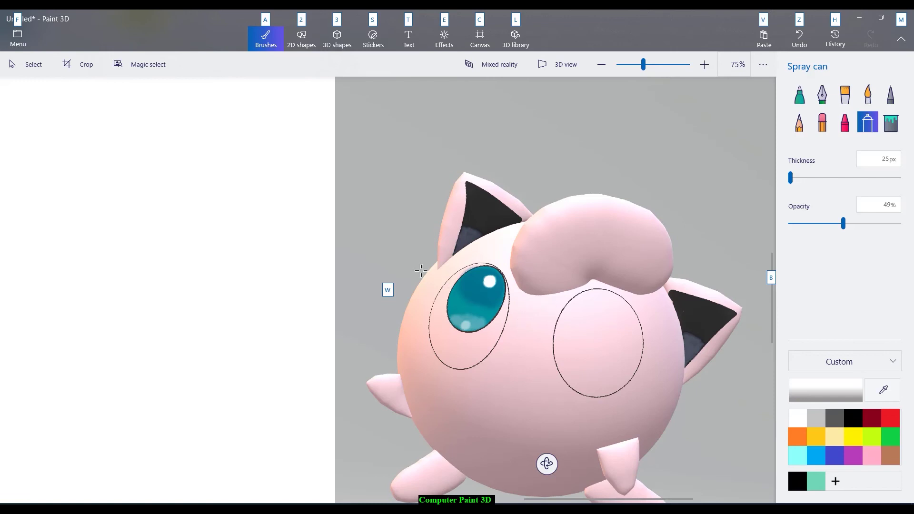
pyautogui.moveTo(487, 280); pyautogui.dragTo(488, 285)
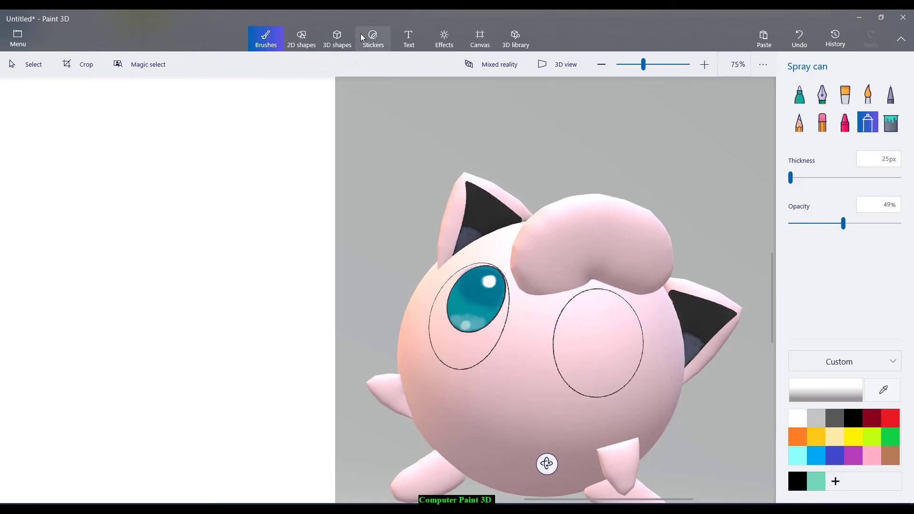
# Step: Draw an unfilled black 4 px circle over the model's left iris and stretch it to match the iris outline
pyautogui.click(302, 38)
pyautogui.click(798, 151)
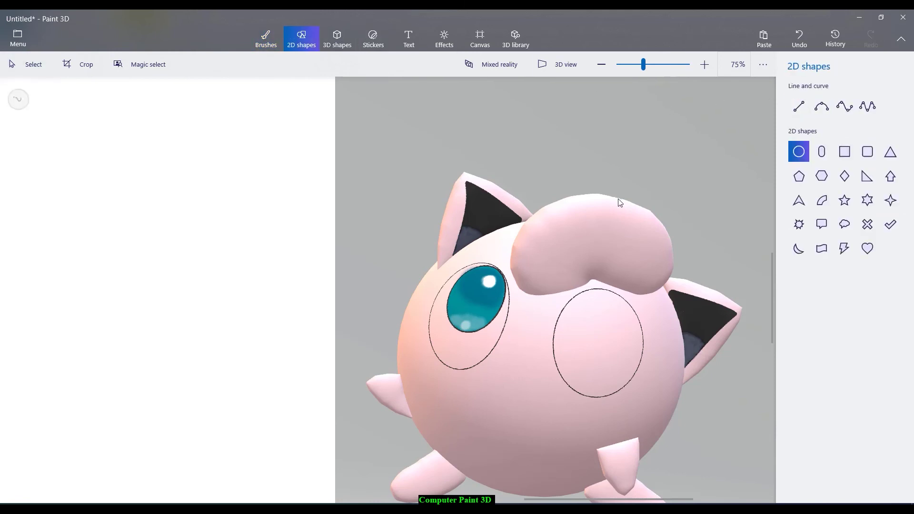
pyautogui.press('alt')
pyautogui.scroll(5, 482, 283)
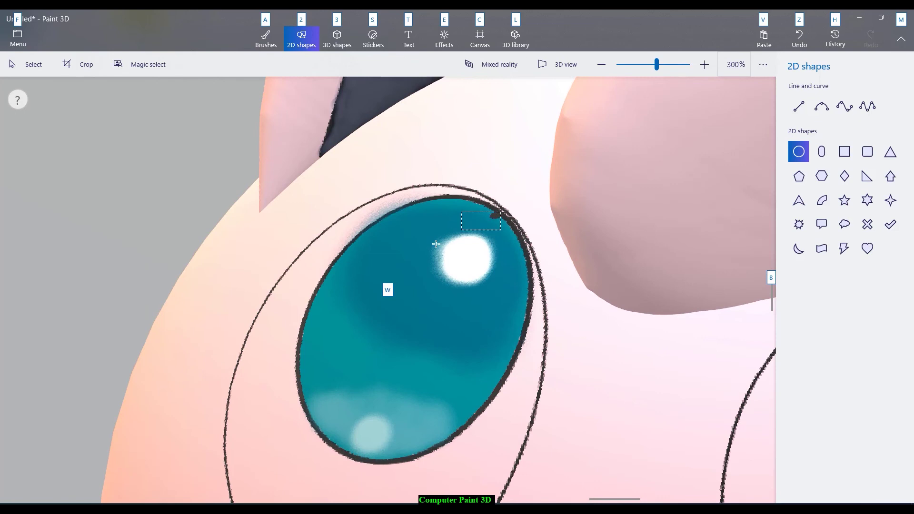
pyautogui.moveTo(436, 244); pyautogui.dragTo(278, 467)
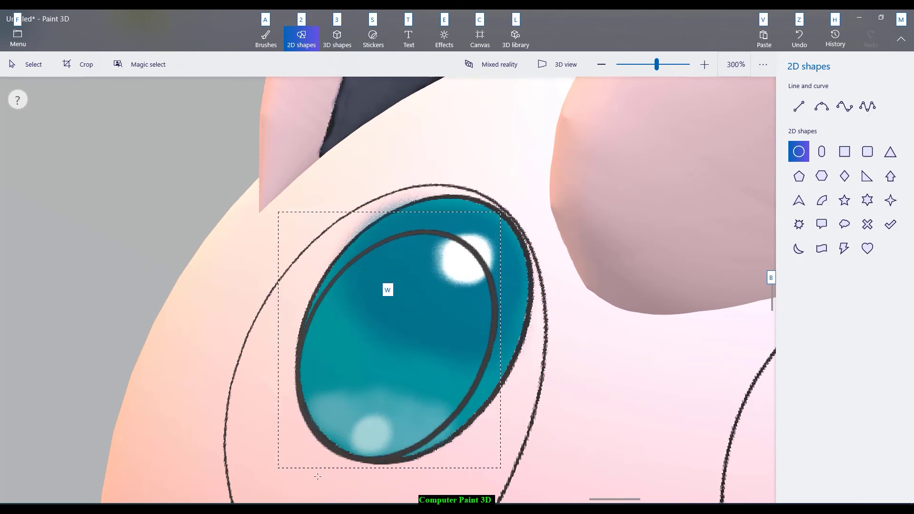
pyautogui.moveTo(501, 462); pyautogui.dragTo(522, 470)
pyautogui.moveTo(396, 212); pyautogui.dragTo(396, 177)
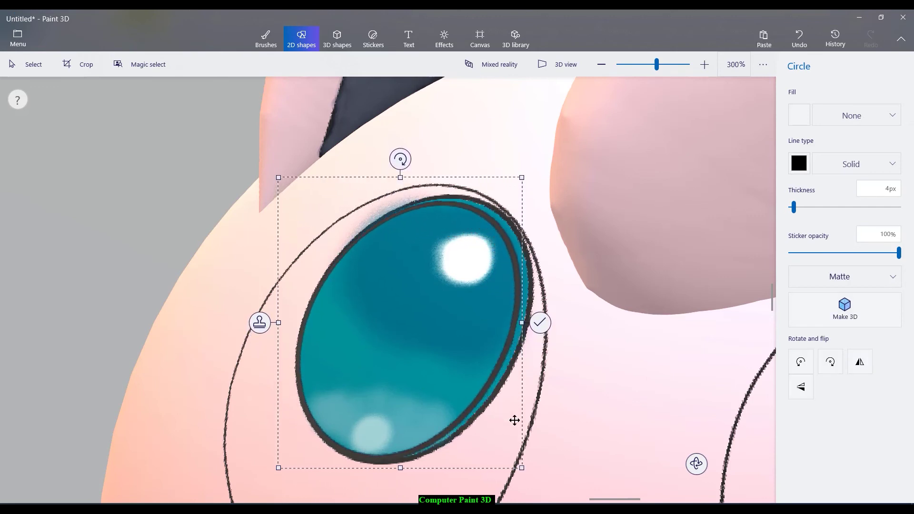
pyautogui.moveTo(522, 324); pyautogui.dragTo(532, 327)
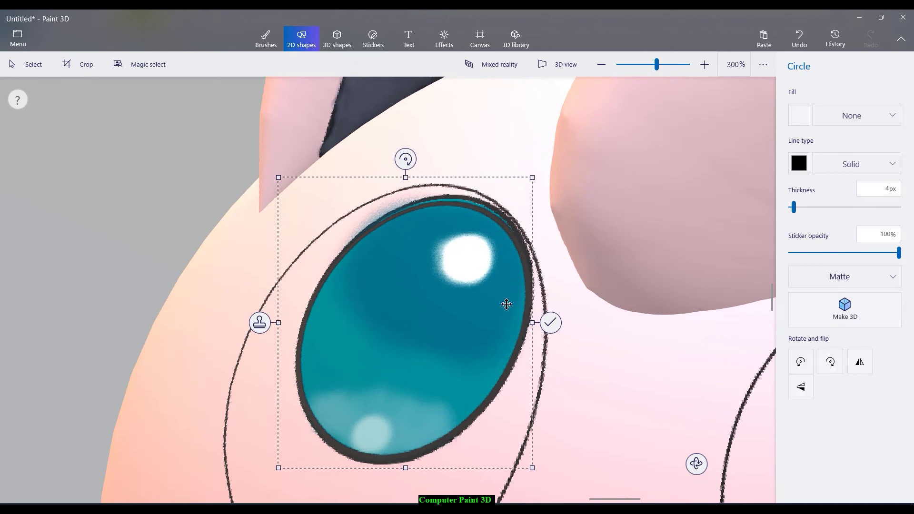
pyautogui.moveTo(406, 177); pyautogui.dragTo(408, 170)
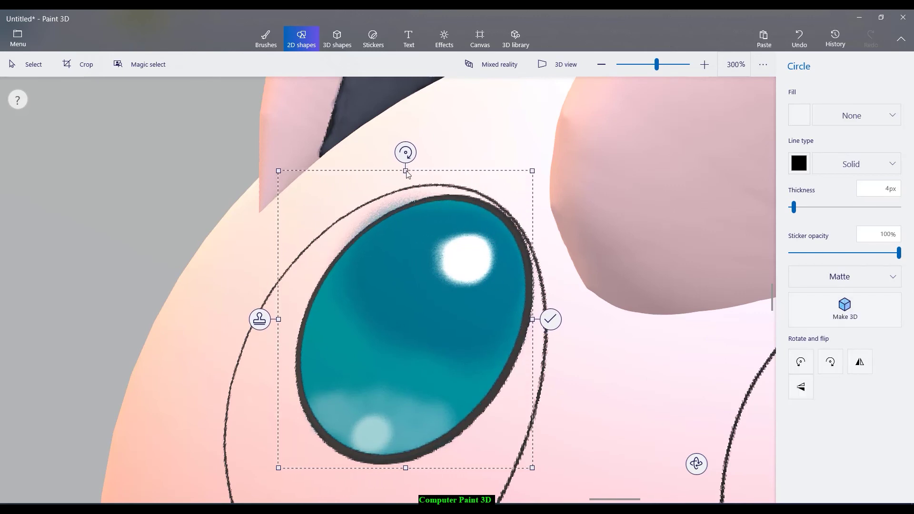
# Step: Move the circle into the upper part of the model's right eye outline, rotate and resize it as the iris, and commit it
pyautogui.scroll(-3, 480, 297)
pyautogui.scroll(-1, 480, 298)
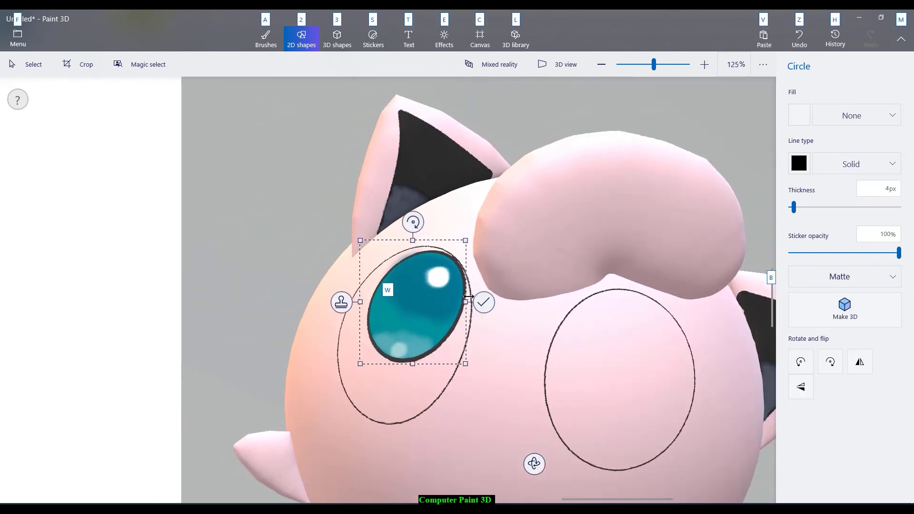
pyautogui.moveTo(488, 282); pyautogui.dragTo(594, 406)
pyautogui.moveTo(576, 327); pyautogui.dragTo(665, 335)
pyautogui.moveTo(630, 273); pyautogui.dragTo(675, 287)
pyautogui.moveTo(637, 328); pyautogui.dragTo(634, 319)
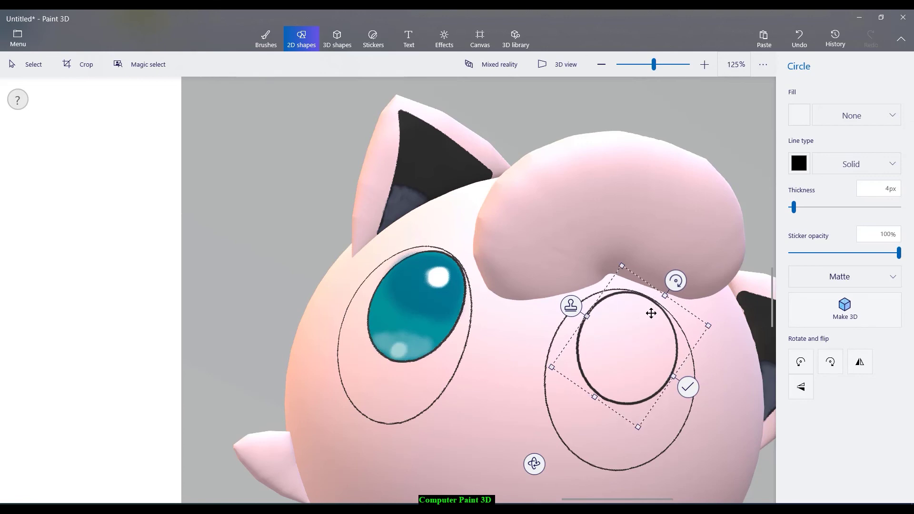
pyautogui.moveTo(595, 398); pyautogui.dragTo(592, 400)
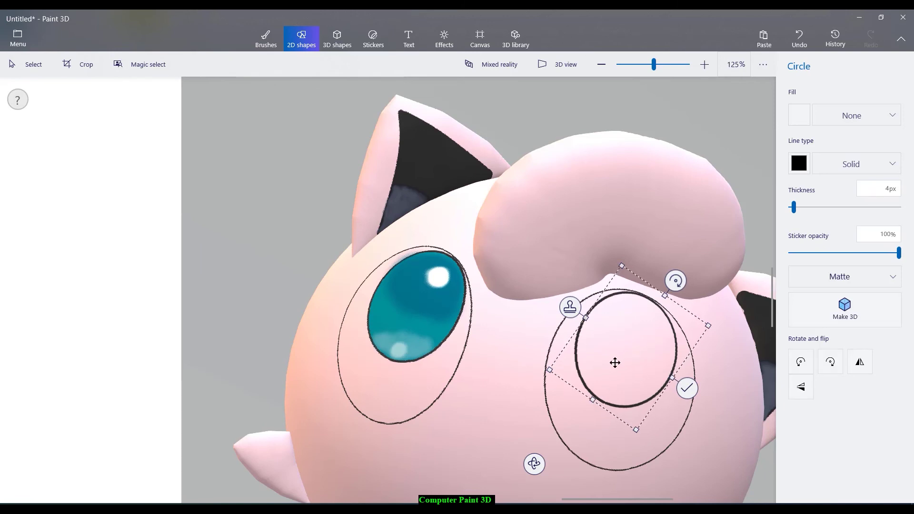
pyautogui.moveTo(676, 282); pyautogui.dragTo(691, 295)
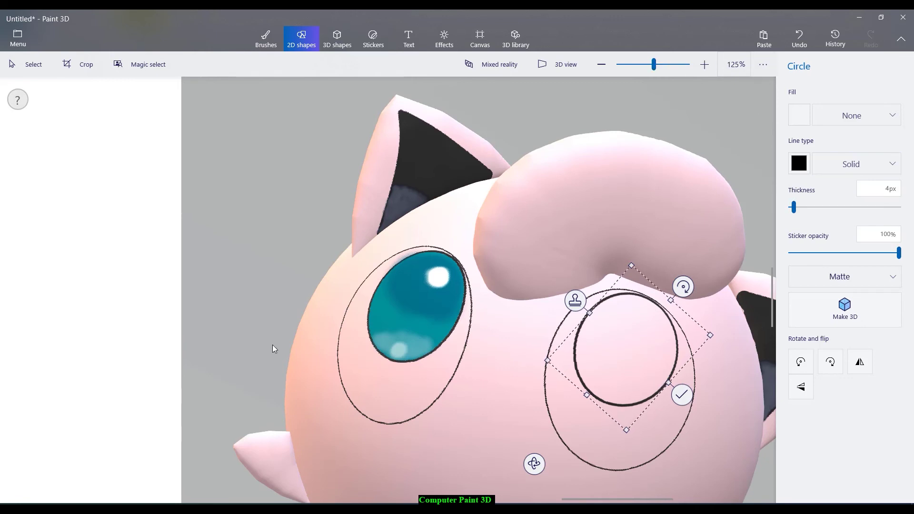
pyautogui.click(295, 337)
pyautogui.scroll(-10, 281, 367)
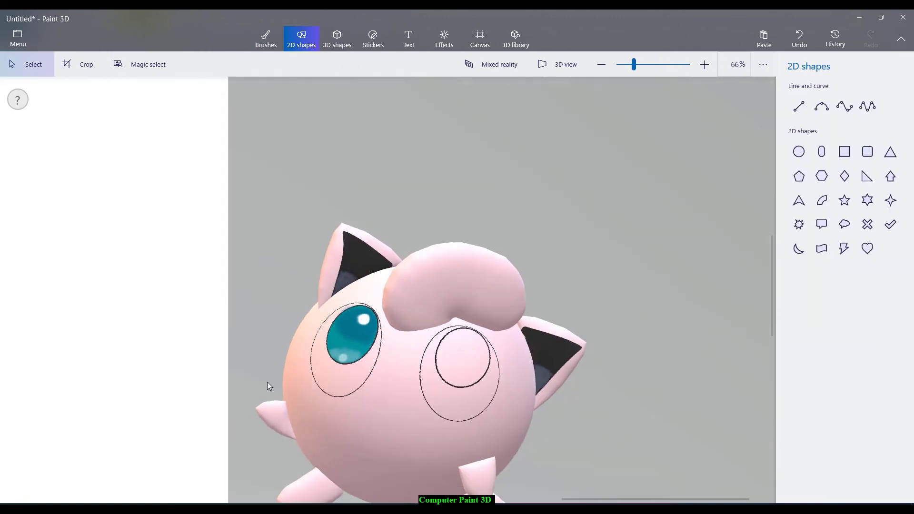
# Step: Activate the Fill brush and sample the teal from the right iris of the reference drawing
pyautogui.scroll(4, 374, 300)
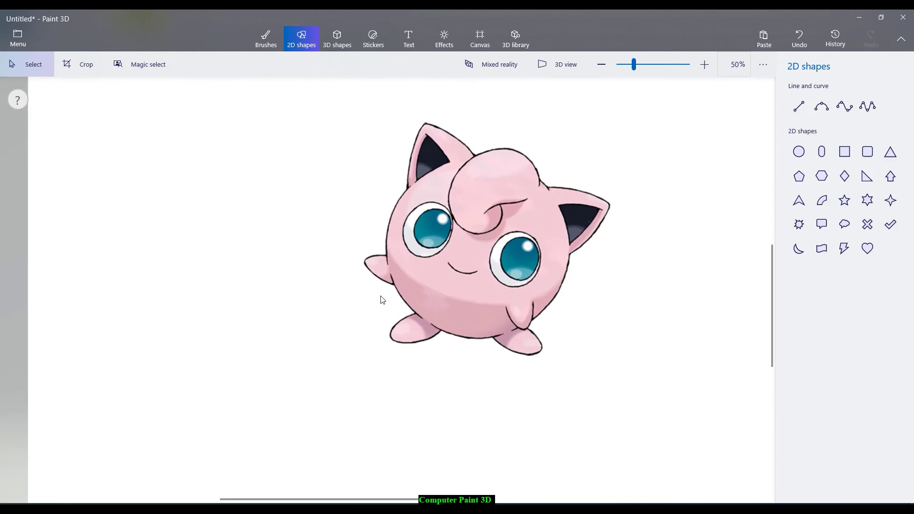
pyautogui.scroll(1, 564, 251)
pyautogui.scroll(1, 532, 287)
pyautogui.press('alt')
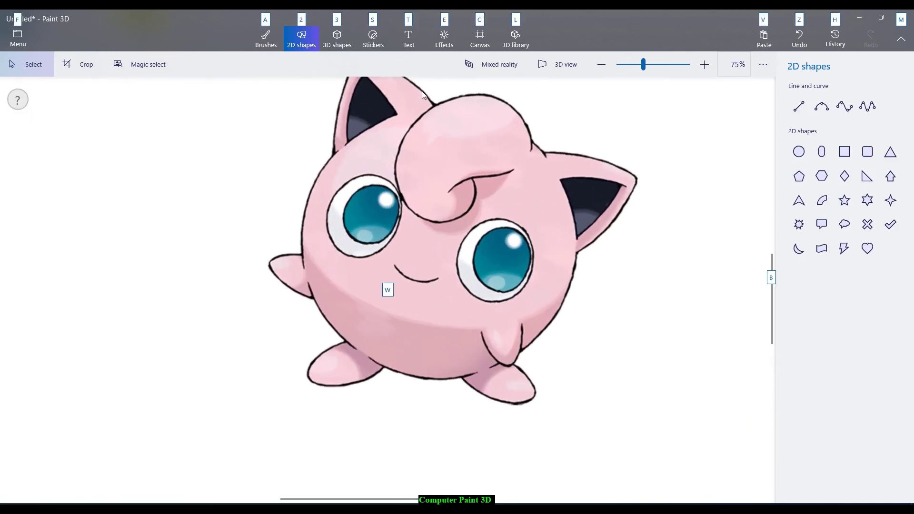
pyautogui.press('a')
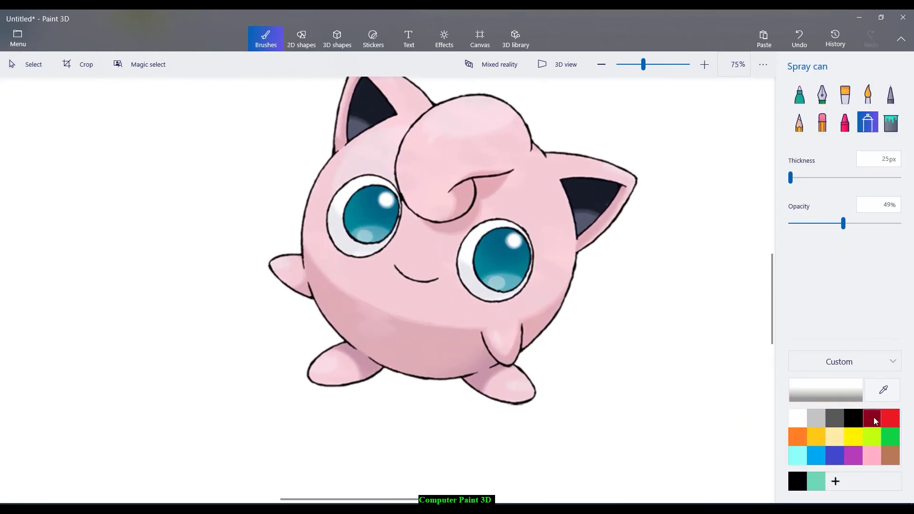
pyautogui.click(890, 123)
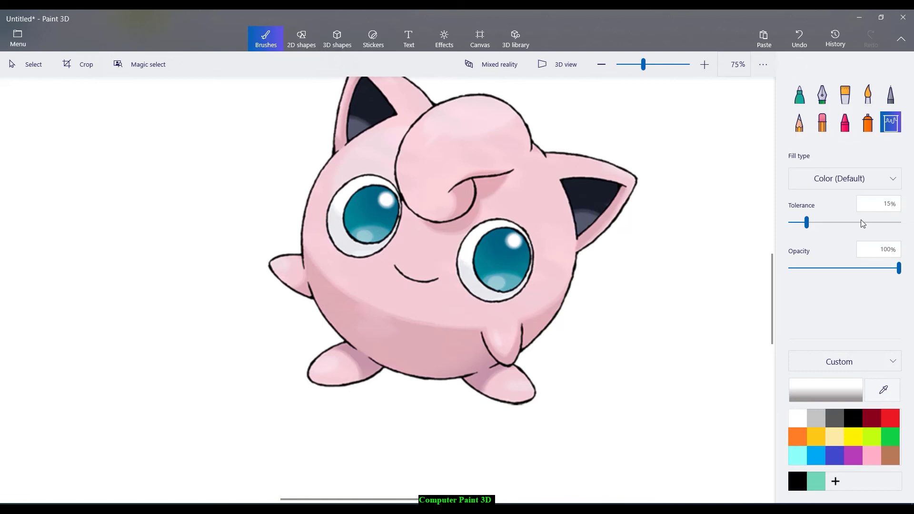
pyautogui.click(883, 391)
pyautogui.click(481, 266)
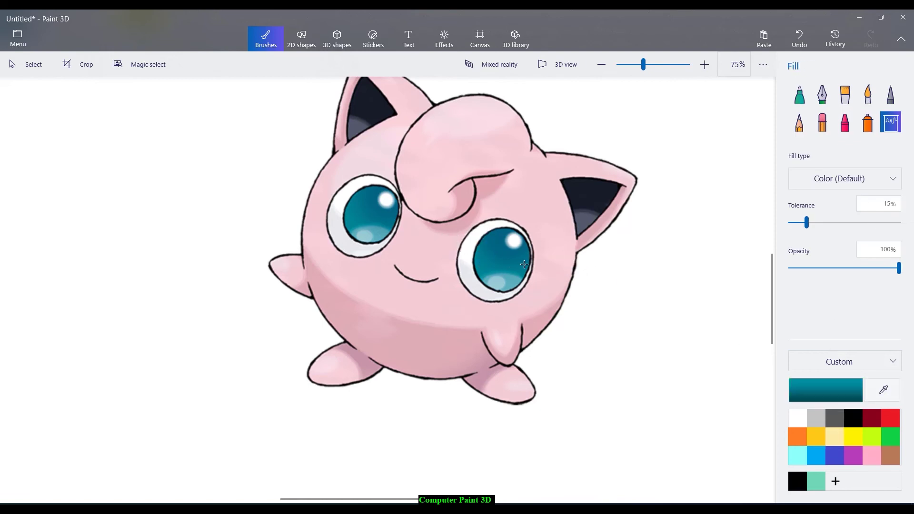
# Step: Fill the model's right iris with the sampled teal at 15% tolerance and 100% opacity
pyautogui.scroll(-5, 563, 241)
pyautogui.scroll(3, 647, 270)
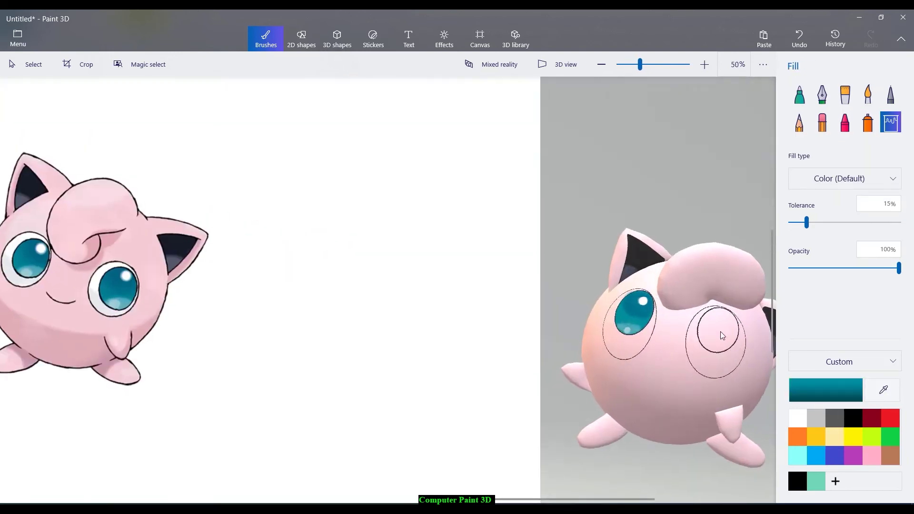
pyautogui.scroll(5, 723, 329)
pyautogui.press('alt')
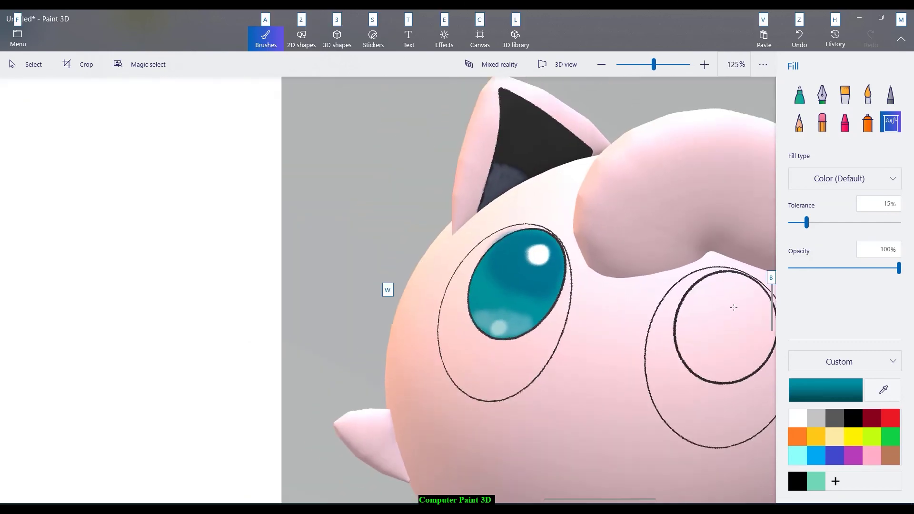
pyautogui.click(733, 307)
# Step: Sample the darker teal from the upper part of the reference drawing's right iris and switch to the Spray can for the model's right iris
pyautogui.scroll(-6, 276, 289)
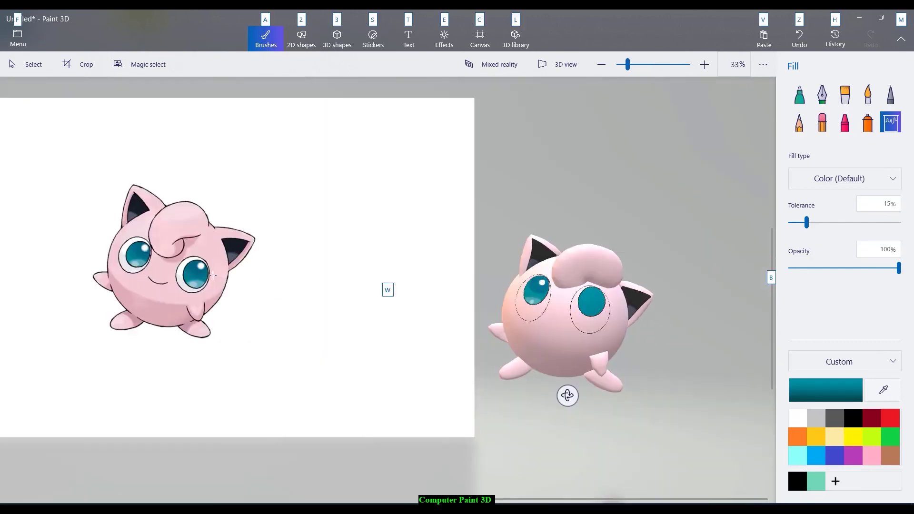
pyautogui.scroll(4, 143, 257)
pyautogui.click(883, 390)
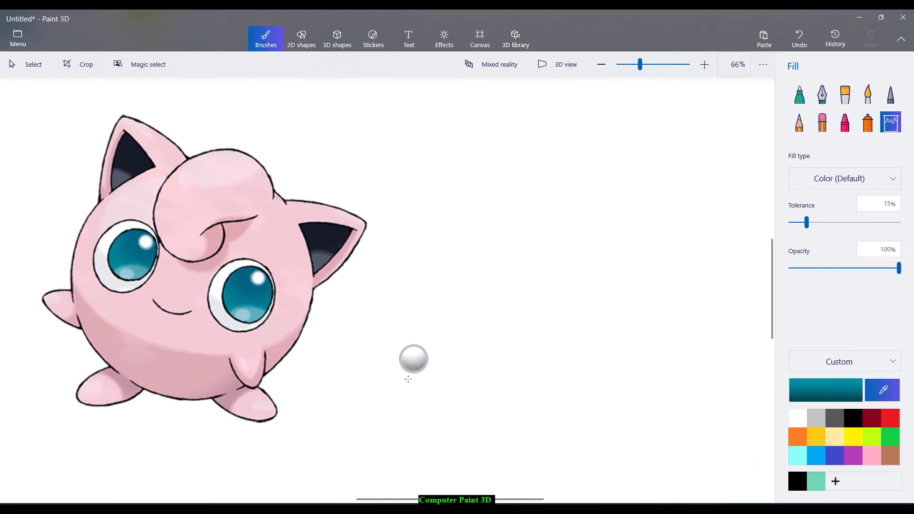
pyautogui.click(240, 269)
pyautogui.scroll(-4, 500, 352)
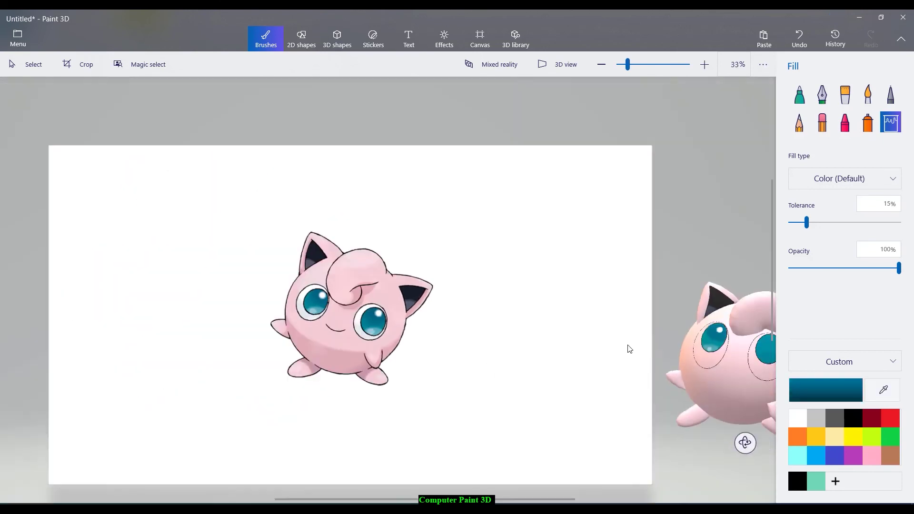
pyautogui.scroll(4, 685, 354)
pyautogui.scroll(-5, 675, 370)
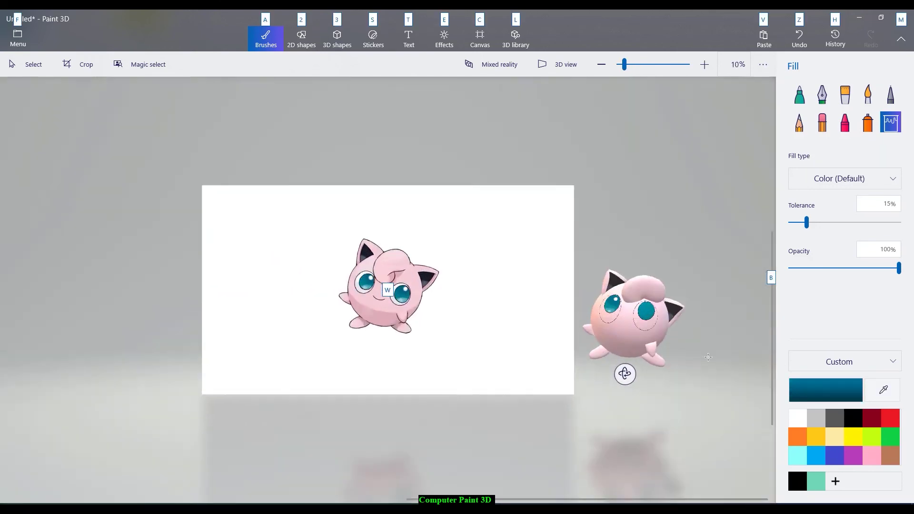
pyautogui.scroll(5, 585, 252)
pyautogui.click(584, 252)
pyautogui.press('alt')
pyautogui.scroll(3, 584, 252)
pyautogui.click(867, 122)
pyautogui.scroll(2, 669, 223)
pyautogui.press('alt')
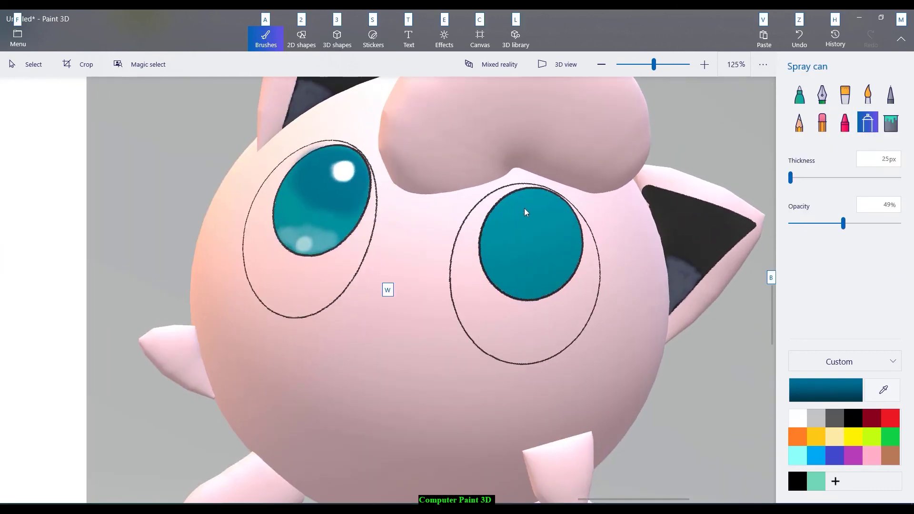
pyautogui.press('alt')
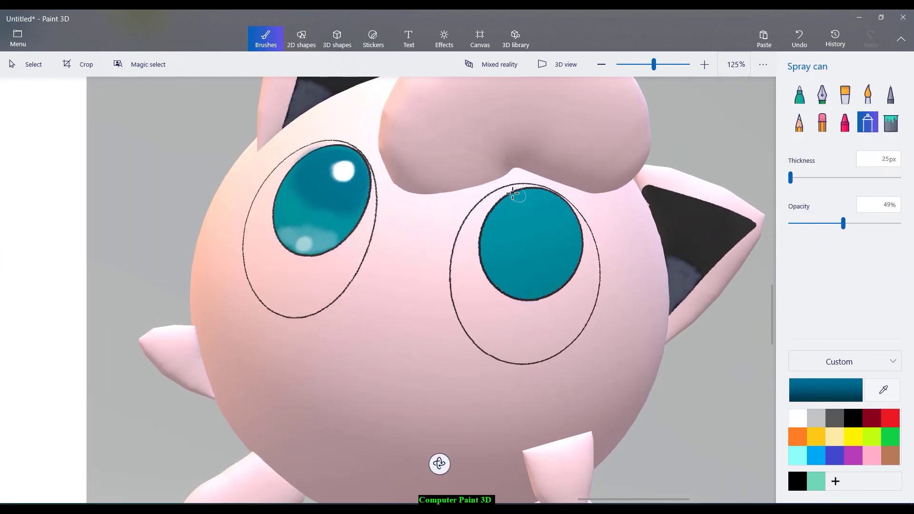
# Step: Spray a dark teal patch in the upper right iris, and set the spray can to 85% opacity with a Matte finish
pyautogui.moveTo(514, 208)
pyautogui.mouseDown()
pyautogui.moveTo(542, 204)
pyautogui.moveTo(521, 227)
pyautogui.moveTo(513, 209)
pyautogui.moveTo(529, 224)
pyautogui.mouseUp()
pyautogui.click(858, 223)
pyautogui.moveTo(858, 222); pyautogui.dragTo(883, 224)
pyautogui.click(838, 362)
pyautogui.press('Escape')
pyautogui.click(839, 358)
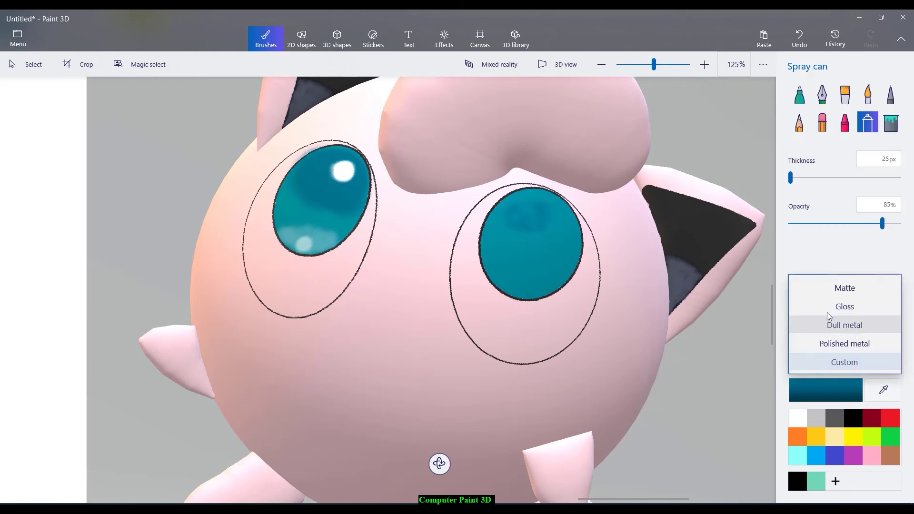
pyautogui.click(830, 287)
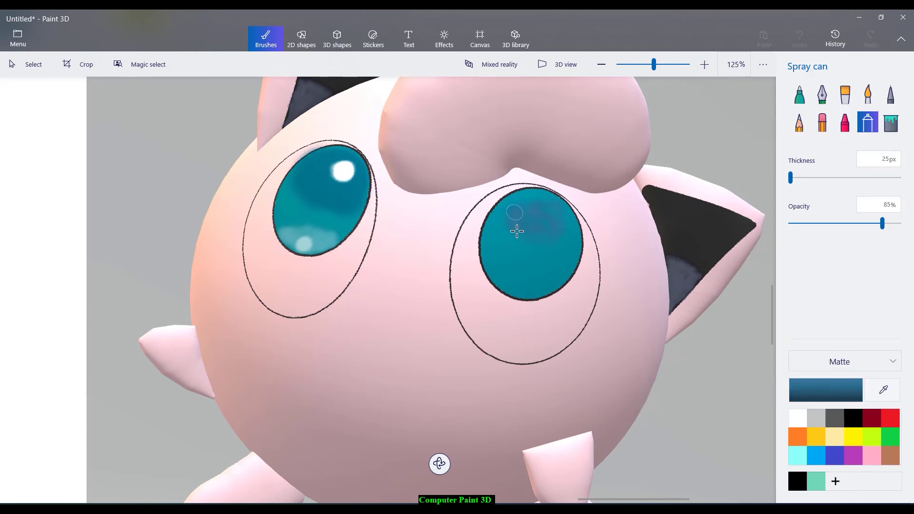
# Step: Try spraying the matte dark color over the upper right iris, and undo the shading back to the plain teal fill
pyautogui.moveTo(515, 239)
pyautogui.mouseDown()
pyautogui.moveTo(532, 230)
pyautogui.moveTo(511, 219)
pyautogui.moveTo(488, 227)
pyautogui.moveTo(524, 192)
pyautogui.moveTo(520, 211)
pyautogui.moveTo(499, 206)
pyautogui.moveTo(547, 200)
pyautogui.moveTo(523, 192)
pyautogui.moveTo(553, 218)
pyautogui.mouseUp()
pyautogui.hotkey('ctrl', 'z')
pyautogui.hotkey('ctrl', 'z')
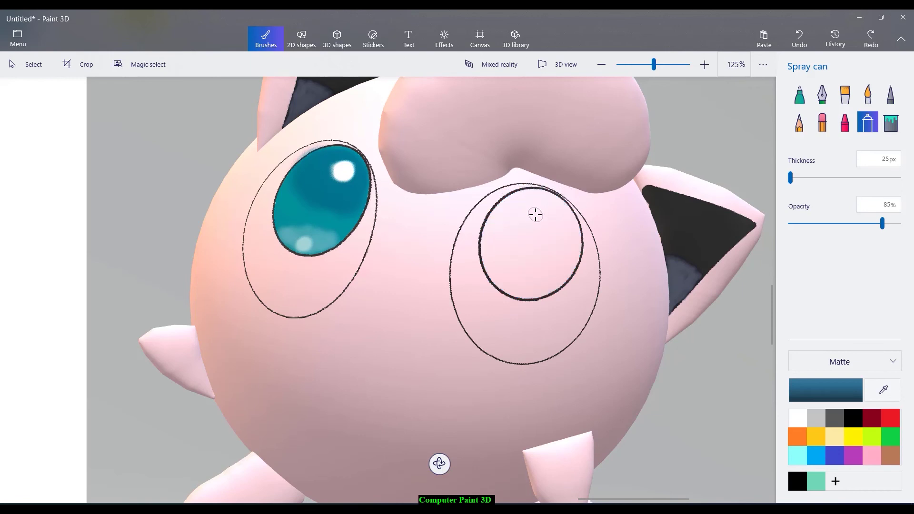
pyautogui.hotkey('ctrl', 'y')
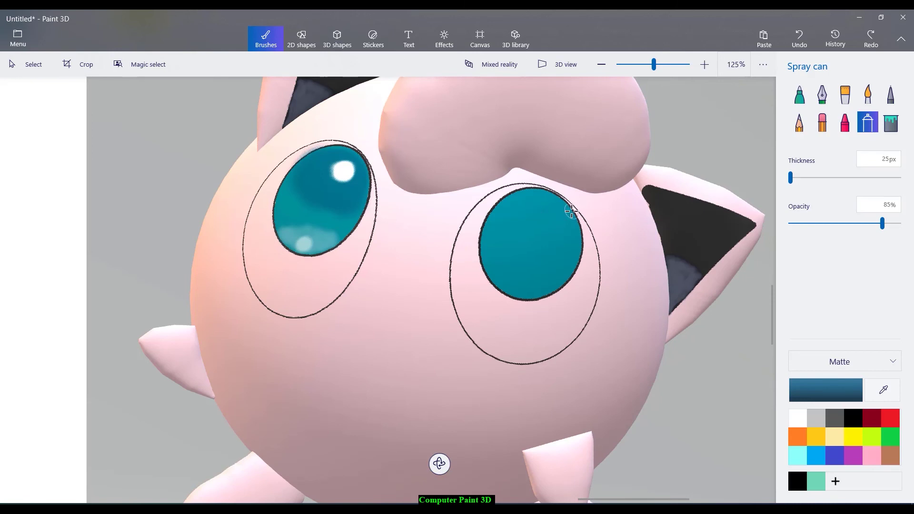
# Step: Spray a matte dark band across the upper part of the model's right iris at 25 px thickness and 85% opacity
pyautogui.moveTo(514, 216)
pyautogui.mouseDown()
pyautogui.moveTo(543, 218)
pyautogui.moveTo(527, 204)
pyautogui.moveTo(510, 220)
pyautogui.moveTo(521, 188)
pyautogui.mouseUp()
pyautogui.moveTo(493, 216); pyautogui.dragTo(518, 197)
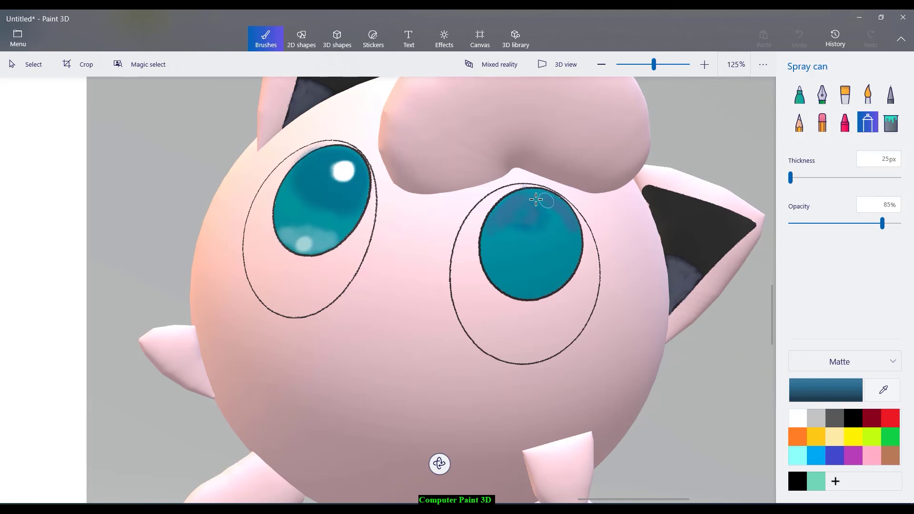
pyautogui.moveTo(541, 210); pyautogui.dragTo(555, 218)
pyautogui.moveTo(499, 222)
pyautogui.mouseDown()
pyautogui.moveTo(492, 227)
pyautogui.moveTo(552, 224)
pyautogui.mouseUp()
pyautogui.moveTo(507, 229); pyautogui.dragTo(497, 229)
# Step: Sample the light teal from the lower band of the model's left iris and spray it across the lower part of the right iris
pyautogui.click(886, 391)
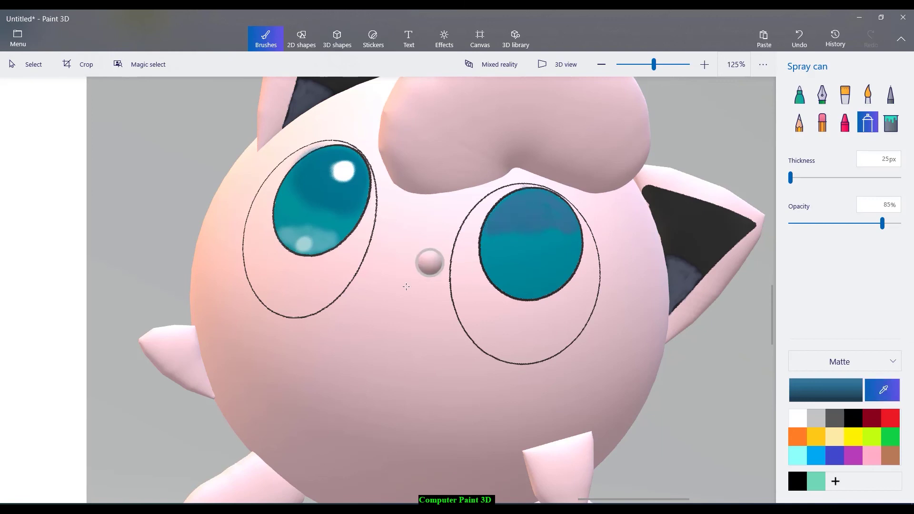
pyautogui.click(328, 235)
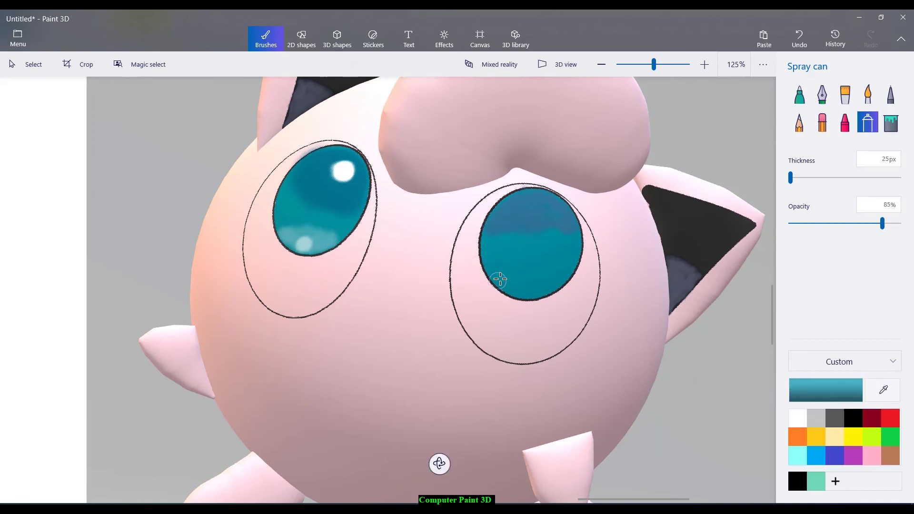
pyautogui.moveTo(497, 278)
pyautogui.mouseDown()
pyautogui.moveTo(563, 279)
pyautogui.moveTo(528, 292)
pyautogui.moveTo(556, 282)
pyautogui.mouseUp()
# Step: Change the light teal to a Matte finish and spray over the lower bands of both of the model's irises
pyautogui.click(839, 362)
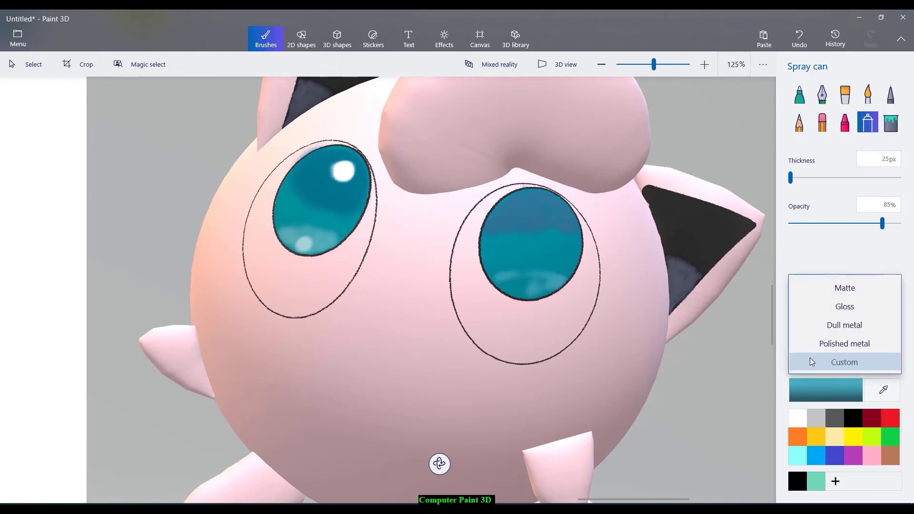
pyautogui.click(828, 289)
pyautogui.moveTo(531, 285)
pyautogui.mouseDown()
pyautogui.moveTo(499, 278)
pyautogui.moveTo(524, 290)
pyautogui.moveTo(506, 289)
pyautogui.moveTo(556, 285)
pyautogui.mouseUp()
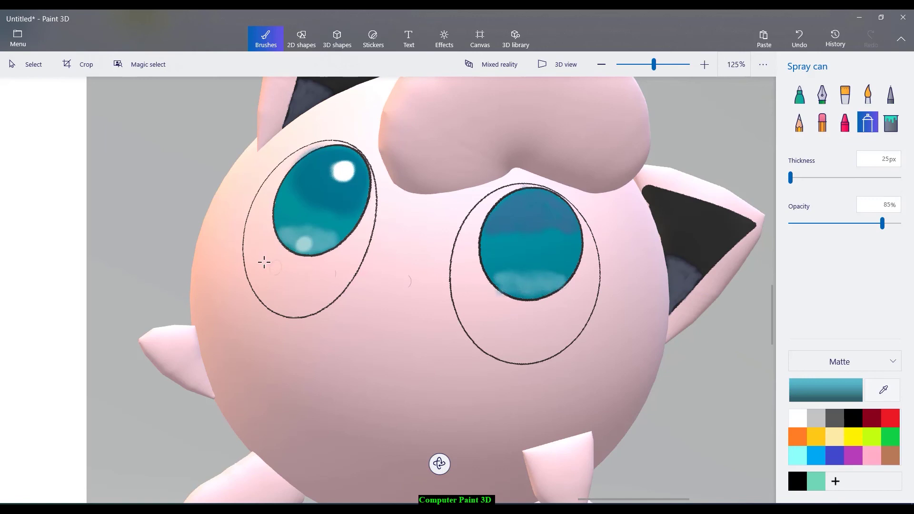
pyautogui.moveTo(290, 234); pyautogui.dragTo(333, 241)
pyautogui.moveTo(501, 279); pyautogui.dragTo(569, 276)
pyautogui.moveTo(506, 286); pyautogui.dragTo(528, 292)
# Step: Sample the pale blue of the left iris's small lower highlight and spray a matching dot in the right iris's lower band
pyautogui.click(886, 394)
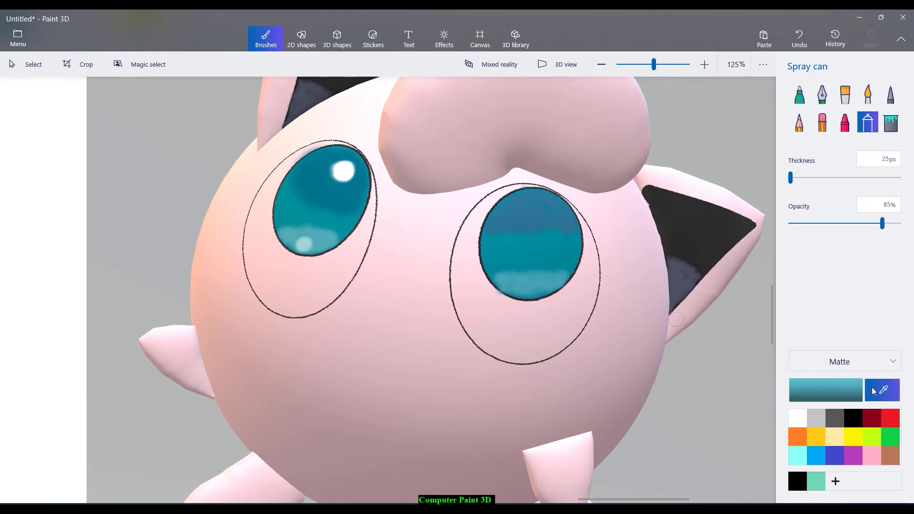
pyautogui.click(305, 242)
pyautogui.moveTo(533, 282); pyautogui.dragTo(535, 284)
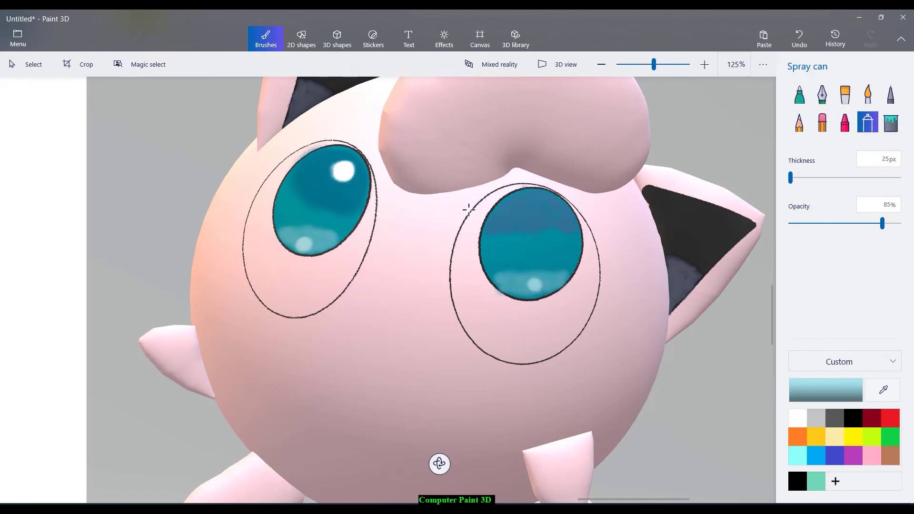
# Step: Sample the white of the left iris's upper highlight and spray a round white highlight in the right iris's upper right part
pyautogui.click(888, 399)
pyautogui.click(343, 170)
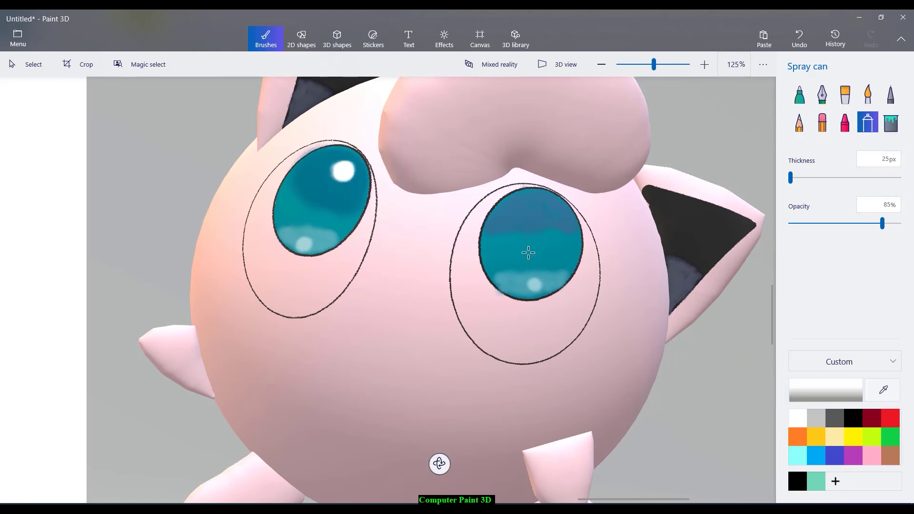
pyautogui.moveTo(554, 205); pyautogui.dragTo(542, 207)
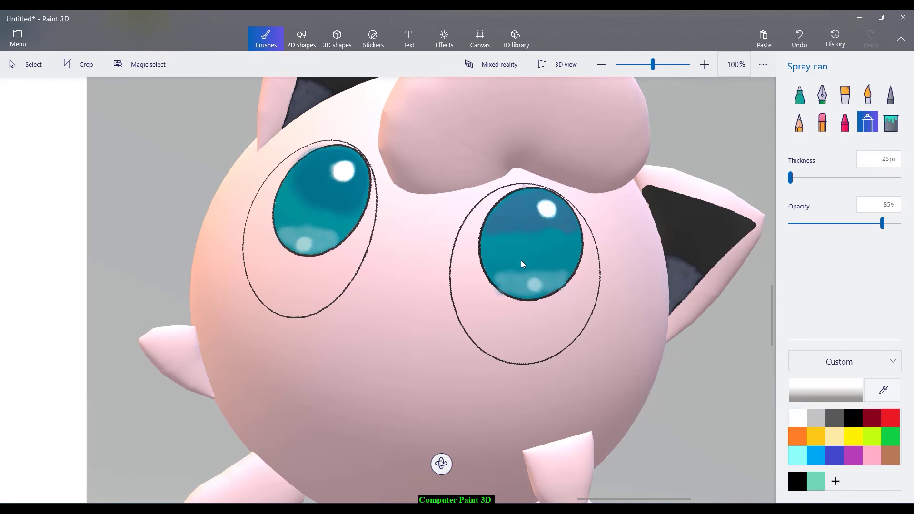
# Step: Draw a black 4 px 3-point curve on the model's face and adjust its end to lie below the eyes
pyautogui.scroll(-5, 515, 274)
pyautogui.press('alt')
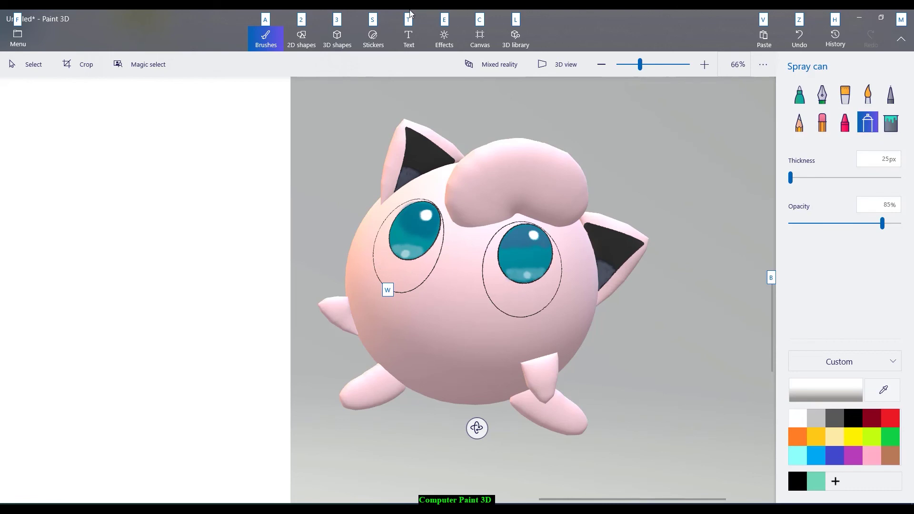
pyautogui.click(305, 38)
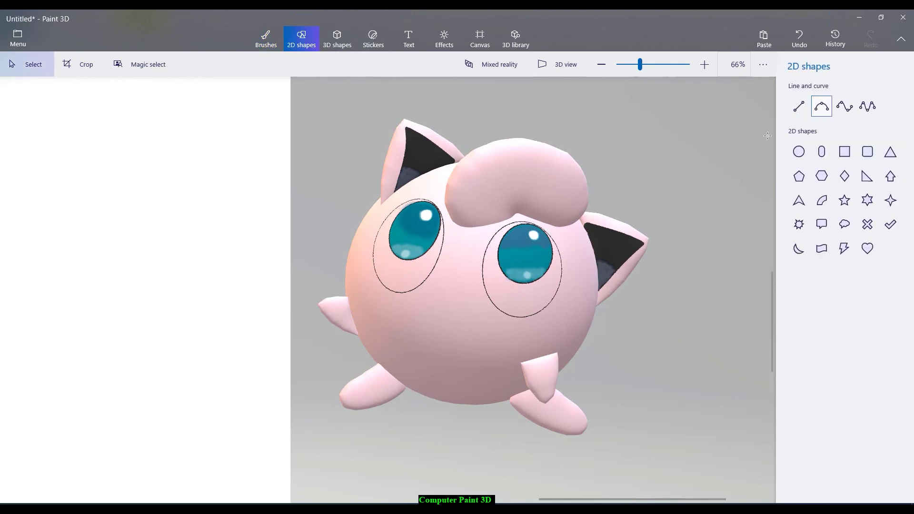
pyautogui.click(815, 116)
pyautogui.scroll(5, 461, 296)
pyautogui.moveTo(309, 190); pyautogui.dragTo(580, 438)
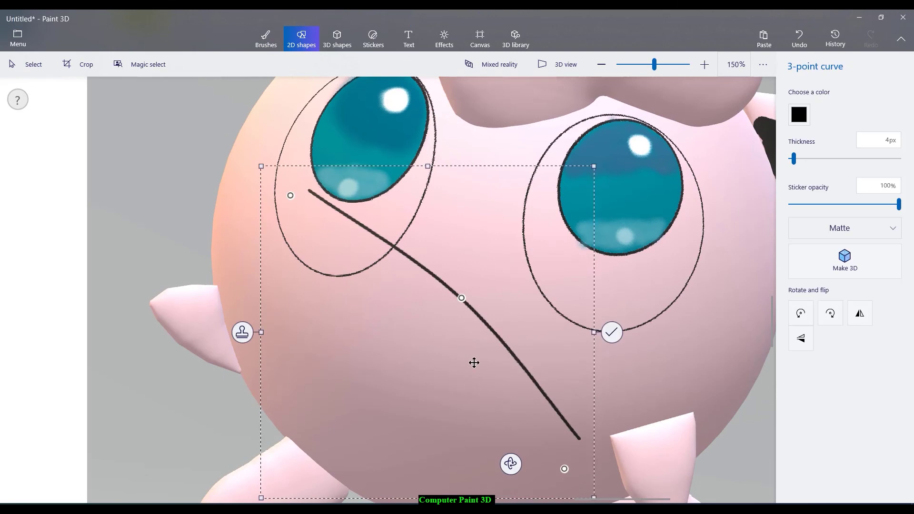
pyautogui.scroll(-1, 474, 363)
pyautogui.moveTo(545, 388)
pyautogui.mouseDown()
pyautogui.moveTo(481, 306)
pyautogui.moveTo(483, 222)
pyautogui.moveTo(499, 351)
pyautogui.moveTo(544, 364)
pyautogui.moveTo(545, 372)
pyautogui.mouseUp()
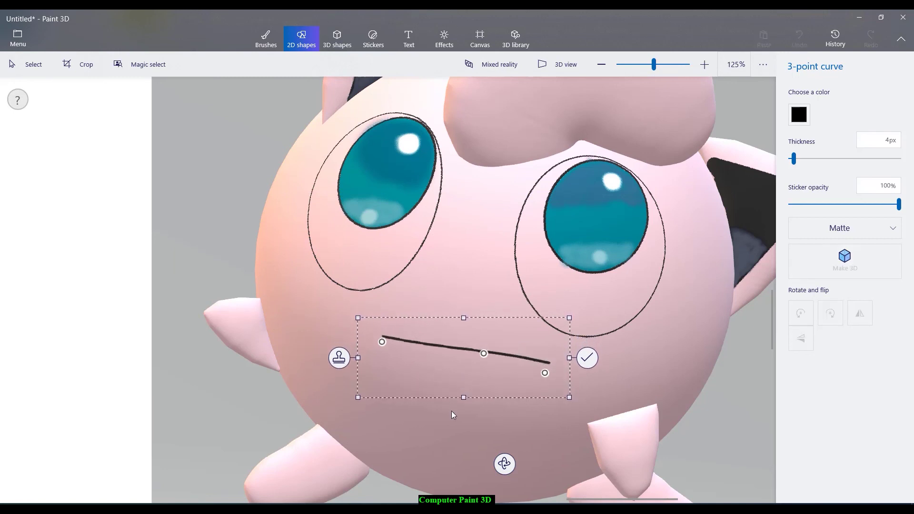
# Step: Bend the curve downward into a smile, resize it to fit below and between the eyes, and commit it
pyautogui.moveTo(484, 353); pyautogui.dragTo(456, 398)
pyautogui.moveTo(359, 424); pyautogui.dragTo(457, 352)
pyautogui.click(462, 436)
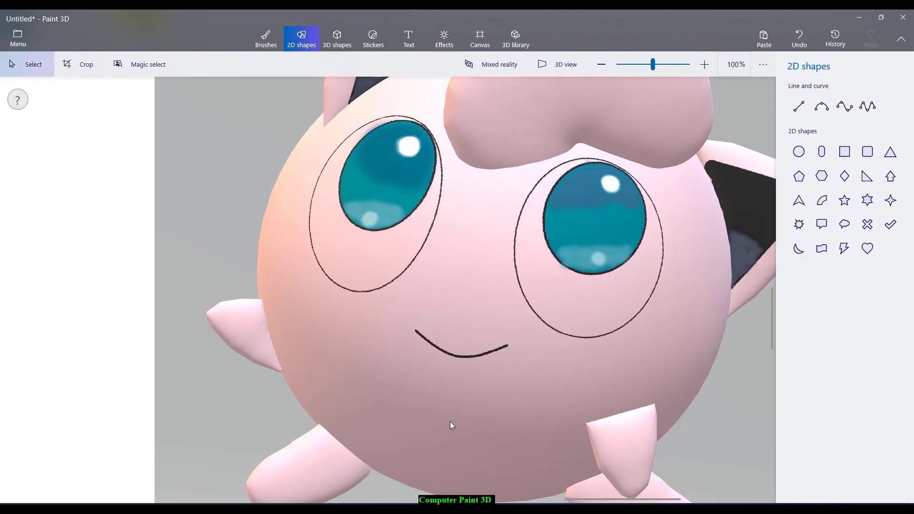
# Step: Place a 2D text box below the 3D model and enter JIGGLYPUFF in it
pyautogui.scroll(-8, 450, 421)
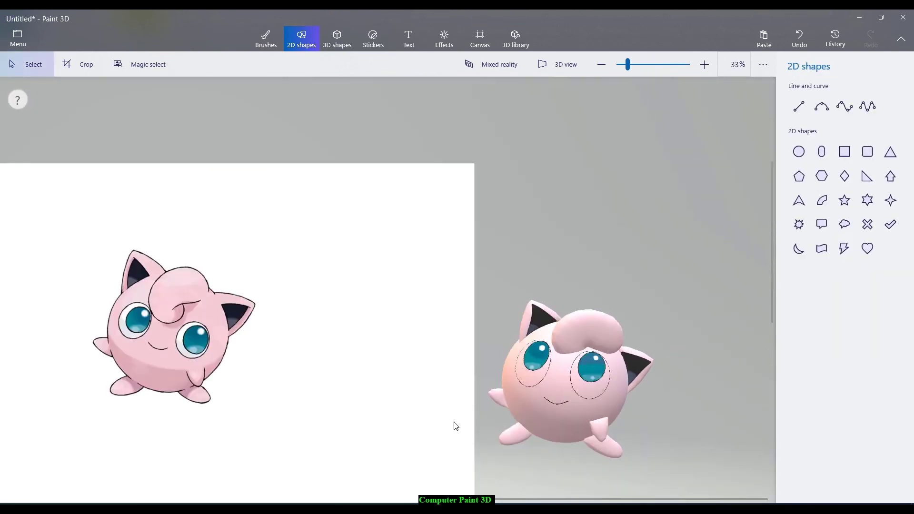
pyautogui.scroll(-5, 453, 425)
pyautogui.click(399, 43)
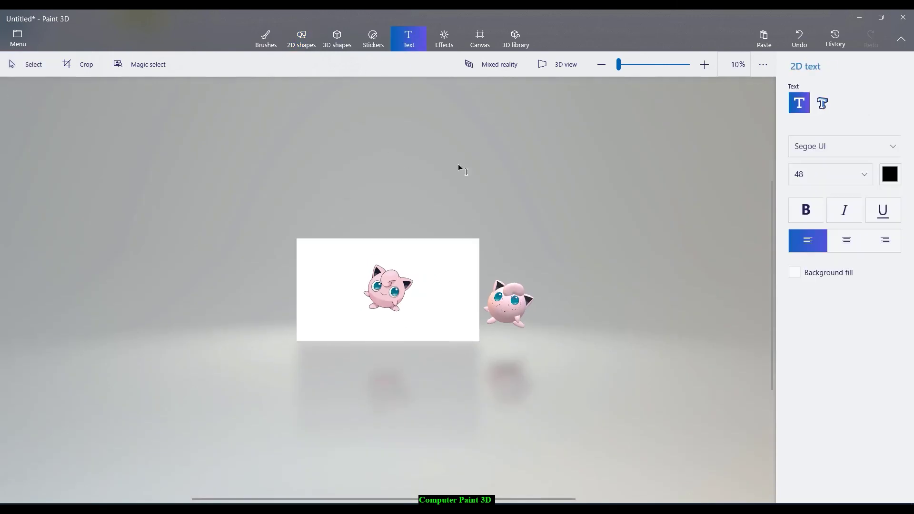
pyautogui.scroll(5, 601, 398)
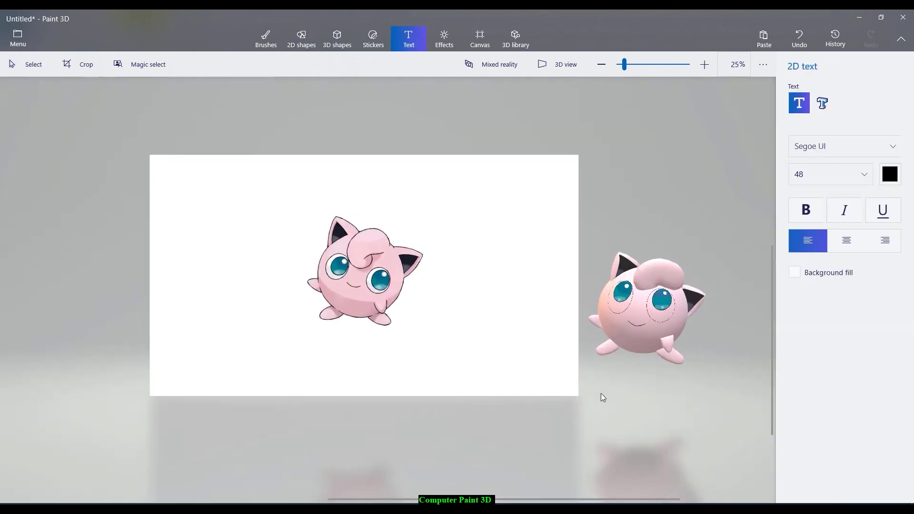
pyautogui.moveTo(607, 392); pyautogui.dragTo(700, 408)
pyautogui.write('Ji')
pyautogui.press('BackSpace')
pyautogui.press('BackSpace')
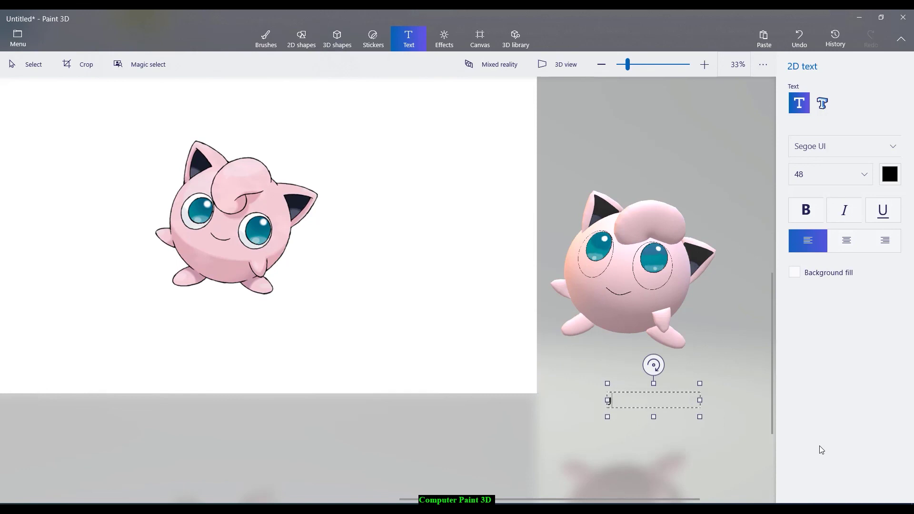
pyautogui.write('ig')
pyautogui.press('BackSpace')
pyautogui.press('BackSpace')
pyautogui.write('IGGLYPUFF')
# Step: Try to enlarge the 2D JIGGLYPUFF text to font size 130
pyautogui.click(853, 179)
pyautogui.click(825, 234)
pyautogui.hotkey('ctrl', 'a')
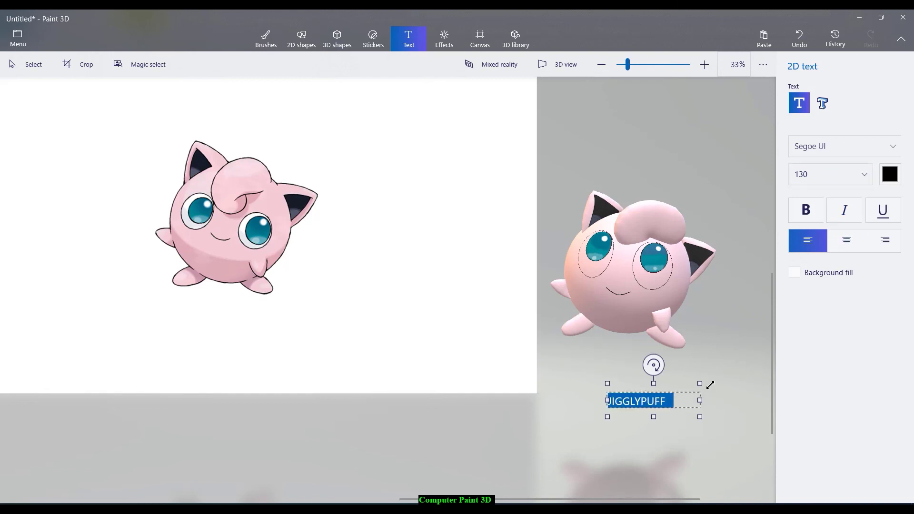
pyautogui.click(829, 174)
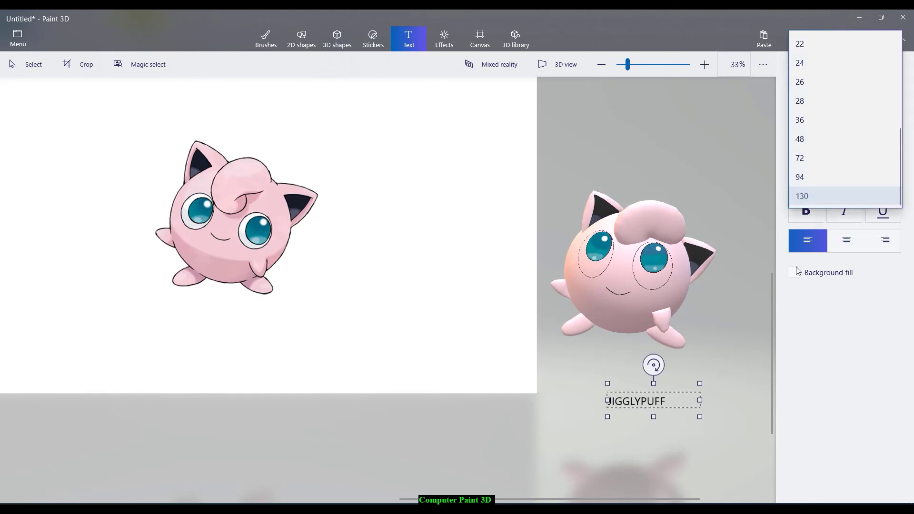
pyautogui.click(679, 334)
# Step: Add the 3D text JIGGLYPUFF just below the model's feet
pyautogui.click(822, 103)
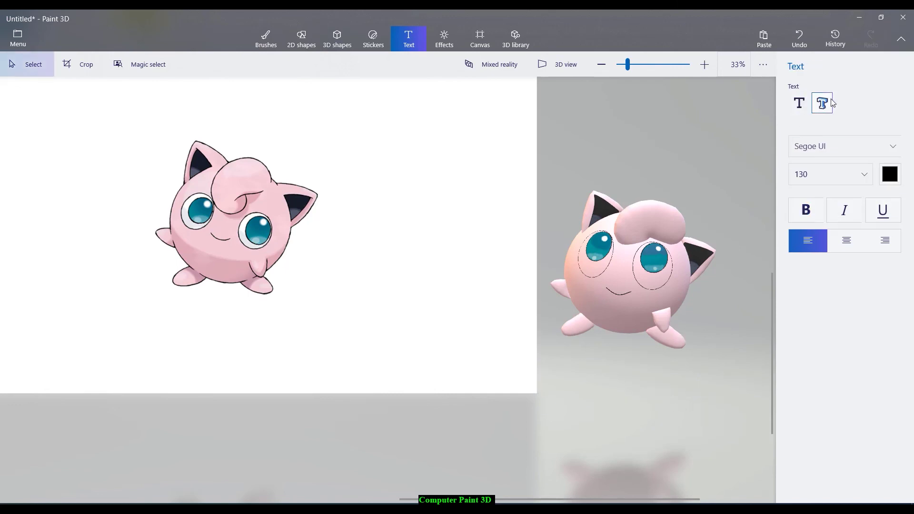
pyautogui.click(577, 362)
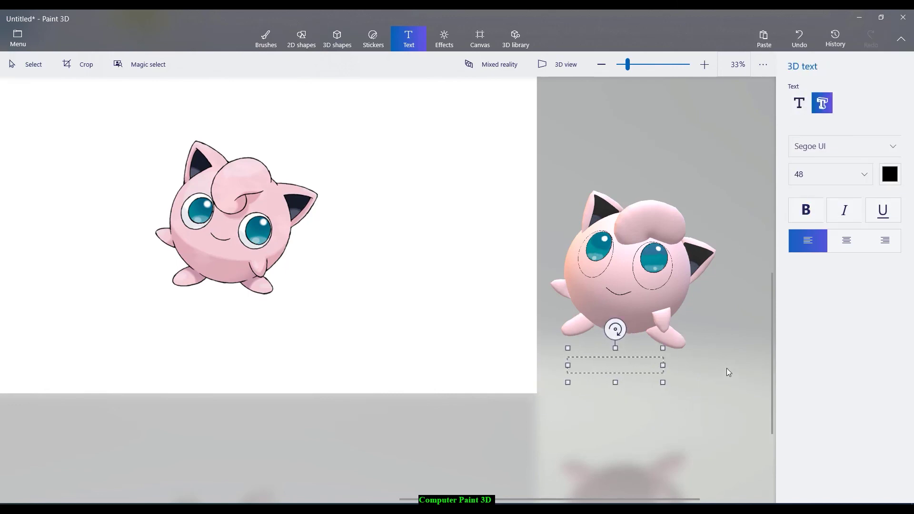
pyautogui.write('JIGGLY')
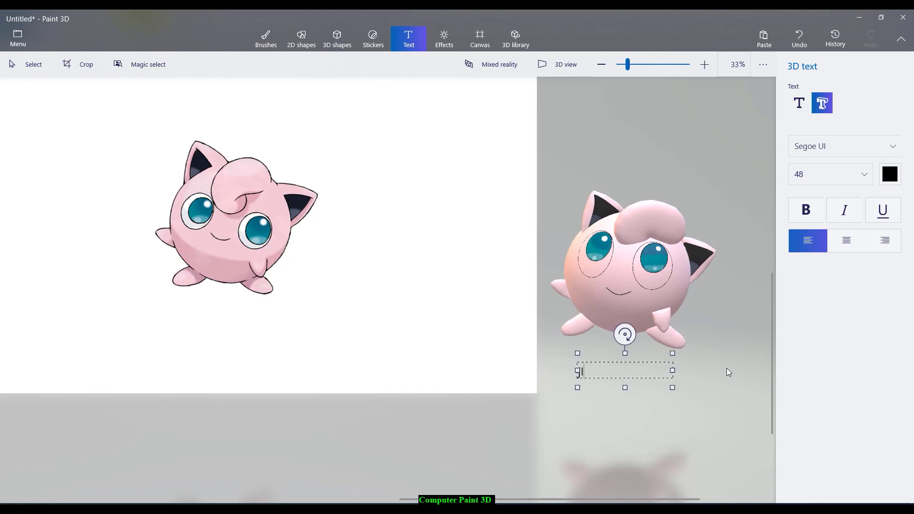
pyautogui.press('BackSpace')
pyautogui.press('BackSpace')
pyautogui.press('BackSpace')
pyautogui.press('BackSpace')
pyautogui.press('BackSpace')
pyautogui.write('IGGLYPUFF')
pyautogui.click(582, 432)
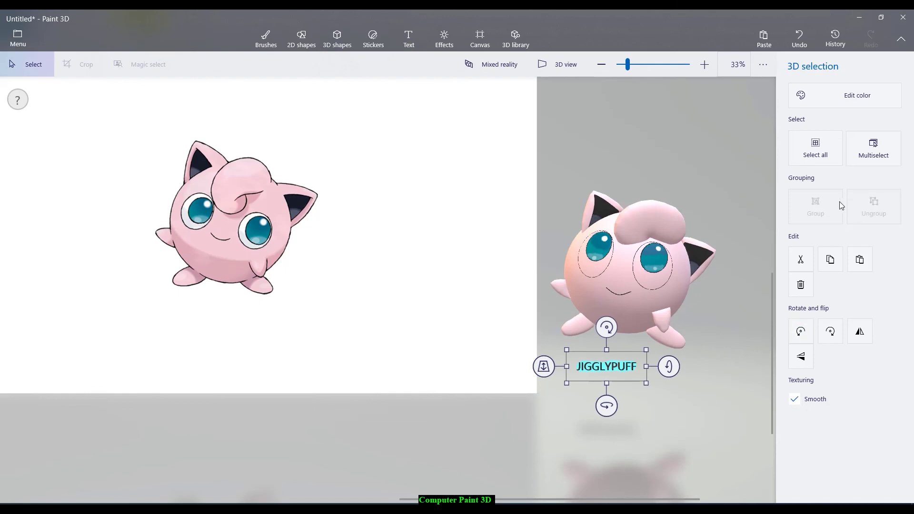
pyautogui.press('Escape')
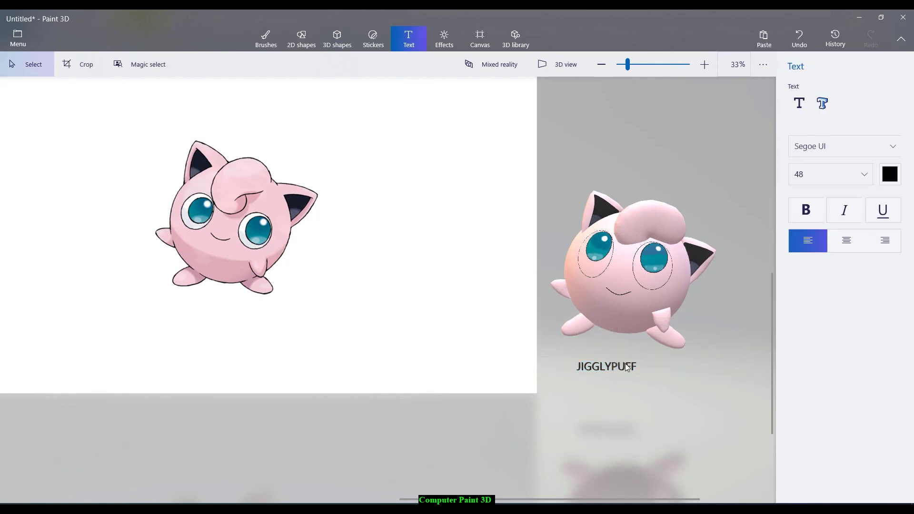
# Step: Set the text size to 130, enlarge the 3D label to roughly the model's width and centre it beneath the feet
pyautogui.click(861, 179)
pyautogui.click(815, 238)
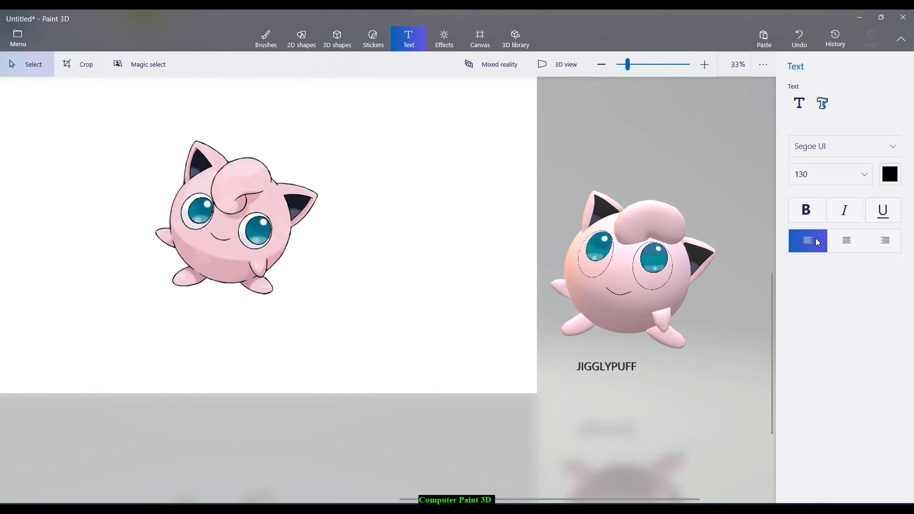
pyautogui.click(632, 366)
pyautogui.moveTo(641, 384); pyautogui.dragTo(691, 419)
pyautogui.moveTo(662, 371); pyautogui.dragTo(642, 371)
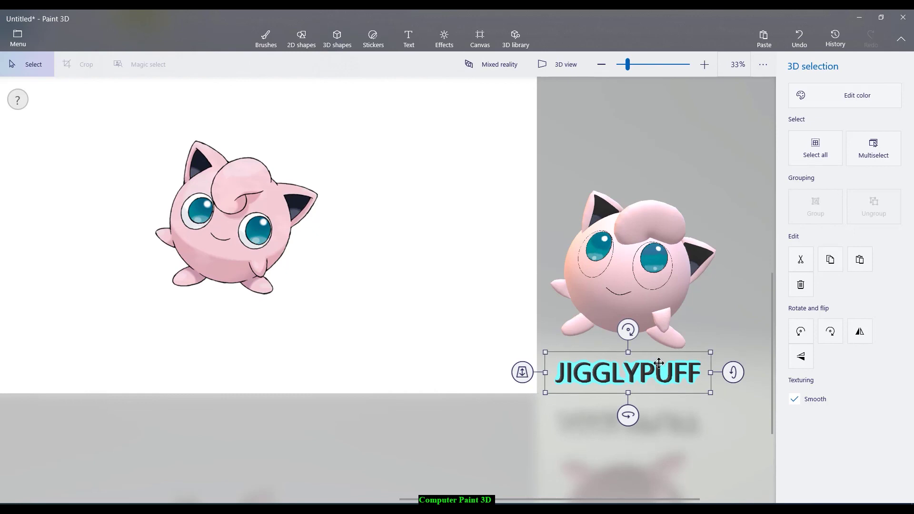
pyautogui.click(753, 315)
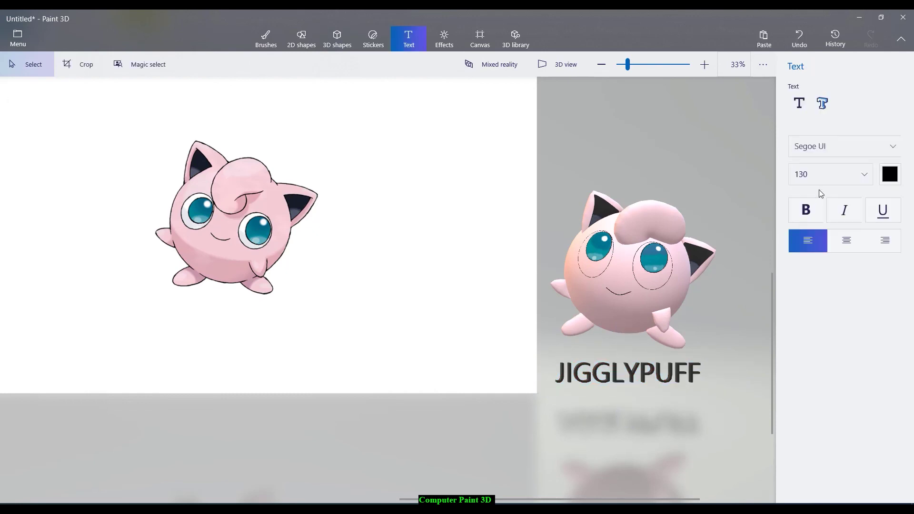
# Step: Choose the GoodDog Plain font for the text
pyautogui.click(828, 147)
pyautogui.scroll(-3, 818, 245)
pyautogui.scroll(-2, 827, 238)
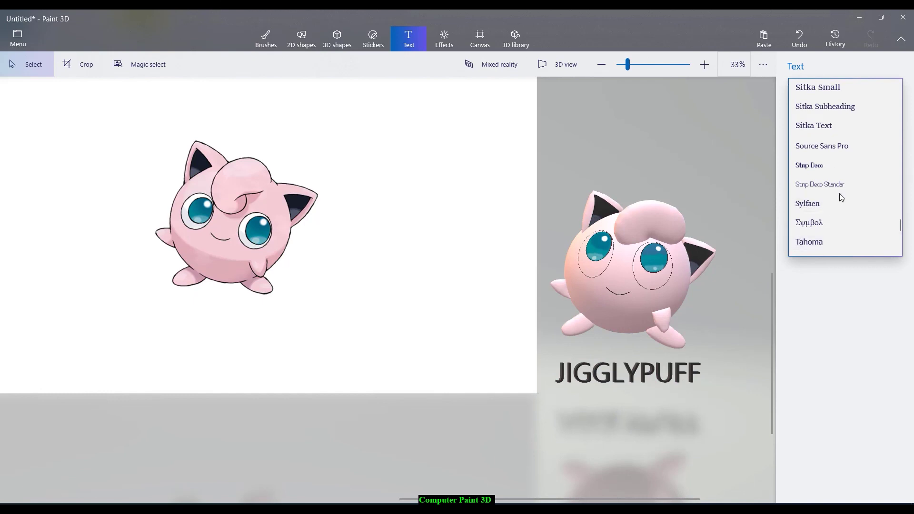
pyautogui.press('g')
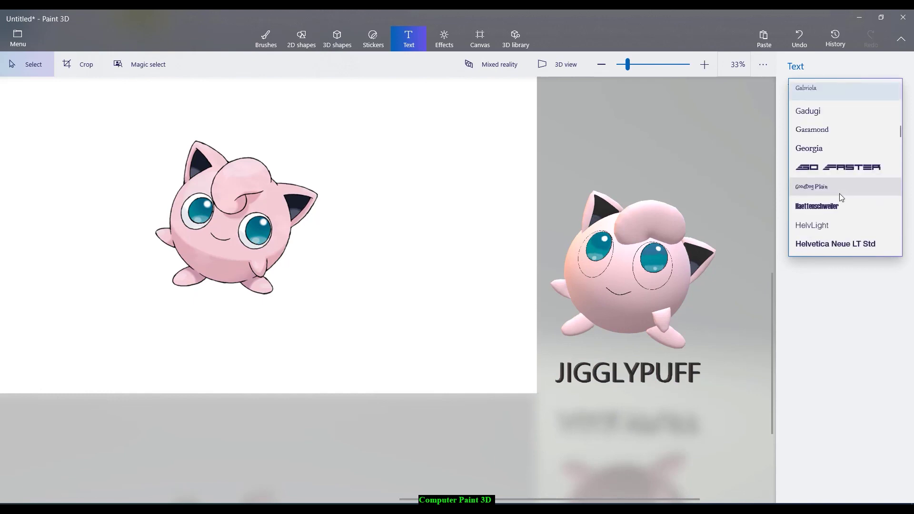
pyautogui.click(839, 195)
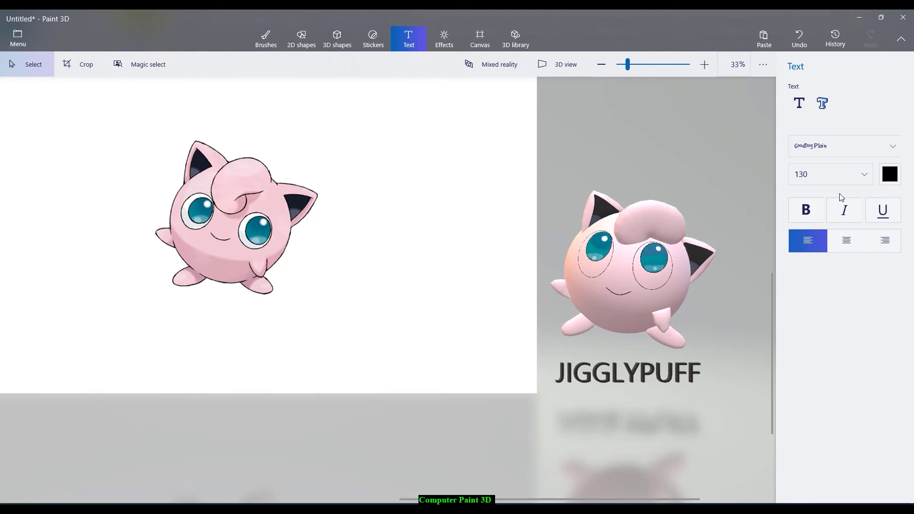
# Step: Enlarge the 3D JIGGLYPUFF label slightly from its lower left corner
pyautogui.click(658, 371)
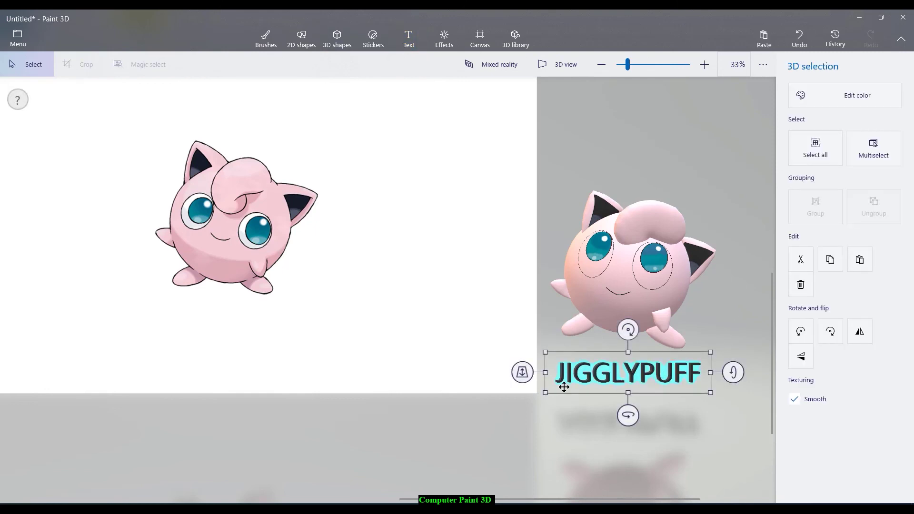
pyautogui.moveTo(546, 390); pyautogui.dragTo(535, 394)
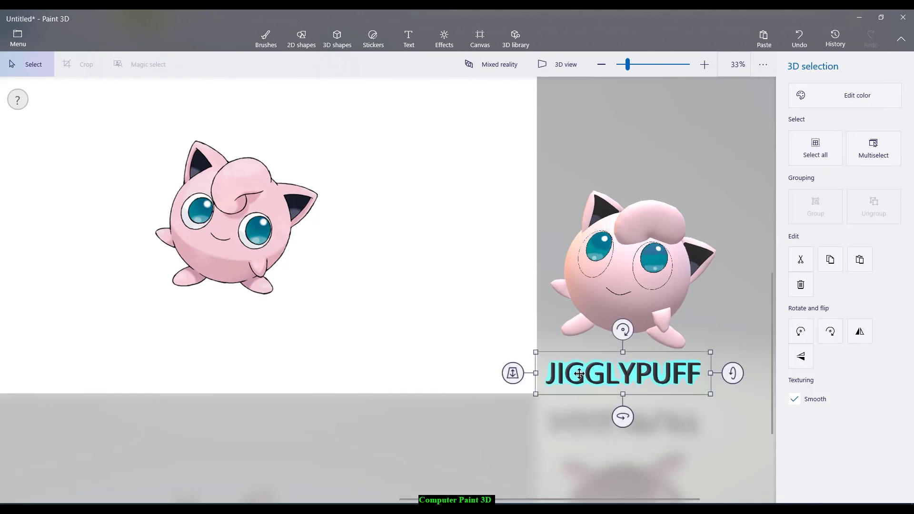
pyautogui.scroll(-5, 476, 348)
pyautogui.press('alt')
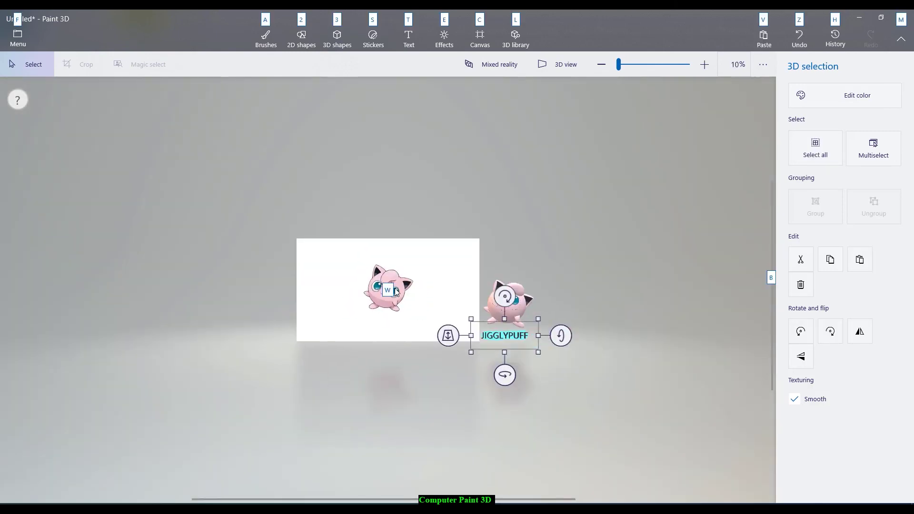
pyautogui.press('Escape')
# Step: Select the Jigglypuff reference drawing on the canvas and delete it
pyautogui.scroll(3, 530, 319)
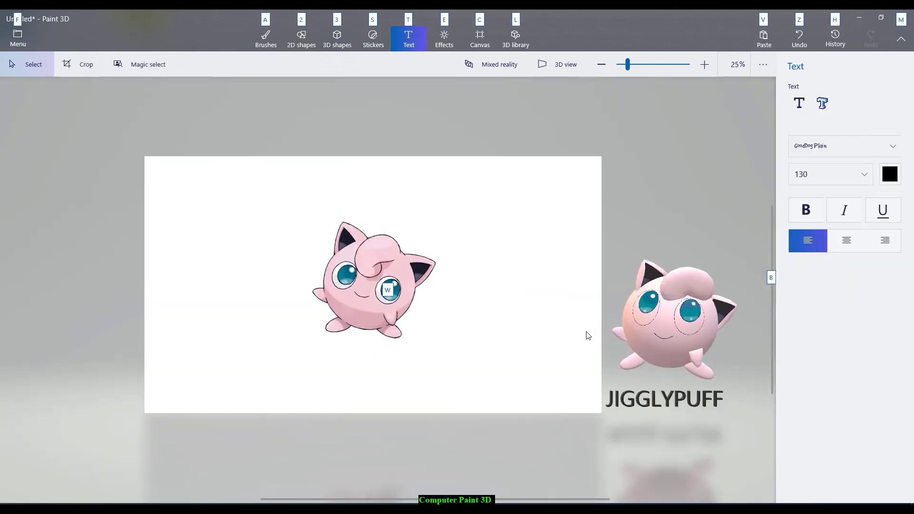
pyautogui.moveTo(430, 165); pyautogui.dragTo(161, 415)
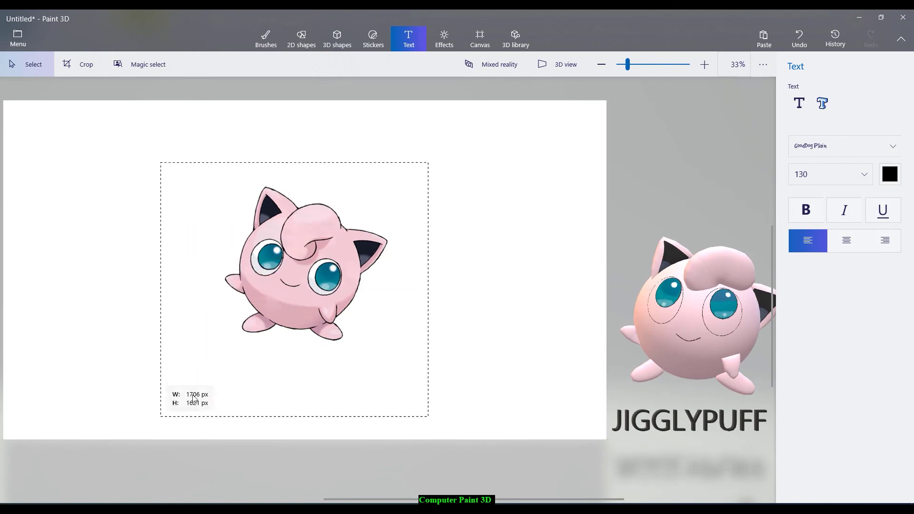
pyautogui.press('Delete')
pyautogui.scroll(-4, 604, 318)
pyautogui.press('alt')
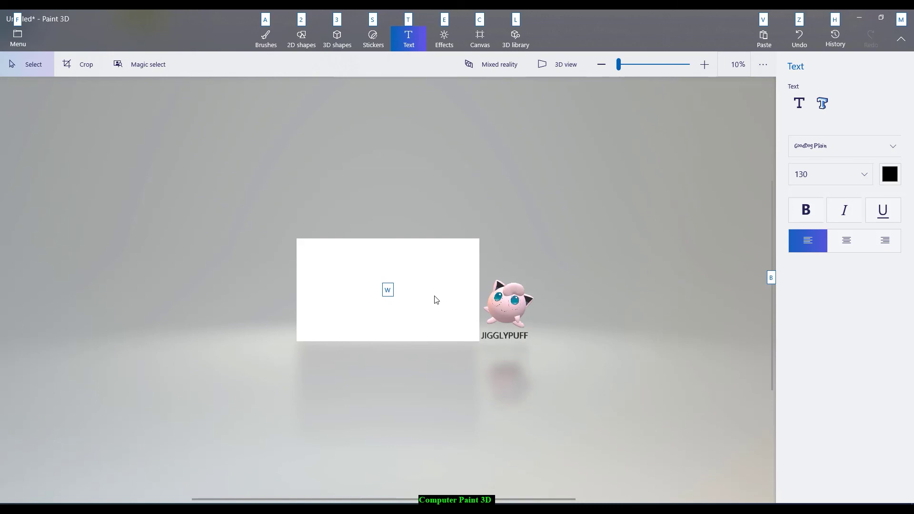
pyautogui.scroll(3, 424, 298)
pyautogui.scroll(-4, 721, 348)
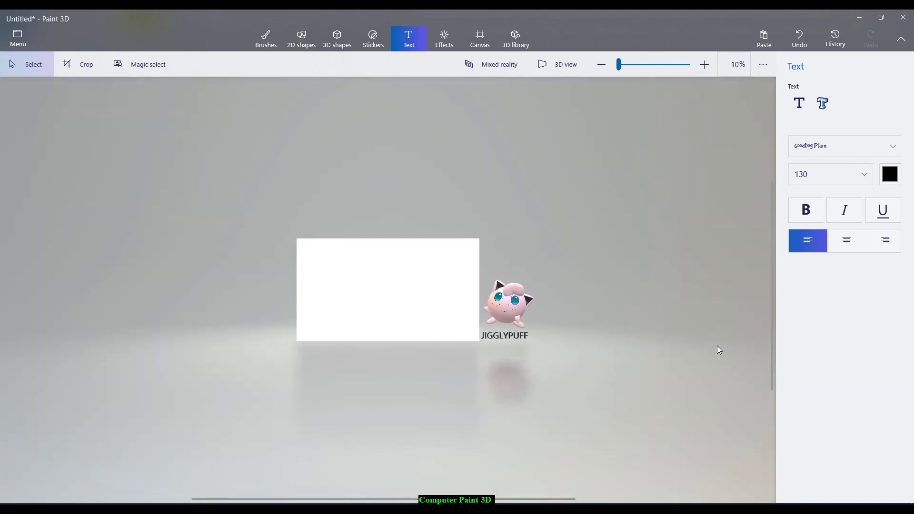
pyautogui.scroll(4, 521, 269)
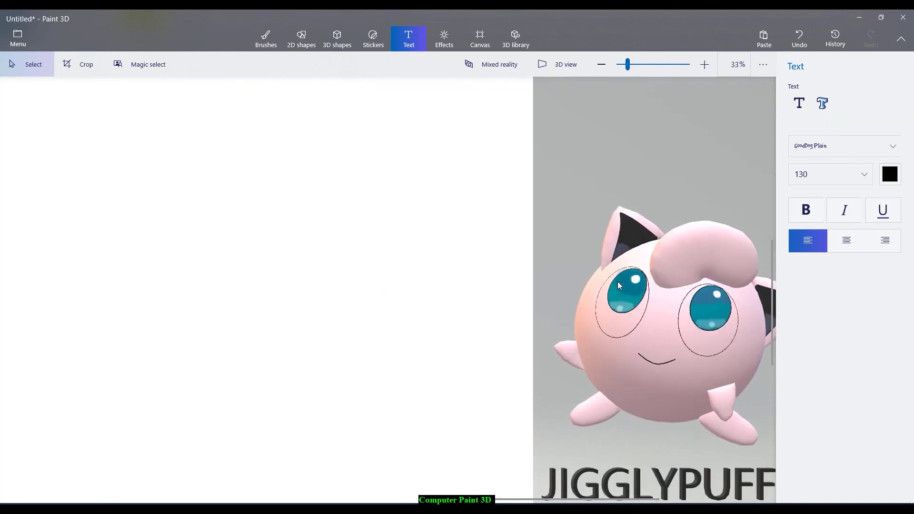
pyautogui.scroll(-4, 591, 230)
pyautogui.press('alt')
# Step: Select all parts of the 3D Jigglypuff, move them onto the white canvas and group them
pyautogui.moveTo(485, 244); pyautogui.dragTo(538, 327)
pyautogui.scroll(3, 538, 326)
pyautogui.press('alt')
pyautogui.press('t')
pyautogui.moveTo(569, 243); pyautogui.dragTo(712, 378)
pyautogui.moveTo(718, 284); pyautogui.dragTo(459, 225)
pyautogui.click(822, 212)
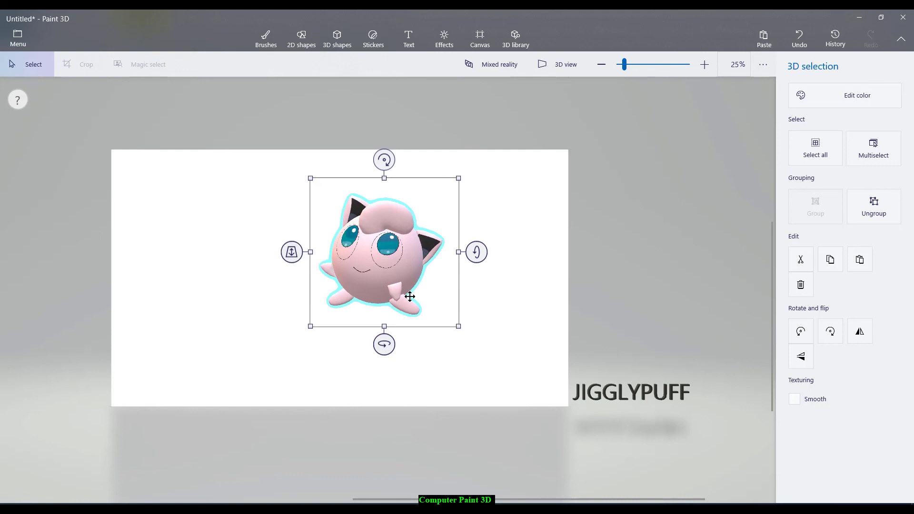
# Step: Move the grouped model down and slightly right, so it sits right of the canvas centre
pyautogui.moveTo(390, 253); pyautogui.dragTo(429, 298)
pyautogui.click(467, 224)
pyautogui.click(402, 235)
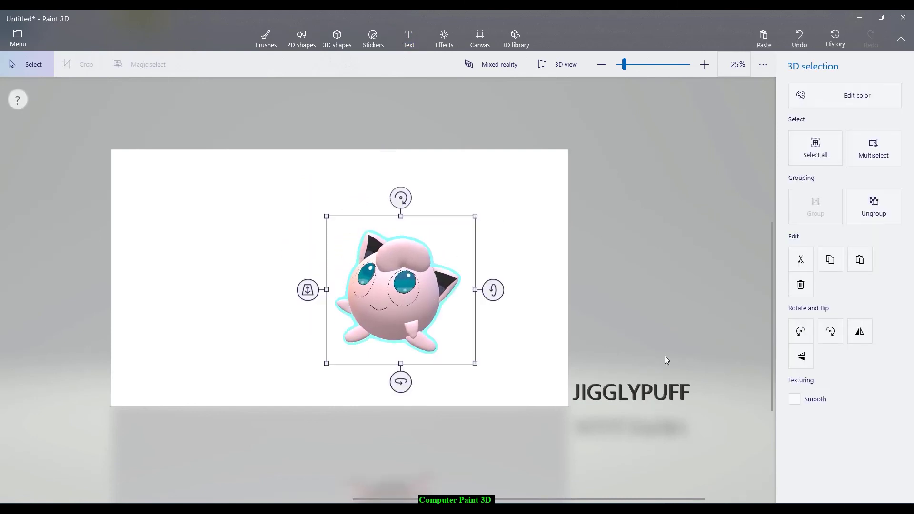
# Step: Delete the 3D JIGGLYPUFF label beside the canvas
pyautogui.click(609, 432)
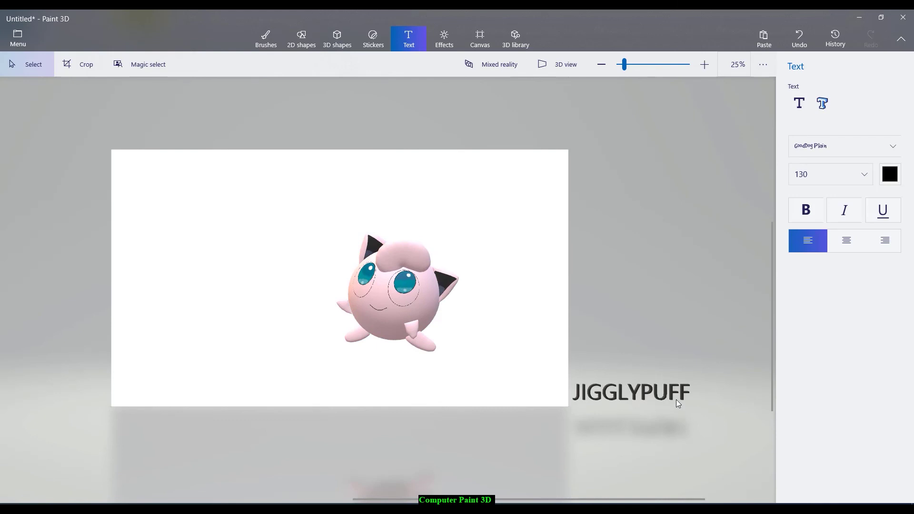
pyautogui.moveTo(729, 353); pyautogui.dragTo(507, 444)
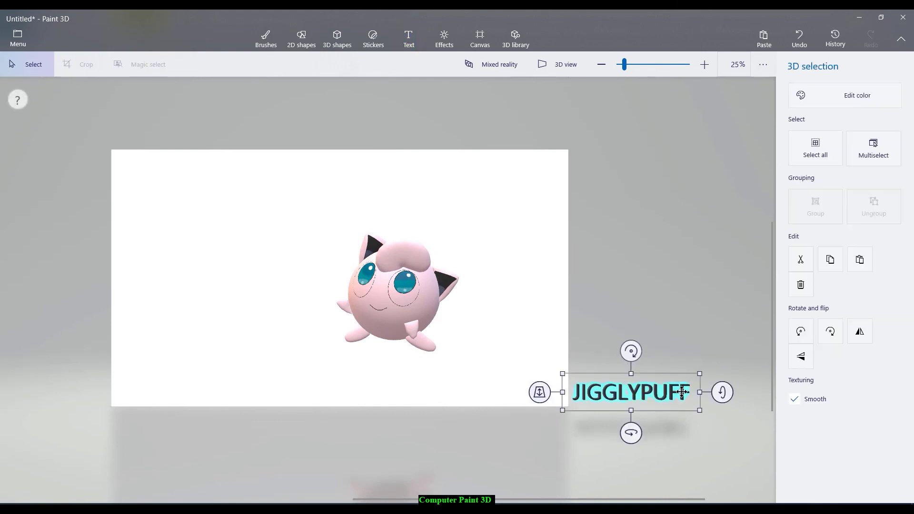
pyautogui.press('Delete')
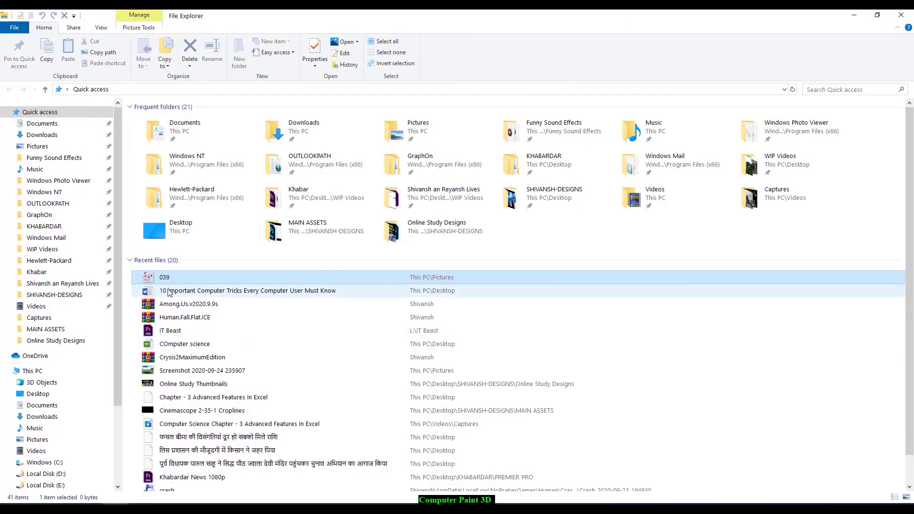
# Step: Insert the picture 039 from File Explorer onto the canvas and place it just left of the 3D model
pyautogui.moveTo(153, 277)
pyautogui.mouseDown()
pyautogui.moveTo(227, 447)
pyautogui.moveTo(274, 500)
pyautogui.moveTo(497, 498)
pyautogui.moveTo(450, 495)
pyautogui.moveTo(260, 281)
pyautogui.mouseUp()
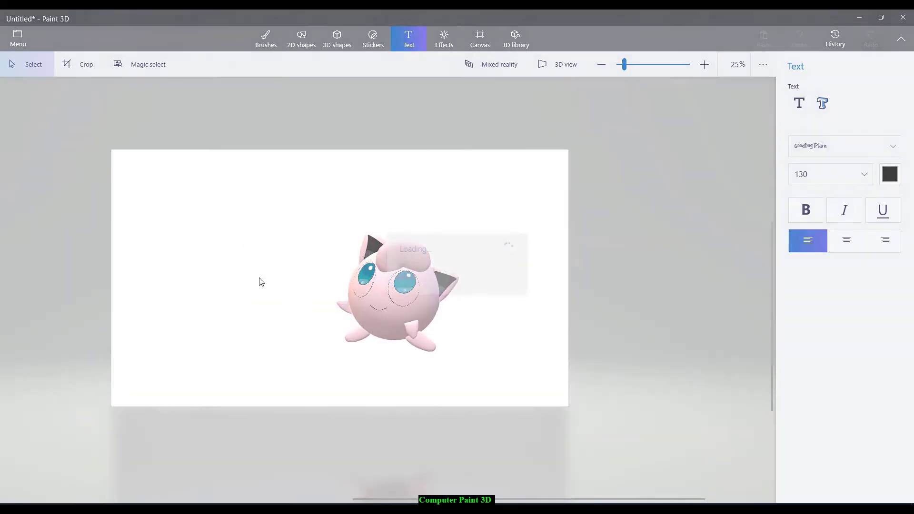
pyautogui.moveTo(352, 269); pyautogui.dragTo(392, 166)
pyautogui.moveTo(314, 246); pyautogui.dragTo(244, 290)
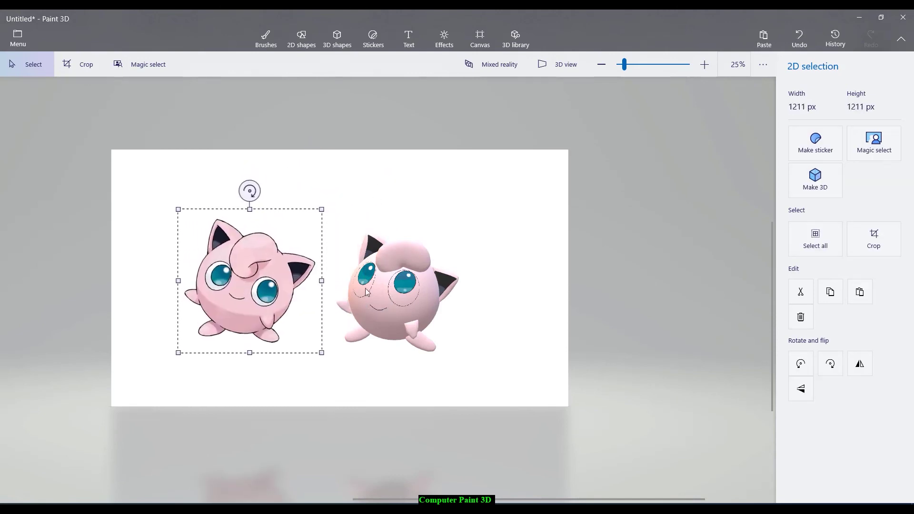
# Step: Ungroup the 3D Jigglypuff and try to shift its front foot slightly up and to the left
pyautogui.click(408, 38)
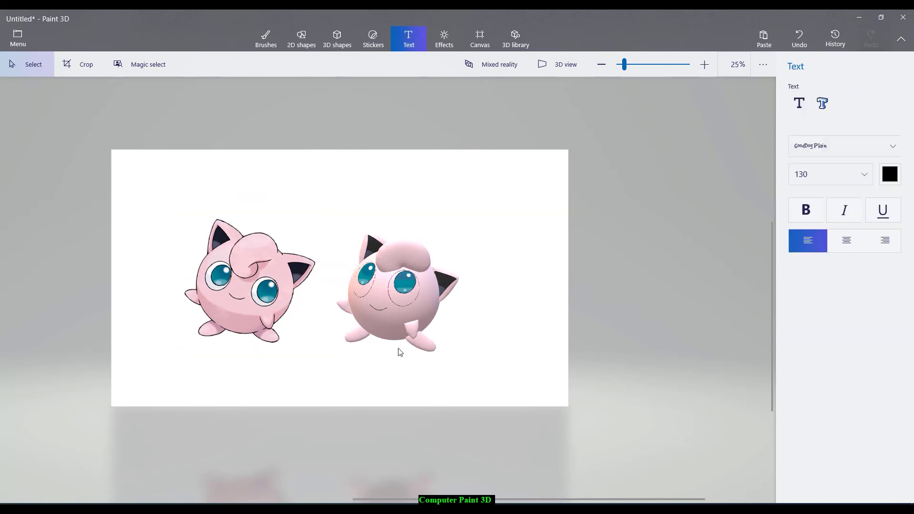
pyautogui.scroll(3, 333, 338)
pyautogui.press('alt')
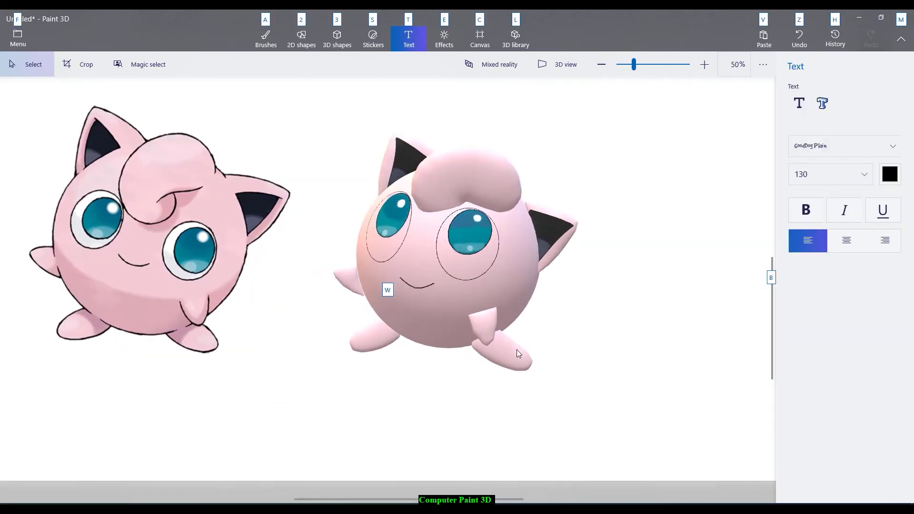
pyautogui.click(516, 349)
pyautogui.click(873, 207)
pyautogui.click(504, 361)
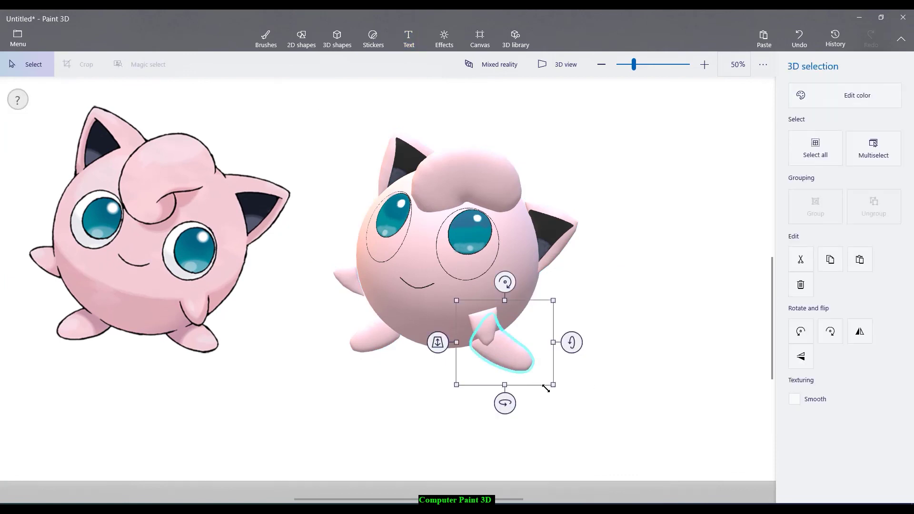
pyautogui.click(549, 387)
pyautogui.click(519, 355)
pyautogui.moveTo(518, 356); pyautogui.dragTo(516, 355)
pyautogui.click(621, 310)
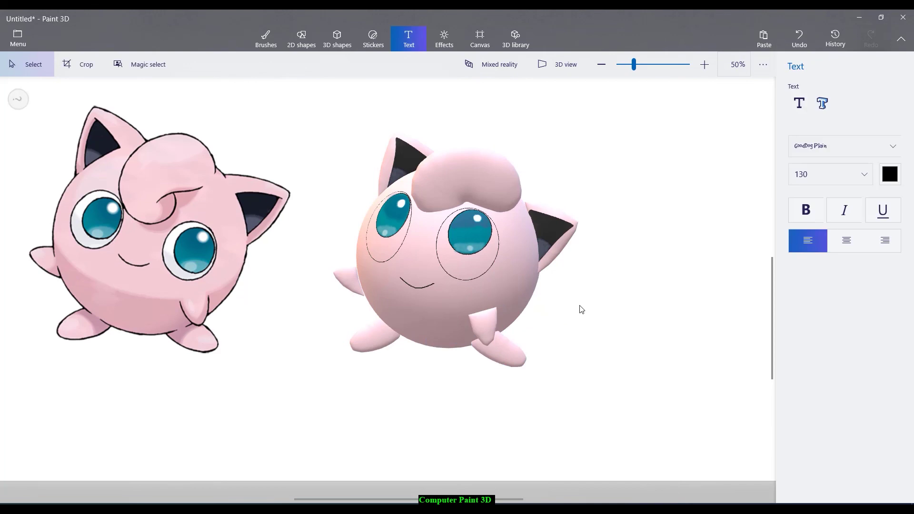
# Step: Try to move the model's round body slightly left, then restore the original arrangement of the parts
pyautogui.click(419, 242)
pyautogui.moveTo(436, 268); pyautogui.dragTo(413, 264)
pyautogui.click(738, 298)
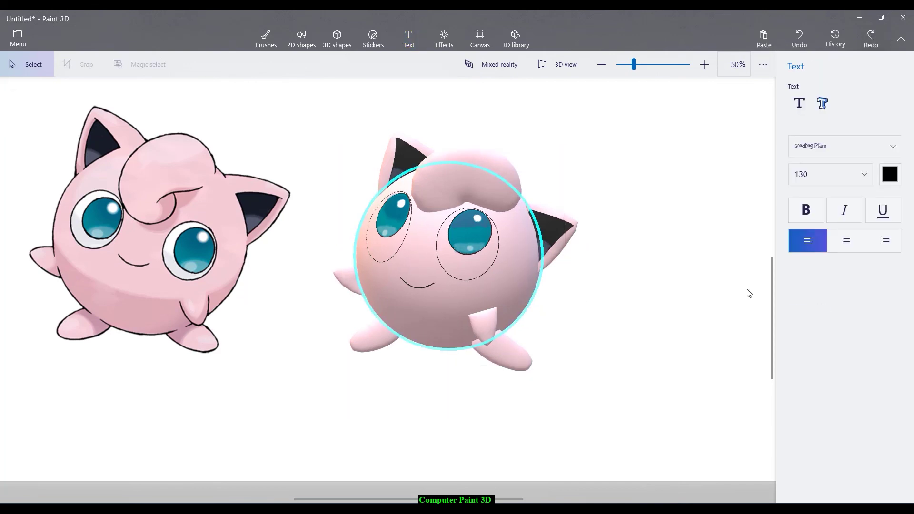
# Step: Select all parts of the 3D Jigglypuff and group them into one object
pyautogui.moveTo(648, 102); pyautogui.dragTo(320, 452)
pyautogui.hotkey('ctrl', 'a')
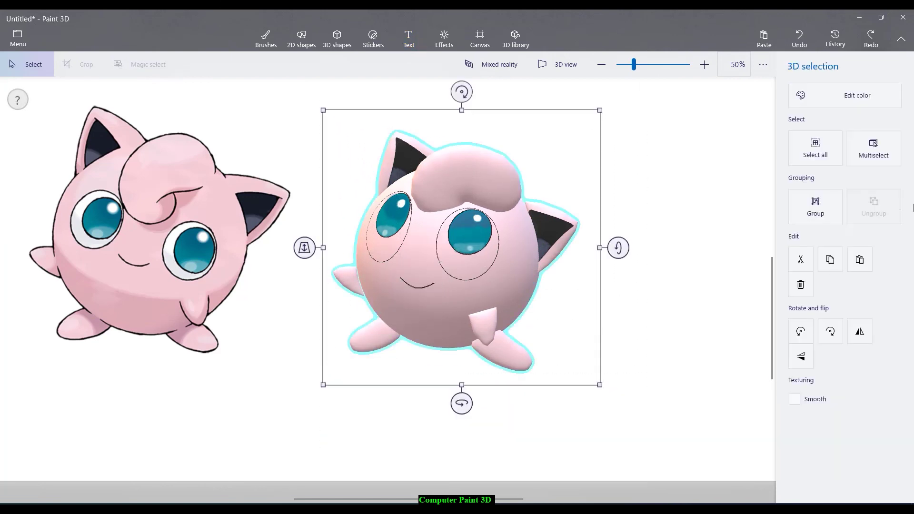
pyautogui.click(815, 205)
pyautogui.click(710, 235)
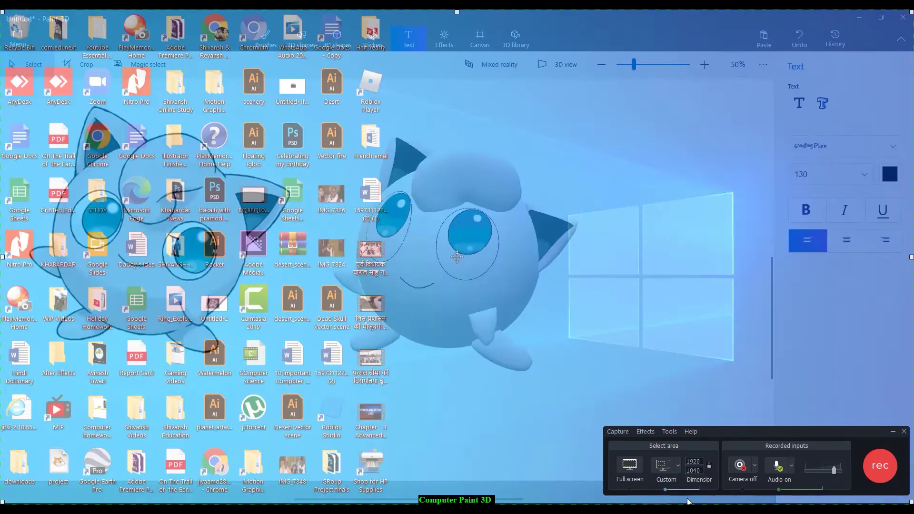
pyautogui.click(693, 493)
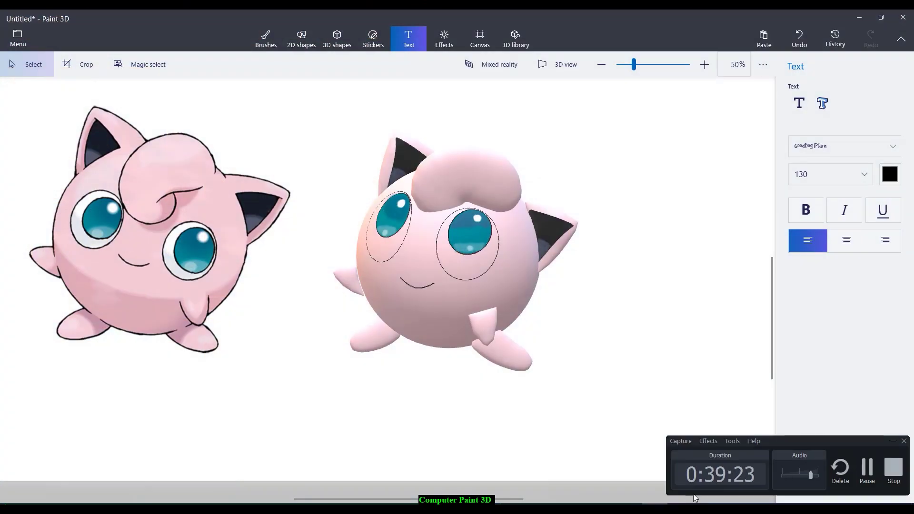
pyautogui.click(893, 443)
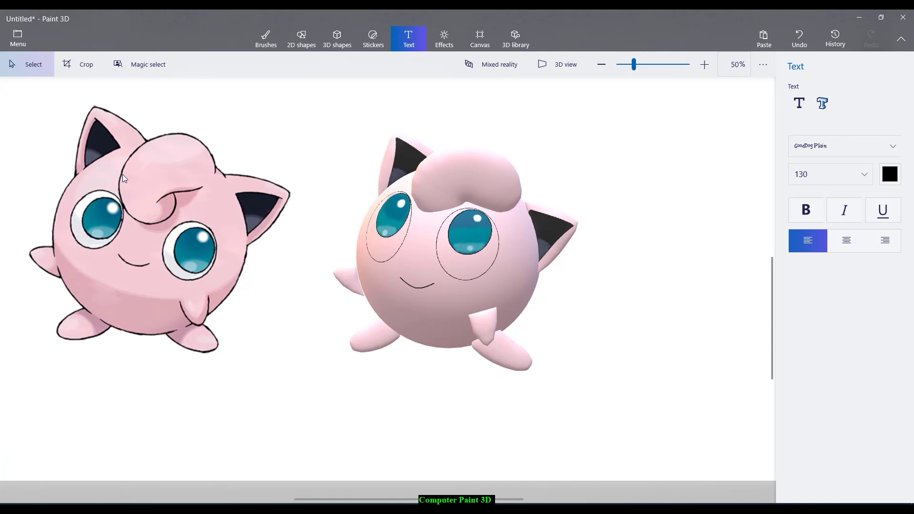
# Step: Rotate the grouped 3D Jigglypuff 6° about its y-axis
pyautogui.moveTo(327, 107); pyautogui.dragTo(463, 238)
pyautogui.click(463, 238)
pyautogui.moveTo(462, 404)
pyautogui.mouseDown()
pyautogui.moveTo(483, 403)
pyautogui.moveTo(392, 377)
pyautogui.moveTo(263, 381)
pyautogui.moveTo(530, 416)
pyautogui.moveTo(465, 413)
pyautogui.moveTo(442, 402)
pyautogui.moveTo(469, 402)
pyautogui.mouseUp()
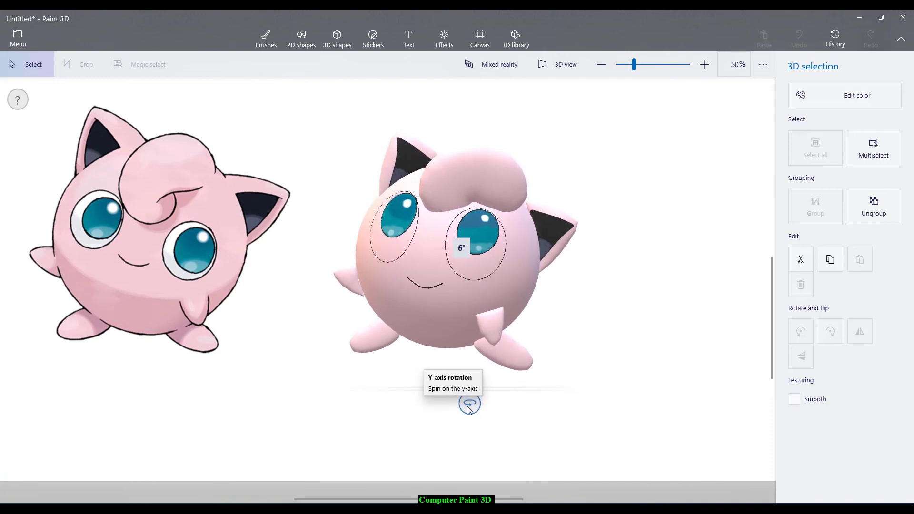
pyautogui.press('t')
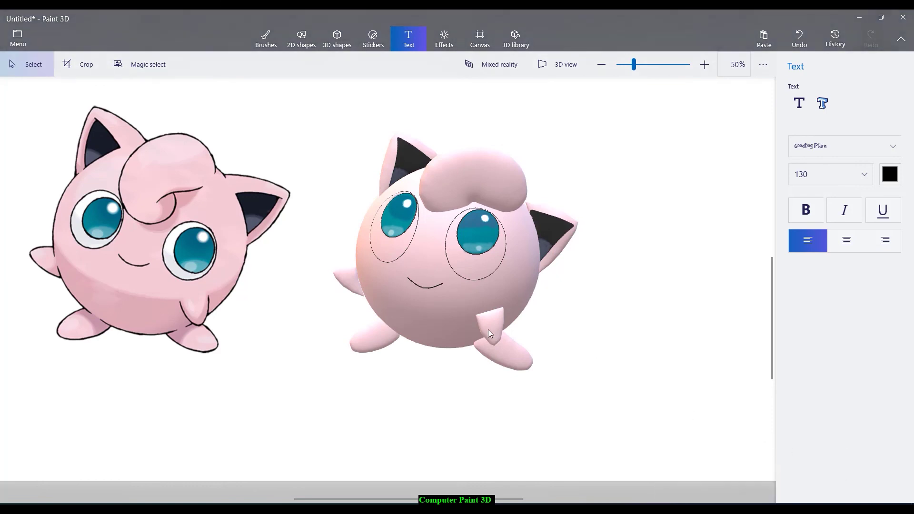
# Step: Compare the rotated 3D Jigglypuff with the reference drawing, both up close and as a whole
pyautogui.scroll(-2, 186, 264)
pyautogui.press('alt')
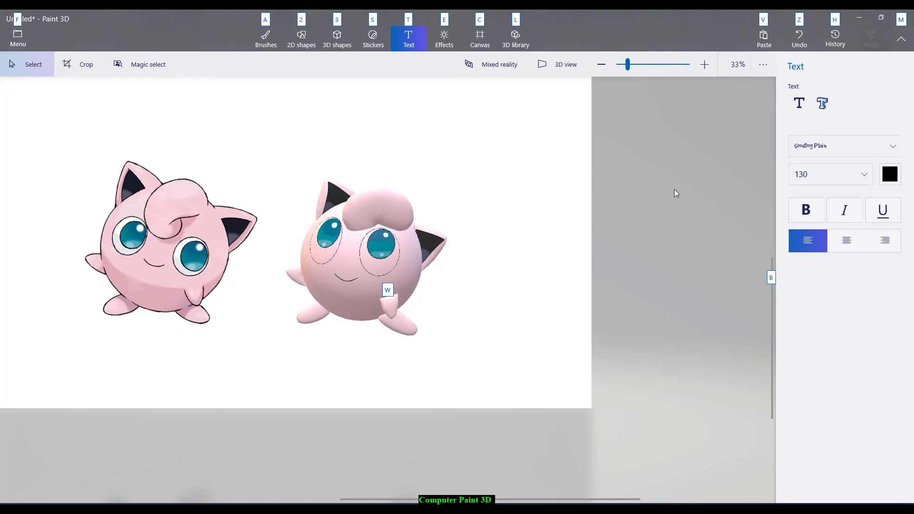
pyautogui.scroll(4, 399, 243)
pyautogui.scroll(-3, 110, 219)
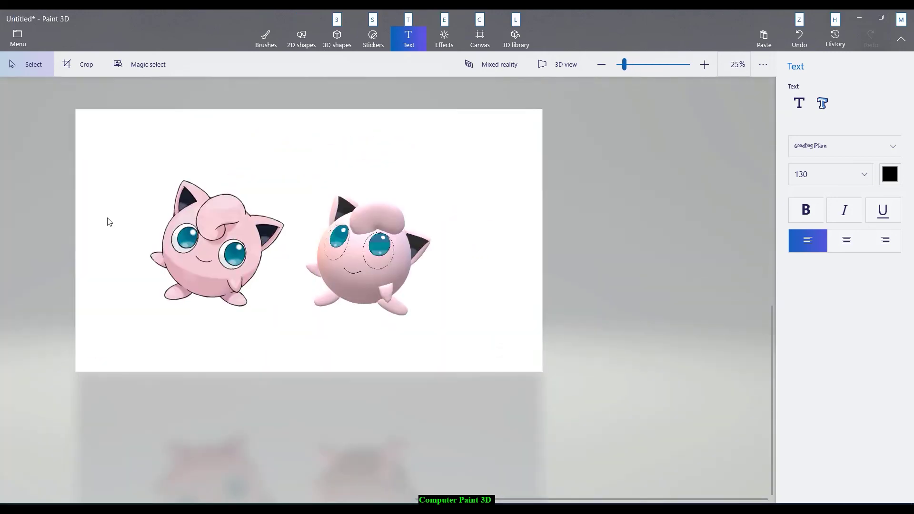
pyautogui.scroll(2, 439, 243)
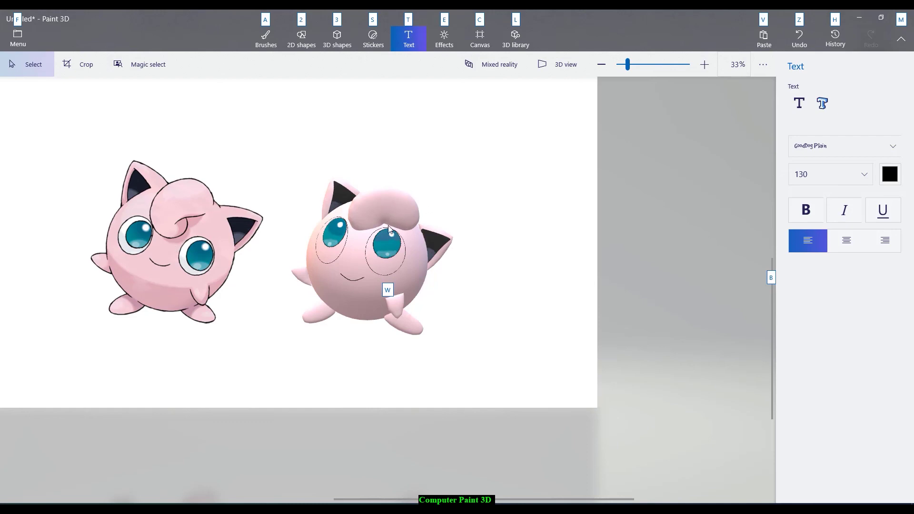
pyautogui.keyDown('ctrl'); pyautogui.scroll(3, 366, 204); pyautogui.keyUp('ctrl')
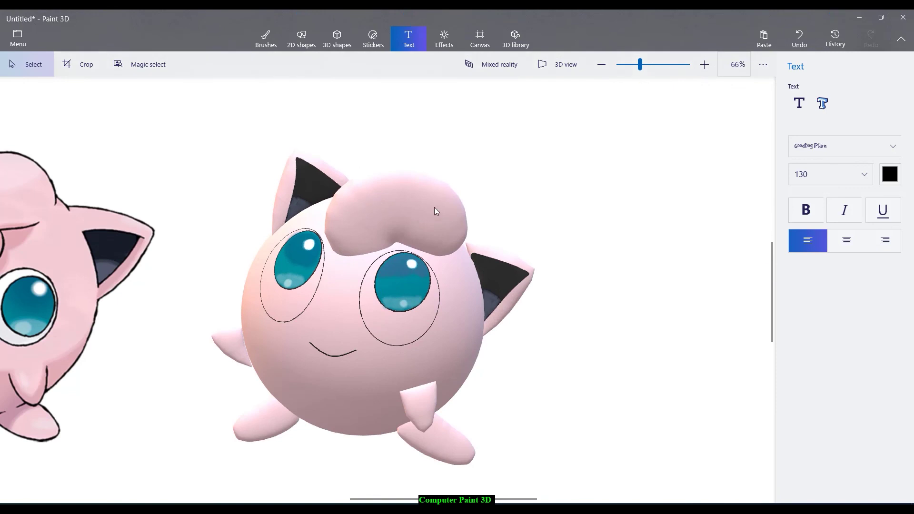
pyautogui.keyDown('ctrl'); pyautogui.scroll(-2, 374, 260); pyautogui.keyUp('ctrl')
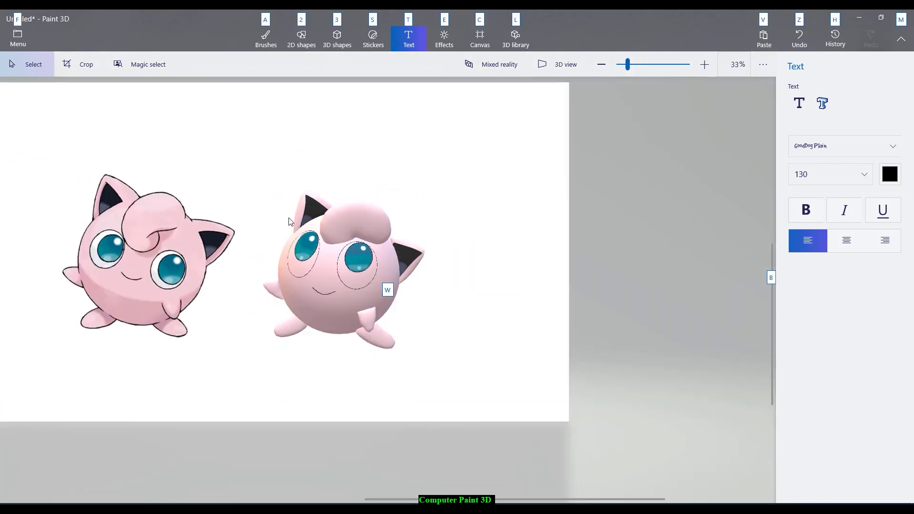
# Step: Try out a white sharp-edge 3D doodle over the reference drawing's hair tuft and ear
pyautogui.click(334, 42)
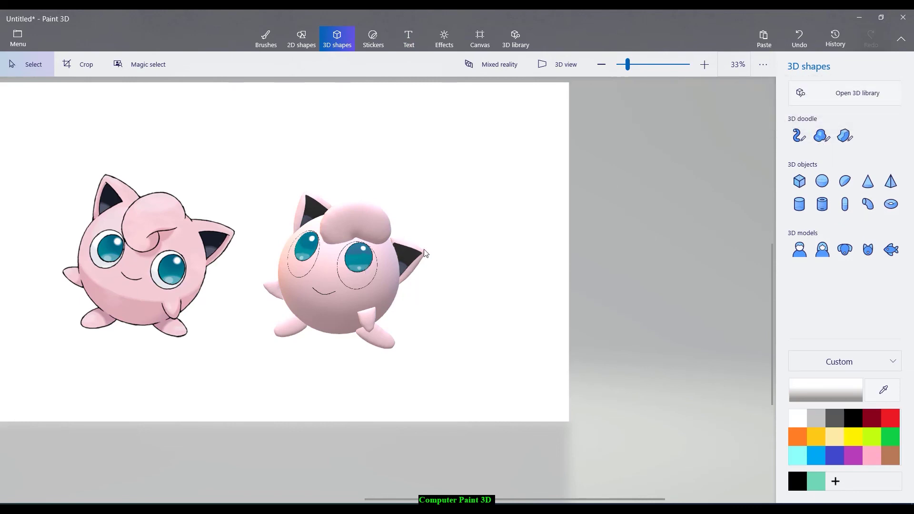
pyautogui.click(845, 135)
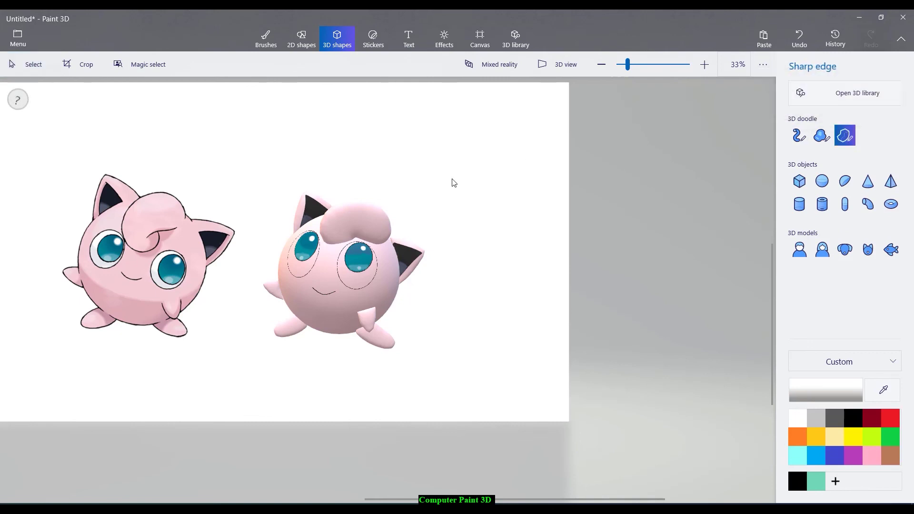
pyautogui.moveTo(175, 209)
pyautogui.mouseDown()
pyautogui.moveTo(172, 239)
pyautogui.moveTo(188, 177)
pyautogui.moveTo(201, 222)
pyautogui.moveTo(173, 216)
pyautogui.moveTo(170, 201)
pyautogui.moveTo(173, 223)
pyautogui.moveTo(213, 218)
pyautogui.mouseUp()
pyautogui.click(240, 327)
pyautogui.click(224, 208)
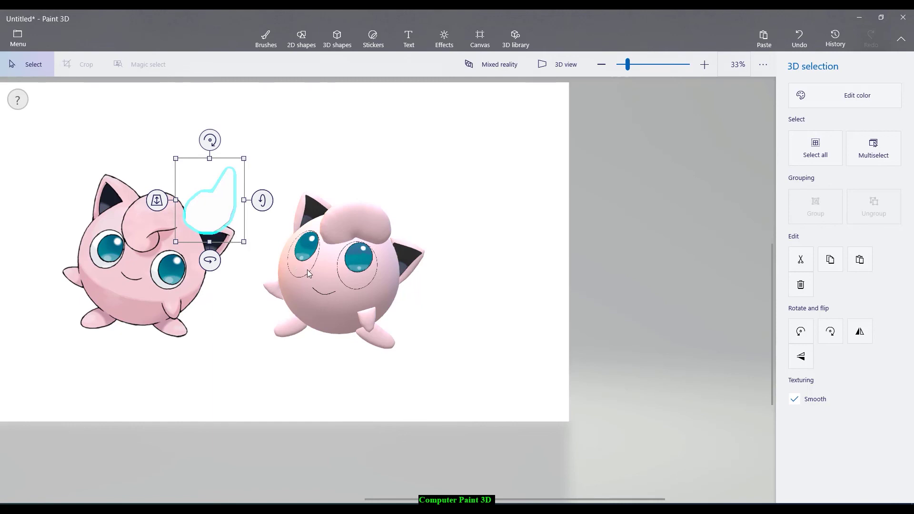
pyautogui.click(272, 158)
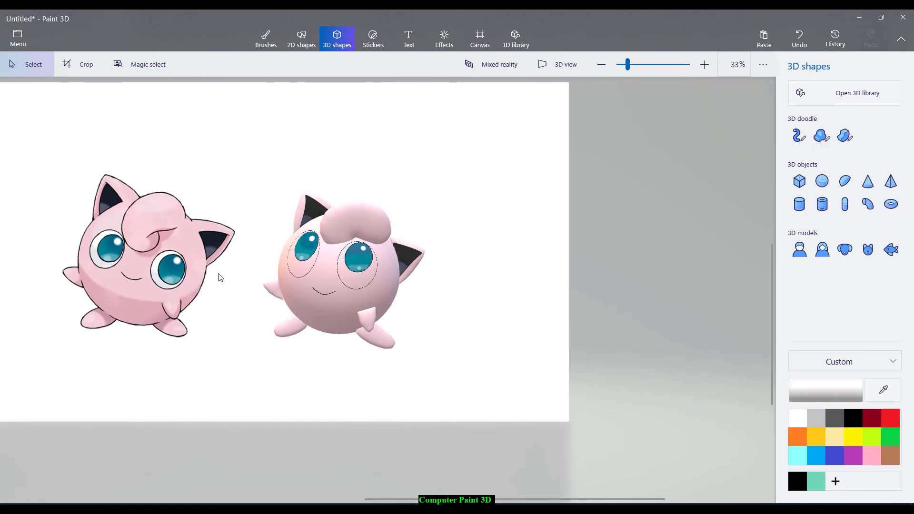
# Step: Fill the areas around both irises of the 3D Jigglypuff with white at 15% tolerance and 100% opacity
pyautogui.keyDown('ctrl'); pyautogui.scroll(1, 252, 261); pyautogui.keyUp('ctrl')
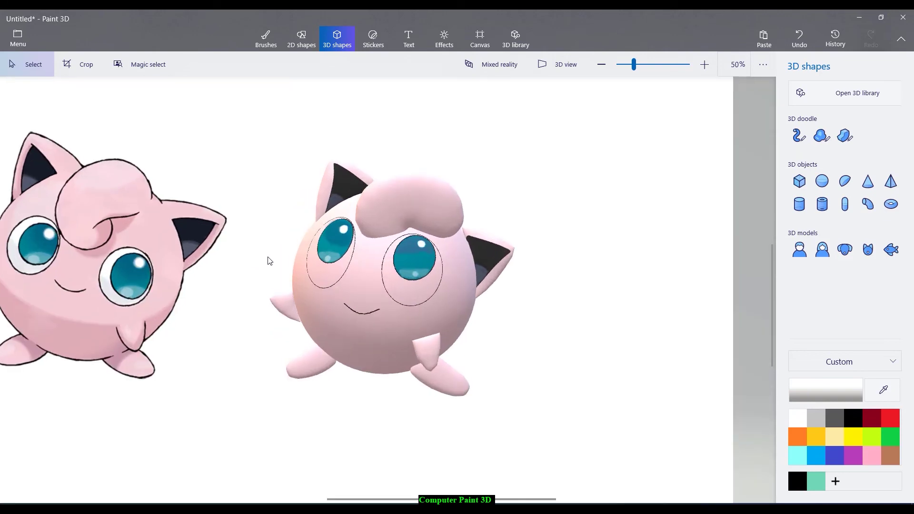
pyautogui.press('alt')
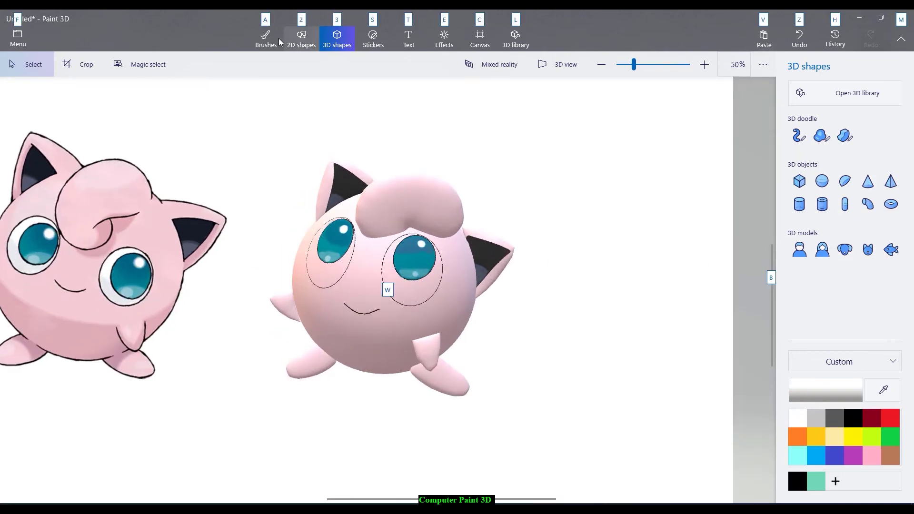
pyautogui.press('a')
pyautogui.click(890, 123)
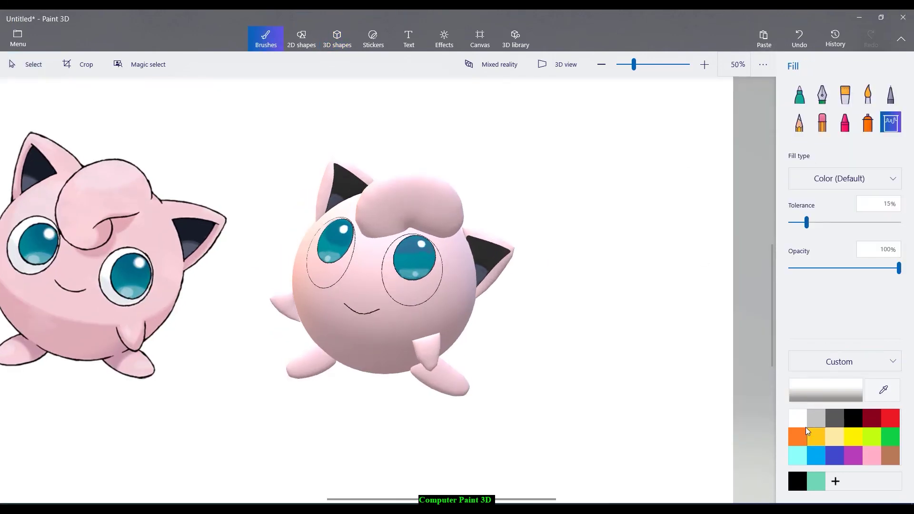
pyautogui.click(361, 273)
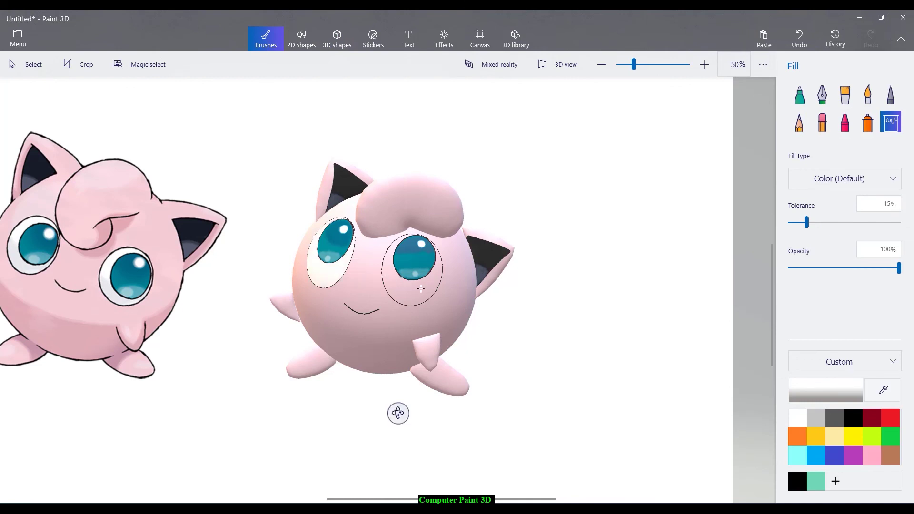
pyautogui.click(421, 289)
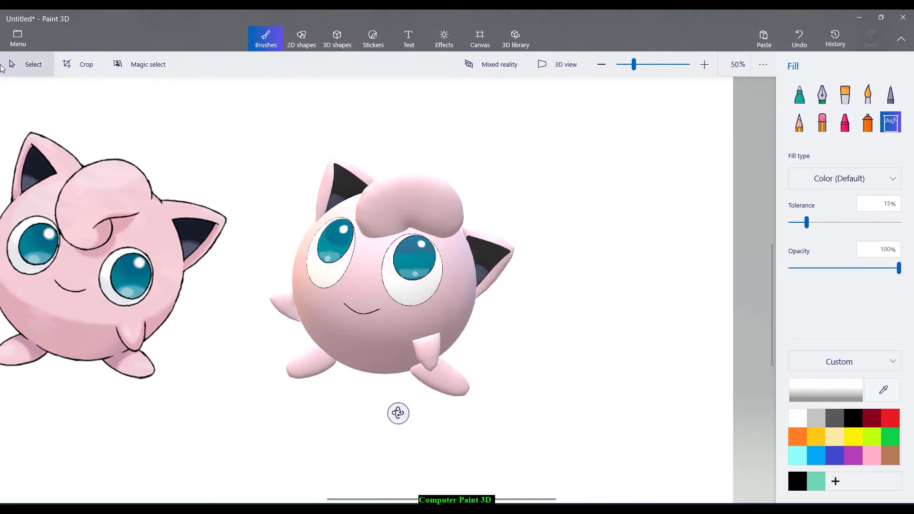
pyautogui.click(52, 72)
pyautogui.keyDown('ctrl'); pyautogui.scroll(-2, 294, 191); pyautogui.keyUp('ctrl')
pyautogui.press('alt')
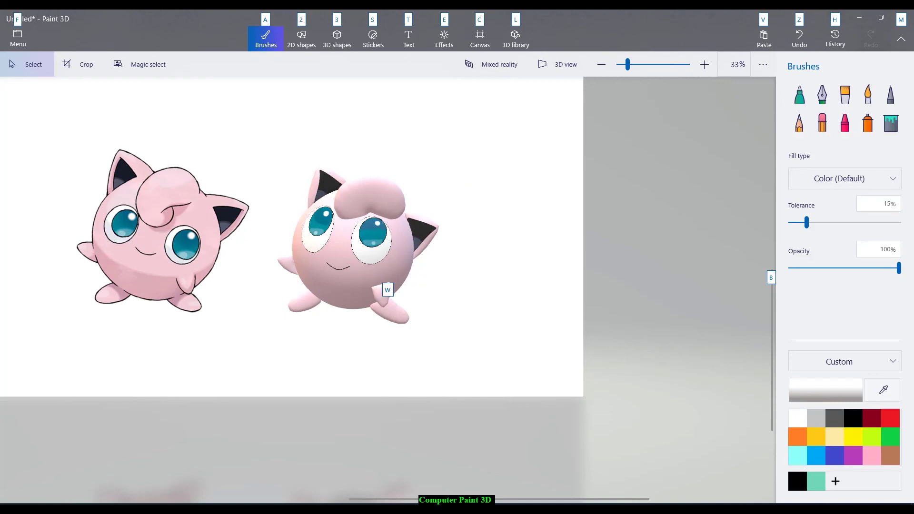
pyautogui.click(652, 507)
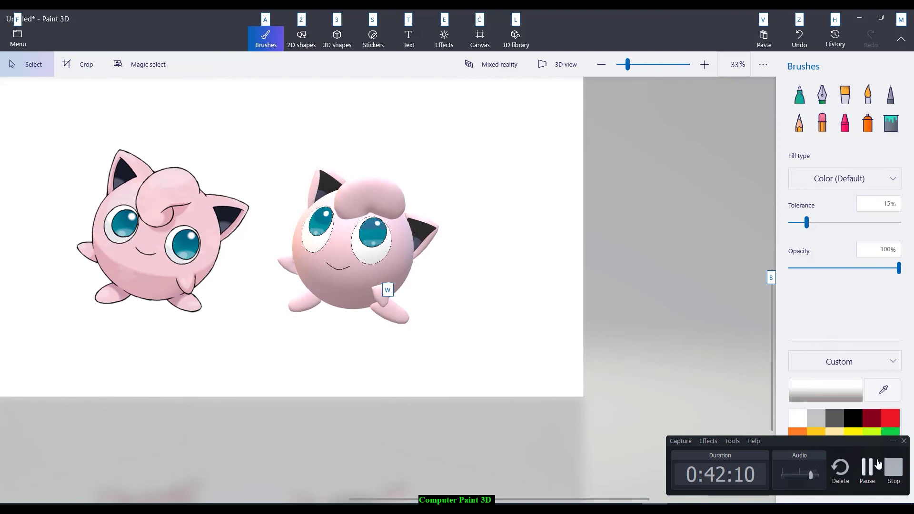